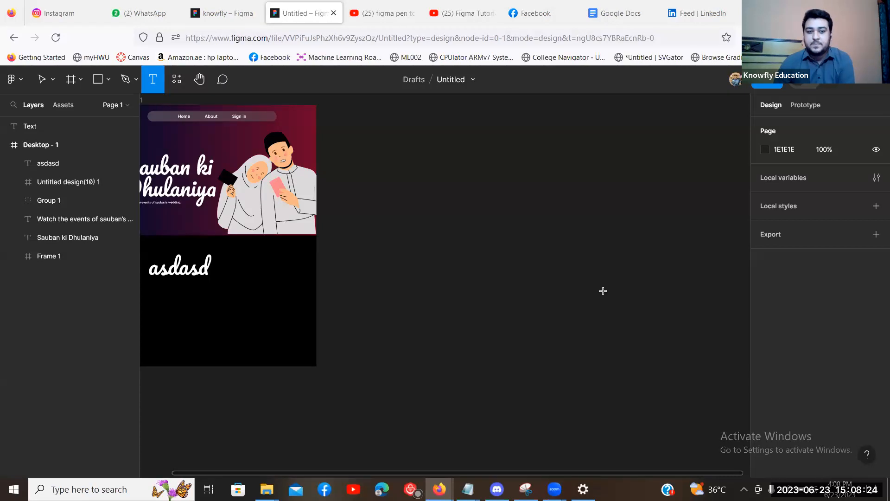
Draw and deselect a text box in the Untitled file, then switch to the 'knowfly – Figma' tab.
{"action": "left_click_drag", "start_coordinate": [507, 198], "coordinate": [614, 299]}
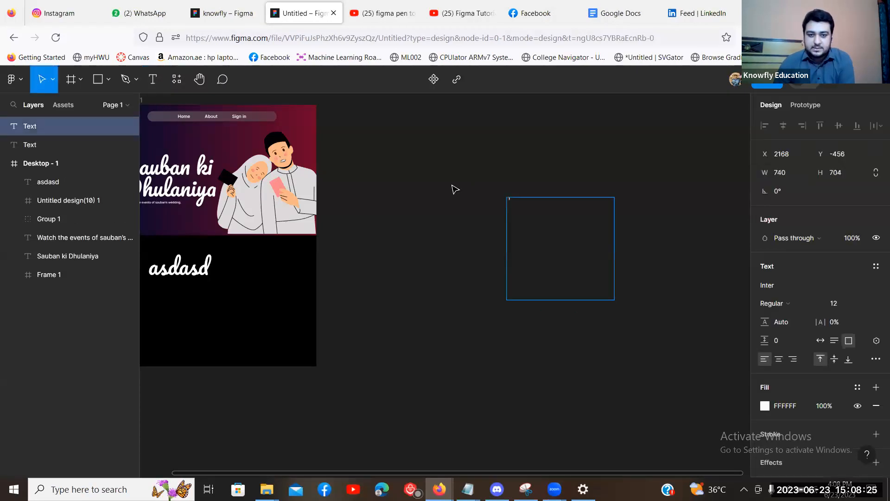
{"action": "left_click", "coordinate": [558, 229]}
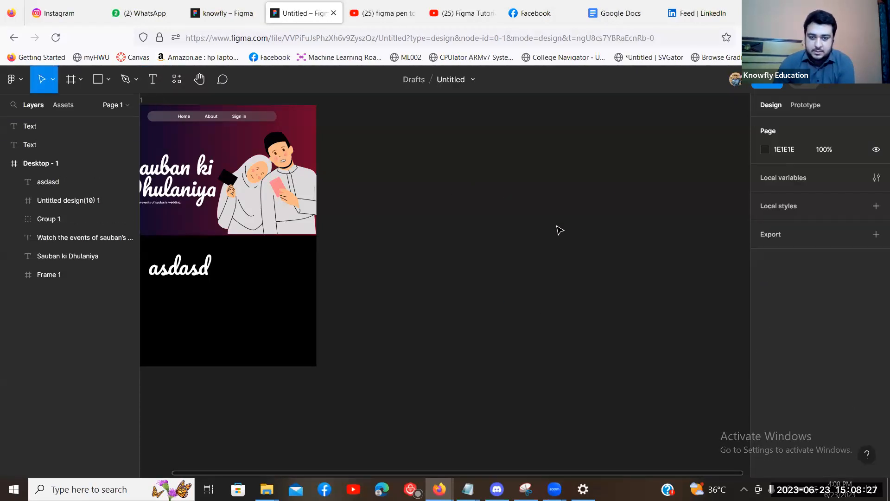
{"action": "left_click", "coordinate": [232, 5]}
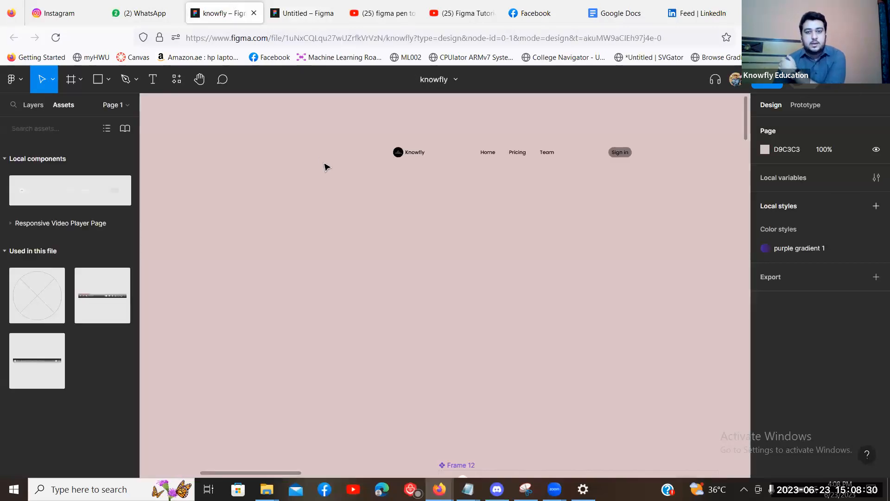
Locate the Frame 12 navbar component set among the desktop frames and delete it.
{"action": "key", "text": "ctrl+minus"}
{"action": "left_click_drag", "start_coordinate": [308, 323], "coordinate": [395, 180]}
{"action": "left_click_drag", "start_coordinate": [332, 289], "coordinate": [253, 343]}
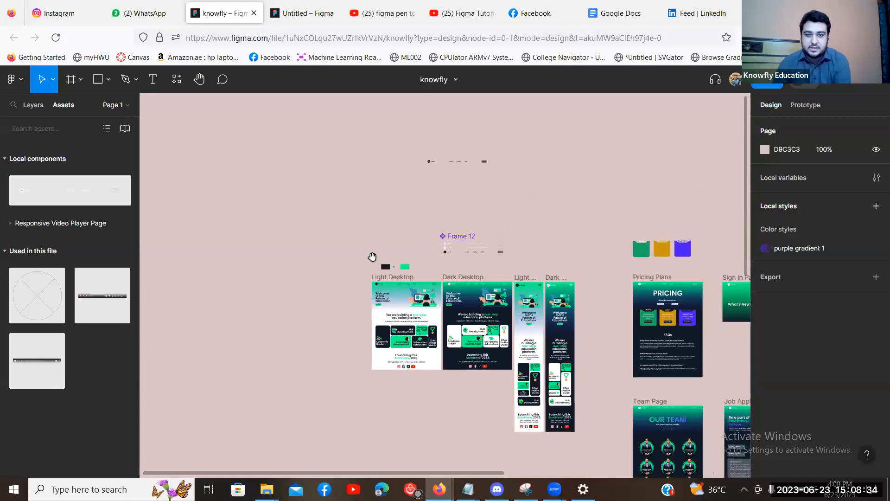
{"action": "key", "text": "ctrl+plus"}
{"action": "key", "text": "ctrl+plus"}
{"action": "left_click_drag", "start_coordinate": [460, 131], "coordinate": [431, 188]}
{"action": "left_click", "coordinate": [412, 168]}
{"action": "key", "text": "Delete"}
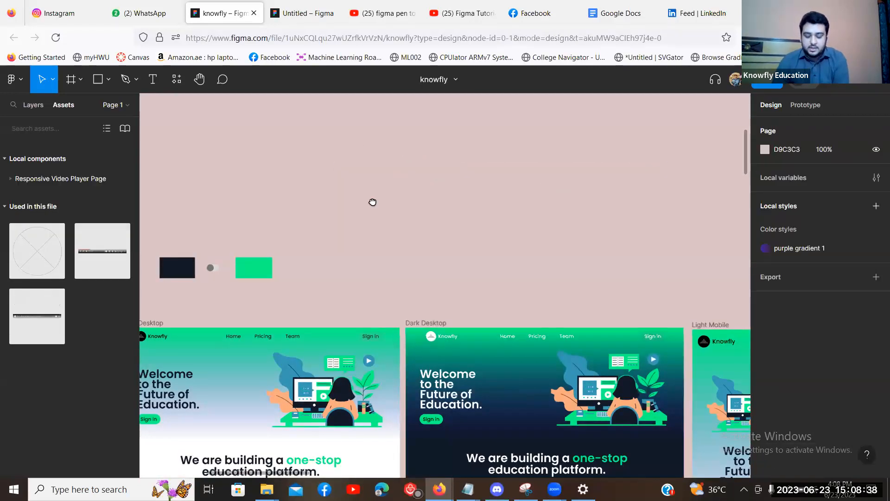
Zoom out and pan across the page to review the remaining homepage, Pricing Plans, Sign In, Team and Job Apply frames.
{"action": "scroll", "coordinate": [459, 165], "scroll_direction": "left", "scroll_amount": 3}
{"action": "scroll", "coordinate": [459, 165], "scroll_direction": "down", "scroll_amount": 1}
{"action": "key", "text": "ctrl+minus"}
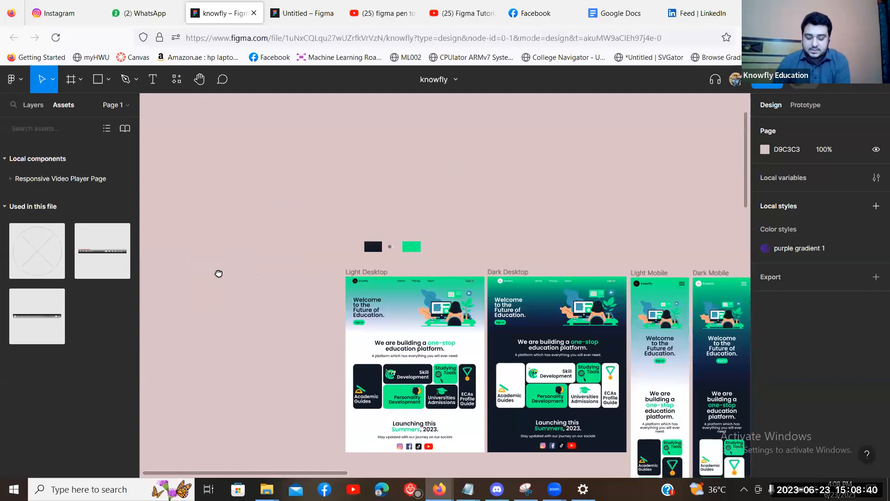
{"action": "scroll", "coordinate": [219, 272], "scroll_direction": "down", "scroll_amount": 2}
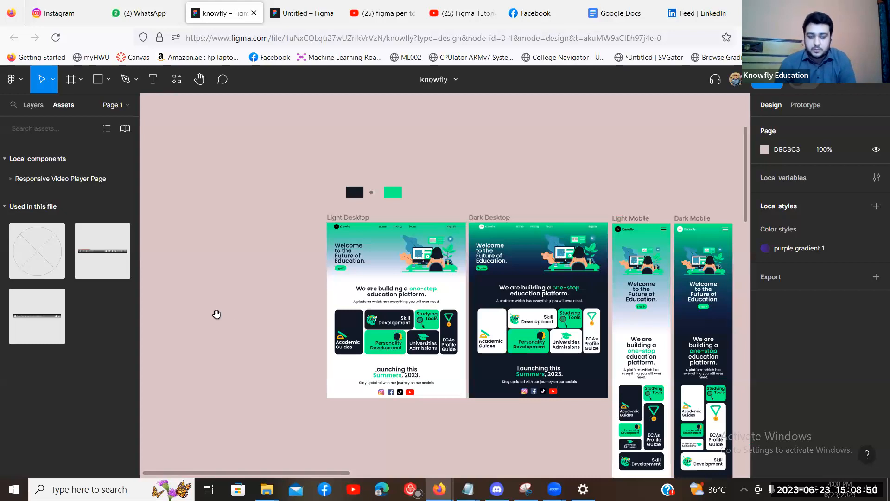
{"action": "scroll", "coordinate": [218, 324], "scroll_direction": "down", "scroll_amount": 1}
{"action": "key", "text": "ctrl+minus"}
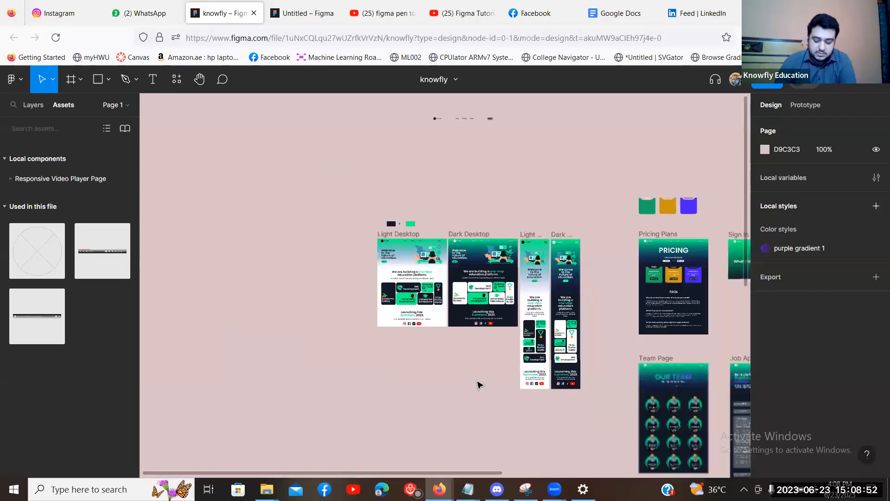
{"action": "scroll", "coordinate": [276, 324], "scroll_direction": "right", "scroll_amount": 5}
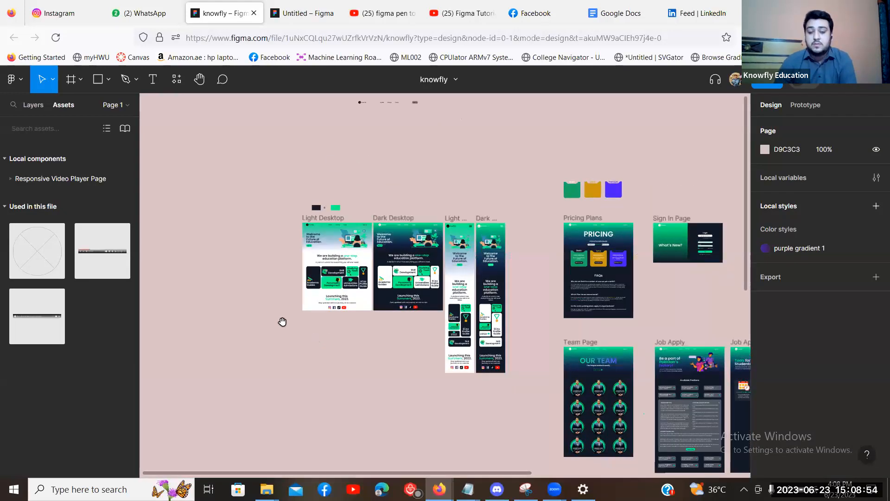
{"action": "scroll", "coordinate": [358, 360], "scroll_direction": "right", "scroll_amount": 5}
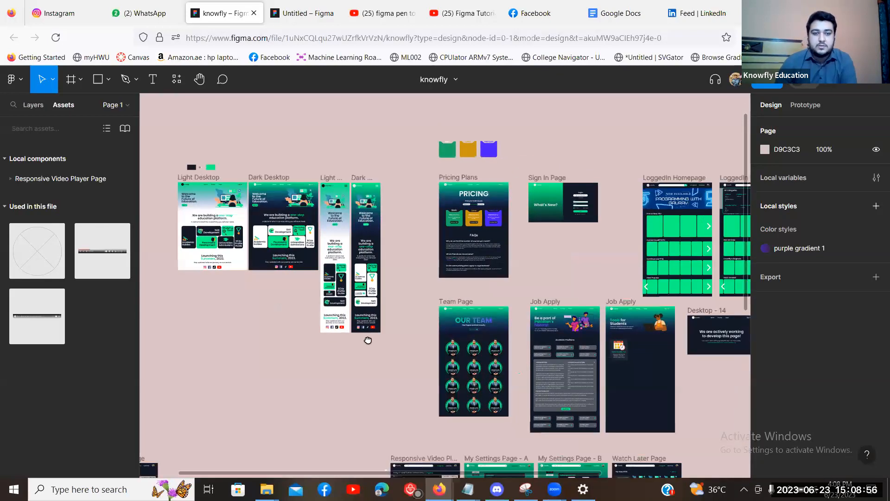
{"action": "scroll", "coordinate": [527, 245], "scroll_direction": "down", "scroll_amount": 1}
{"action": "scroll", "coordinate": [482, 252], "scroll_direction": "right", "scroll_amount": 4}
{"action": "scroll", "coordinate": [483, 252], "scroll_direction": "up", "scroll_amount": 1}
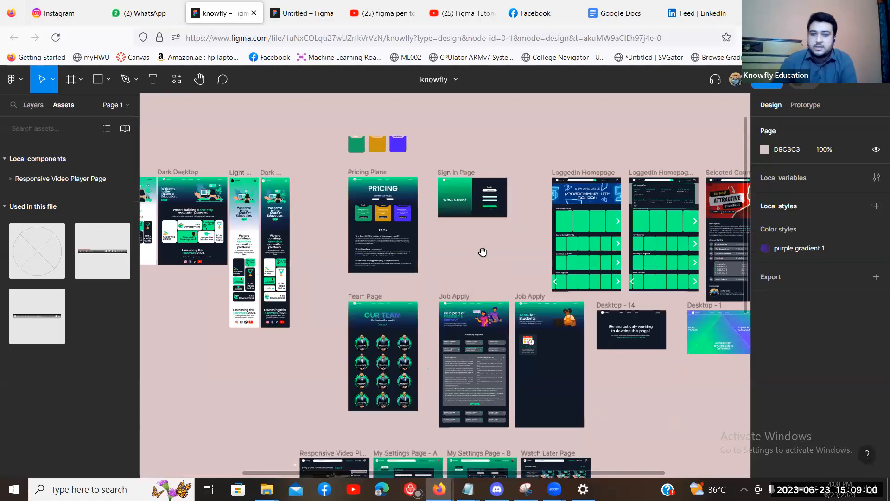
{"action": "scroll", "coordinate": [482, 252], "scroll_direction": "right", "scroll_amount": 1}
{"action": "scroll", "coordinate": [402, 219], "scroll_direction": "right", "scroll_amount": 2}
{"action": "scroll", "coordinate": [401, 219], "scroll_direction": "up", "scroll_amount": 1}
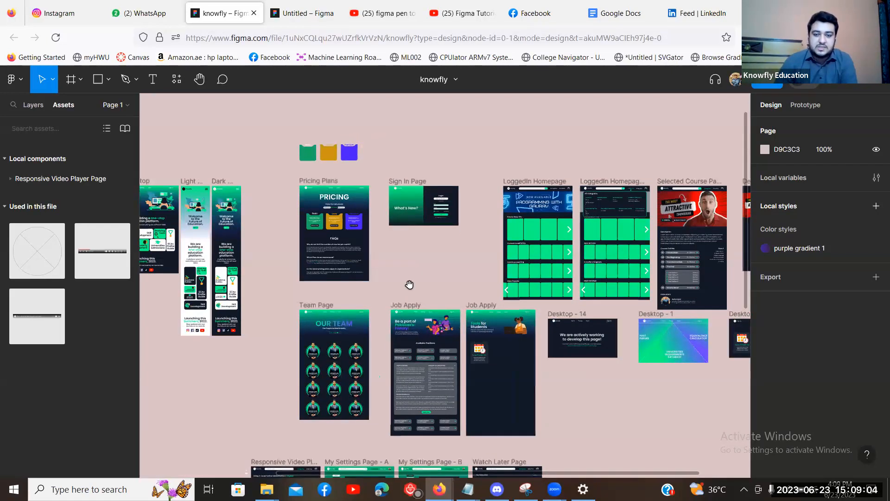
{"action": "scroll", "coordinate": [345, 272], "scroll_direction": "right", "scroll_amount": 4}
{"action": "scroll", "coordinate": [345, 273], "scroll_direction": "down", "scroll_amount": 2}
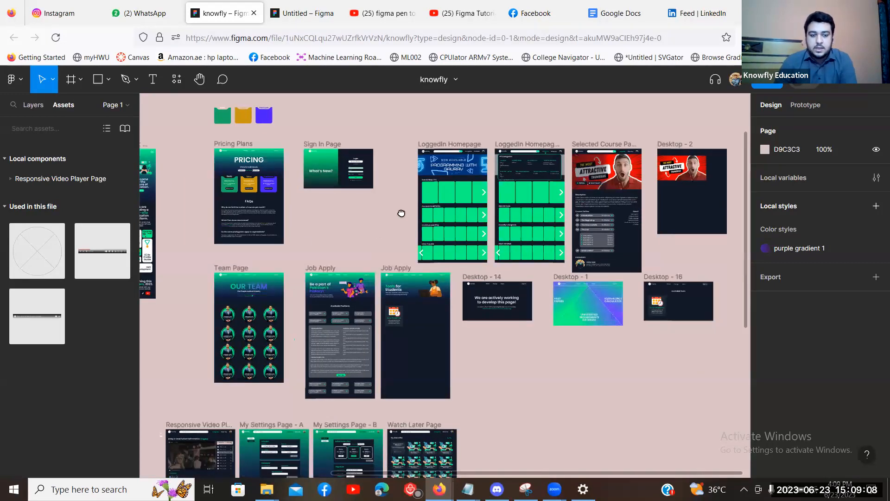
{"action": "scroll", "coordinate": [374, 272], "scroll_direction": "left", "scroll_amount": 8}
{"action": "scroll", "coordinate": [374, 272], "scroll_direction": "down", "scroll_amount": 6}
{"action": "scroll", "coordinate": [320, 352], "scroll_direction": "left", "scroll_amount": 2}
{"action": "scroll", "coordinate": [320, 353], "scroll_direction": "up", "scroll_amount": 3}
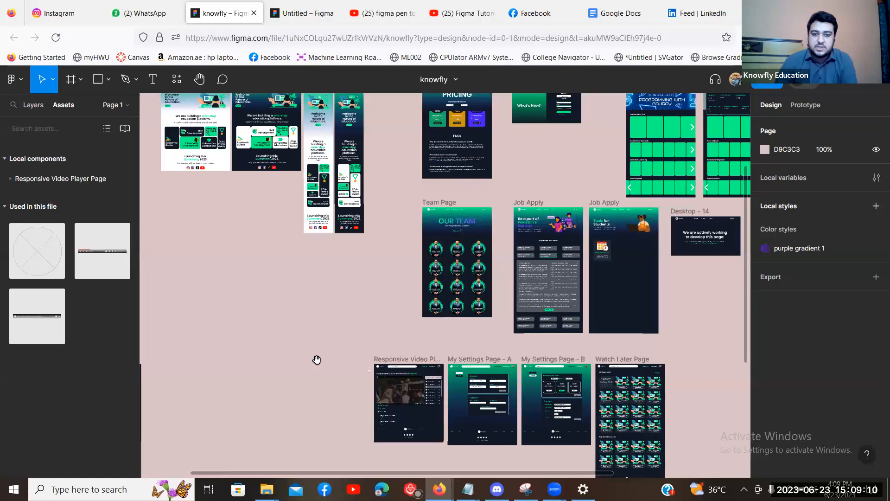
{"action": "scroll", "coordinate": [358, 334], "scroll_direction": "up", "scroll_amount": 2}
{"action": "scroll", "coordinate": [358, 334], "scroll_direction": "left", "scroll_amount": 1}
{"action": "scroll", "coordinate": [378, 358], "scroll_direction": "up", "scroll_amount": 4}
{"action": "scroll", "coordinate": [377, 358], "scroll_direction": "left", "scroll_amount": 4}
{"action": "scroll", "coordinate": [380, 366], "scroll_direction": "up", "scroll_amount": 2}
{"action": "scroll", "coordinate": [381, 366], "scroll_direction": "left", "scroll_amount": 2}
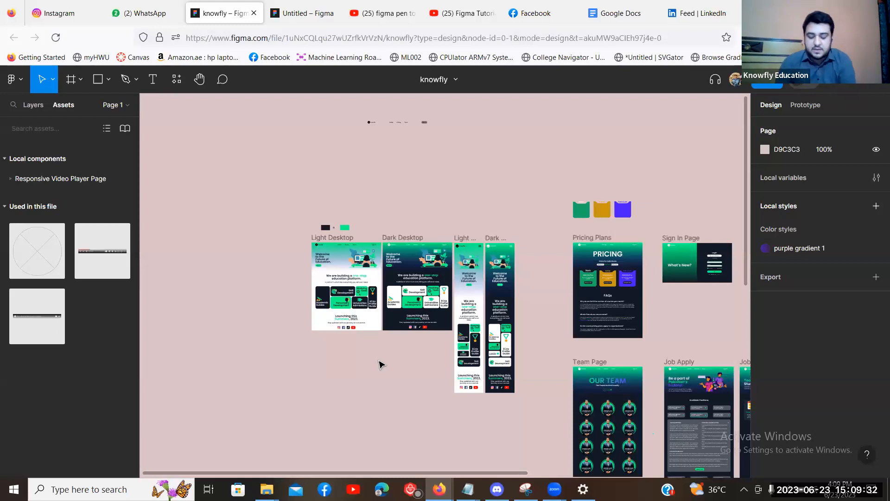
{"action": "key", "text": "ctrl+equal"}
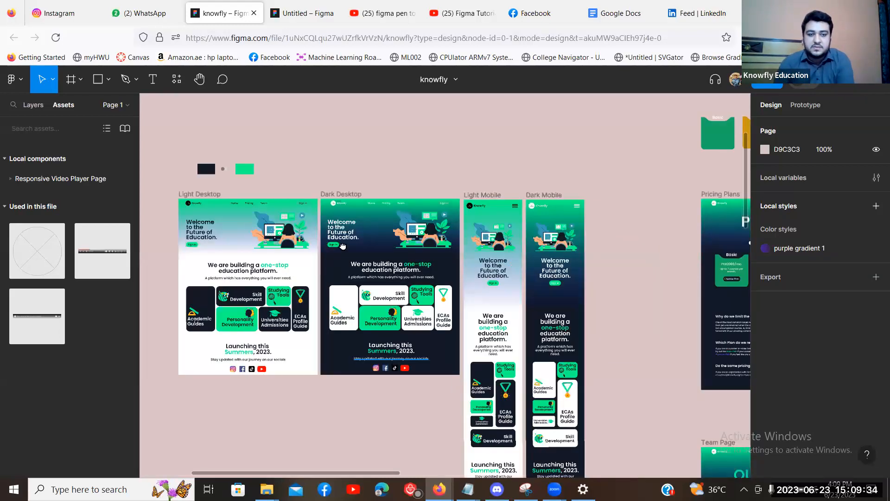
{"action": "key", "text": "ctrl+equal"}
{"action": "left_click_drag", "start_coordinate": [518, 271], "coordinate": [552, 285]}
{"action": "key", "text": "ctrl+equal"}
{"action": "key", "text": "ctrl+equal"}
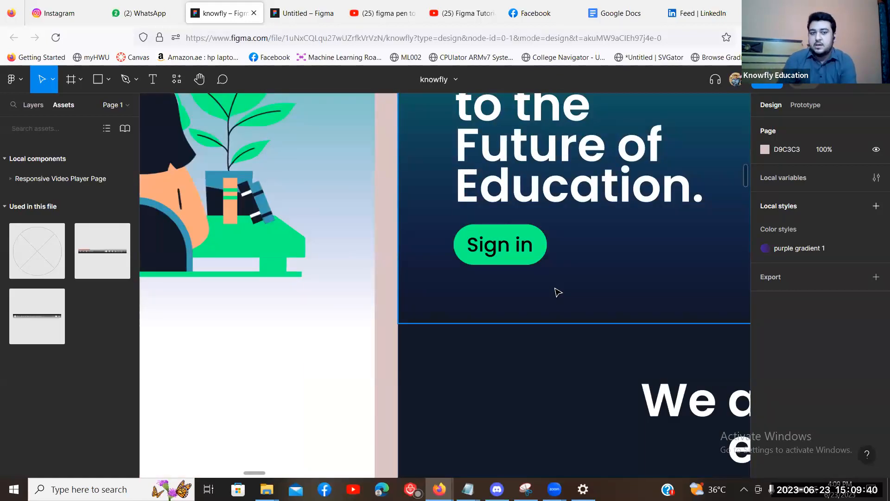
{"action": "scroll", "coordinate": [557, 292], "scroll_direction": "down", "scroll_amount": 3}
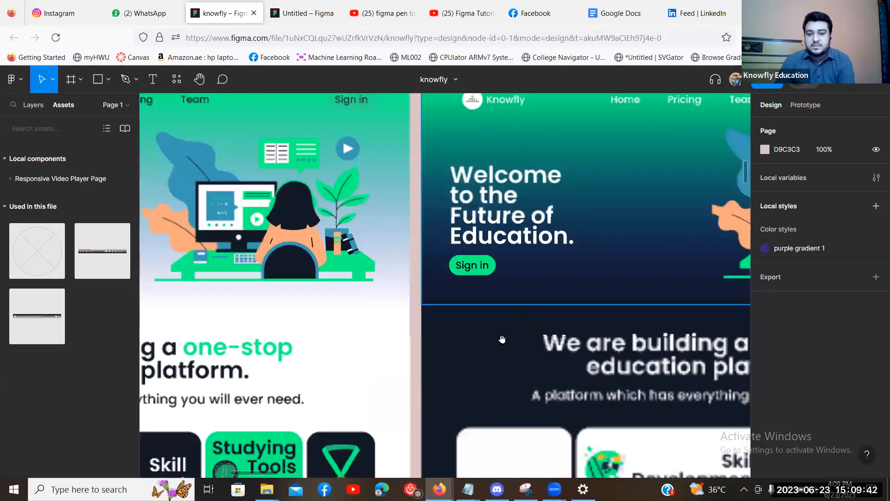
{"action": "scroll", "coordinate": [466, 271], "scroll_direction": "down", "scroll_amount": 3}
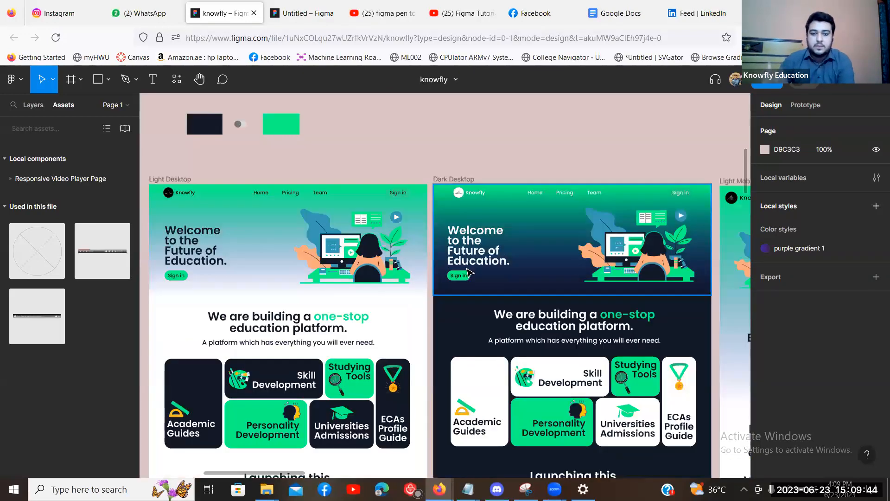
{"action": "scroll", "coordinate": [469, 272], "scroll_direction": "down", "scroll_amount": 3}
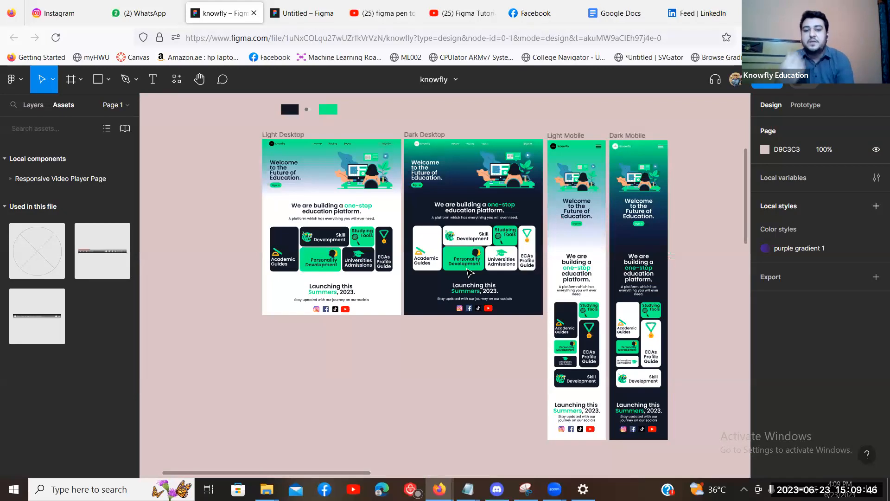
{"action": "scroll", "coordinate": [470, 272], "scroll_direction": "up", "scroll_amount": 3}
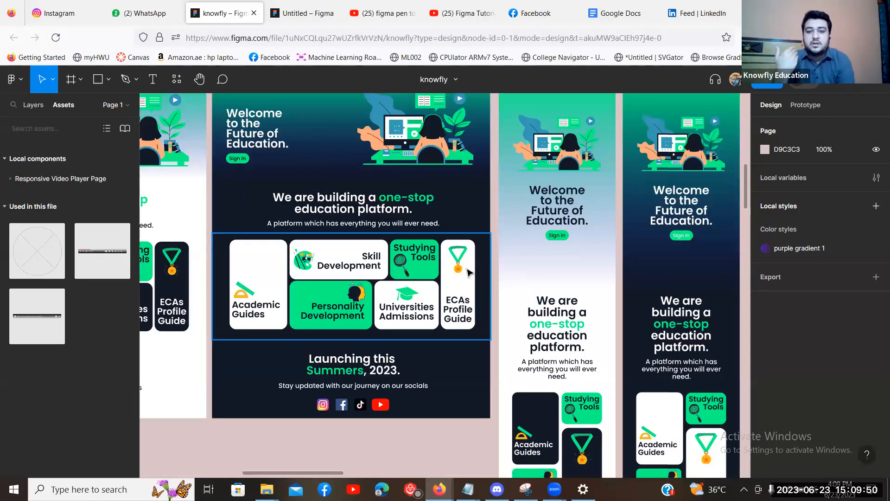
{"action": "scroll", "coordinate": [470, 272], "scroll_direction": "down", "scroll_amount": 3}
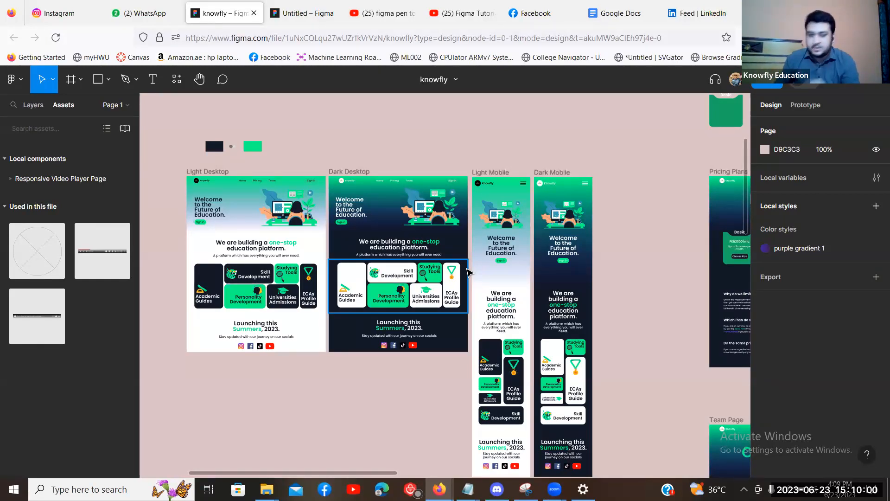
{"action": "left_click_drag", "start_coordinate": [365, 119], "coordinate": [474, 249]}
{"action": "key", "text": "ctrl+plus"}
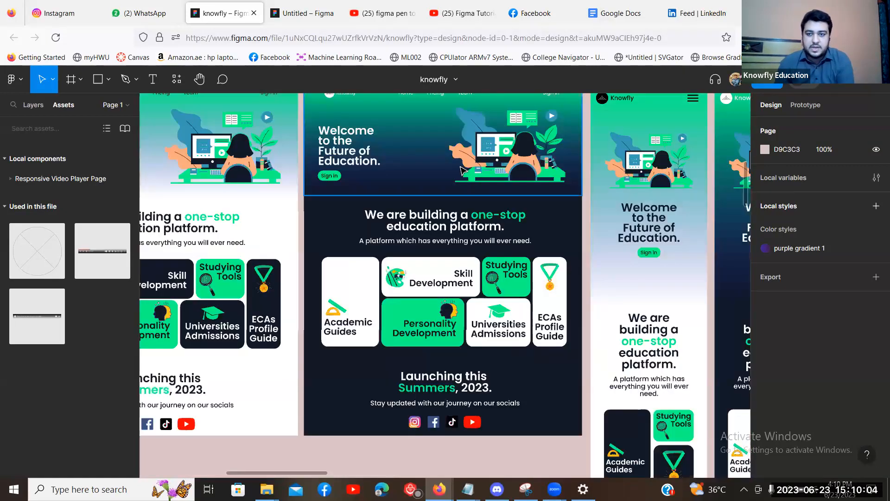
{"action": "left_click_drag", "start_coordinate": [463, 172], "coordinate": [485, 295]}
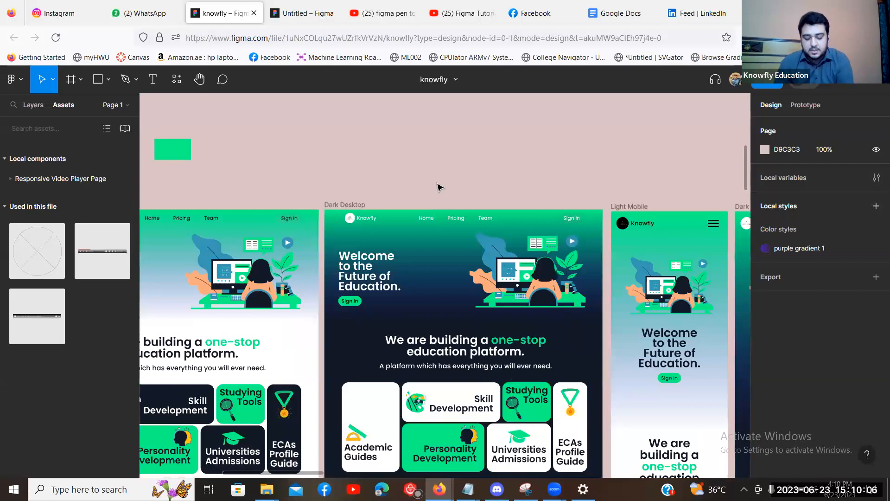
{"action": "left_click_drag", "start_coordinate": [439, 187], "coordinate": [481, 180]}
{"action": "left_click_drag", "start_coordinate": [319, 167], "coordinate": [517, 151]}
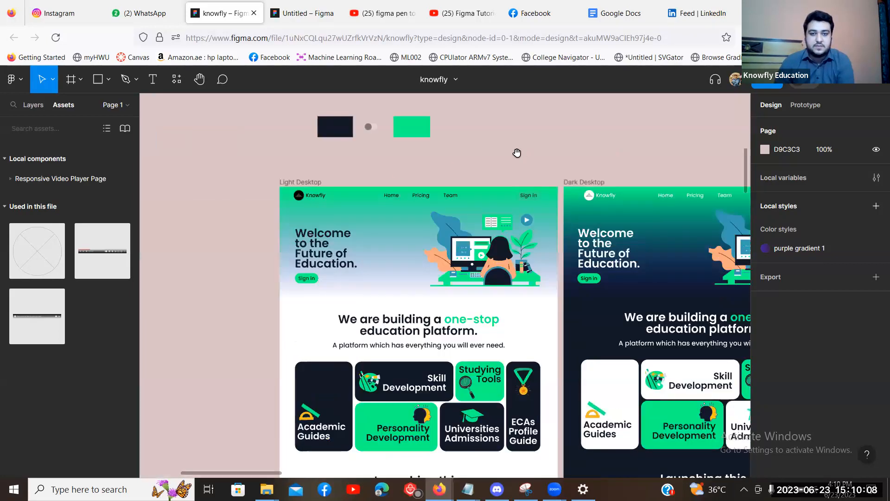
{"action": "left_click_drag", "start_coordinate": [575, 228], "coordinate": [359, 244]}
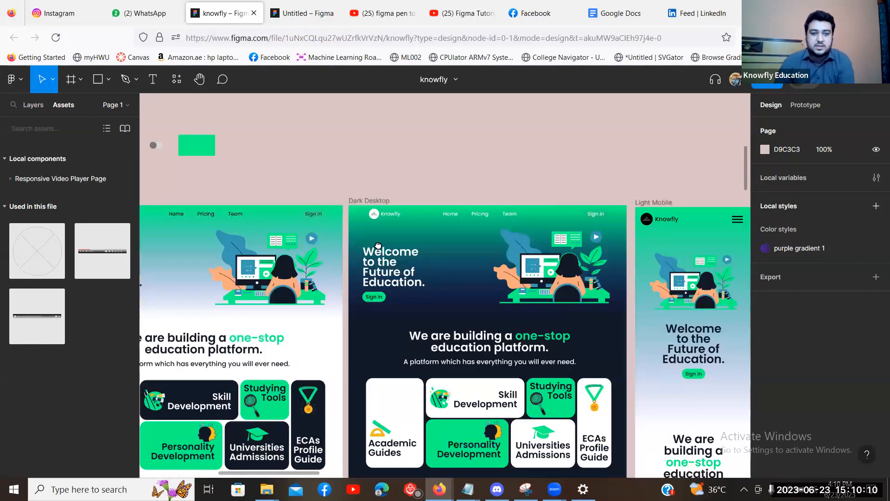
{"action": "key", "text": "ctrl+plus"}
{"action": "left_click_drag", "start_coordinate": [502, 206], "coordinate": [387, 250]}
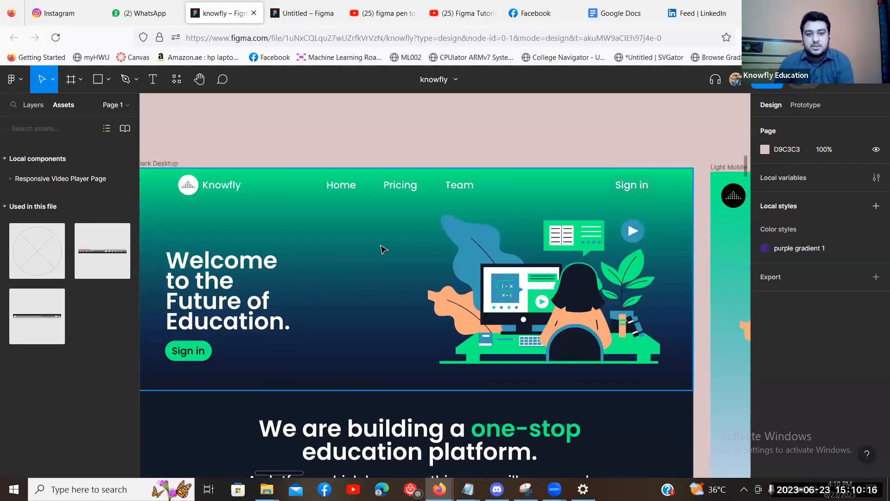
{"action": "key", "text": "ctrl+minus"}
Browse the Dark Desktop, Light Desktop and Pricing Plans frames, selecting each in turn.
{"action": "left_click", "coordinate": [310, 225]}
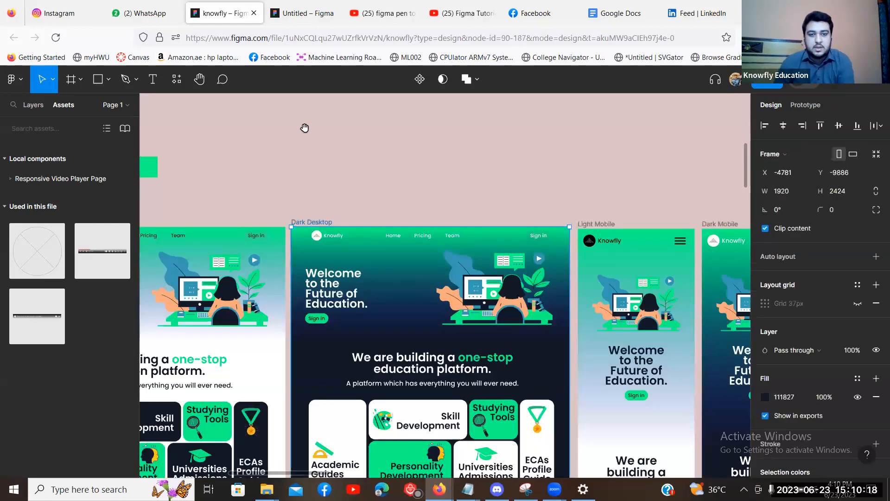
{"action": "scroll", "coordinate": [569, 200], "scroll_direction": "left", "scroll_amount": 3}
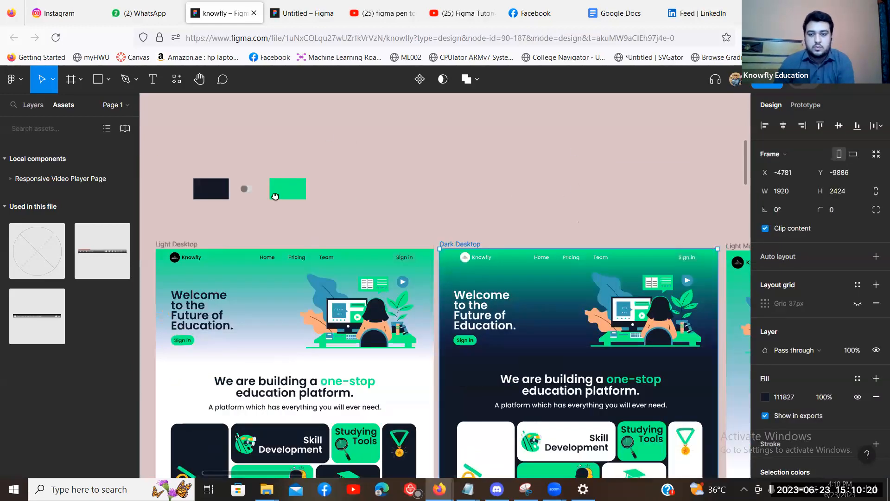
{"action": "left_click", "coordinate": [176, 244]}
{"action": "left_click_drag", "start_coordinate": [276, 197], "coordinate": [407, 195]}
{"action": "left_click_drag", "start_coordinate": [511, 240], "coordinate": [284, 193]}
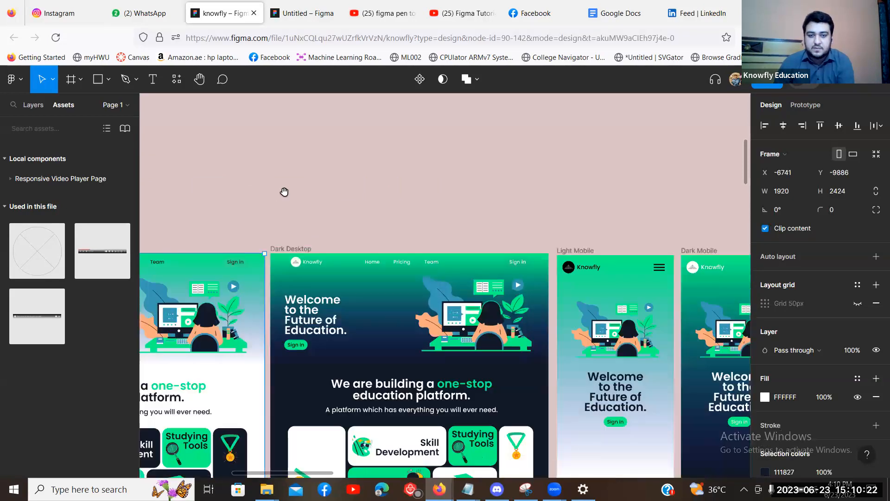
{"action": "left_click_drag", "start_coordinate": [507, 222], "coordinate": [310, 190]}
{"action": "key", "text": "ctrl+minus"}
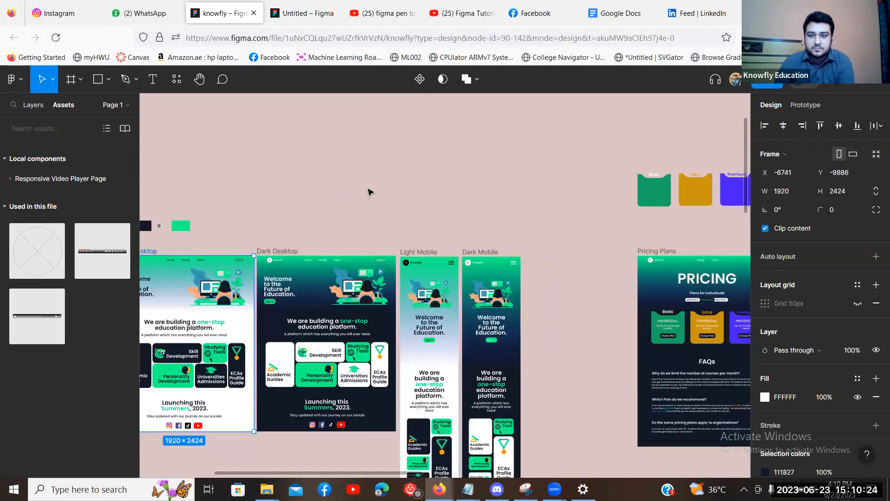
{"action": "left_click_drag", "start_coordinate": [571, 226], "coordinate": [289, 164]}
{"action": "scroll", "coordinate": [438, 199], "scroll_direction": "up", "scroll_amount": 3}
{"action": "left_click", "coordinate": [516, 223]}
{"action": "left_click_drag", "start_coordinate": [516, 223], "coordinate": [136, 234]}
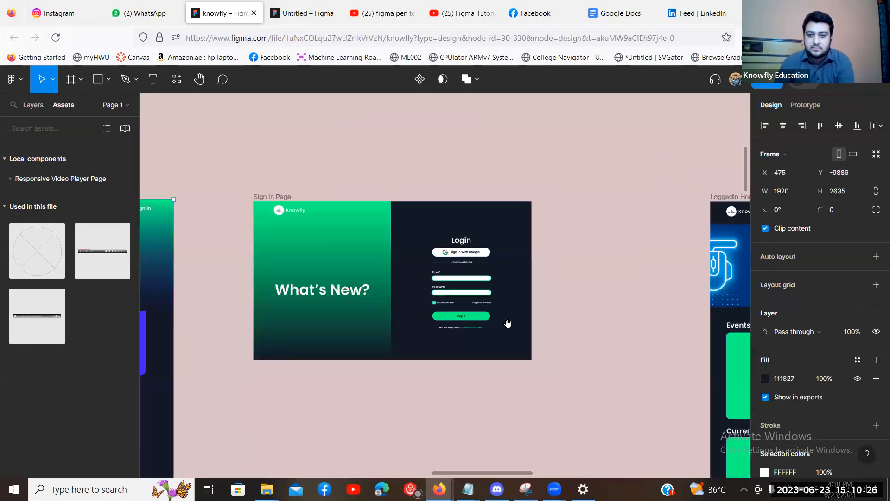
Survey the Team Page and other frames, then zoom back in on the desktop navbars.
{"action": "key", "text": "ctrl+minus"}
{"action": "key", "text": "ctrl+minus"}
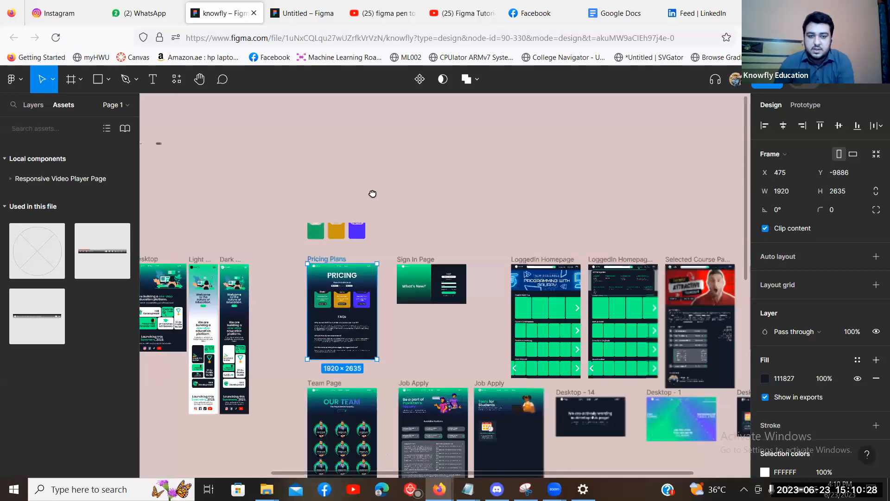
{"action": "scroll", "coordinate": [357, 209], "scroll_direction": "right", "scroll_amount": 4}
{"action": "scroll", "coordinate": [357, 210], "scroll_direction": "down", "scroll_amount": 2}
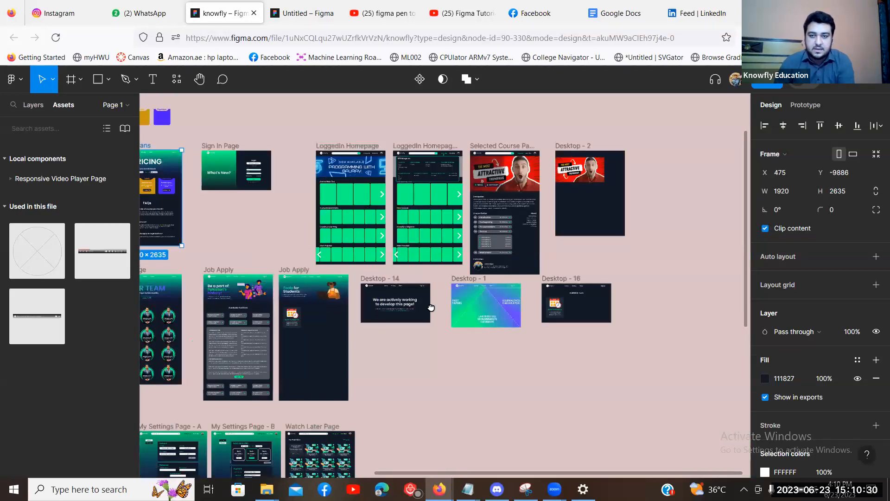
{"action": "scroll", "coordinate": [370, 330], "scroll_direction": "left", "scroll_amount": 7}
{"action": "scroll", "coordinate": [369, 330], "scroll_direction": "down", "scroll_amount": 2}
{"action": "left_click_drag", "start_coordinate": [290, 239], "coordinate": [468, 190]}
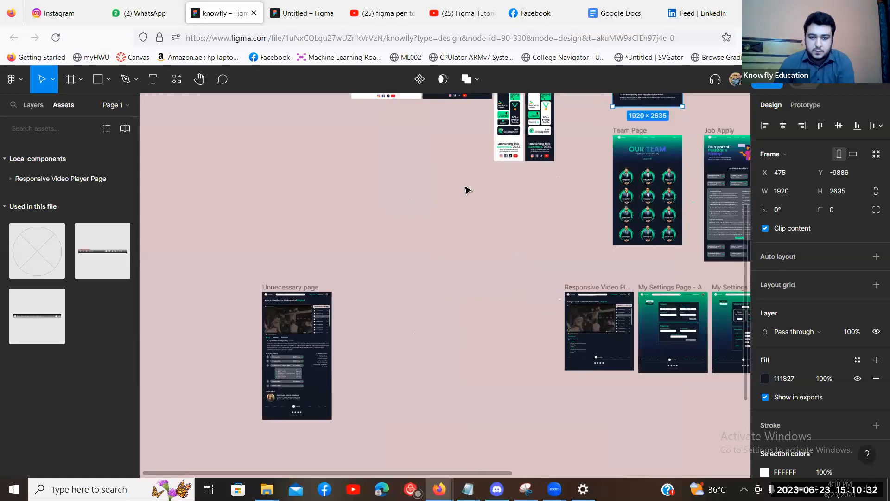
{"action": "scroll", "coordinate": [668, 230], "scroll_direction": "up", "scroll_amount": 3}
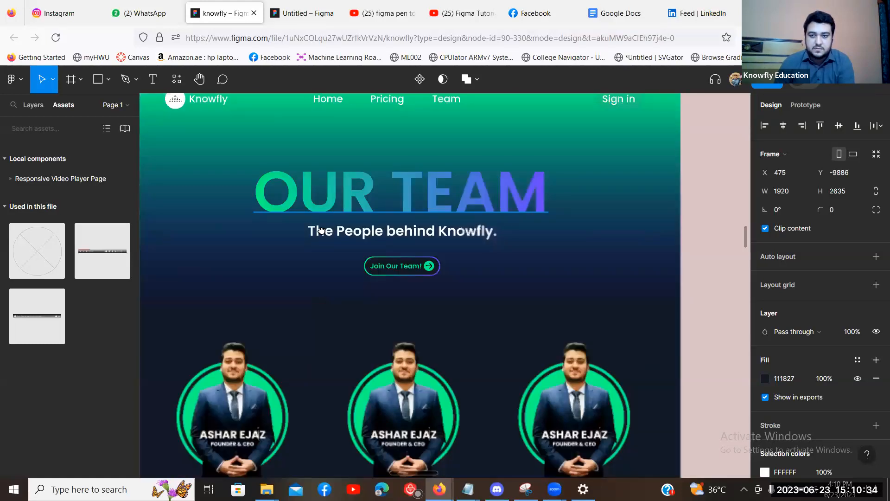
{"action": "key", "text": "minus"}
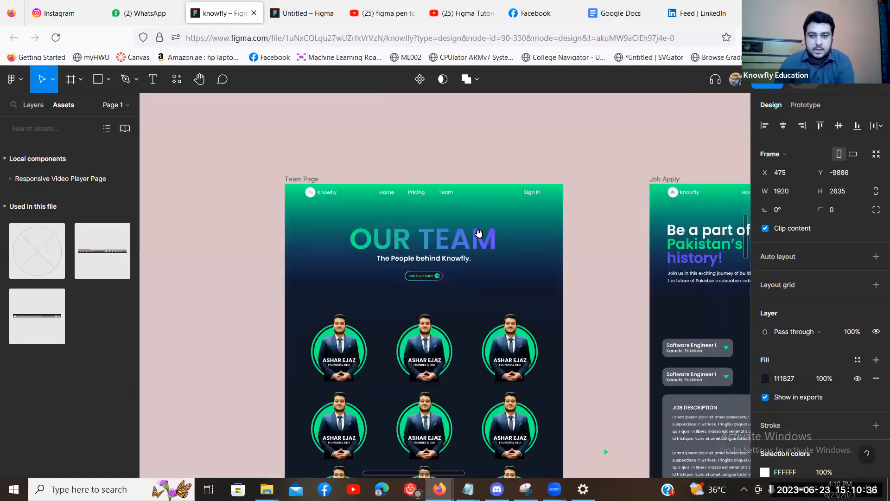
{"action": "scroll", "coordinate": [528, 193], "scroll_direction": "right", "scroll_amount": 8}
{"action": "scroll", "coordinate": [563, 175], "scroll_direction": "down", "scroll_amount": 3}
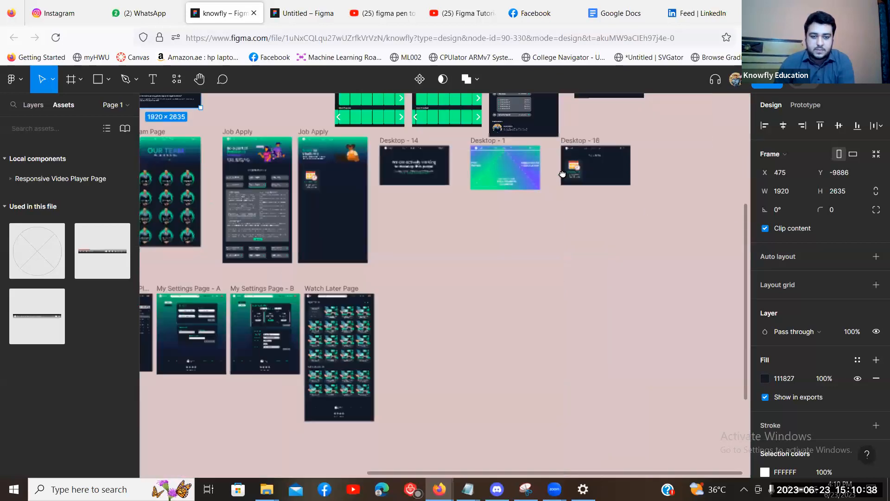
{"action": "scroll", "coordinate": [469, 269], "scroll_direction": "down", "scroll_amount": 3}
{"action": "scroll", "coordinate": [469, 270], "scroll_direction": "left", "scroll_amount": 4}
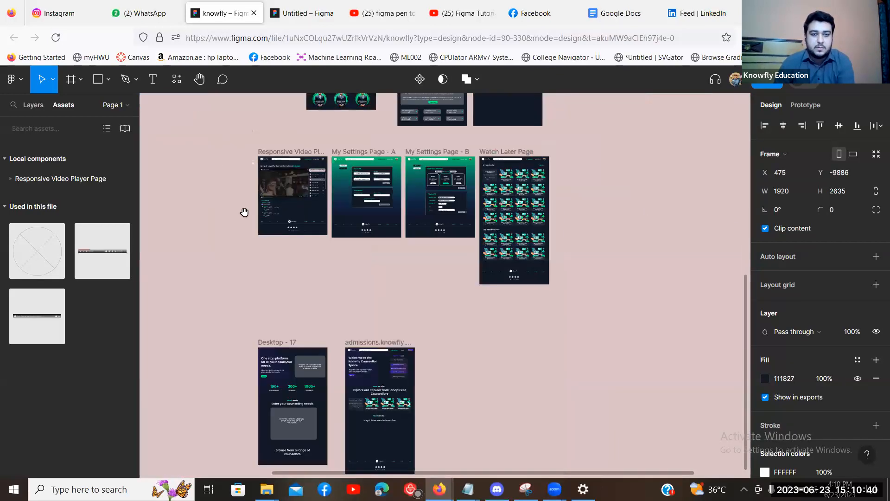
{"action": "scroll", "coordinate": [300, 314], "scroll_direction": "up", "scroll_amount": 3}
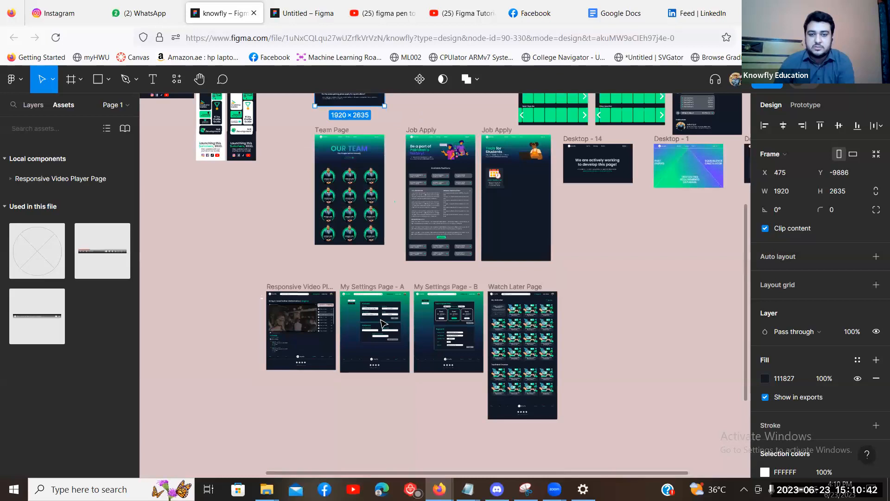
{"action": "scroll", "coordinate": [383, 323], "scroll_direction": "up", "scroll_amount": 2}
{"action": "scroll", "coordinate": [384, 323], "scroll_direction": "left", "scroll_amount": 1}
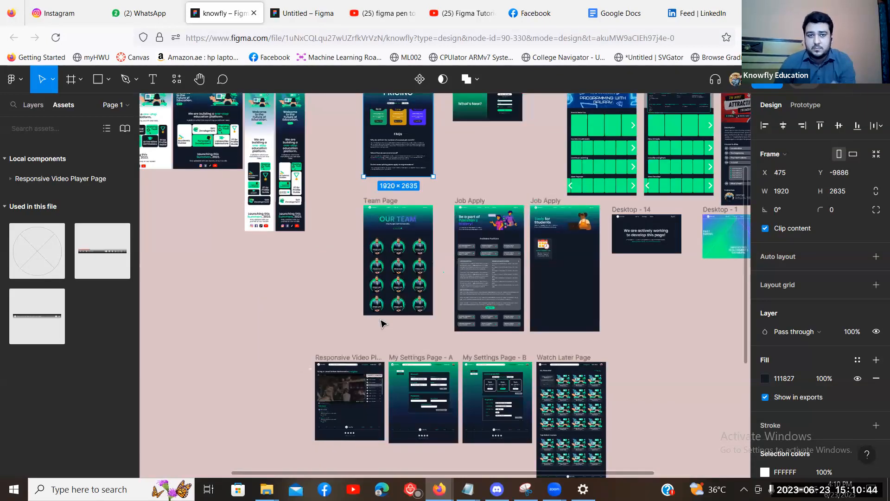
{"action": "scroll", "coordinate": [364, 320], "scroll_direction": "up", "scroll_amount": 3}
{"action": "scroll", "coordinate": [364, 320], "scroll_direction": "left", "scroll_amount": 2}
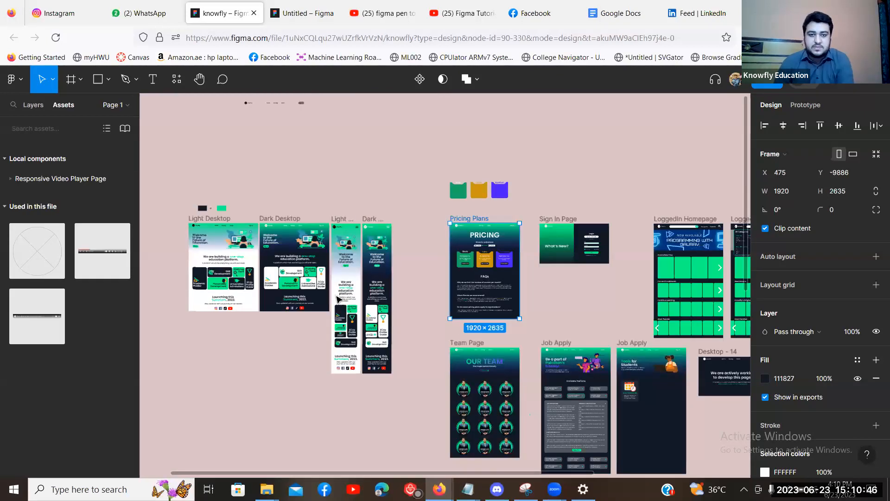
{"action": "scroll", "coordinate": [359, 246], "scroll_direction": "left", "scroll_amount": 2}
{"action": "scroll", "coordinate": [360, 245], "scroll_direction": "down", "scroll_amount": 1}
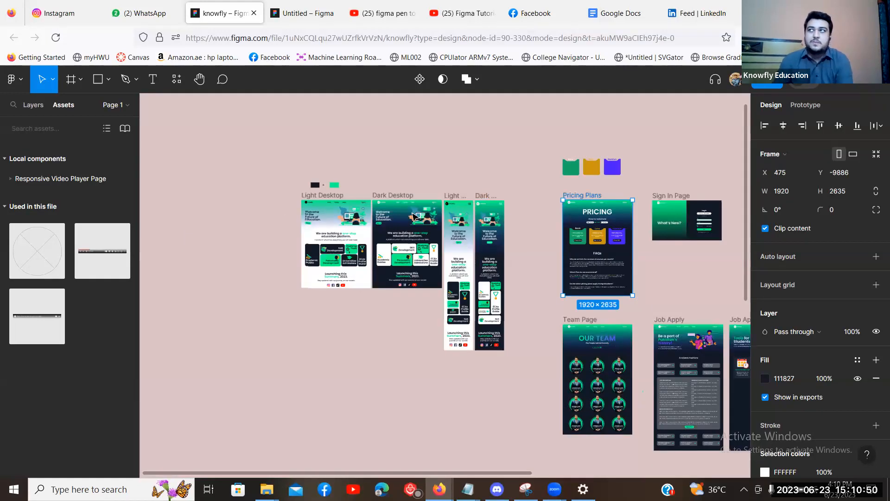
{"action": "key", "text": "ctrl+plus"}
{"action": "scroll", "coordinate": [414, 217], "scroll_direction": "up", "scroll_amount": 5}
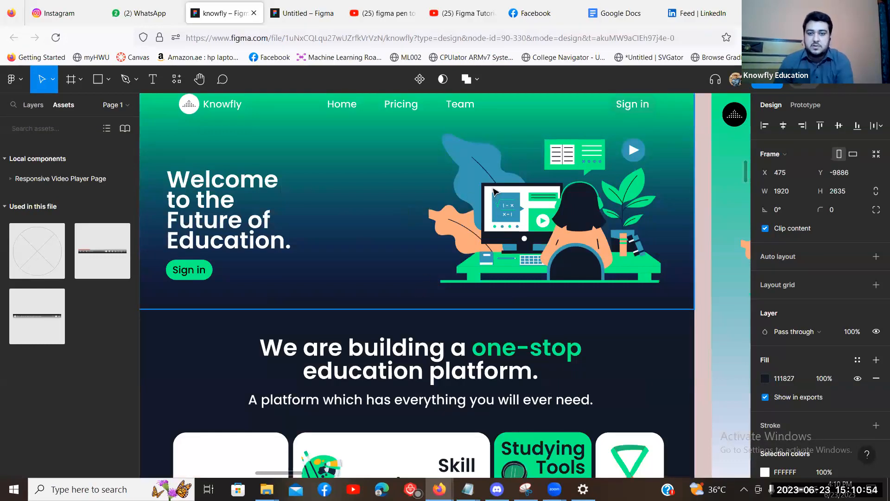
{"action": "scroll", "coordinate": [241, 100], "scroll_direction": "up", "scroll_amount": 3}
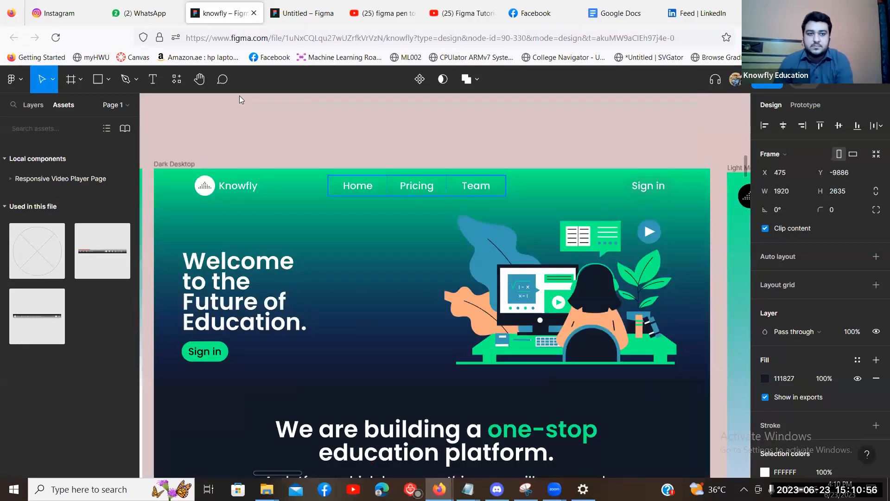
Change the Dark Desktop navbar's 'Team' link text to 'About'.
{"action": "double_click", "coordinate": [502, 183]}
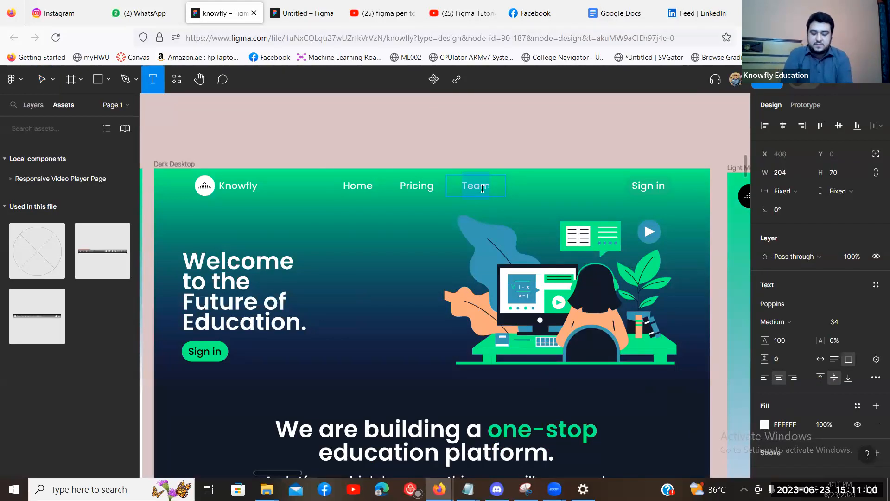
{"action": "type", "text": "About"}
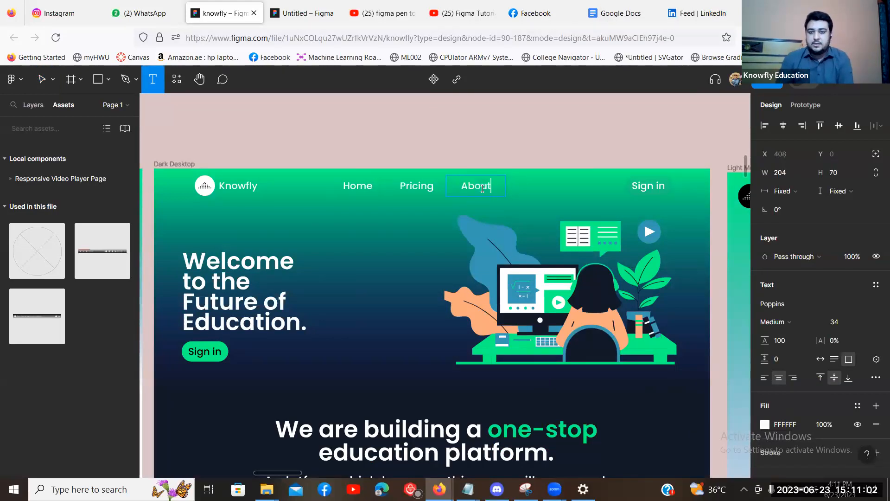
{"action": "left_click", "coordinate": [492, 156]}
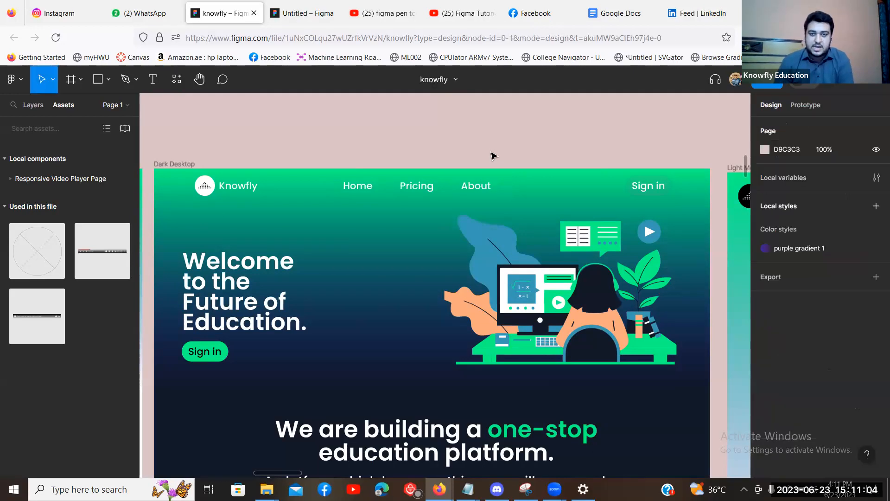
{"action": "left_click", "coordinate": [471, 187]}
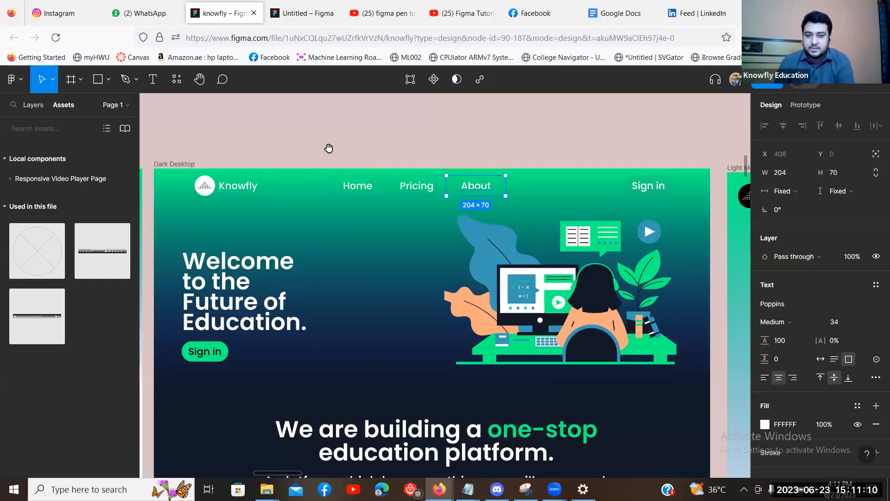
{"action": "key", "text": "minus"}
{"action": "key", "text": "minus"}
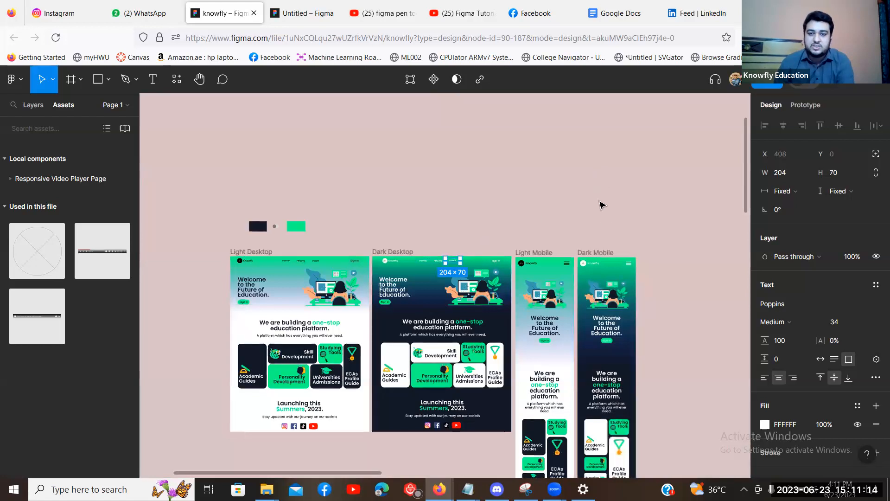
{"action": "left_click_drag", "start_coordinate": [601, 360], "coordinate": [570, 290]}
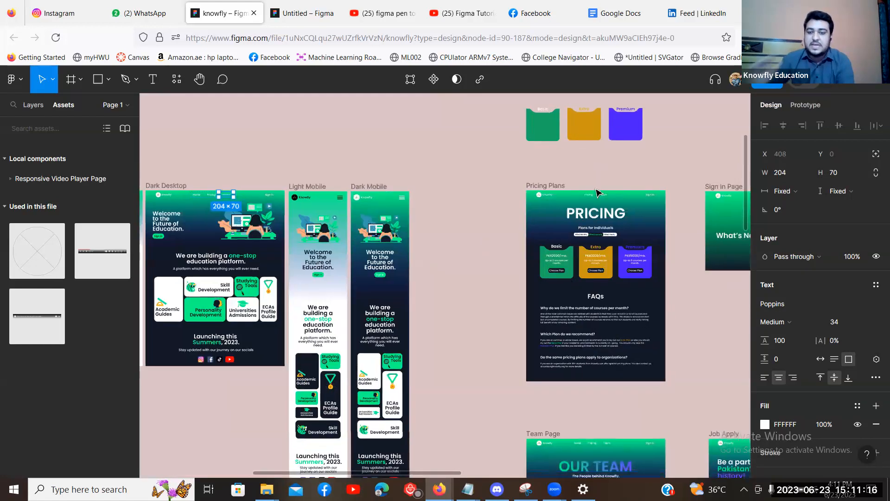
{"action": "scroll", "coordinate": [598, 192], "scroll_direction": "down", "scroll_amount": 3}
{"action": "scroll", "coordinate": [598, 193], "scroll_direction": "right", "scroll_amount": 1}
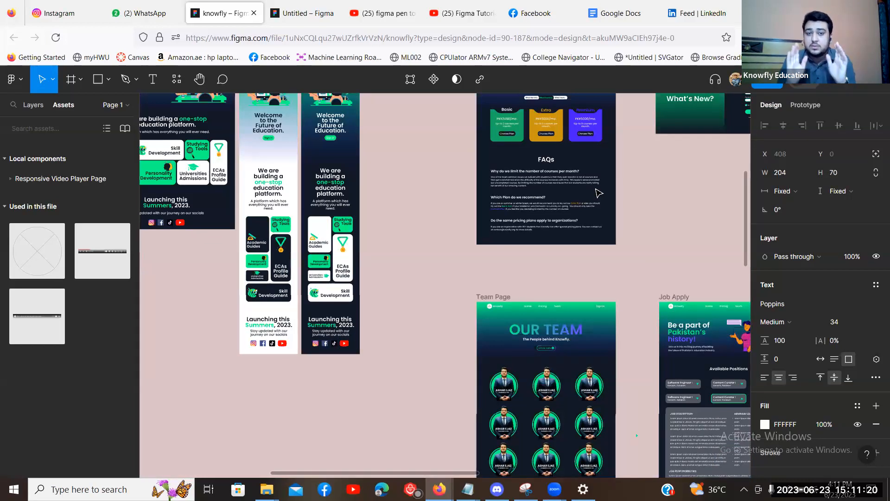
{"action": "scroll", "coordinate": [598, 192], "scroll_direction": "down", "scroll_amount": 2}
{"action": "scroll", "coordinate": [598, 192], "scroll_direction": "right", "scroll_amount": 1}
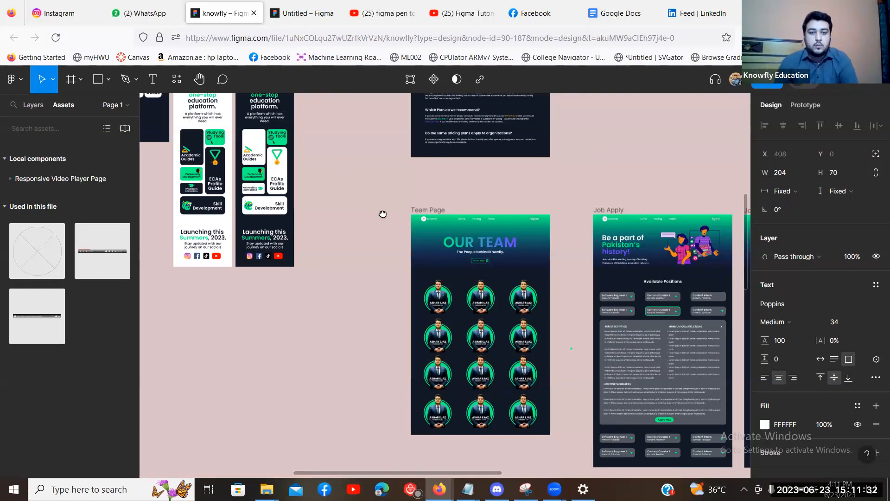
{"action": "scroll", "coordinate": [463, 283], "scroll_direction": "up", "scroll_amount": 2}
{"action": "scroll", "coordinate": [463, 283], "scroll_direction": "left", "scroll_amount": 1}
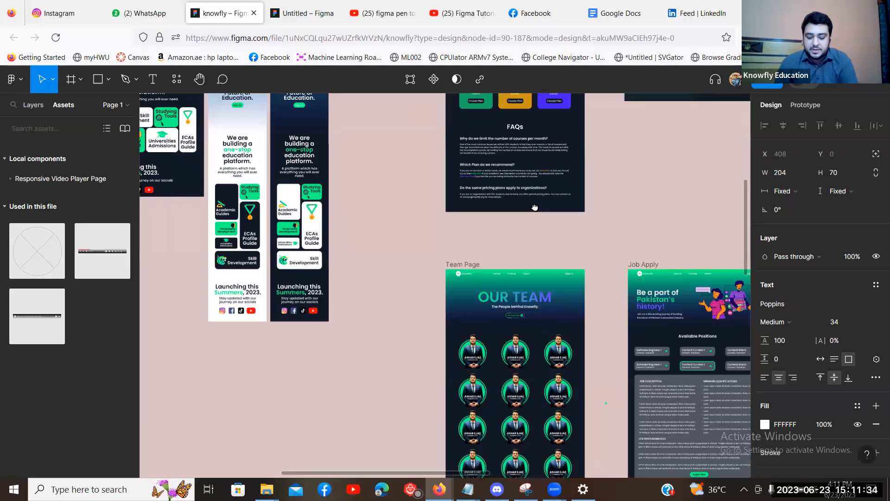
{"action": "scroll", "coordinate": [455, 330], "scroll_direction": "up", "scroll_amount": 5}
{"action": "scroll", "coordinate": [455, 330], "scroll_direction": "left", "scroll_amount": 4}
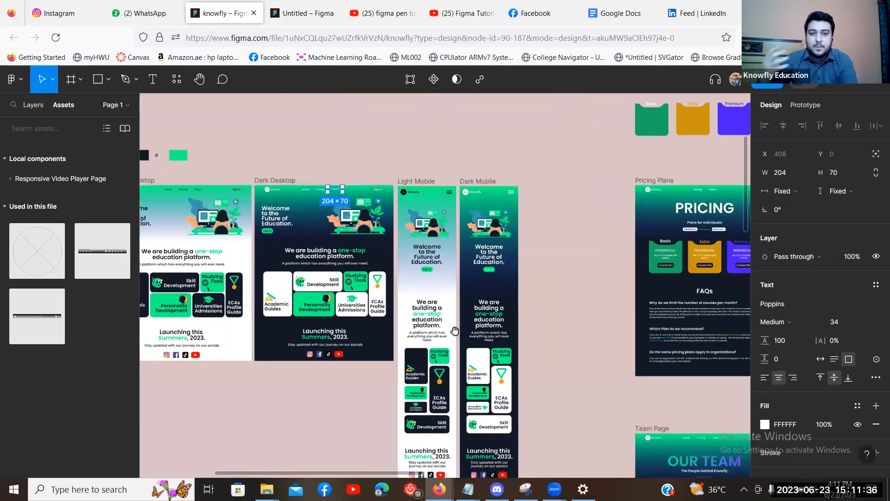
{"action": "scroll", "coordinate": [454, 330], "scroll_direction": "up", "scroll_amount": 5}
{"action": "scroll", "coordinate": [459, 337], "scroll_direction": "up", "scroll_amount": 4}
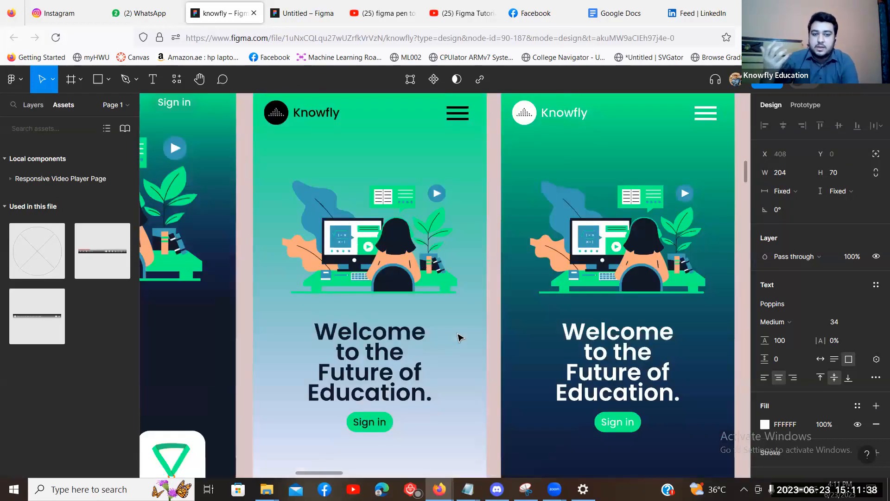
{"action": "scroll", "coordinate": [459, 337], "scroll_direction": "down", "scroll_amount": 4}
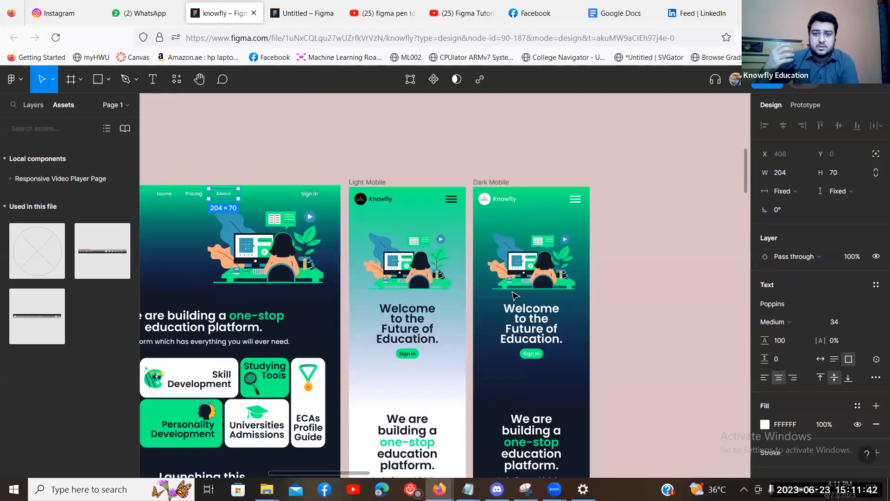
{"action": "scroll", "coordinate": [513, 295], "scroll_direction": "down", "scroll_amount": 4}
{"action": "scroll", "coordinate": [513, 294], "scroll_direction": "left", "scroll_amount": 5}
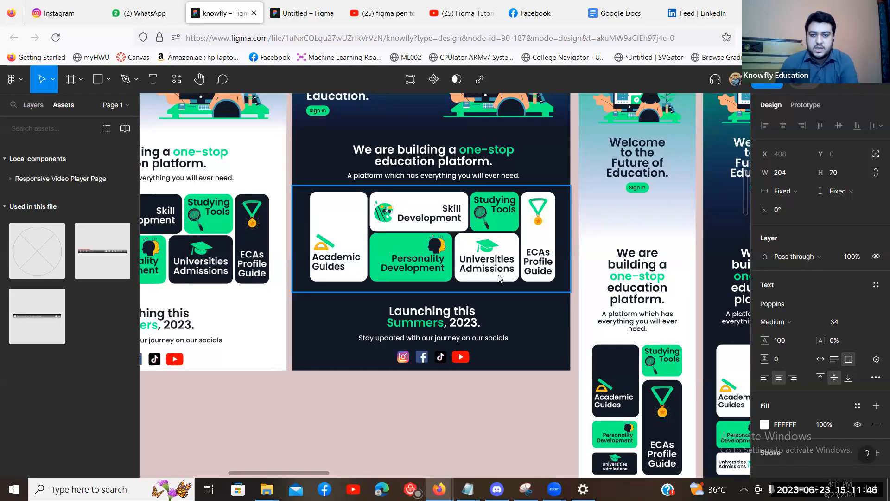
{"action": "left_click", "coordinate": [458, 392]}
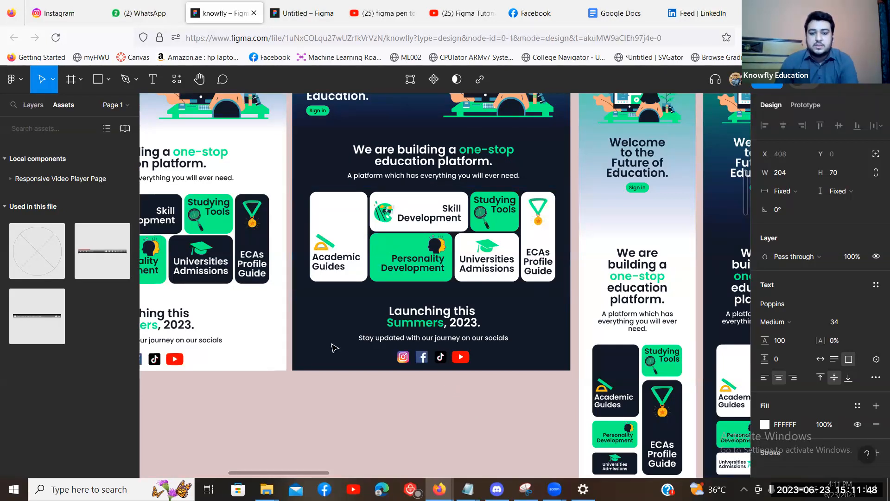
{"action": "key", "text": "ctrl+minus"}
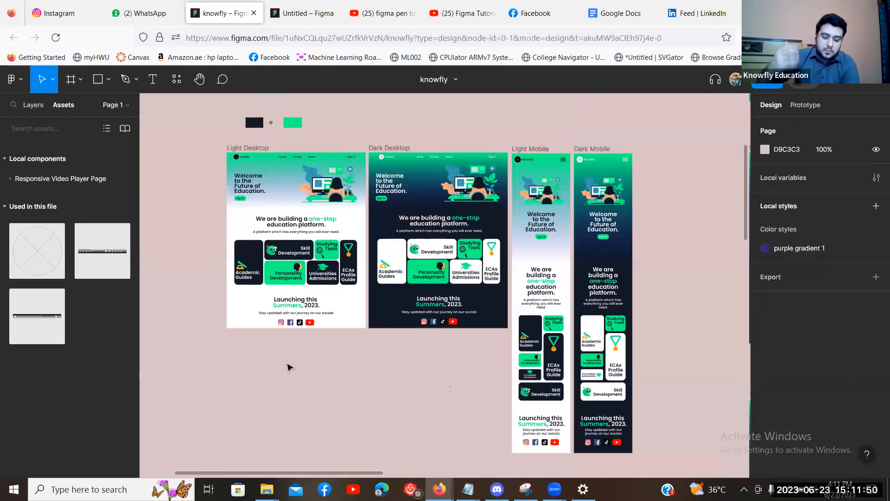
{"action": "scroll", "coordinate": [287, 364], "scroll_direction": "right", "scroll_amount": 1}
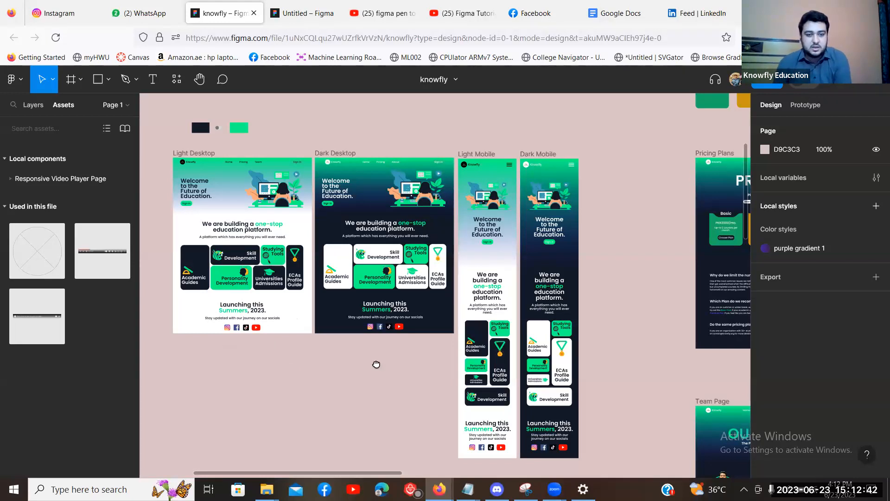
Pick the Frame tool and draw Frame 15 as a wide, short bar on empty canvas.
{"action": "scroll", "coordinate": [705, 120], "scroll_direction": "down", "scroll_amount": 4}
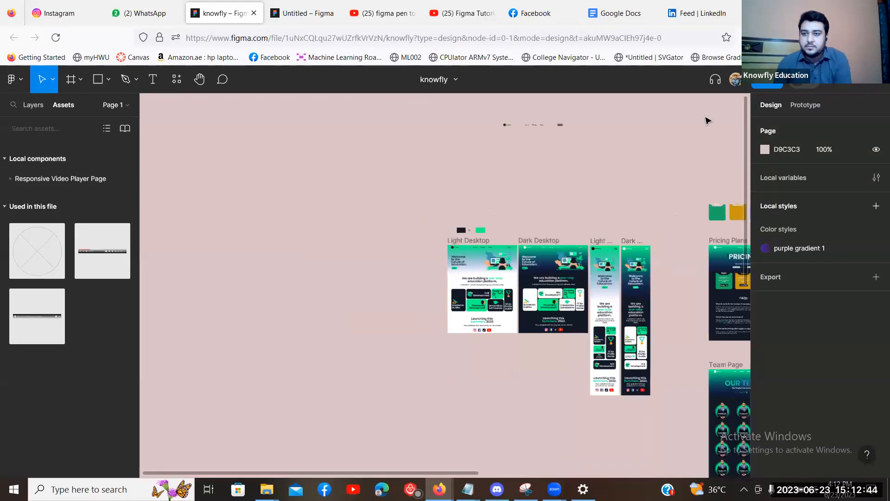
{"action": "scroll", "coordinate": [705, 119], "scroll_direction": "left", "scroll_amount": 2}
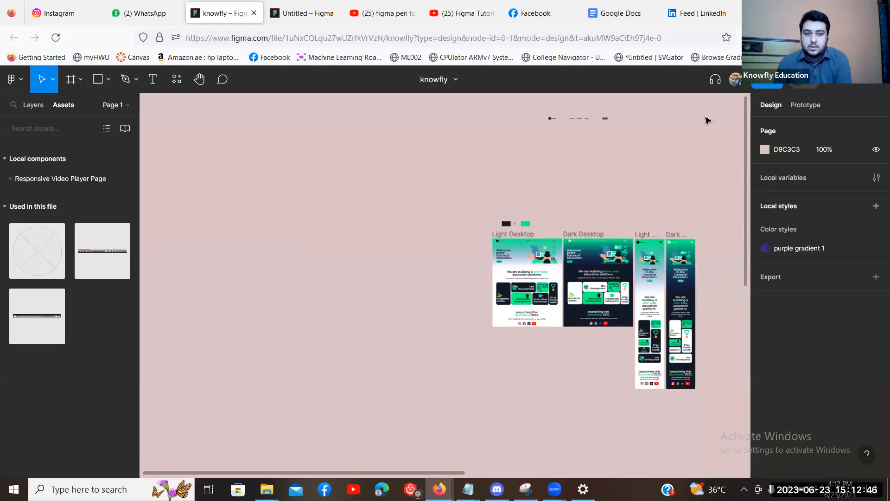
{"action": "left_click_drag", "start_coordinate": [244, 260], "coordinate": [400, 171]}
{"action": "scroll", "coordinate": [402, 171], "scroll_direction": "up", "scroll_amount": 3}
{"action": "scroll", "coordinate": [458, 162], "scroll_direction": "up", "scroll_amount": 3}
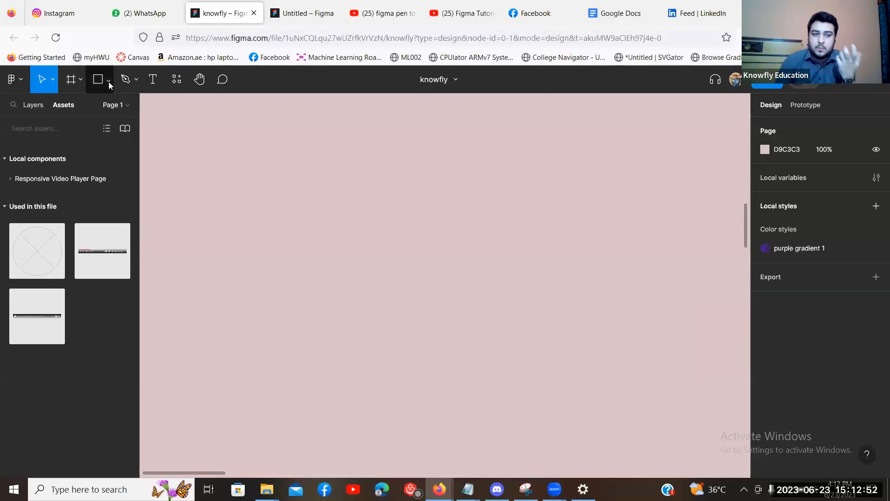
{"action": "left_click", "coordinate": [81, 80]}
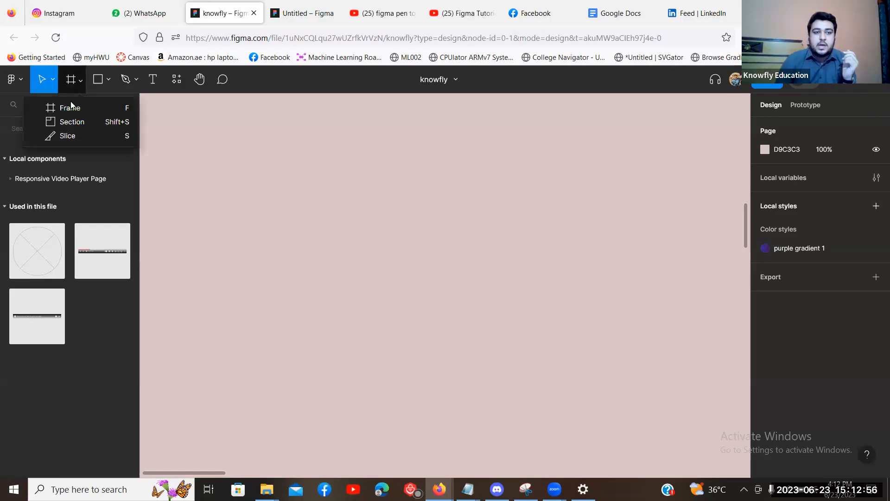
{"action": "key", "text": "f"}
{"action": "left_click_drag", "start_coordinate": [201, 163], "coordinate": [282, 197]}
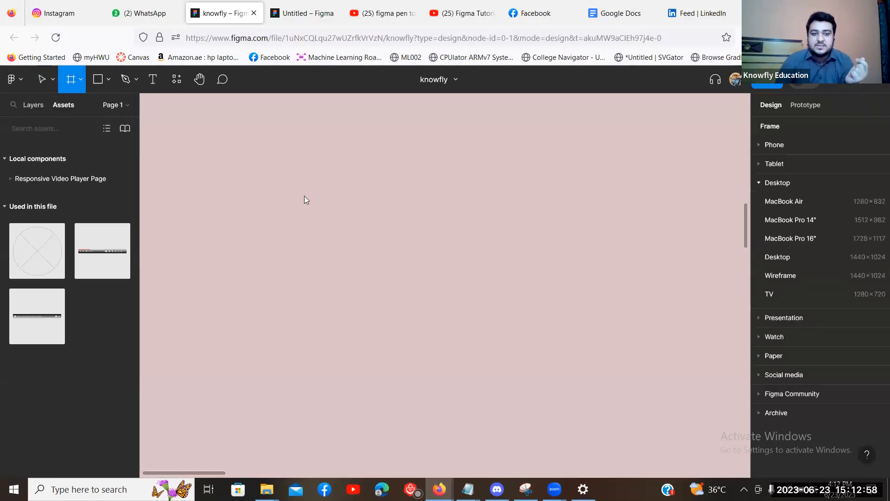
{"action": "left_click_drag", "start_coordinate": [607, 194], "coordinate": [634, 187]}
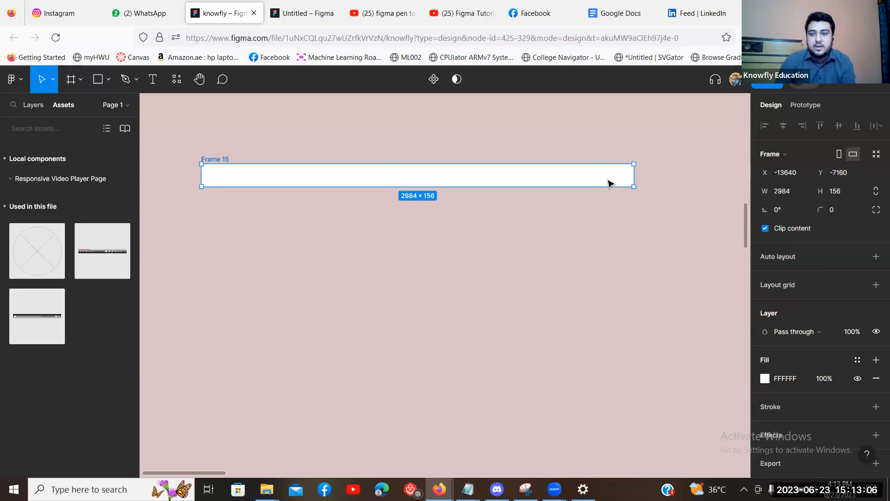
Check Light Desktop's width and set Frame 15's width to 1920.
{"action": "key", "text": "minus"}
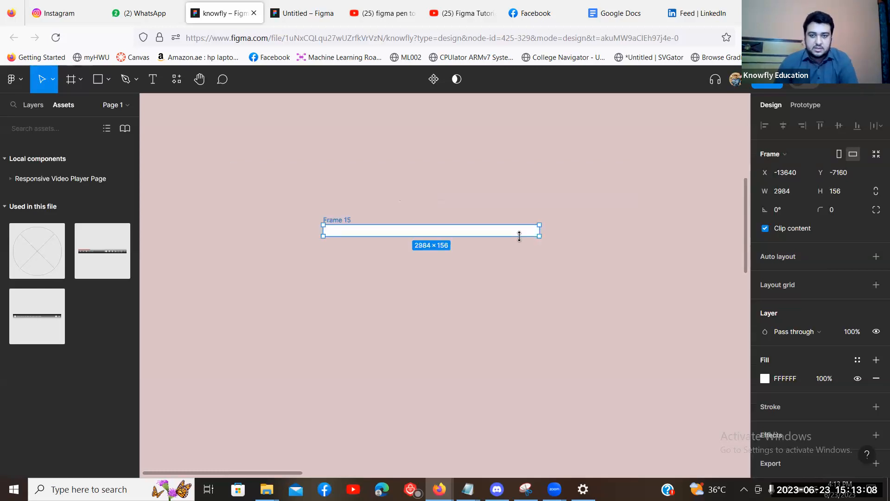
{"action": "key", "text": "plus"}
{"action": "left_click", "coordinate": [582, 246]}
{"action": "left_click_drag", "start_coordinate": [587, 239], "coordinate": [243, 267]}
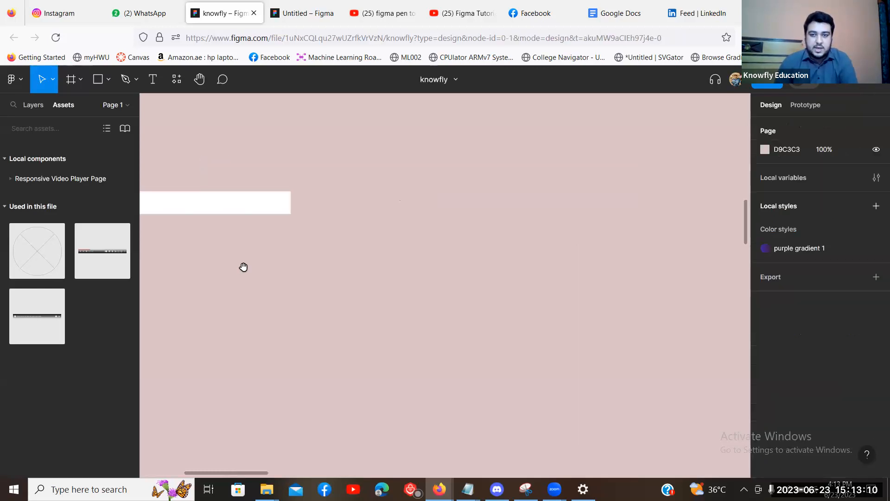
{"action": "key", "text": "minus"}
{"action": "key", "text": "minus"}
{"action": "left_click_drag", "start_coordinate": [425, 155], "coordinate": [258, 247]}
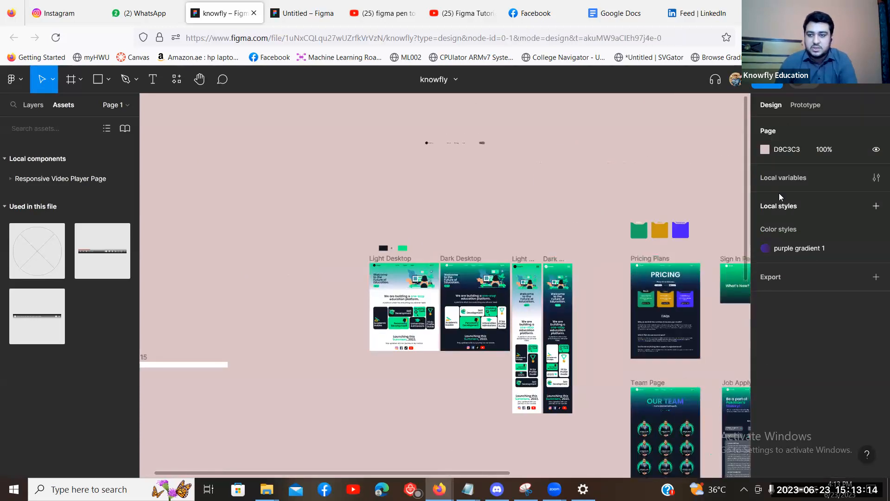
{"action": "key", "text": "plus"}
{"action": "left_click", "coordinate": [296, 239]}
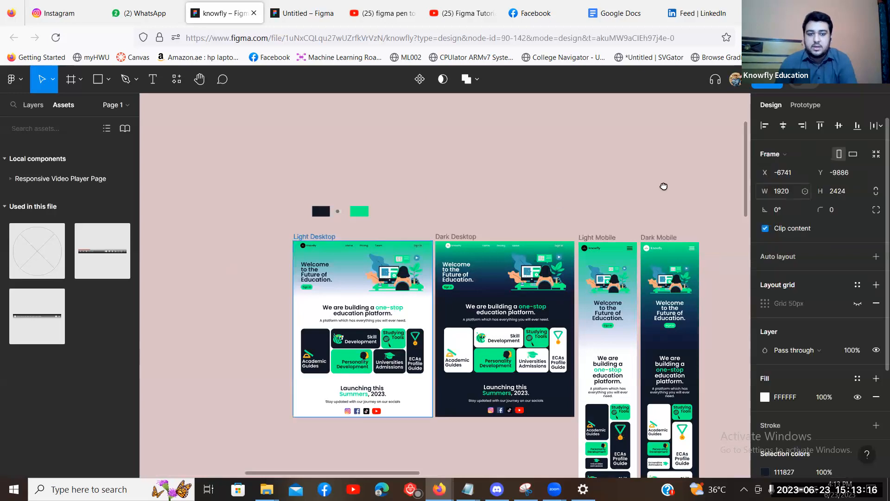
{"action": "left_click_drag", "start_coordinate": [551, 289], "coordinate": [554, 287]}
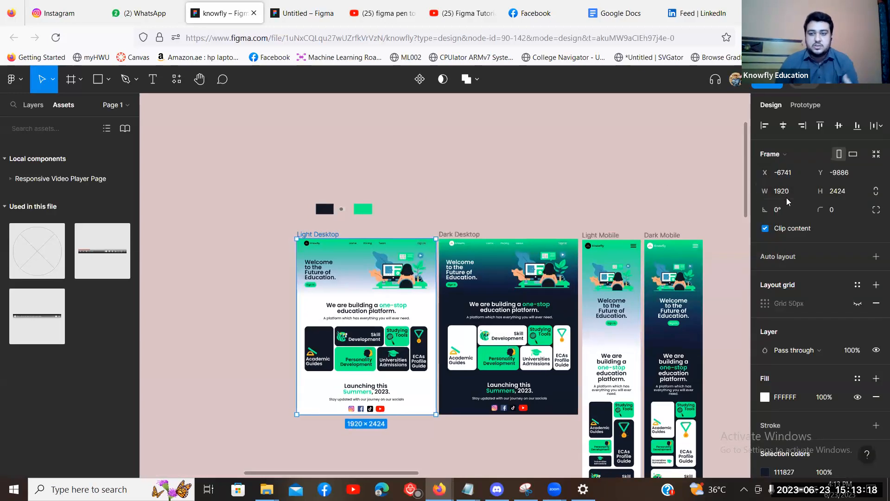
{"action": "left_click", "coordinate": [788, 196]}
{"action": "type", "text": "1920"}
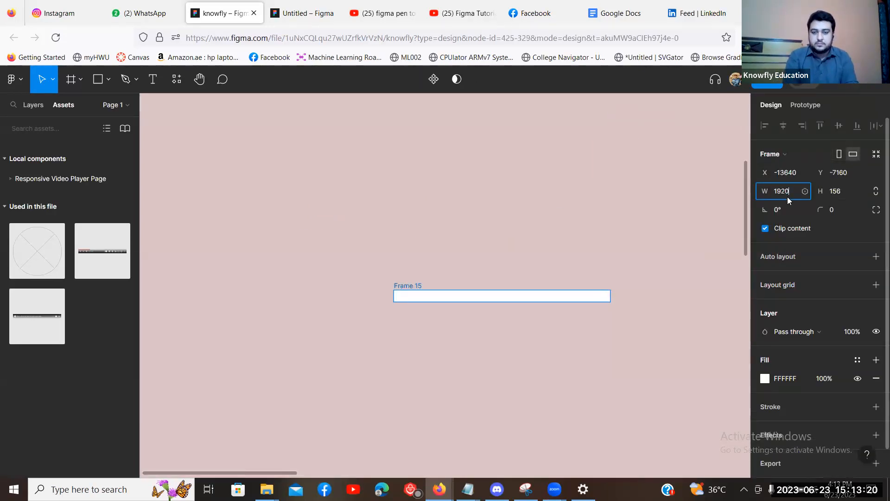
{"action": "key", "text": "Return"}
Move Frame 15 up so it sits just above the Dark Desktop design.
{"action": "left_click", "coordinate": [489, 272]}
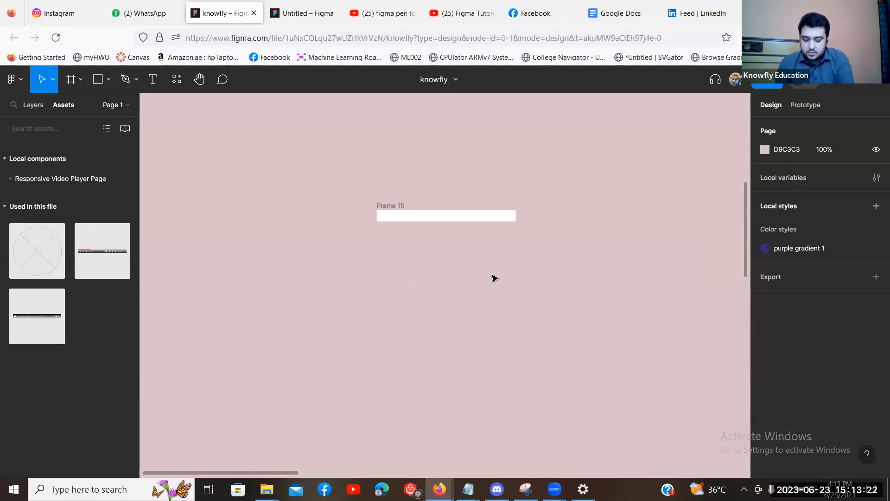
{"action": "key", "text": "ctrl+plus"}
{"action": "left_click_drag", "start_coordinate": [440, 202], "coordinate": [544, 313]}
{"action": "key", "text": "ctrl+plus"}
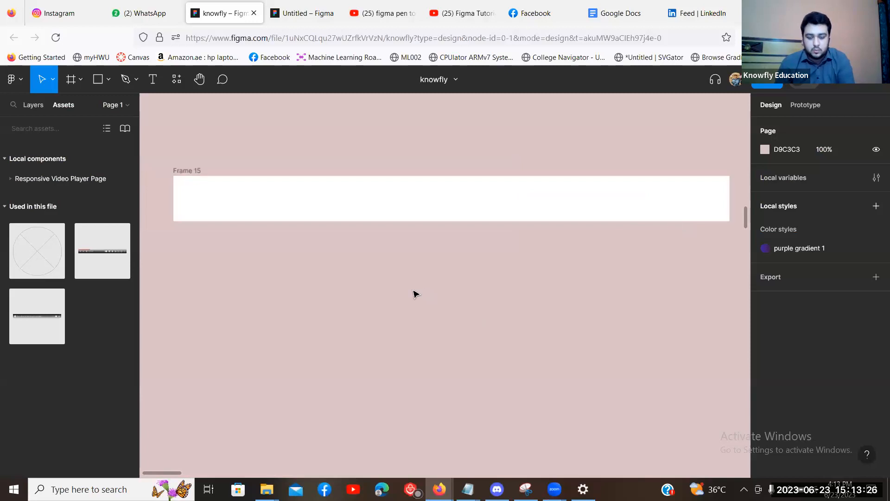
{"action": "key", "text": "ctrl+minus"}
{"action": "key", "text": "ctrl+minus"}
{"action": "key", "text": "ctrl+minus"}
{"action": "left_click", "coordinate": [431, 276]}
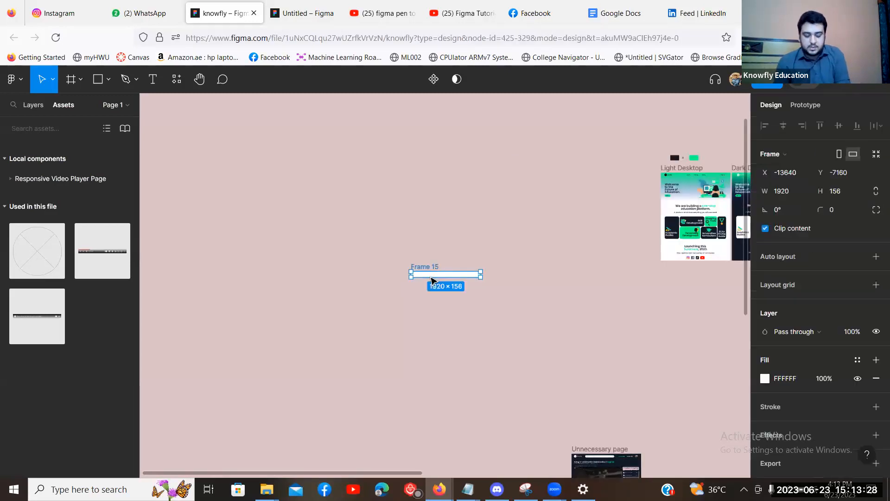
{"action": "key", "text": "Delete"}
{"action": "left_click_drag", "start_coordinate": [570, 195], "coordinate": [322, 332]}
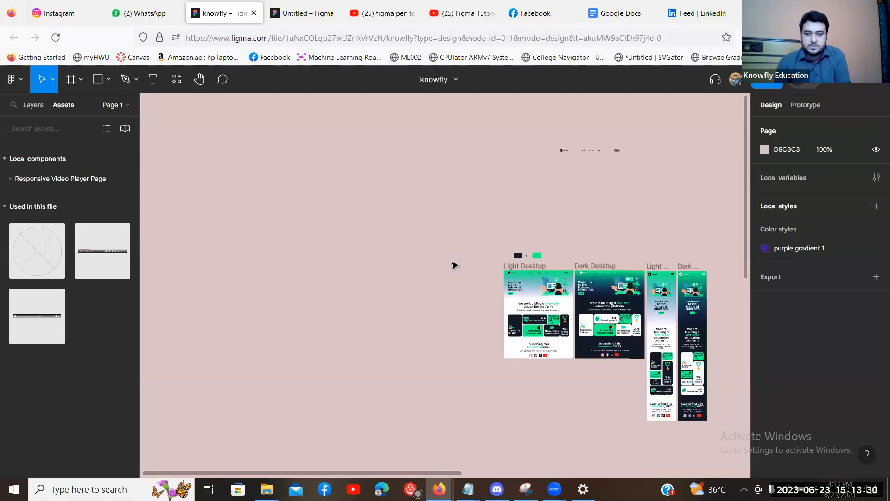
{"action": "key", "text": "ctrl+z"}
{"action": "left_click_drag", "start_coordinate": [191, 420], "coordinate": [413, 311]}
{"action": "key", "text": "ctrl+plus"}
{"action": "key", "text": "ctrl+plus"}
{"action": "left_click_drag", "start_coordinate": [467, 227], "coordinate": [230, 196]}
{"action": "left_click_drag", "start_coordinate": [301, 261], "coordinate": [466, 269]}
{"action": "key", "text": "ctrl+plus"}
{"action": "left_click_drag", "start_coordinate": [375, 315], "coordinate": [443, 255]}
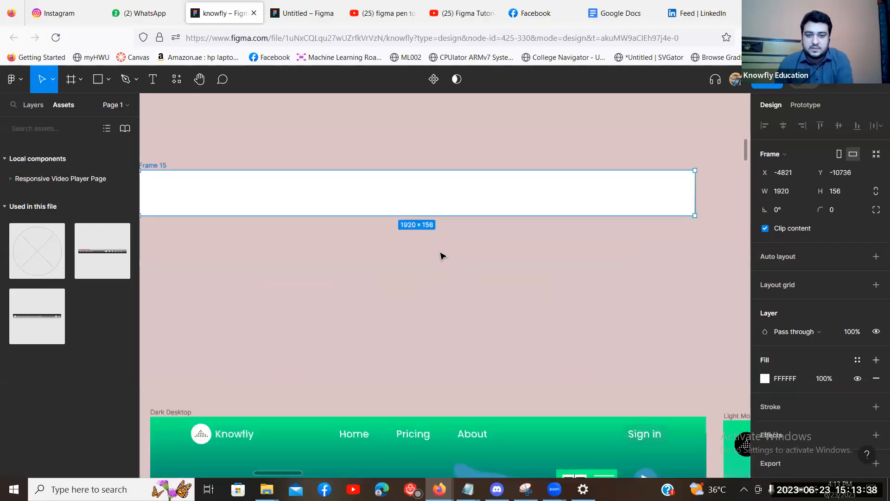
{"action": "key", "text": "ctrl+minus"}
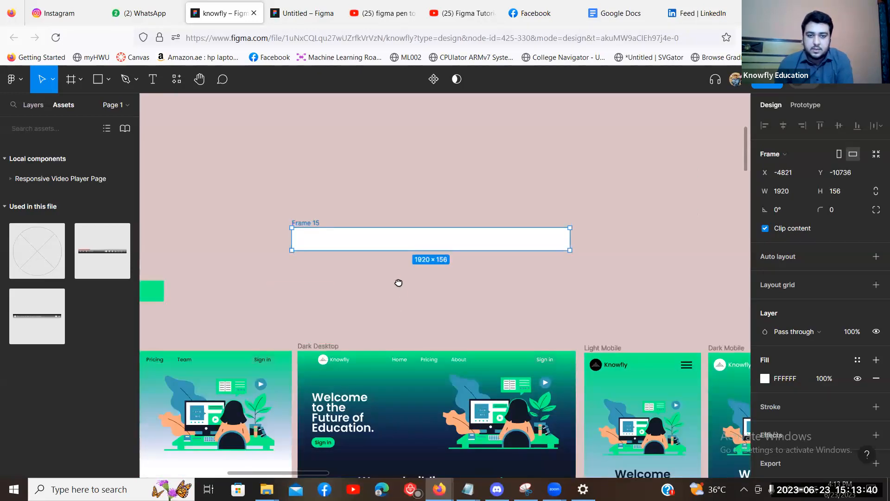
Make Frame 15 slightly shorter by dragging its bottom edge up.
{"action": "left_click_drag", "start_coordinate": [436, 250], "coordinate": [437, 247]}
{"action": "left_click", "coordinate": [501, 201]}
{"action": "left_click_drag", "start_coordinate": [356, 322], "coordinate": [351, 288]}
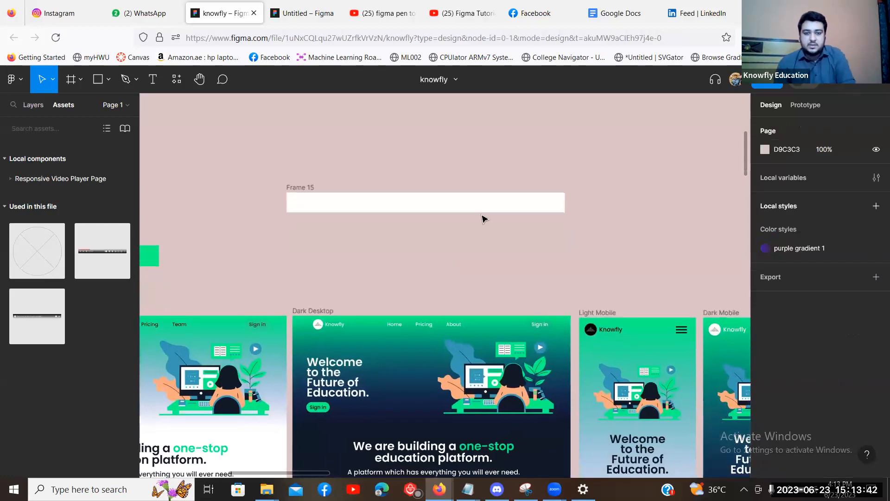
{"action": "key", "text": "ctrl+plus"}
{"action": "scroll", "coordinate": [381, 208], "scroll_direction": "left", "scroll_amount": 3}
{"action": "scroll", "coordinate": [380, 208], "scroll_direction": "down", "scroll_amount": 2}
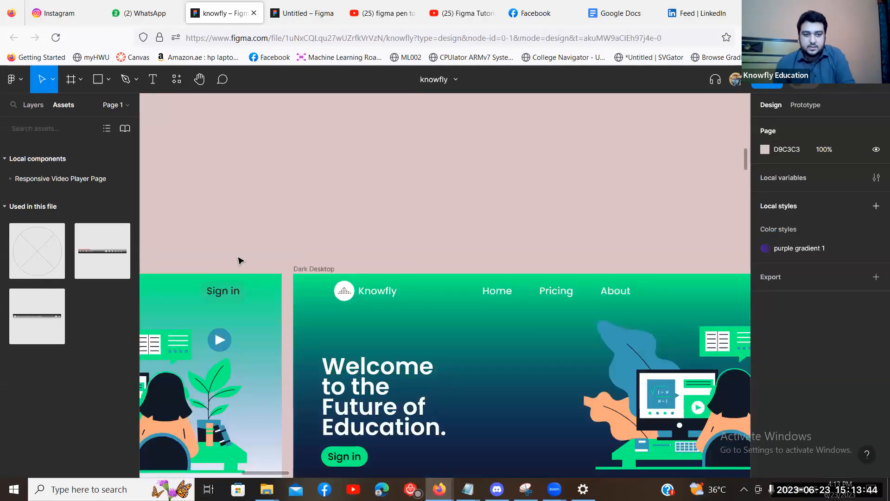
{"action": "scroll", "coordinate": [259, 259], "scroll_direction": "right", "scroll_amount": 3}
{"action": "scroll", "coordinate": [258, 259], "scroll_direction": "down", "scroll_amount": 1}
Copy the Dark Desktop logo, Home/Pricing/About links and Sign in button into Frame 15.
{"action": "left_click", "coordinate": [400, 257], "text": "shift"}
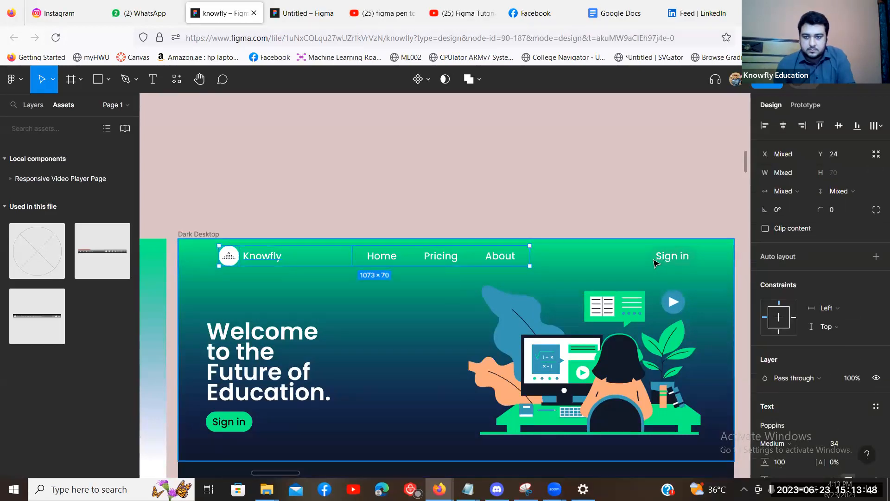
{"action": "left_click", "coordinate": [655, 263], "text": "shift"}
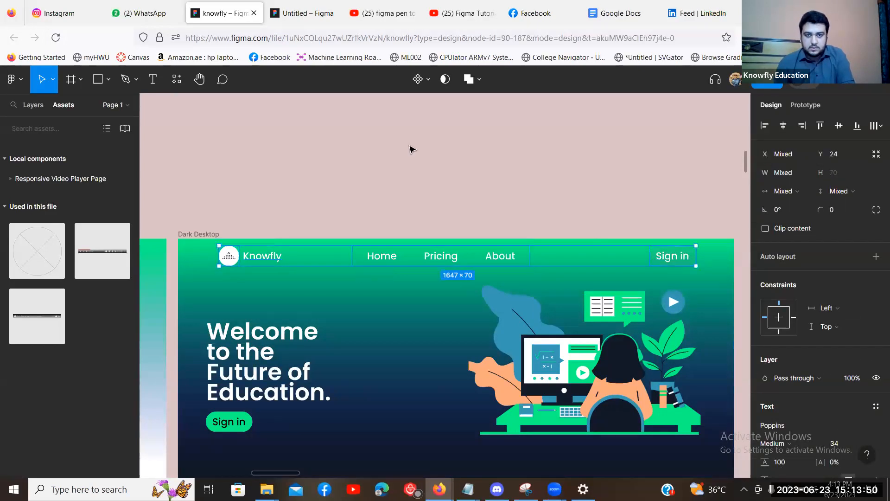
{"action": "left_click", "coordinate": [686, 256], "text": "shift"}
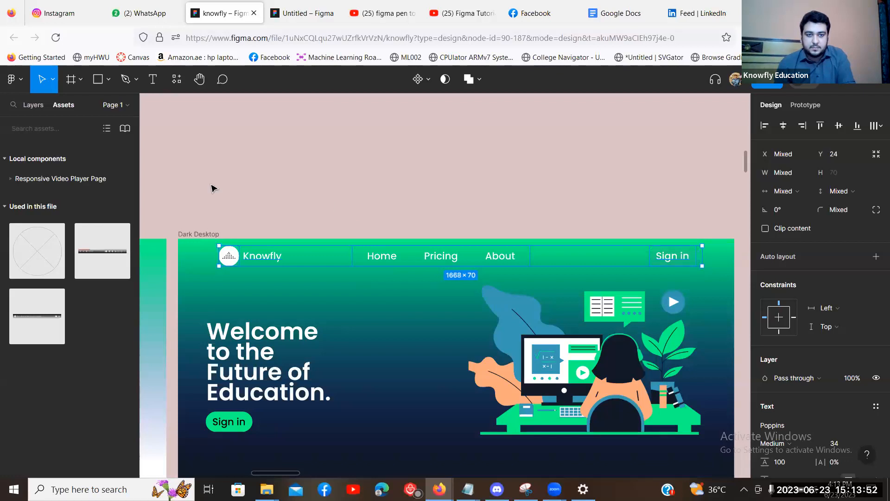
{"action": "scroll", "coordinate": [313, 182], "scroll_direction": "up", "scroll_amount": 4}
{"action": "scroll", "coordinate": [426, 179], "scroll_direction": "right", "scroll_amount": 1}
{"action": "left_click", "coordinate": [482, 197]}
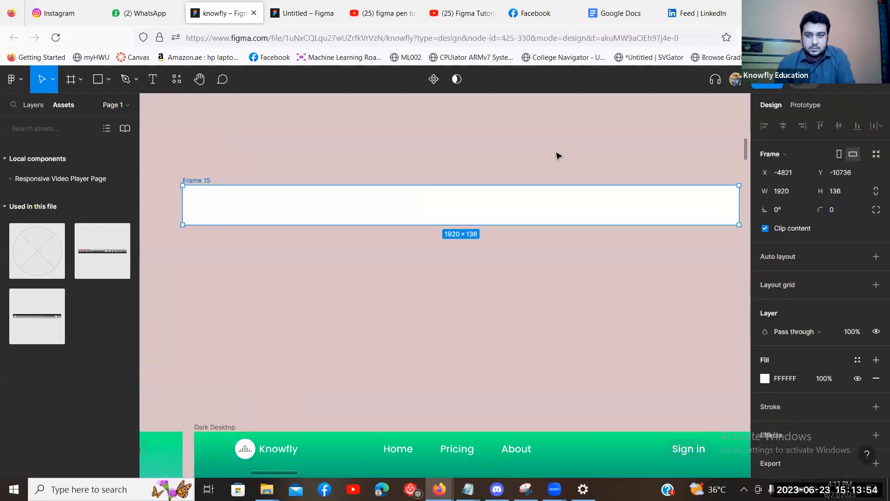
{"action": "key", "text": "ctrl+v"}
Set Frame 15's fill to grey 686161.
{"action": "left_click", "coordinate": [193, 181]}
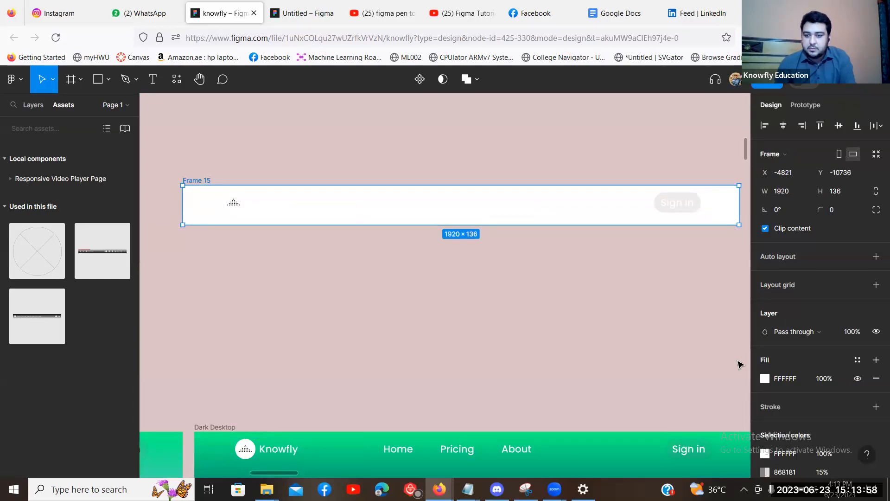
{"action": "left_click", "coordinate": [765, 378]}
{"action": "left_click_drag", "start_coordinate": [630, 250], "coordinate": [622, 268]}
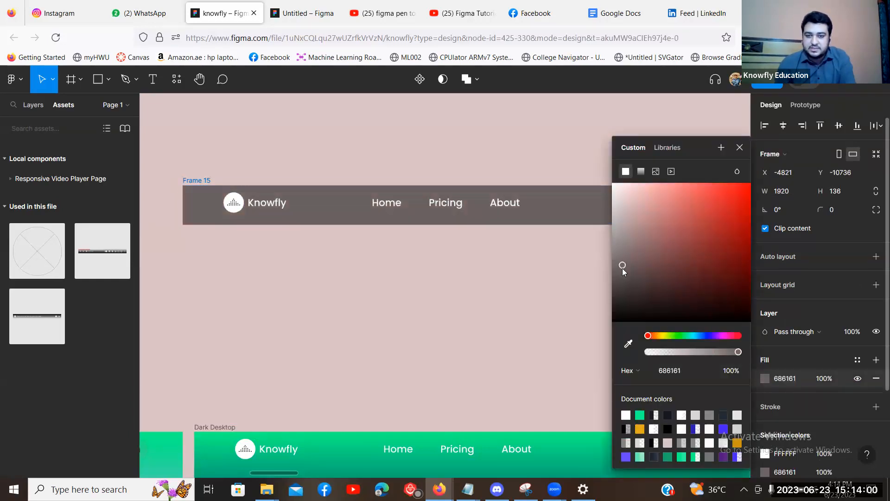
Give the shortened 122 px Frame 15 navbar a near-black 130505 fill.
{"action": "left_click", "coordinate": [413, 254]}
{"action": "scroll", "coordinate": [366, 227], "scroll_direction": "right", "scroll_amount": 1}
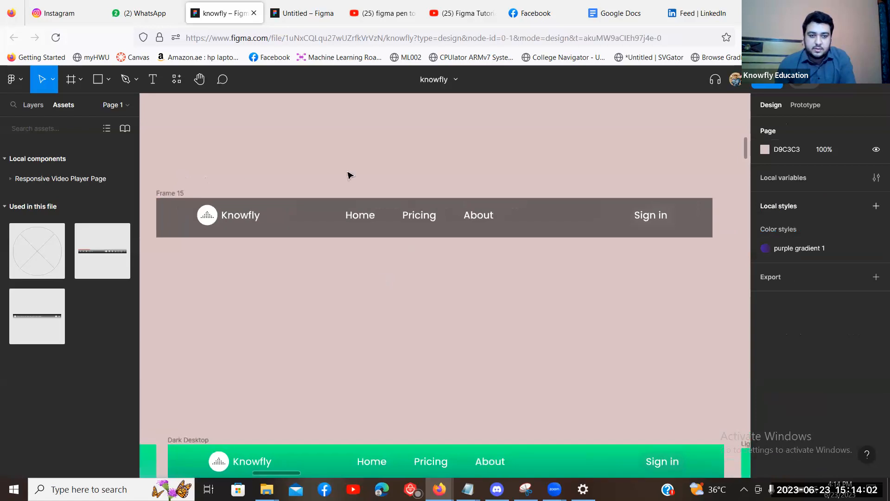
{"action": "scroll", "coordinate": [419, 160], "scroll_direction": "down", "scroll_amount": 1}
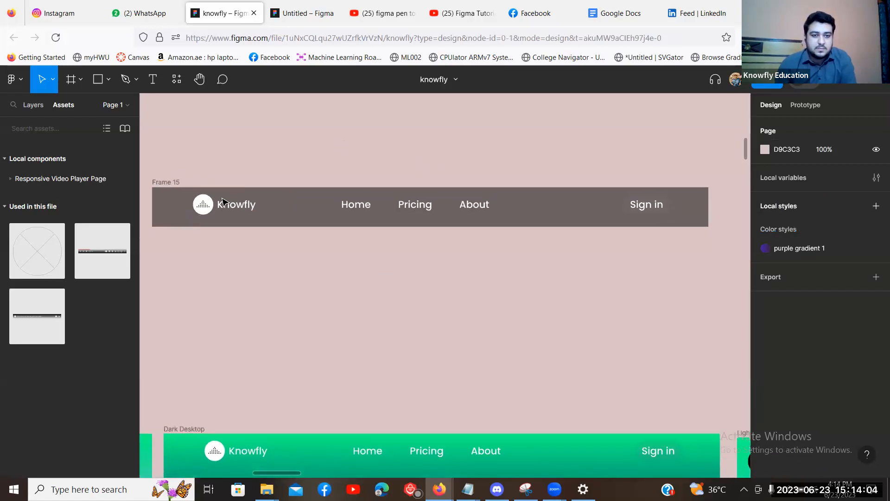
{"action": "left_click", "coordinate": [299, 225]}
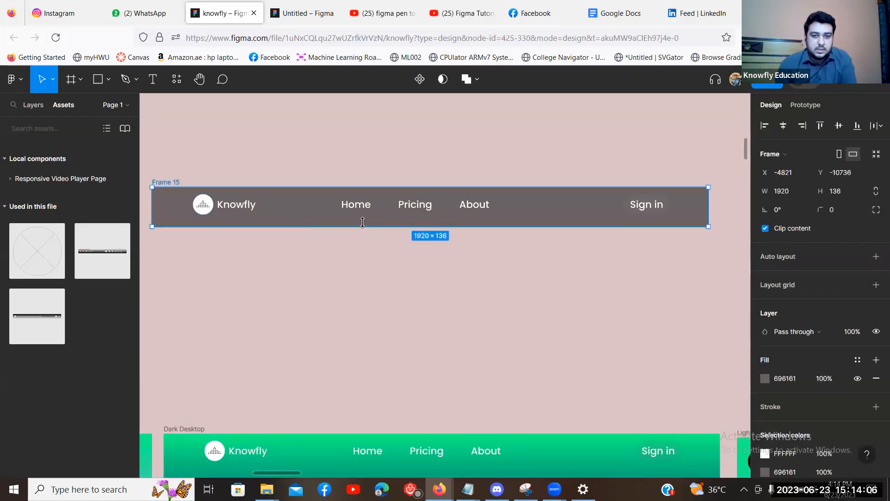
{"action": "left_click", "coordinate": [505, 163]}
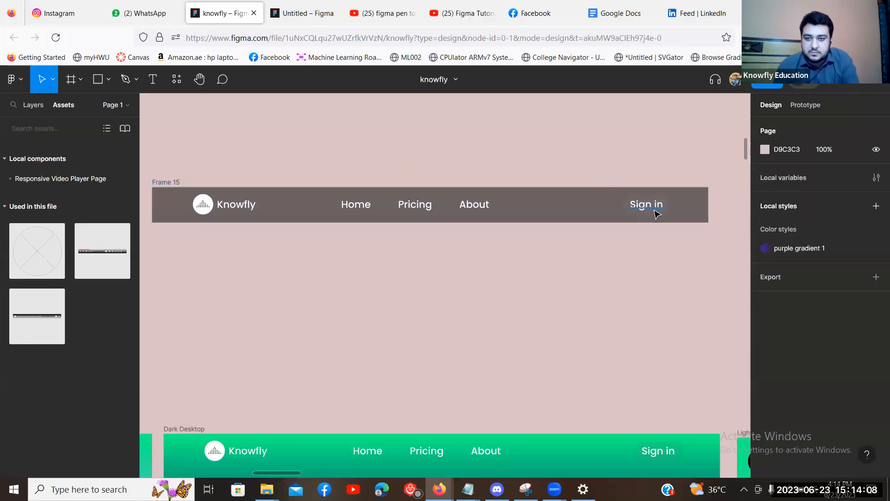
{"action": "left_click", "coordinate": [162, 182]}
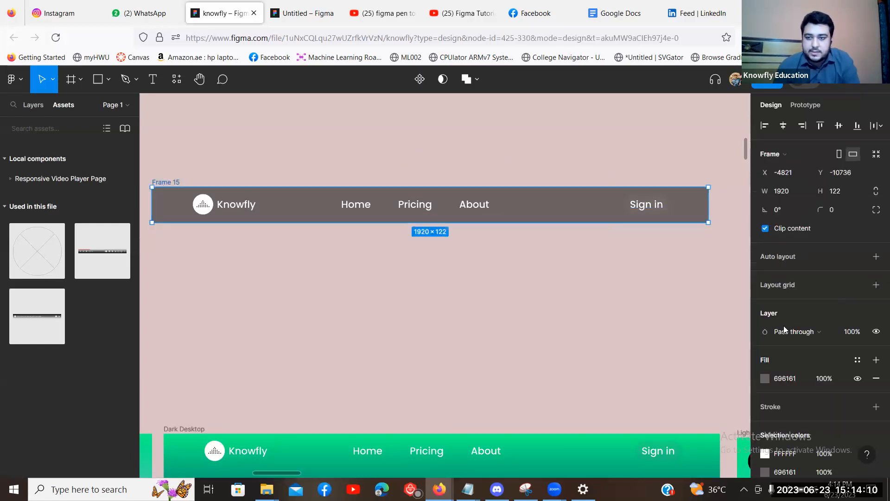
{"action": "left_click", "coordinate": [765, 378]}
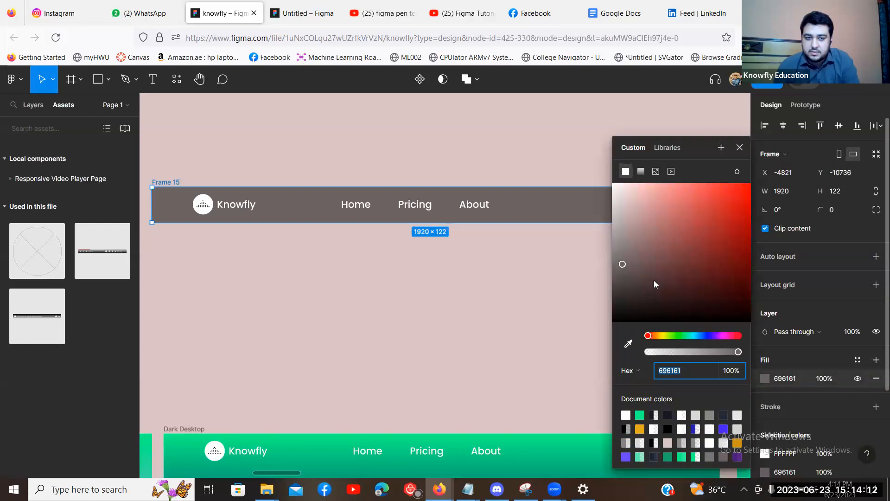
{"action": "left_click", "coordinate": [712, 314]}
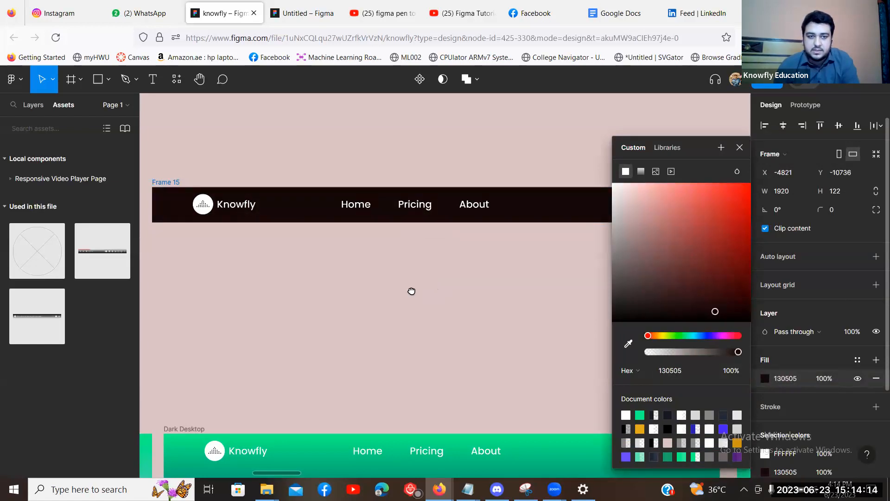
{"action": "left_click", "coordinate": [411, 291]}
Select the Home, Pricing, About links group inside Frame 15.
{"action": "left_click_drag", "start_coordinate": [661, 204], "coordinate": [650, 209]}
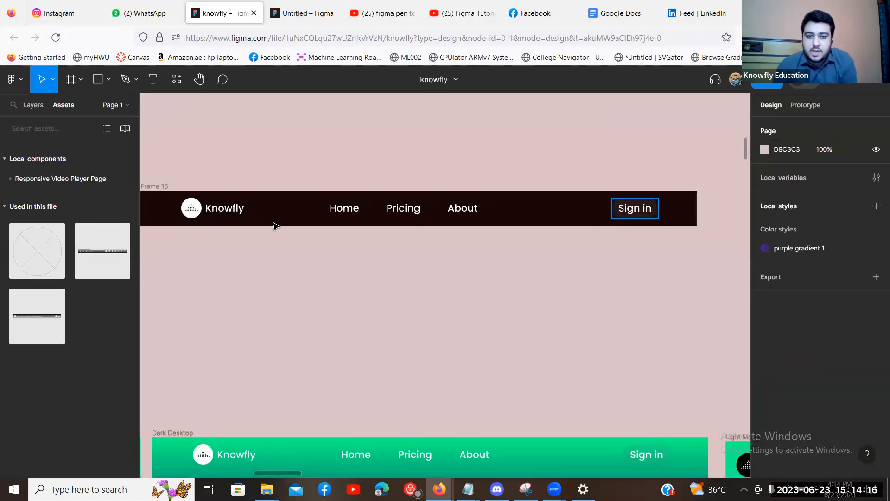
{"action": "left_click", "coordinate": [305, 208]}
{"action": "left_click", "coordinate": [31, 107]}
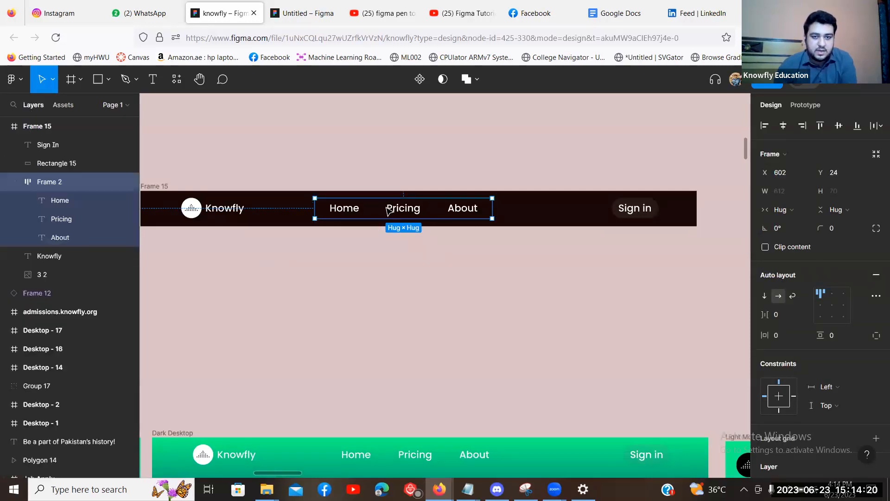
Wrap the Knowfly logo and wordmark together in a new frame.
{"action": "left_click", "coordinate": [357, 277]}
{"action": "left_click", "coordinate": [191, 211]}
{"action": "scroll", "coordinate": [278, 255], "scroll_direction": "left", "scroll_amount": 3}
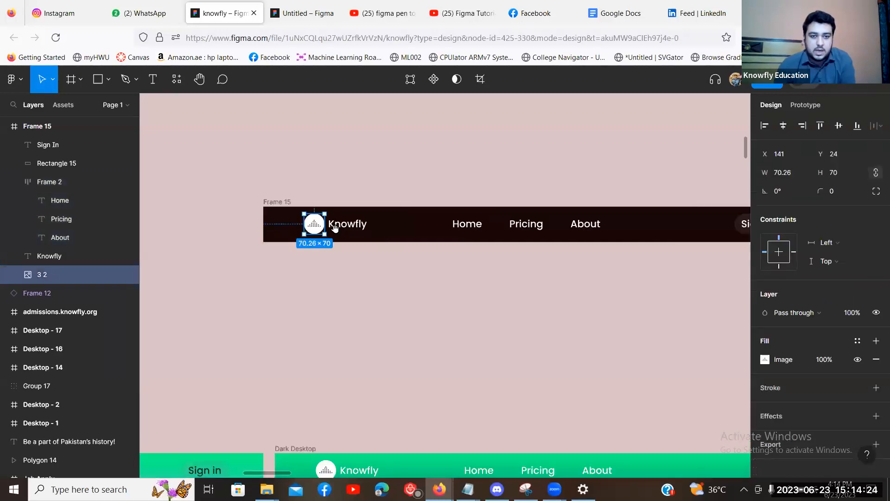
{"action": "left_click", "coordinate": [353, 227], "text": "shift"}
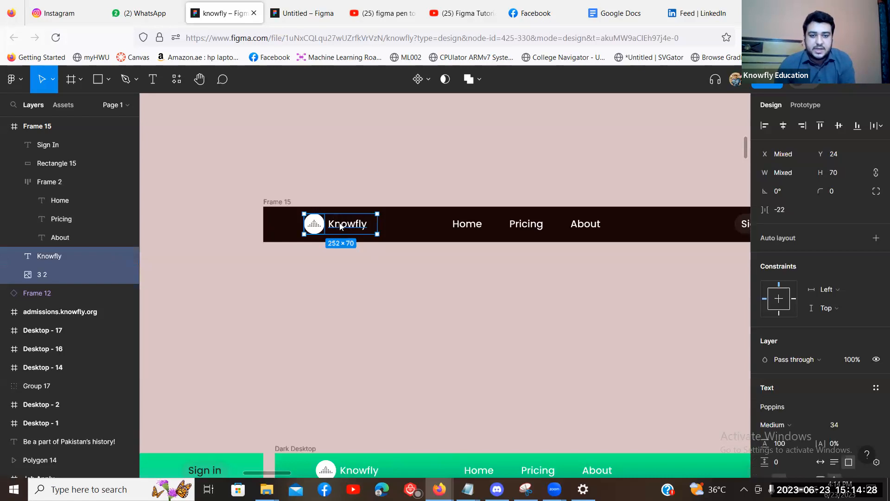
{"action": "right_click", "coordinate": [340, 226]}
{"action": "left_click", "coordinate": [374, 279]}
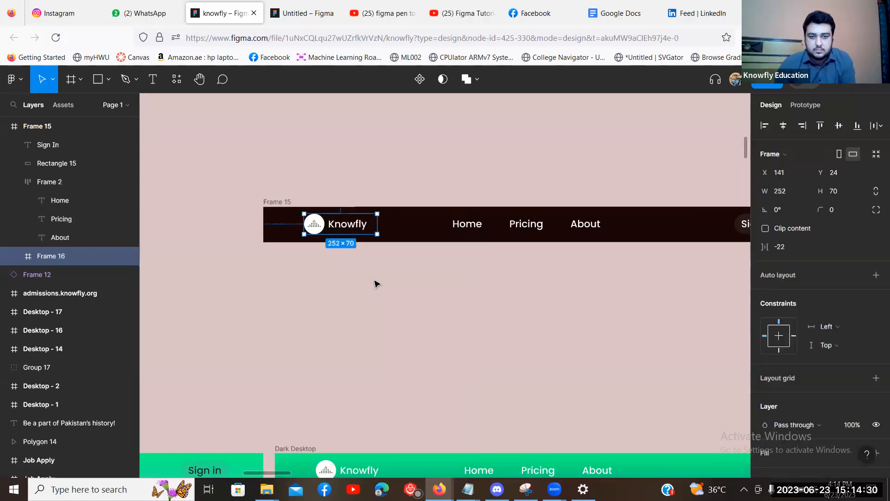
Wrap the Sign in text and its background Rectangle 15 in a frame.
{"action": "left_click", "coordinate": [295, 293]}
{"action": "scroll", "coordinate": [295, 293], "scroll_direction": "right", "scroll_amount": 3}
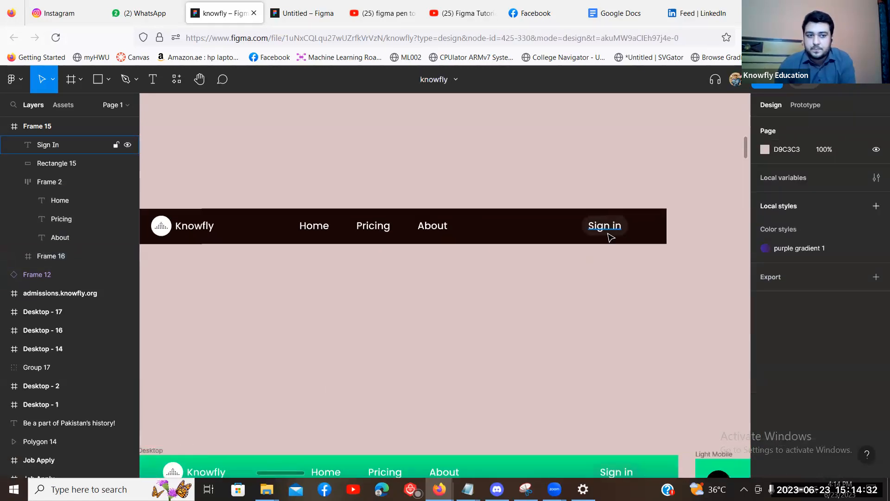
{"action": "left_click", "coordinate": [610, 236]}
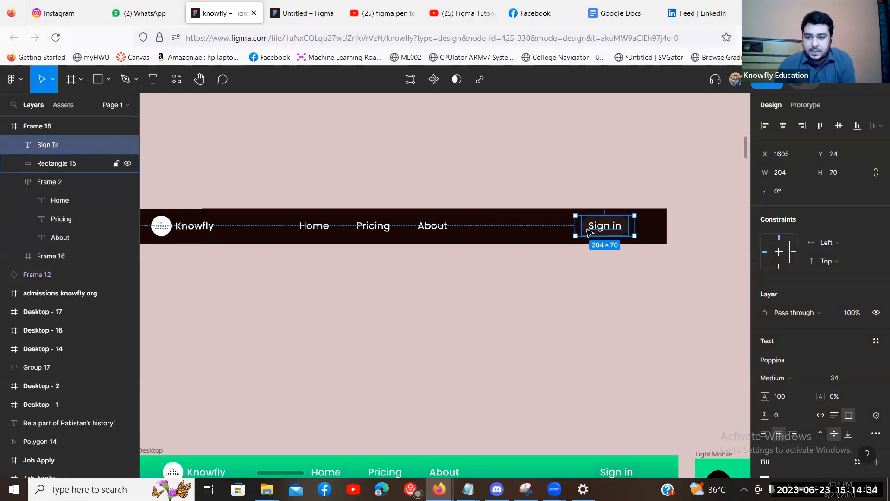
{"action": "left_click", "coordinate": [590, 231], "text": "shift"}
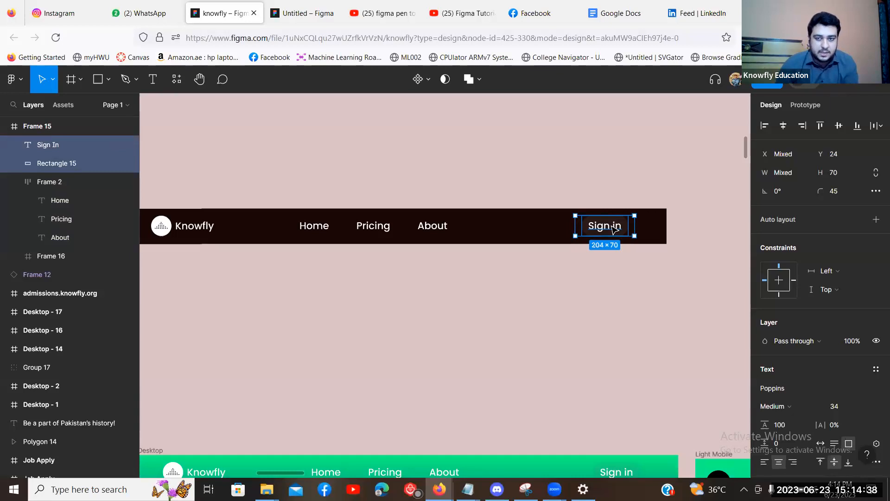
{"action": "right_click", "coordinate": [613, 230]}
{"action": "left_click", "coordinate": [649, 278]}
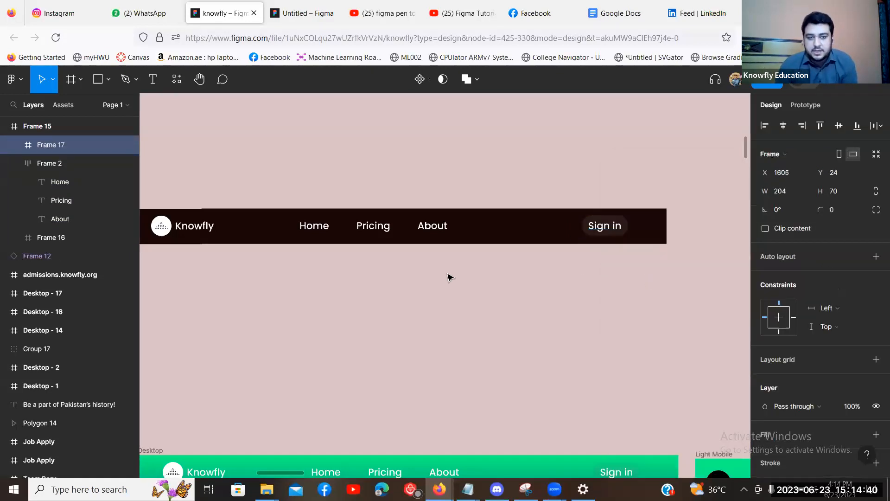
Select the logo, nav links and Sign in frames together.
{"action": "left_click", "coordinate": [390, 290]}
{"action": "left_click_drag", "start_coordinate": [374, 280], "coordinate": [424, 261]}
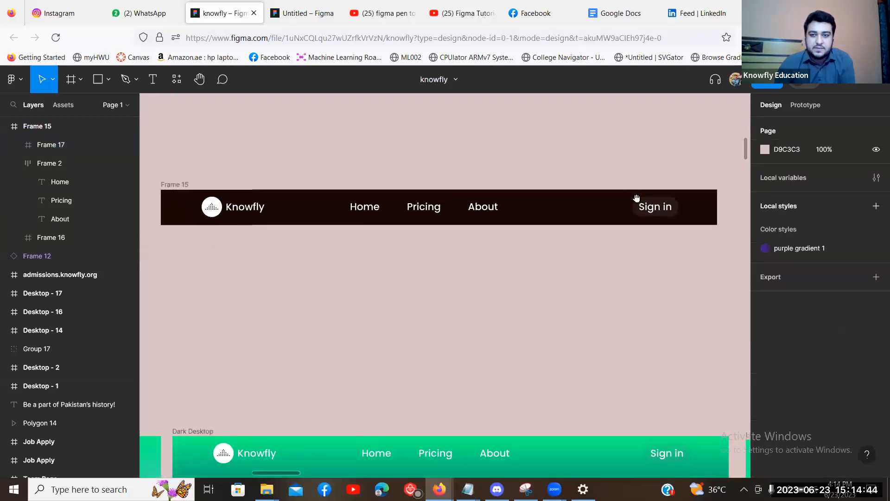
{"action": "left_click_drag", "start_coordinate": [239, 207], "coordinate": [239, 202]}
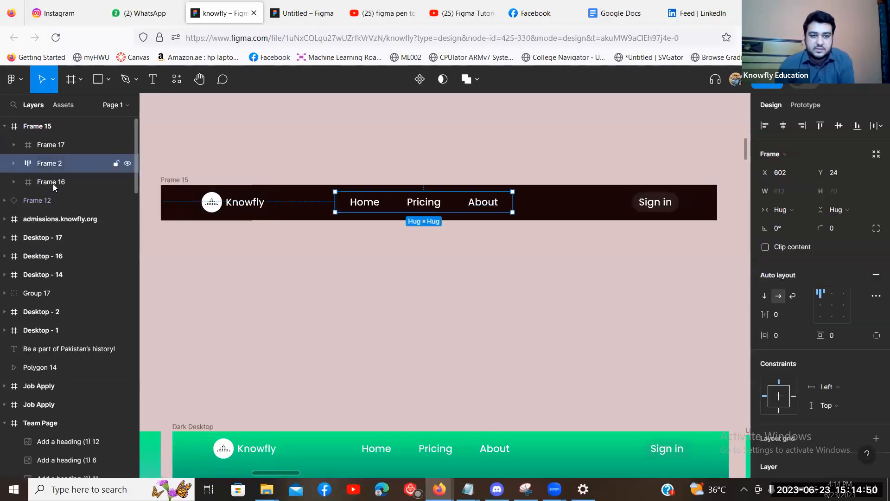
{"action": "left_click", "coordinate": [101, 183]}
{"action": "left_click", "coordinate": [503, 304]}
{"action": "scroll", "coordinate": [399, 290], "scroll_direction": "up", "scroll_amount": 1}
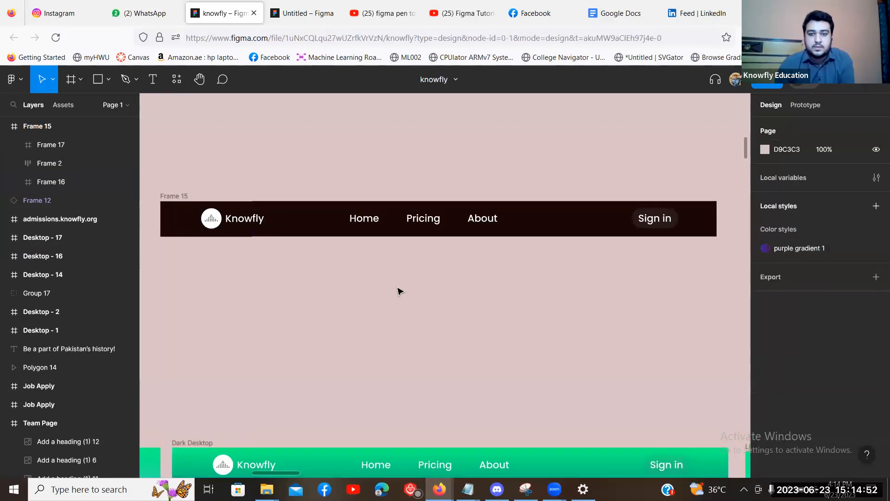
{"action": "left_click_drag", "start_coordinate": [335, 272], "coordinate": [326, 270]}
{"action": "left_click", "coordinate": [199, 220]}
{"action": "left_click", "coordinate": [359, 228], "text": "shift"}
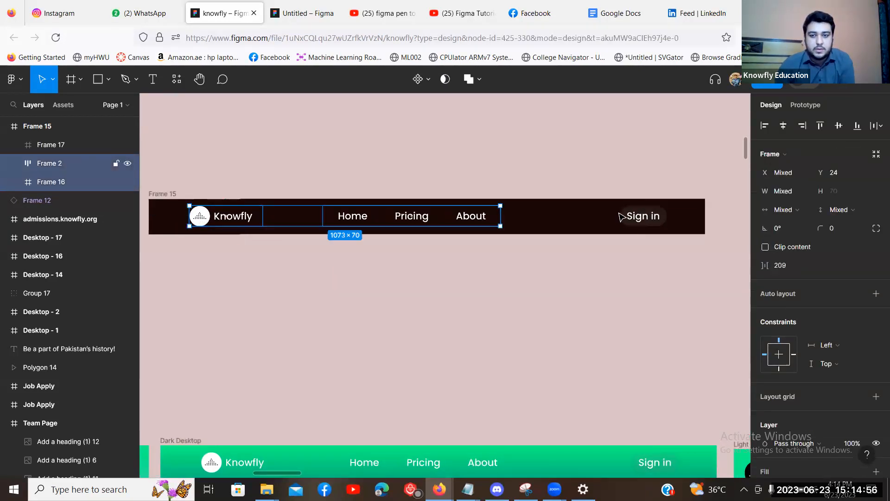
{"action": "left_click", "coordinate": [629, 217], "text": "shift"}
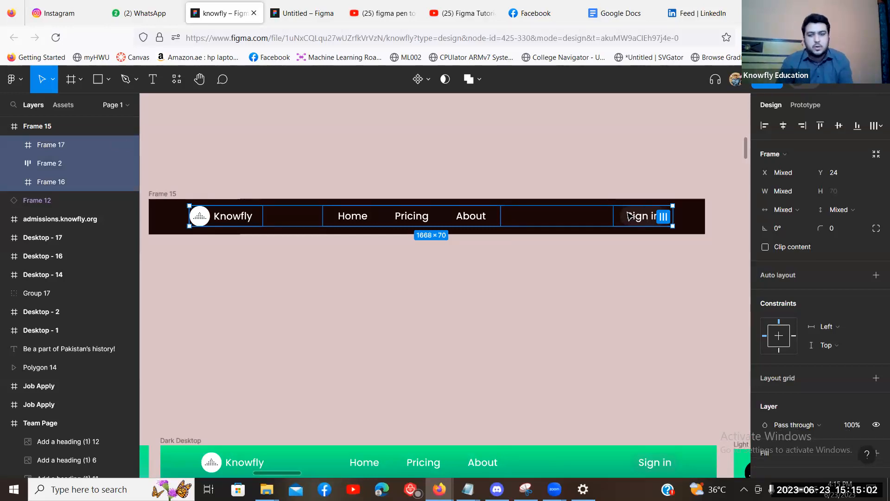
Arrange the three selected frames into a horizontal auto-layout row.
{"action": "right_click", "coordinate": [558, 230]}
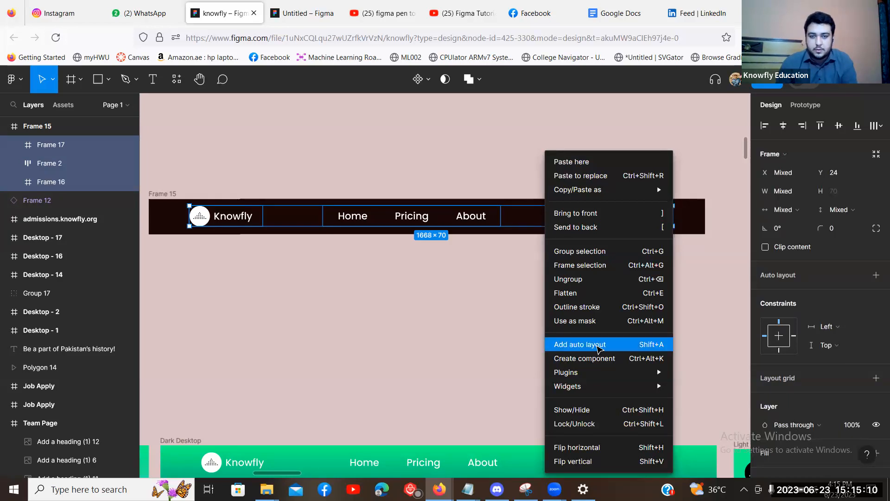
{"action": "left_click", "coordinate": [598, 348]}
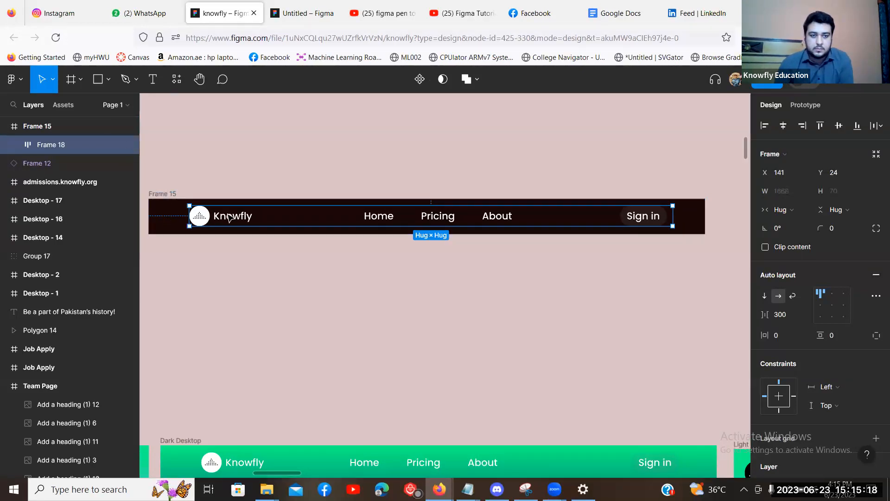
{"action": "left_click", "coordinate": [361, 221]}
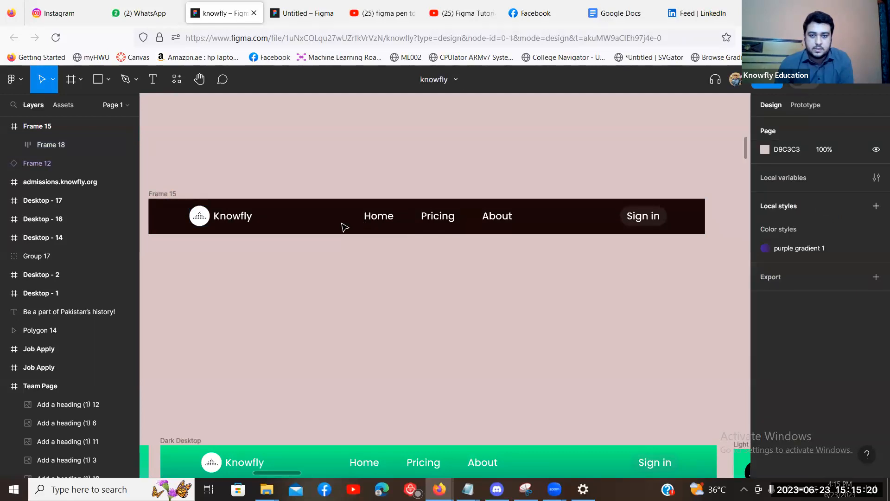
{"action": "left_click", "coordinate": [345, 226]}
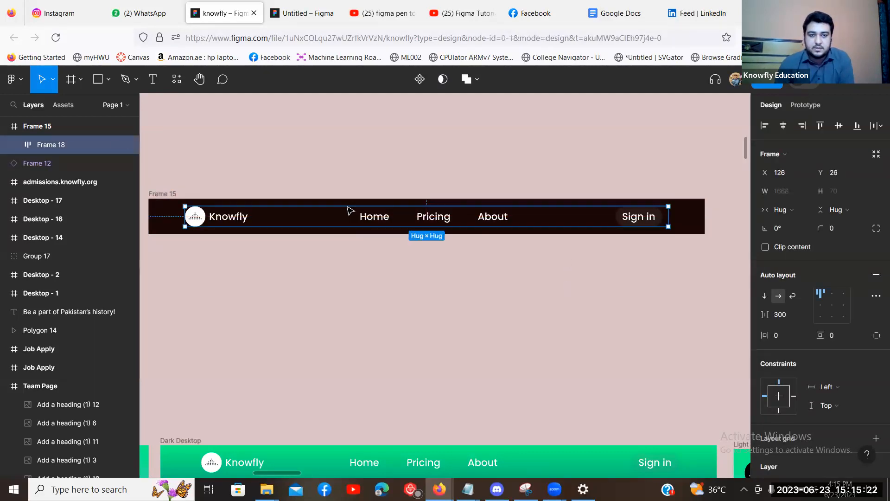
{"action": "left_click", "coordinate": [168, 206]}
Select the auto-layout row inside the navbar and centre-align its items.
{"action": "scroll", "coordinate": [167, 191], "scroll_direction": "down", "scroll_amount": 1}
{"action": "left_click", "coordinate": [167, 180]}
{"action": "key", "text": "Return"}
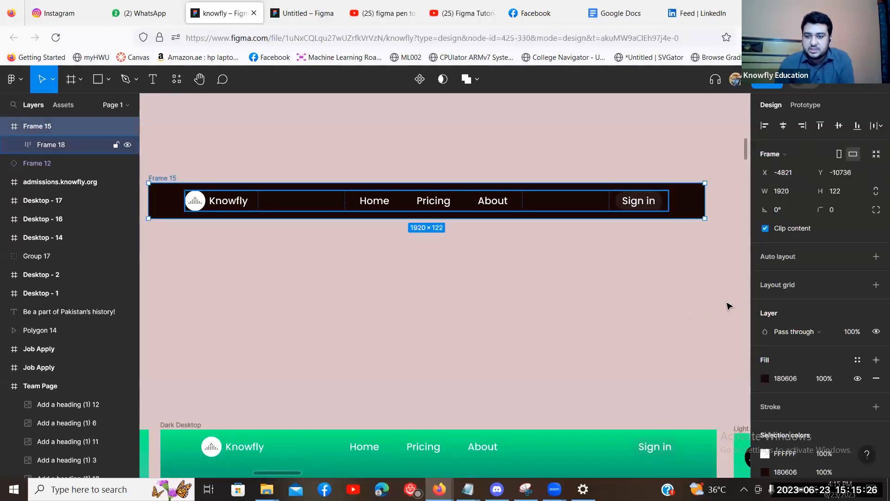
{"action": "scroll", "coordinate": [834, 307], "scroll_direction": "down", "scroll_amount": 1}
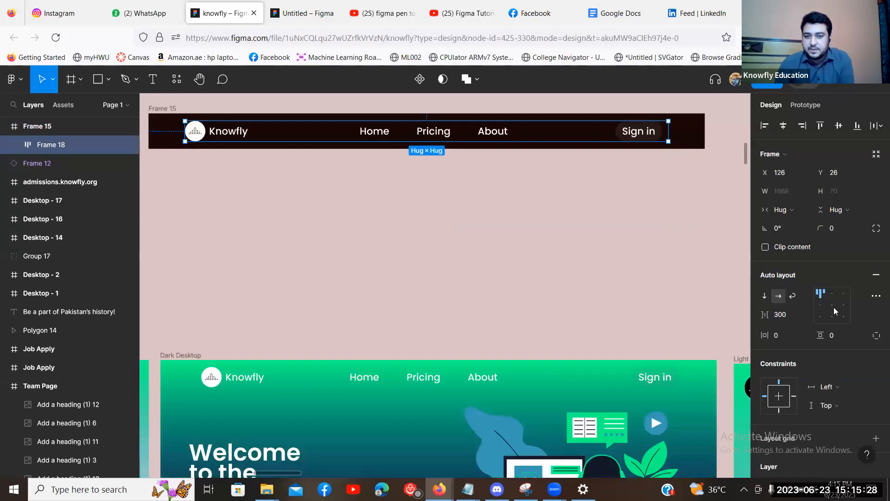
{"action": "scroll", "coordinate": [833, 307], "scroll_direction": "down", "scroll_amount": 1}
{"action": "scroll", "coordinate": [834, 307], "scroll_direction": "up", "scroll_amount": 2}
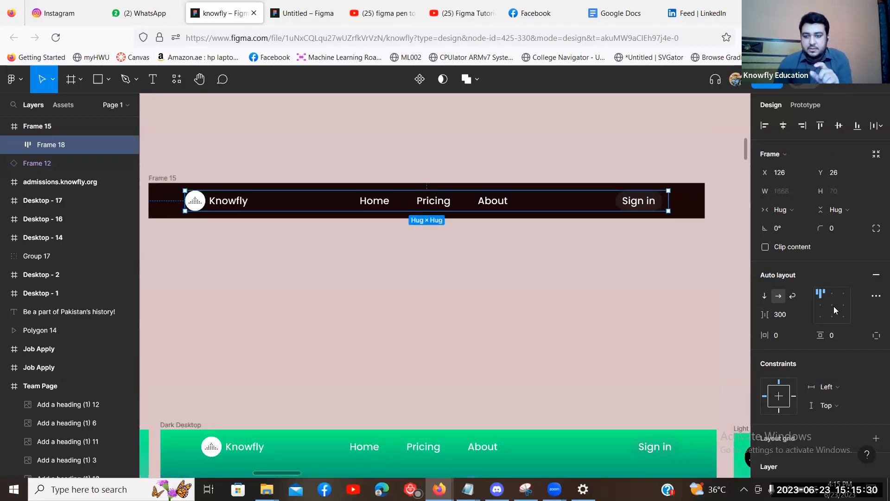
{"action": "left_click", "coordinate": [832, 305]}
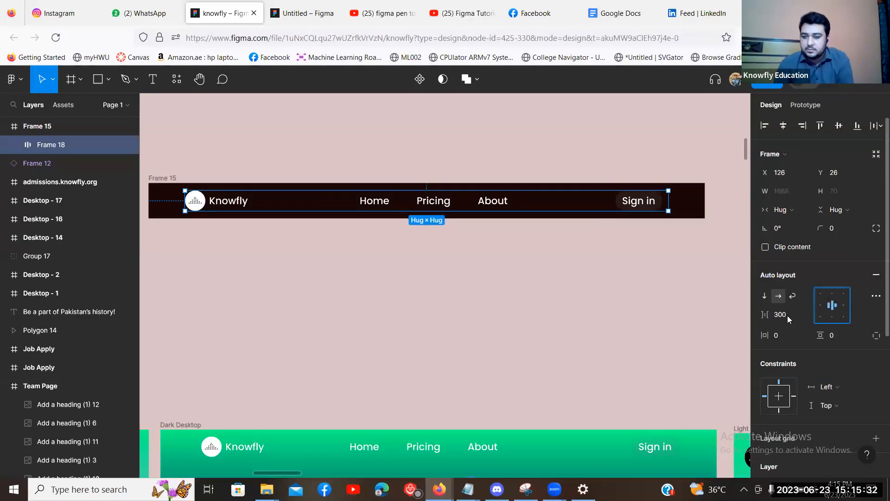
Set the row's item spacing to 325.
{"action": "left_click", "coordinate": [788, 314]}
{"action": "type", "text": "306"}
{"action": "key", "text": "Return"}
{"action": "key", "text": "Up"}
{"action": "key", "text": "Up"}
{"action": "key", "text": "Up"}
{"action": "key", "text": "Up"}
{"action": "key", "text": "Up"}
{"action": "key", "text": "Up"}
{"action": "key", "text": "Up"}
{"action": "key", "text": "Up"}
{"action": "key", "text": "Up"}
{"action": "key", "text": "Up"}
{"action": "key", "text": "Up"}
{"action": "key", "text": "Up"}
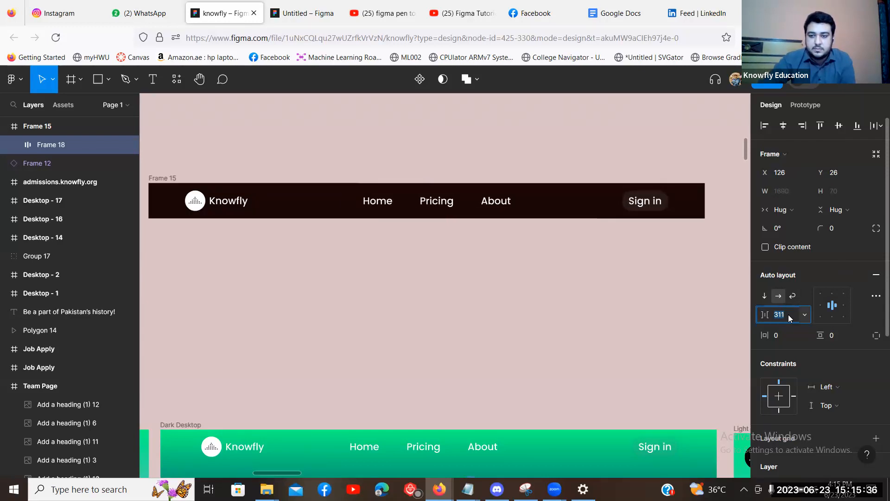
{"action": "type", "text": "325"}
{"action": "key", "text": "Return"}
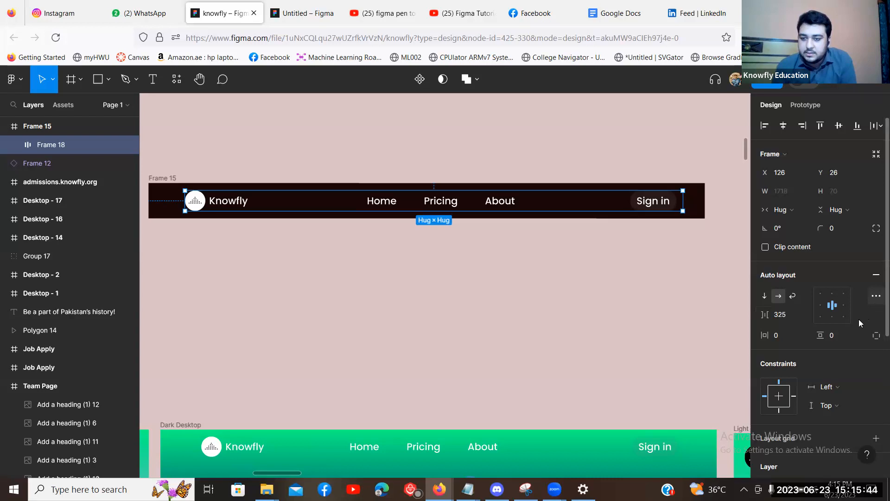
{"action": "scroll", "coordinate": [831, 295], "scroll_direction": "down", "scroll_amount": 2}
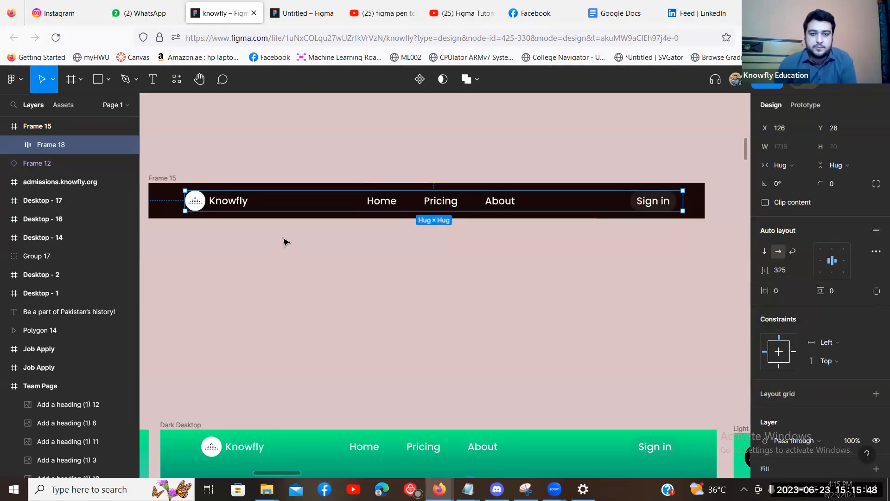
Nudge the auto-layout row left and constrain it to Center horizontally and vertically.
{"action": "left_click", "coordinate": [378, 245]}
{"action": "scroll", "coordinate": [383, 227], "scroll_direction": "left", "scroll_amount": 2}
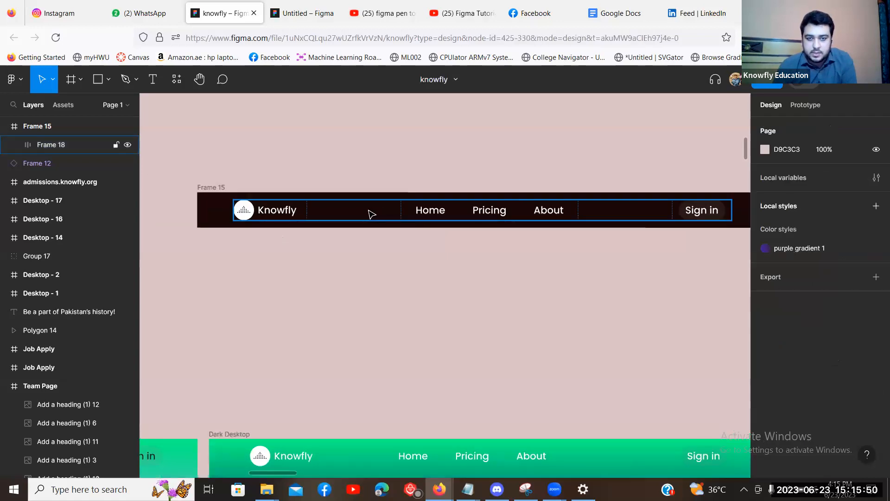
{"action": "mouse_move", "coordinate": [378, 215]}
{"action": "left_mouse_down"}
{"action": "mouse_move", "coordinate": [363, 222]}
{"action": "mouse_move", "coordinate": [369, 217]}
{"action": "left_mouse_up"}
{"action": "left_click", "coordinate": [564, 300]}
{"action": "left_click", "coordinate": [394, 213]}
{"action": "left_click", "coordinate": [597, 311]}
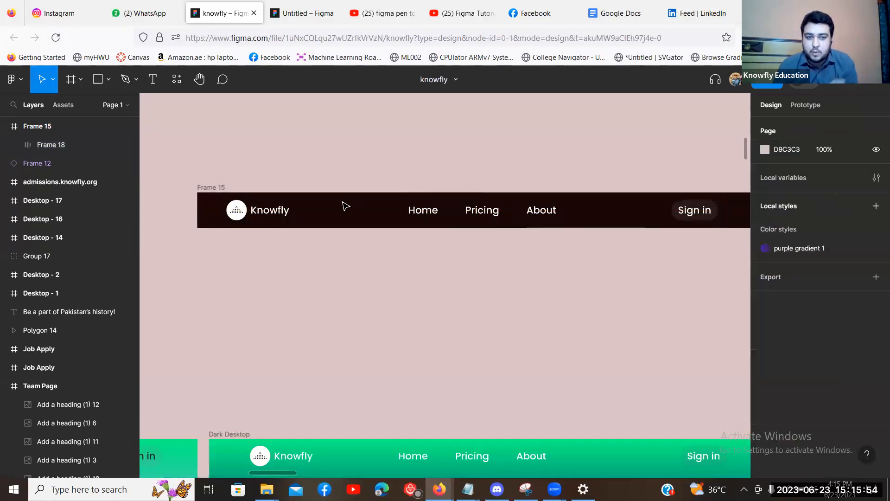
{"action": "scroll", "coordinate": [342, 205], "scroll_direction": "right", "scroll_amount": 2}
{"action": "left_click", "coordinate": [342, 207]}
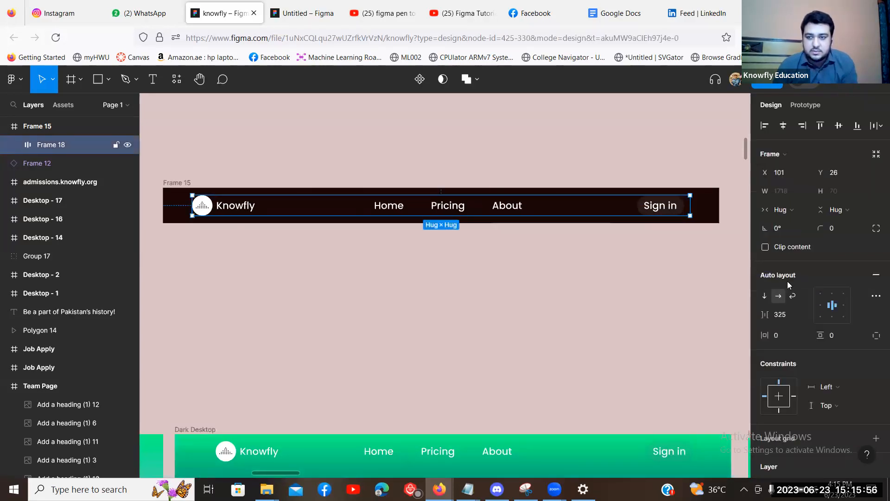
{"action": "scroll", "coordinate": [791, 196], "scroll_direction": "down", "scroll_amount": 2}
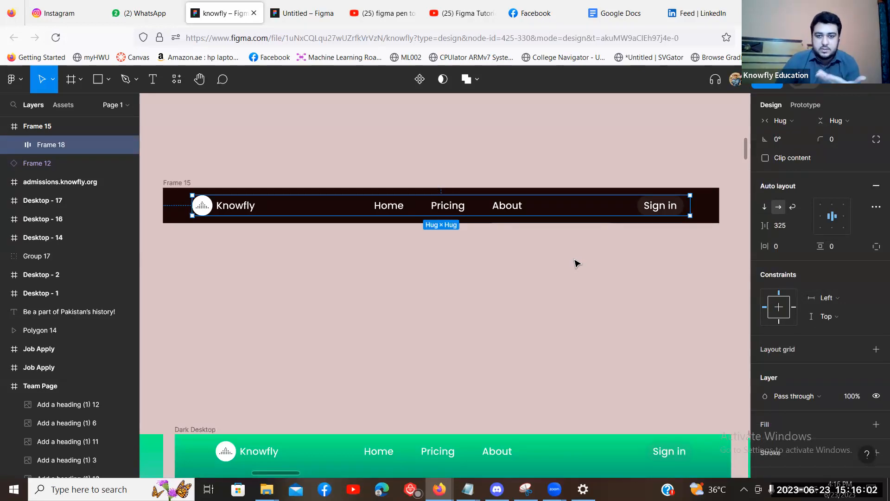
{"action": "left_click", "coordinate": [785, 308]}
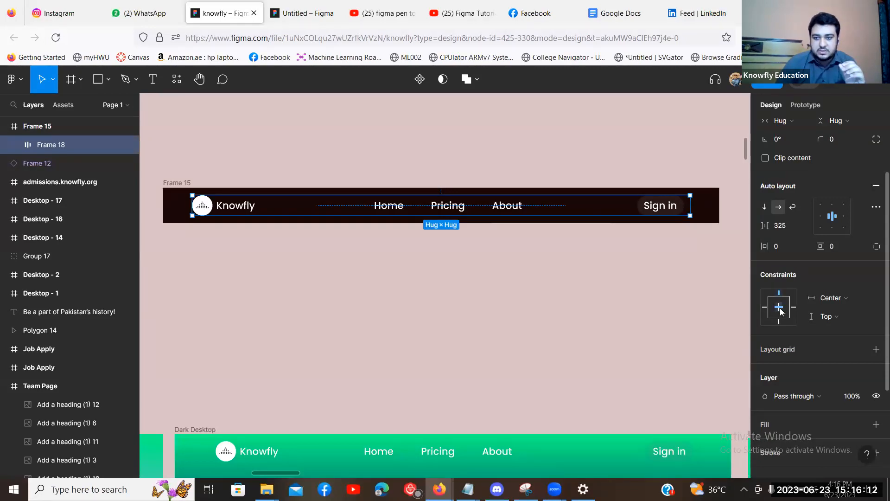
{"action": "left_click", "coordinate": [779, 313]}
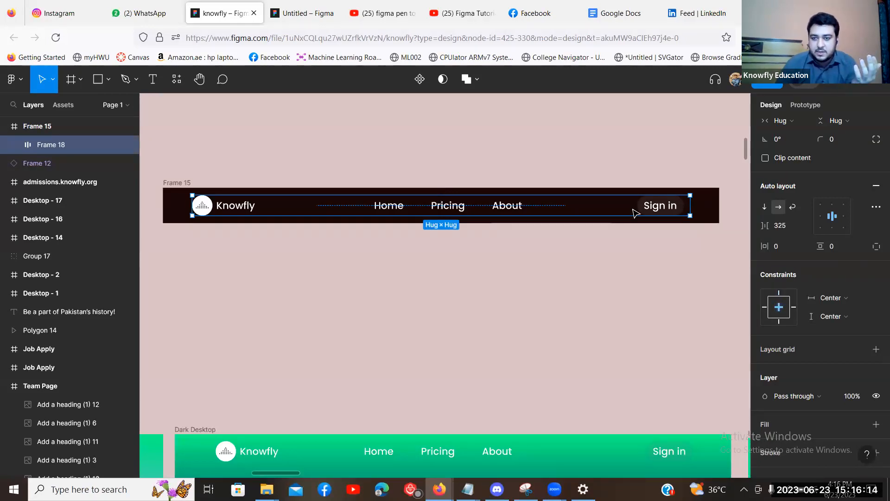
Reselect the Frame 15 navbar and its inner link group.
{"action": "left_click", "coordinate": [181, 183]}
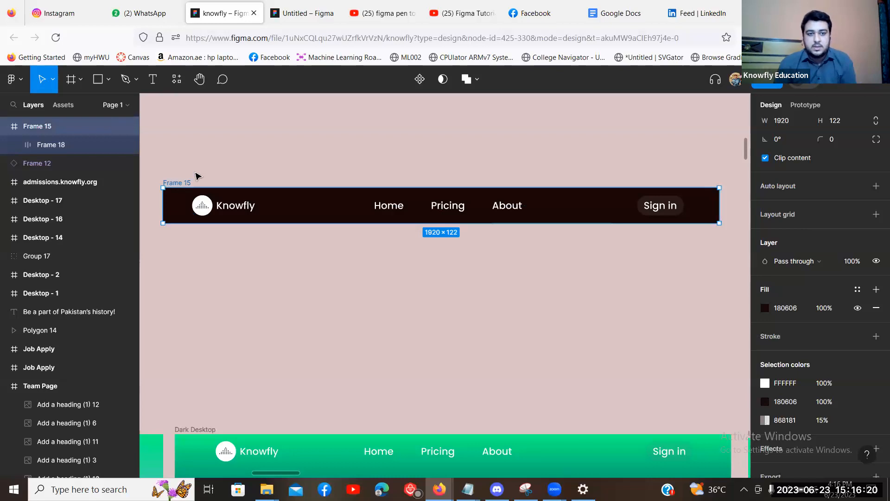
{"action": "left_click", "coordinate": [257, 159]}
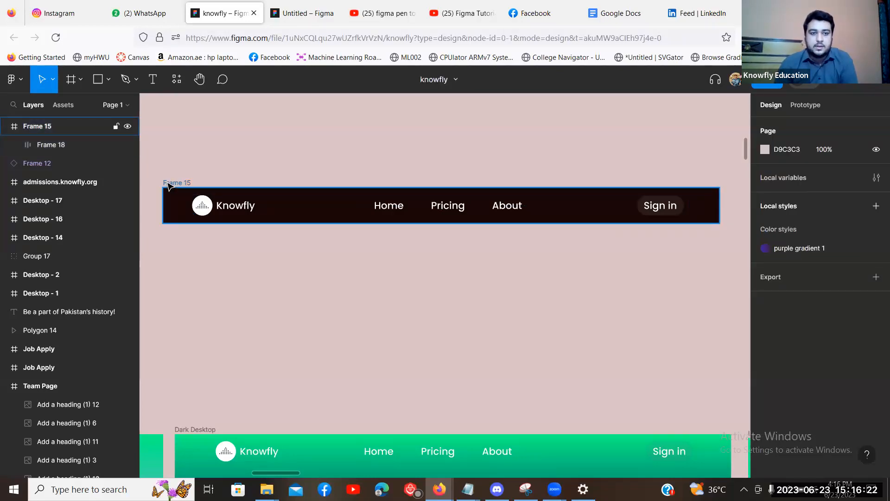
{"action": "left_click", "coordinate": [417, 214]}
{"action": "left_click", "coordinate": [536, 280]}
{"action": "scroll", "coordinate": [167, 191], "scroll_direction": "down", "scroll_amount": 5}
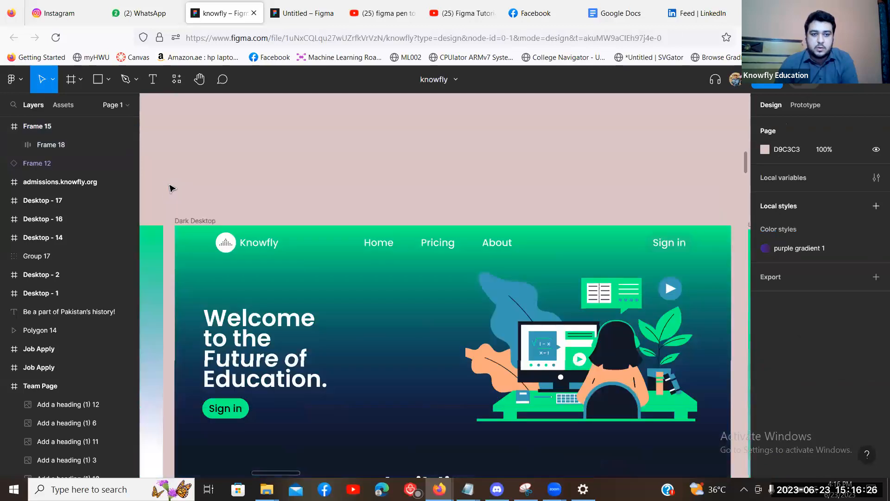
{"action": "scroll", "coordinate": [575, 266], "scroll_direction": "up", "scroll_amount": 3}
{"action": "scroll", "coordinate": [575, 266], "scroll_direction": "up", "scroll_amount": 1}
{"action": "left_click", "coordinate": [51, 145]}
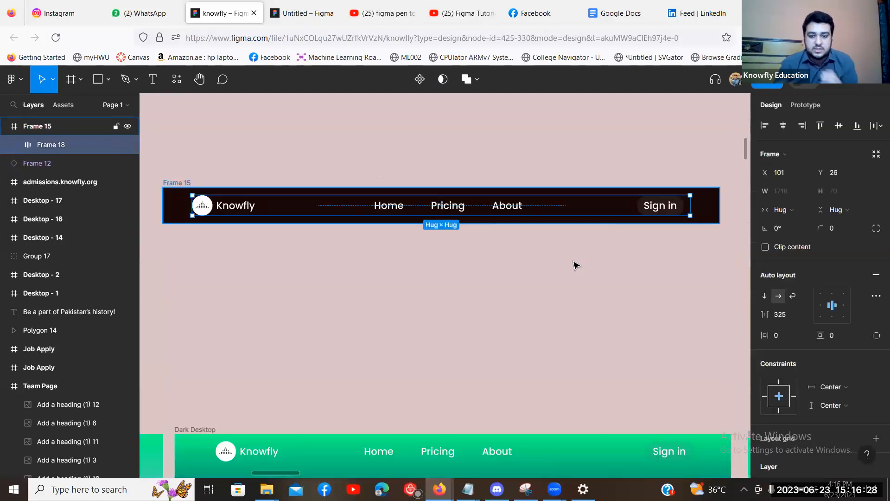
{"action": "left_click", "coordinate": [37, 126]}
{"action": "left_click", "coordinate": [575, 266]}
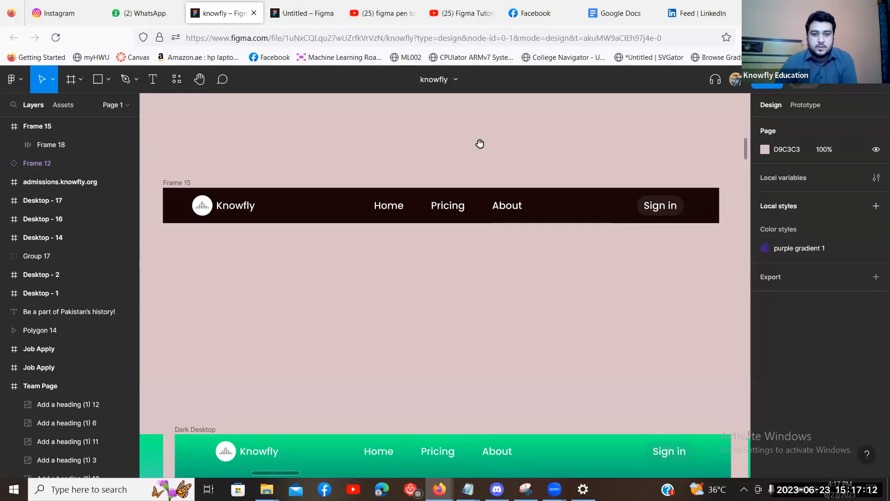
{"action": "scroll", "coordinate": [478, 142], "scroll_direction": "down", "scroll_amount": 1}
{"action": "scroll", "coordinate": [407, 162], "scroll_direction": "left", "scroll_amount": 1}
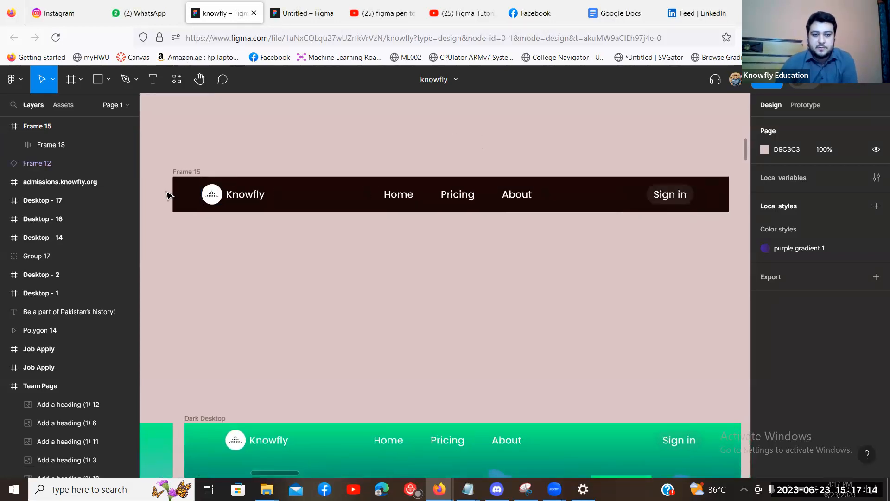
Select Frame 15 and delete its 180606 fill, leaving the navbar transparent.
{"action": "left_click", "coordinate": [181, 172]}
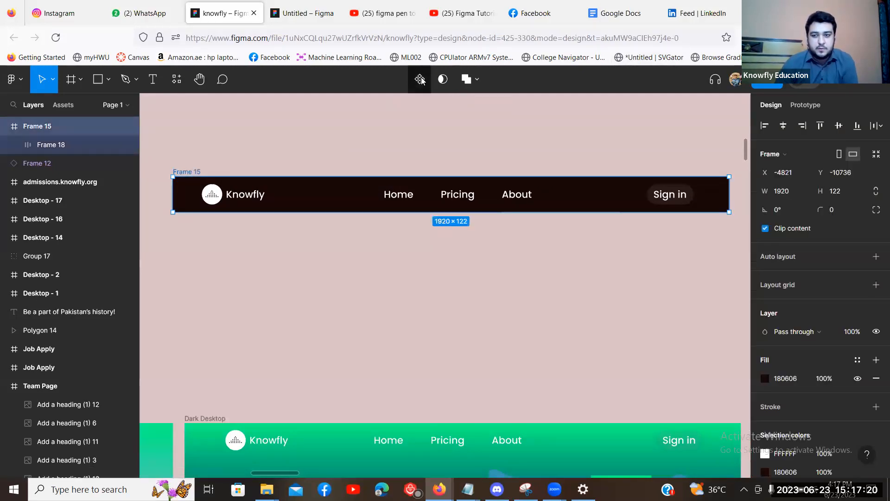
{"action": "left_click", "coordinate": [255, 160]}
{"action": "left_click", "coordinate": [191, 173]}
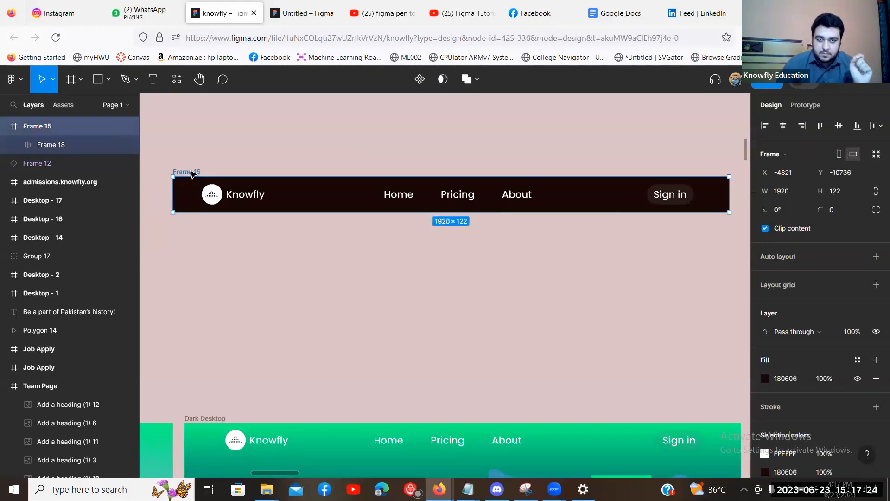
{"action": "scroll", "coordinate": [872, 335], "scroll_direction": "down", "scroll_amount": 1}
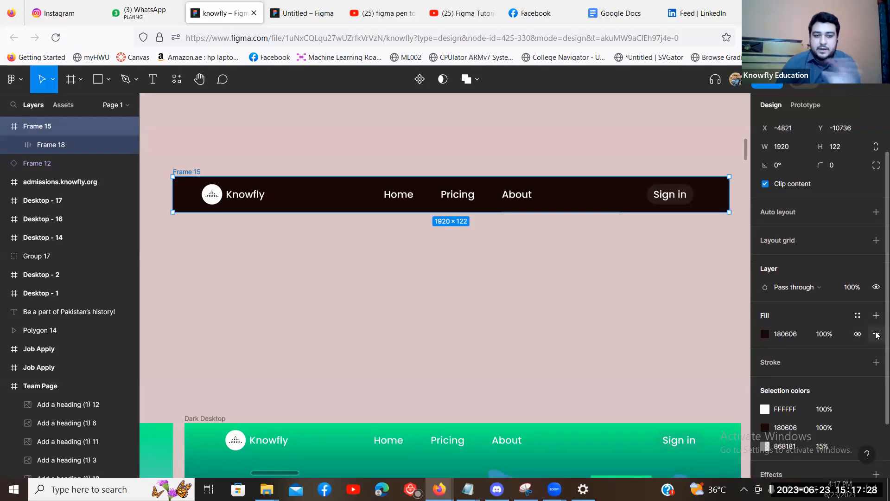
{"action": "left_click", "coordinate": [876, 334]}
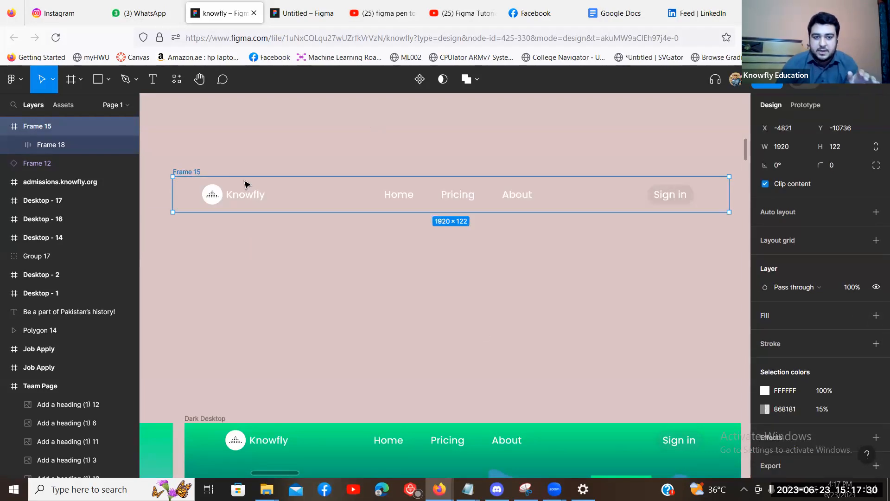
{"action": "scroll", "coordinate": [656, 174], "scroll_direction": "down", "scroll_amount": 5}
{"action": "scroll", "coordinate": [297, 187], "scroll_direction": "down", "scroll_amount": 2}
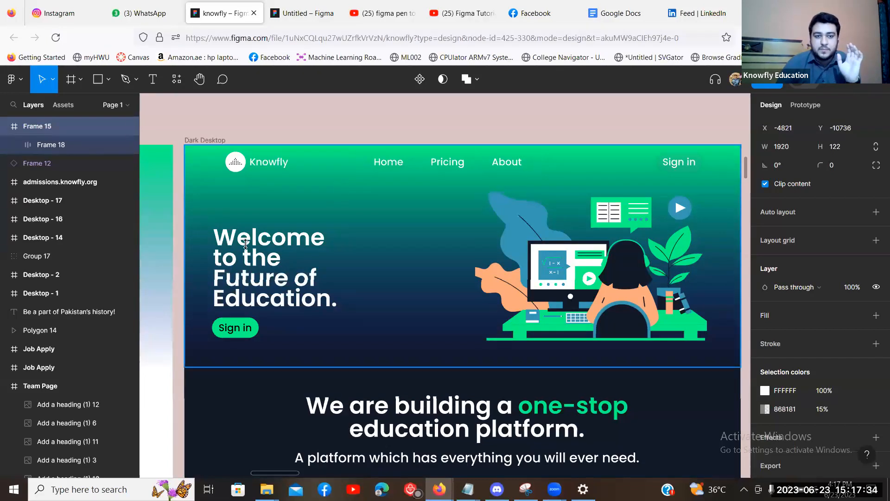
{"action": "scroll", "coordinate": [270, 261], "scroll_direction": "up", "scroll_amount": 8}
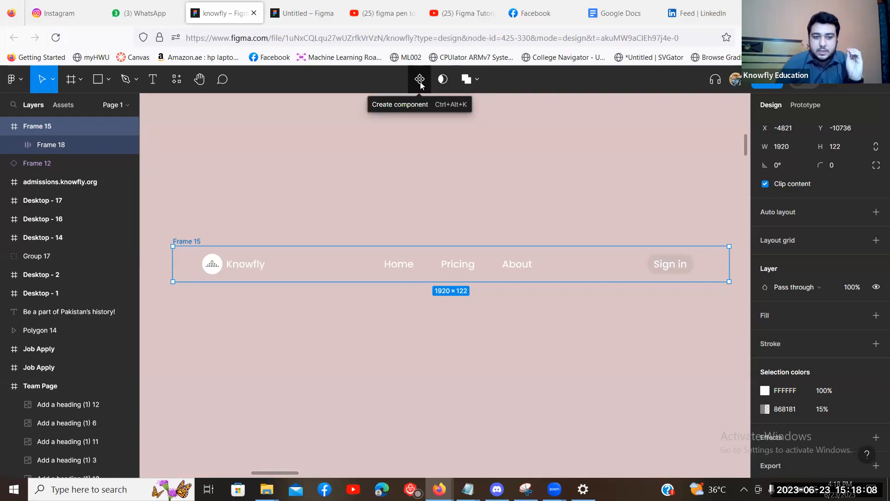
Make Frame 15 a component and view it under local components in Assets.
{"action": "left_click", "coordinate": [420, 81]}
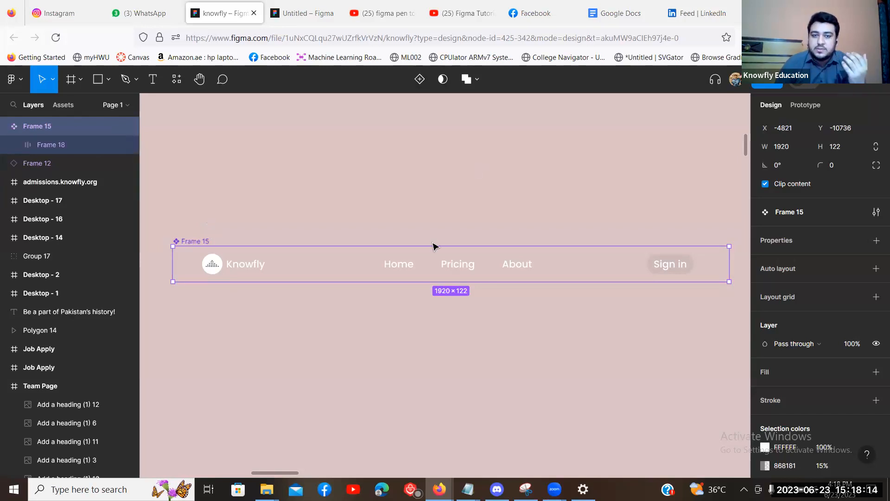
{"action": "left_click", "coordinate": [356, 185]}
{"action": "scroll", "coordinate": [193, 209], "scroll_direction": "down", "scroll_amount": 2}
{"action": "left_click", "coordinate": [199, 205]}
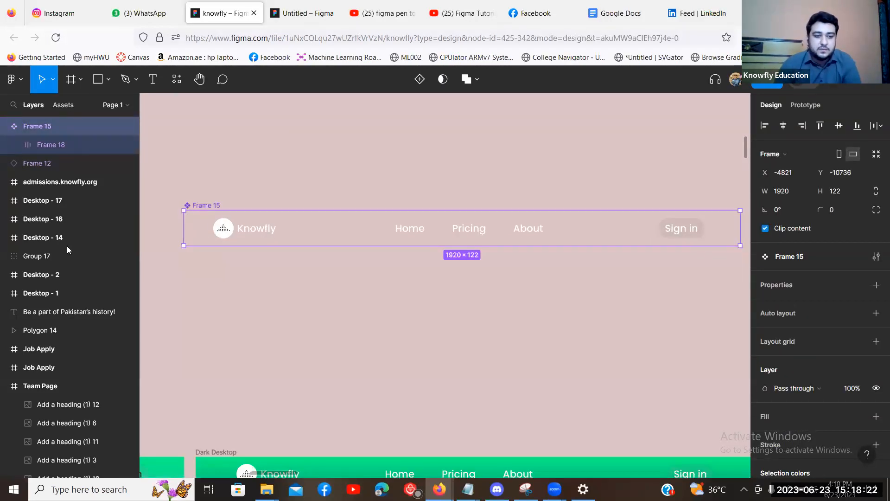
{"action": "left_click", "coordinate": [67, 105]}
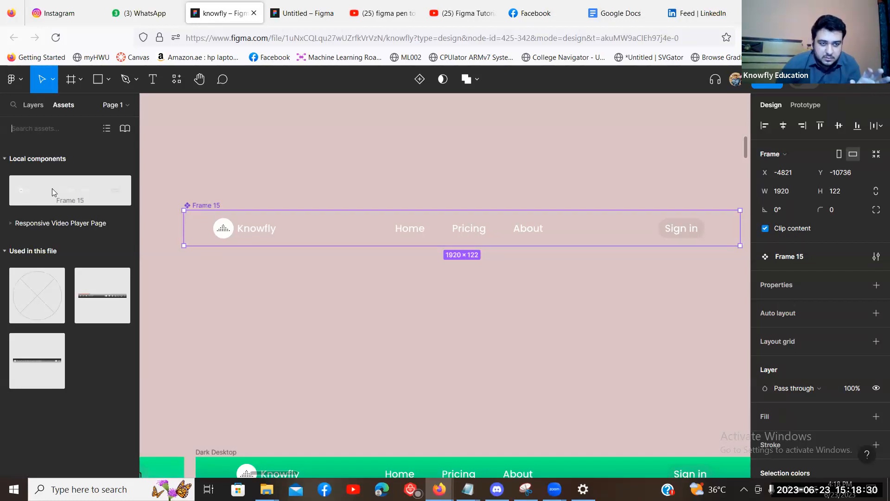
Paste a copy instance of the navbar component above the original.
{"action": "left_click", "coordinate": [368, 160]}
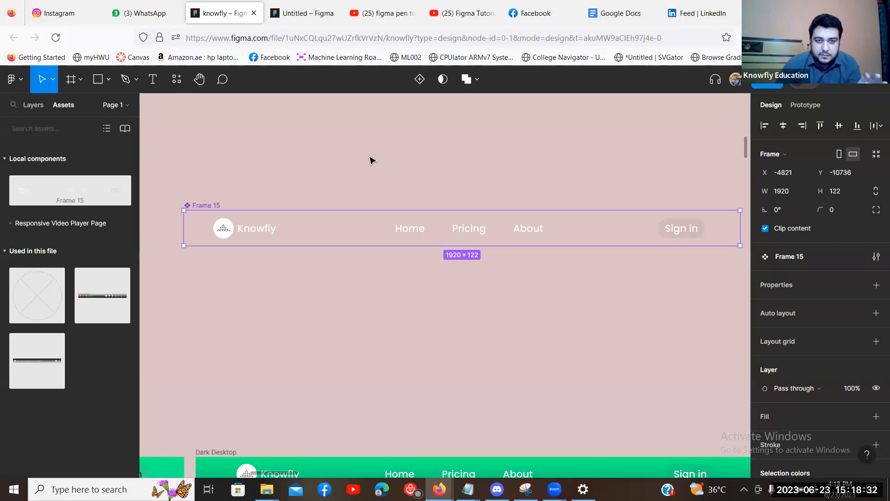
{"action": "scroll", "coordinate": [540, 244], "scroll_direction": "up", "scroll_amount": 5}
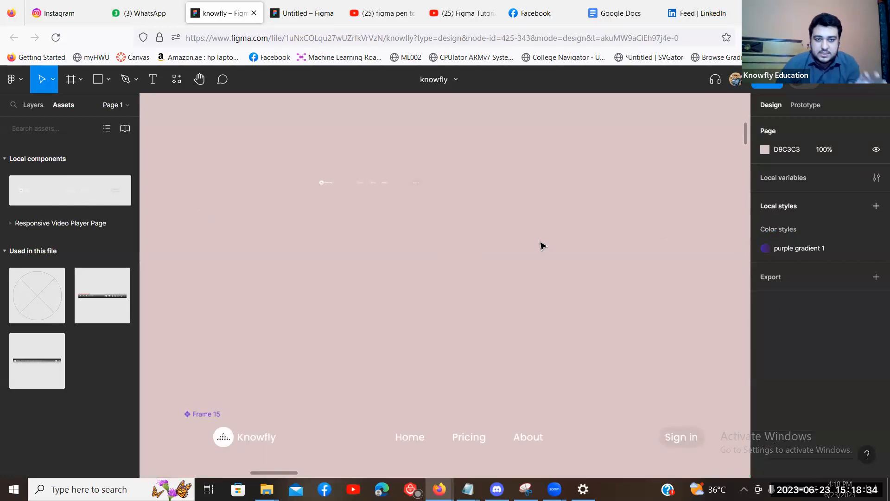
{"action": "key", "text": "ctrl+v"}
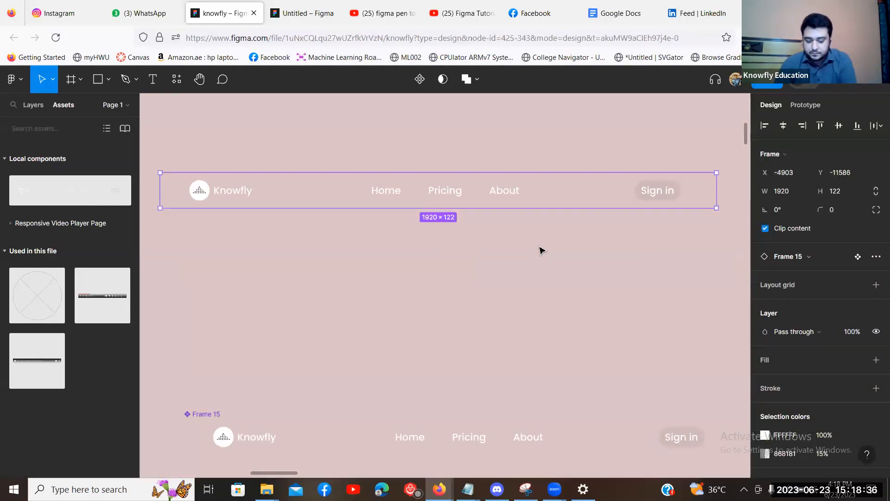
{"action": "scroll", "coordinate": [541, 250], "scroll_direction": "down", "scroll_amount": 1}
{"action": "scroll", "coordinate": [541, 250], "scroll_direction": "up", "scroll_amount": 1}
{"action": "left_click", "coordinate": [541, 251]}
Drag another navbar instance from Assets onto the canvas and delete the extra top-left one.
{"action": "scroll", "coordinate": [419, 278], "scroll_direction": "down", "scroll_amount": 3}
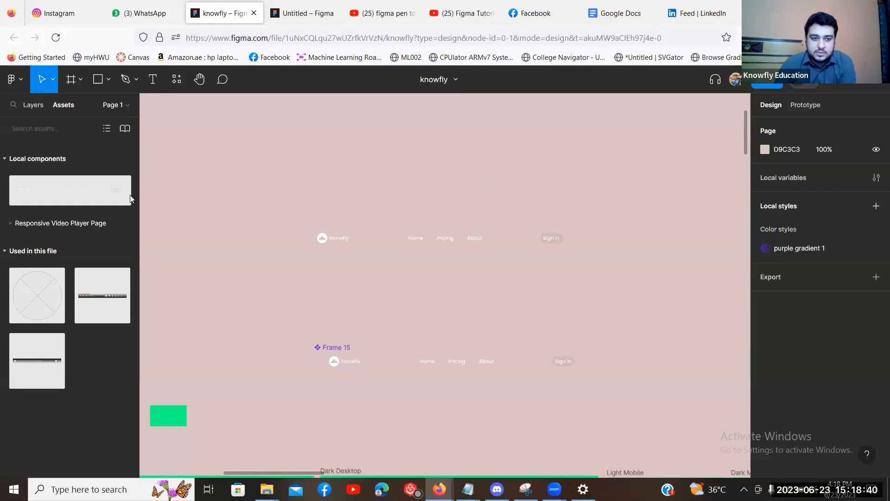
{"action": "scroll", "coordinate": [461, 216], "scroll_direction": "down", "scroll_amount": 2}
{"action": "left_click_drag", "start_coordinate": [120, 188], "coordinate": [371, 120]}
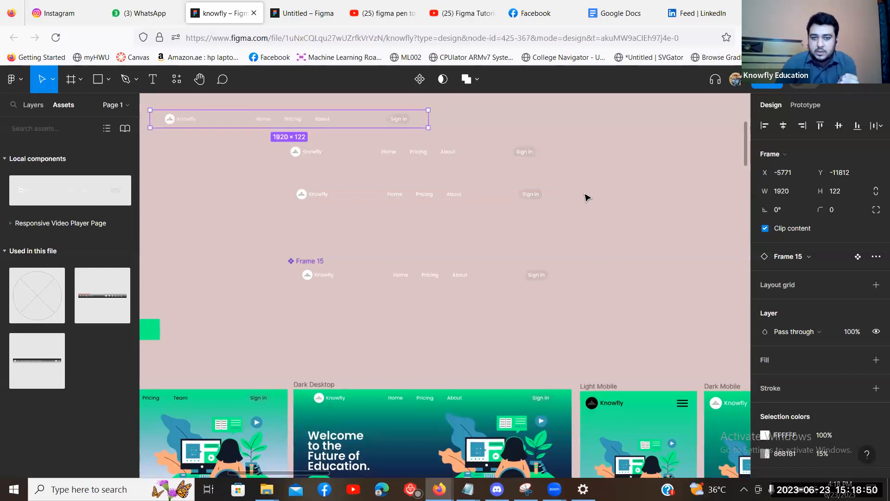
{"action": "key", "text": "Delete"}
{"action": "scroll", "coordinate": [457, 182], "scroll_direction": "up", "scroll_amount": 2}
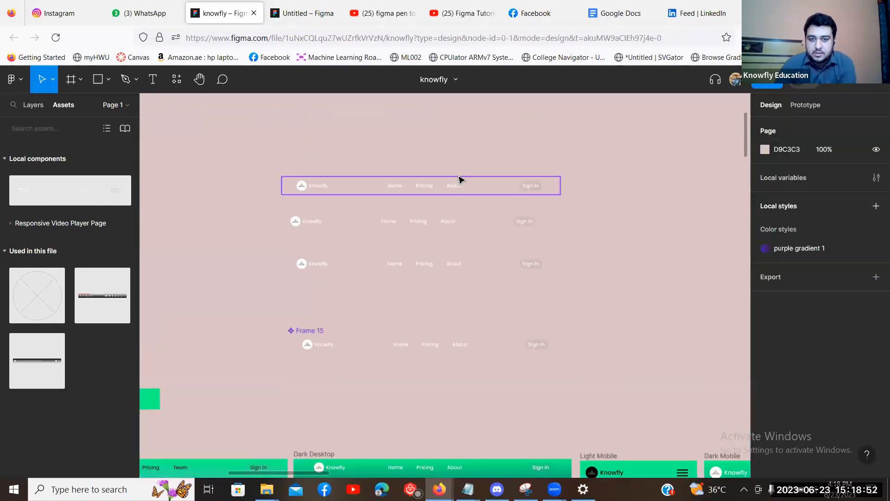
{"action": "scroll", "coordinate": [468, 172], "scroll_direction": "up", "scroll_amount": 5}
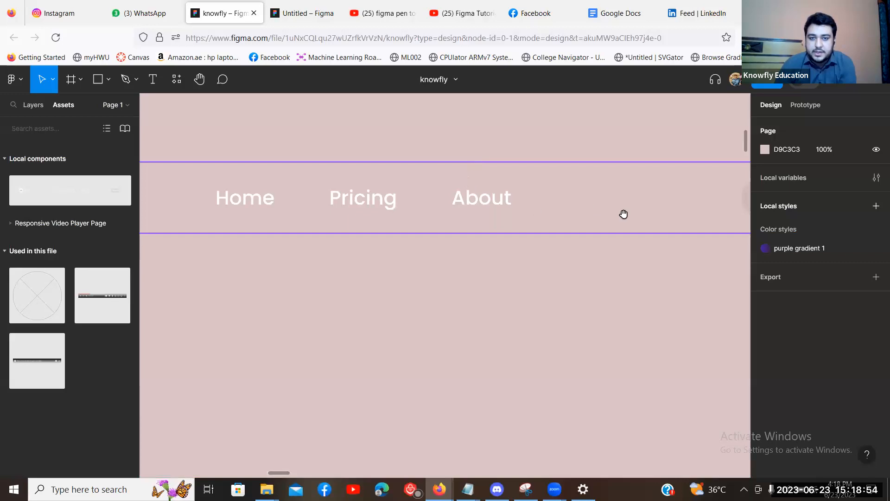
{"action": "scroll", "coordinate": [624, 214], "scroll_direction": "down", "scroll_amount": 3}
{"action": "scroll", "coordinate": [633, 245], "scroll_direction": "down", "scroll_amount": 3}
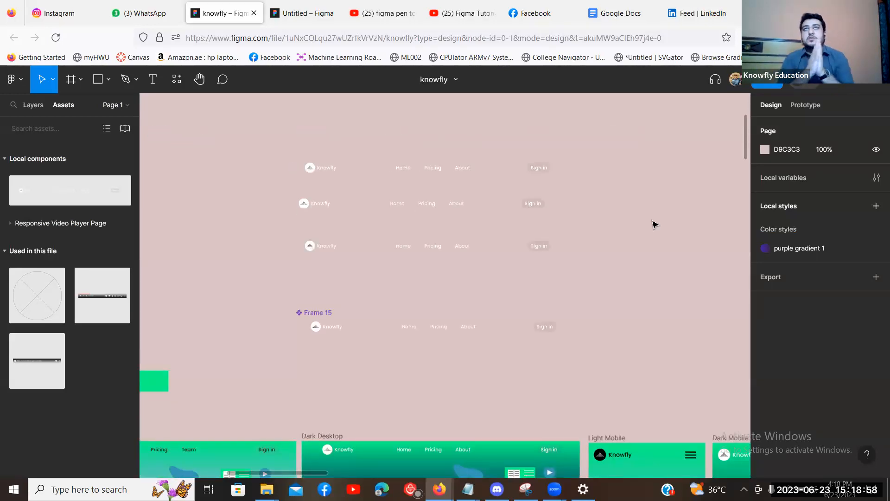
{"action": "scroll", "coordinate": [653, 225], "scroll_direction": "down", "scroll_amount": 3}
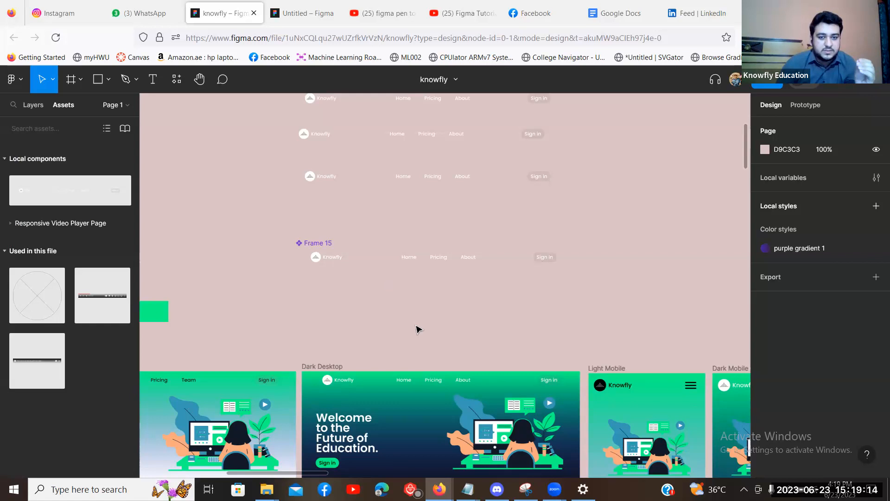
{"action": "scroll", "coordinate": [415, 334], "scroll_direction": "up", "scroll_amount": 3}
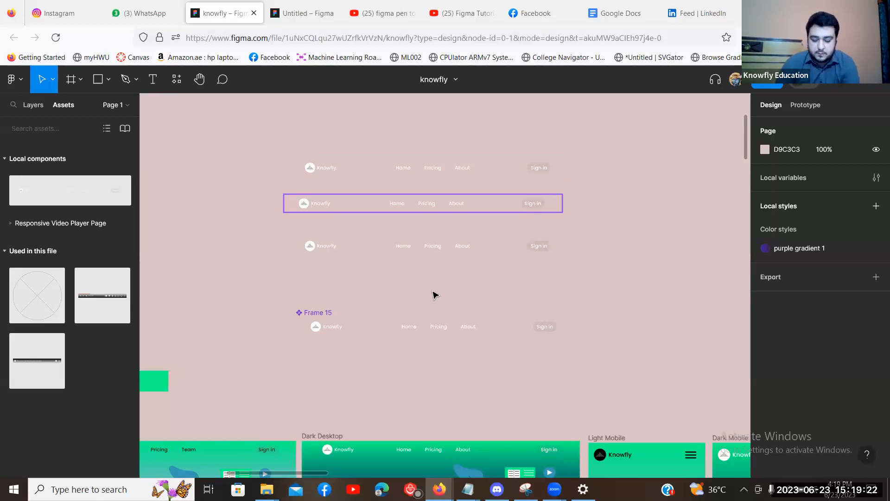
{"action": "scroll", "coordinate": [495, 309], "scroll_direction": "down", "scroll_amount": 3}
Rename the About link text in the Frame 15 component to 'Team'.
{"action": "key", "text": "ctrl+plus"}
{"action": "left_click_drag", "start_coordinate": [506, 287], "coordinate": [429, 309]}
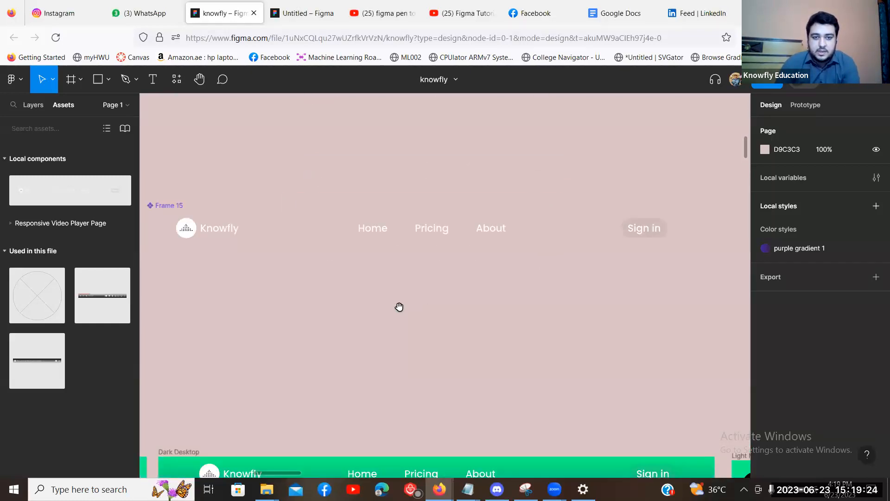
{"action": "scroll", "coordinate": [317, 225], "scroll_direction": "left", "scroll_amount": 5}
{"action": "left_click", "coordinate": [314, 220]}
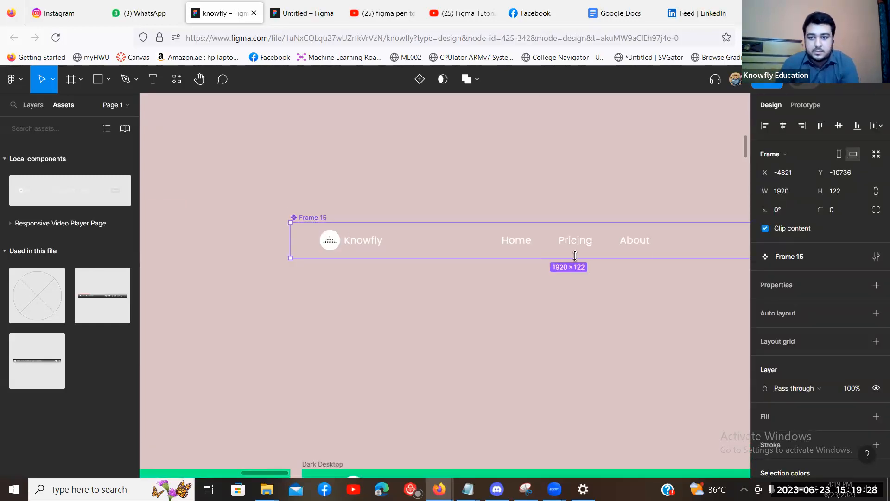
{"action": "double_click", "coordinate": [639, 244]}
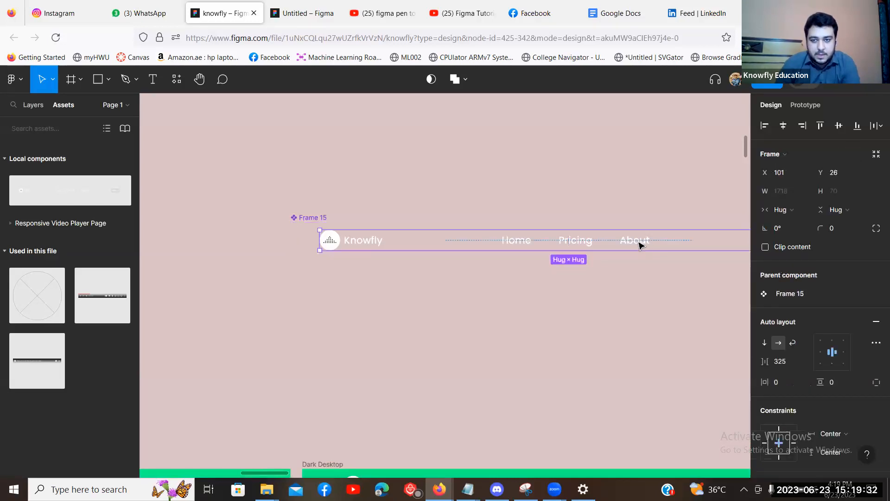
{"action": "double_click", "coordinate": [639, 242]}
{"action": "double_click", "coordinate": [640, 241]}
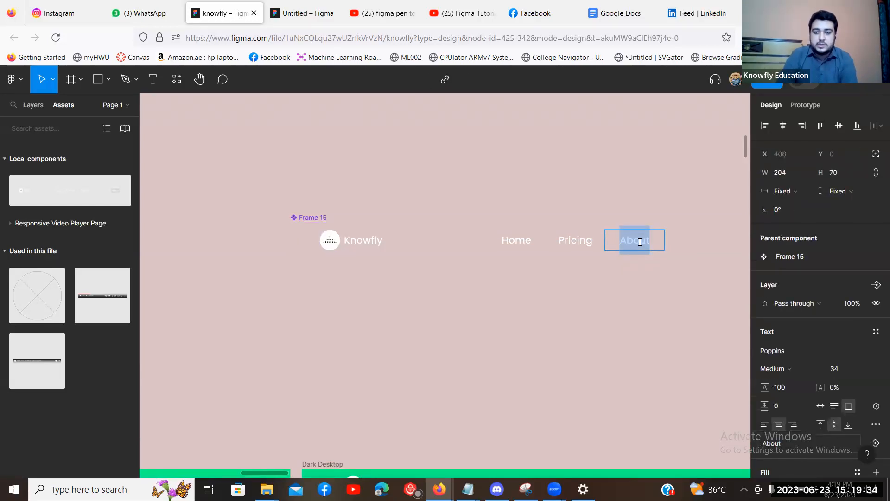
{"action": "type", "text": "Team"}
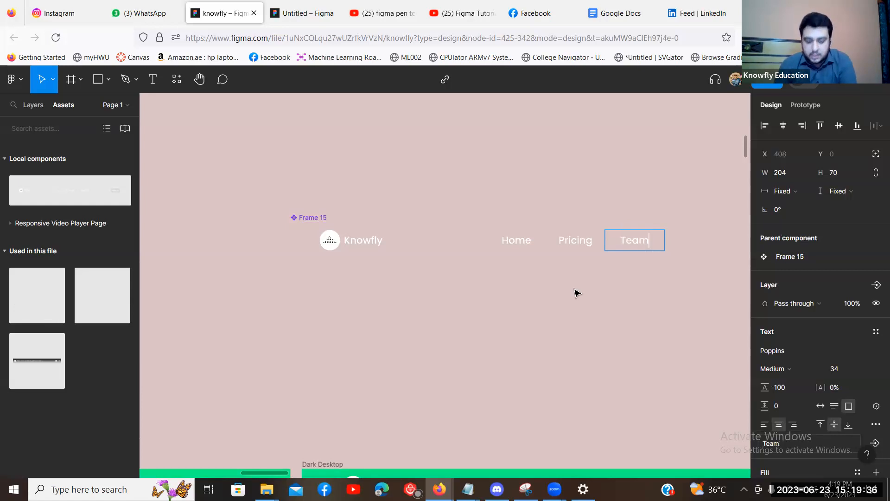
{"action": "left_click", "coordinate": [577, 293]}
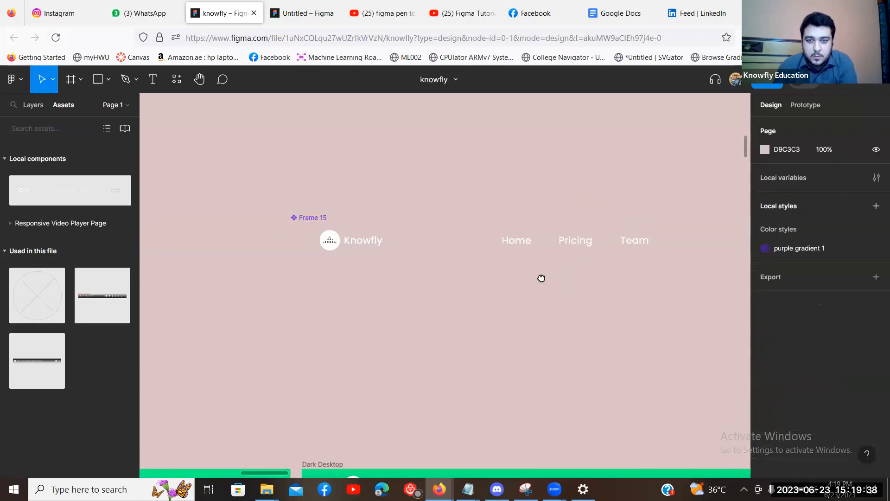
Check the updated navbar instances and select the Sign in button.
{"action": "scroll", "coordinate": [540, 278], "scroll_direction": "up", "scroll_amount": 5}
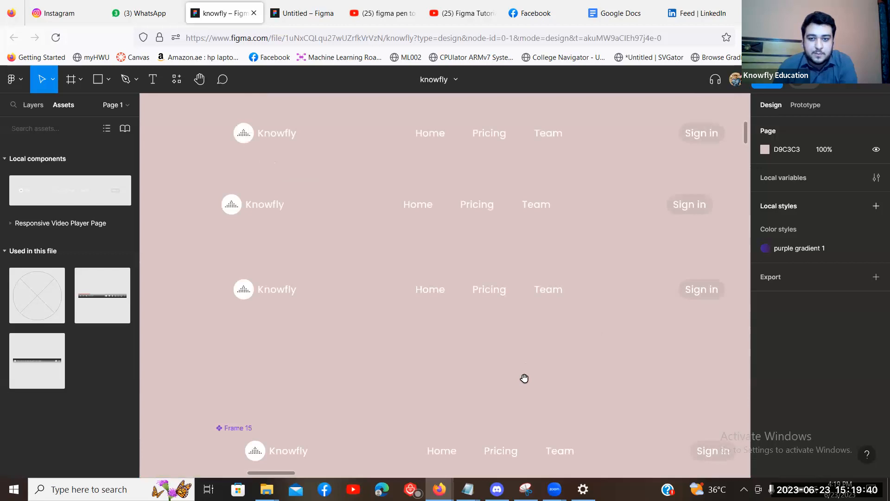
{"action": "scroll", "coordinate": [524, 378], "scroll_direction": "up", "scroll_amount": 1}
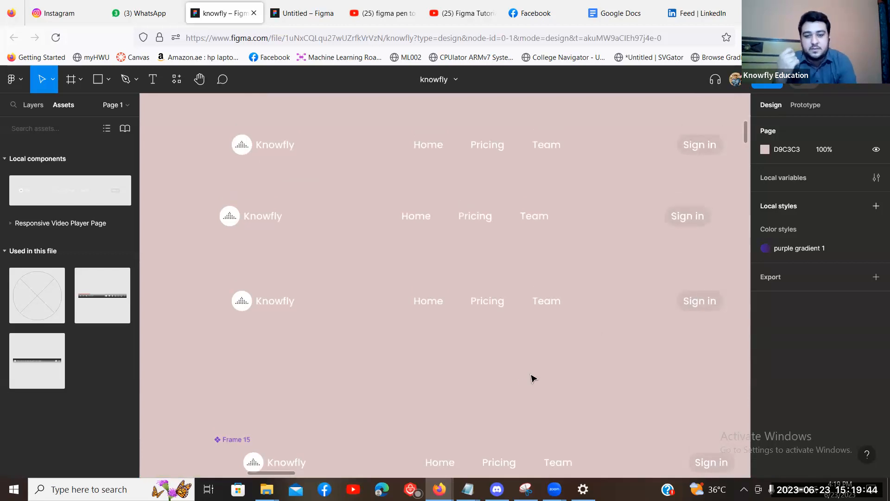
{"action": "key", "text": "ctrl+minus"}
{"action": "key", "text": "ctrl+plus"}
{"action": "left_click_drag", "start_coordinate": [521, 374], "coordinate": [515, 258]}
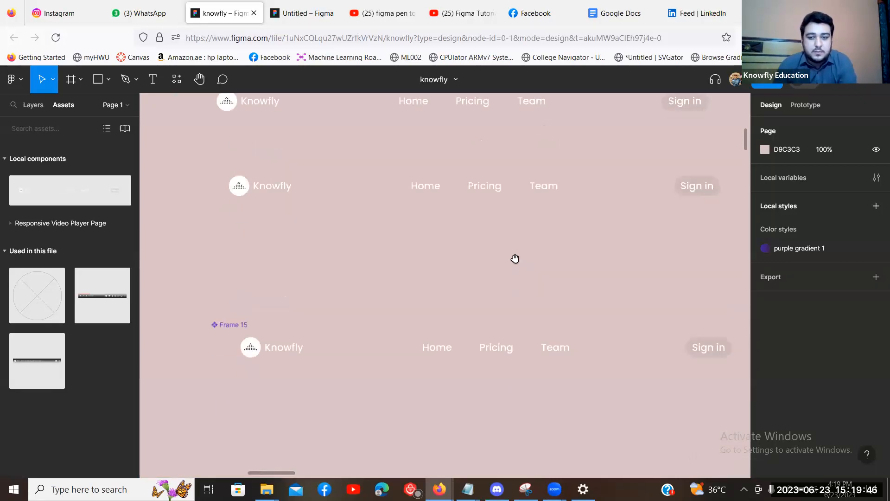
{"action": "key", "text": "ctrl+minus"}
{"action": "left_click", "coordinate": [583, 319]}
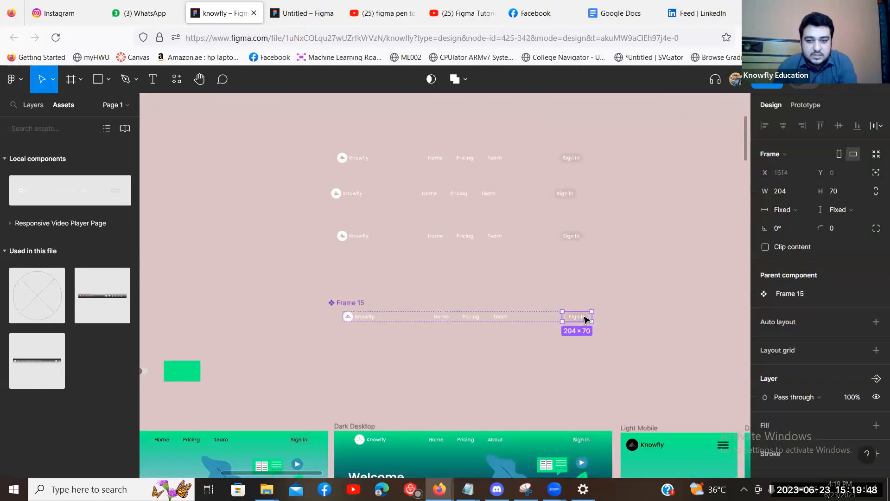
Set the Sign in button's Rectangle 15 fill to red FF0000 at 100% opacity.
{"action": "double_click", "coordinate": [585, 319]}
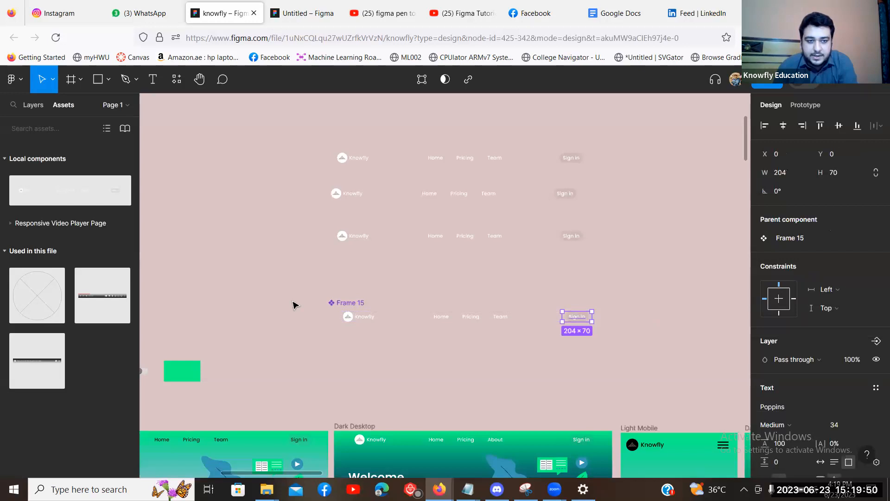
{"action": "left_click", "coordinate": [34, 106]}
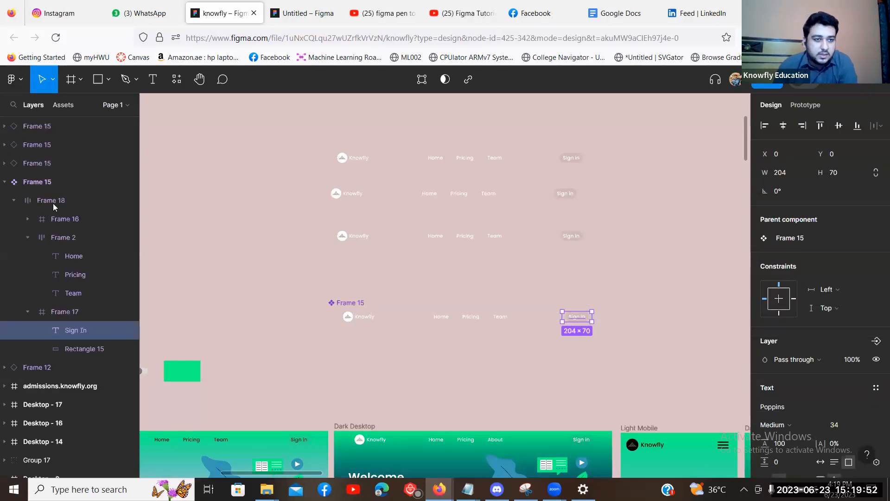
{"action": "left_click", "coordinate": [55, 351]}
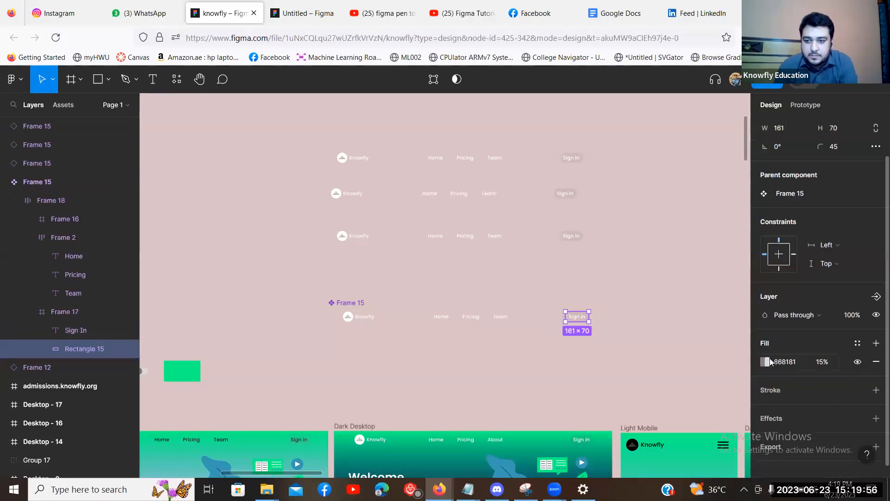
{"action": "left_click", "coordinate": [766, 361]}
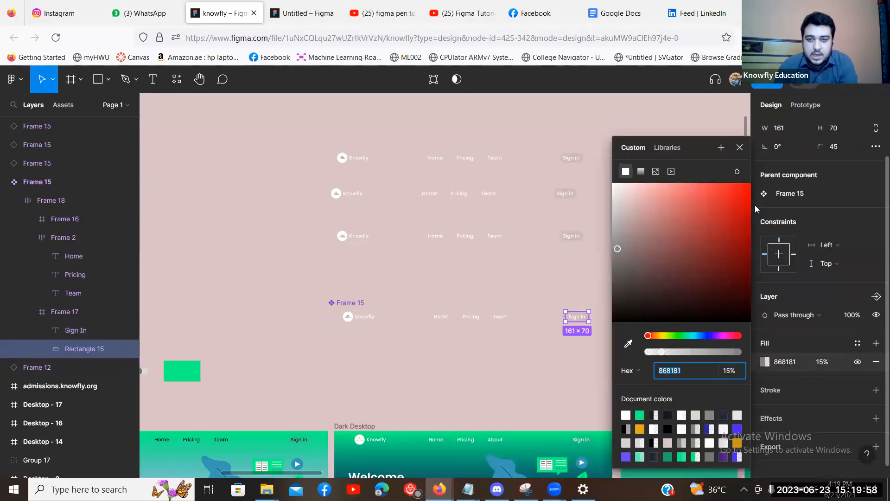
{"action": "left_click_drag", "start_coordinate": [755, 205], "coordinate": [752, 183]}
{"action": "left_click_drag", "start_coordinate": [701, 350], "coordinate": [770, 352]}
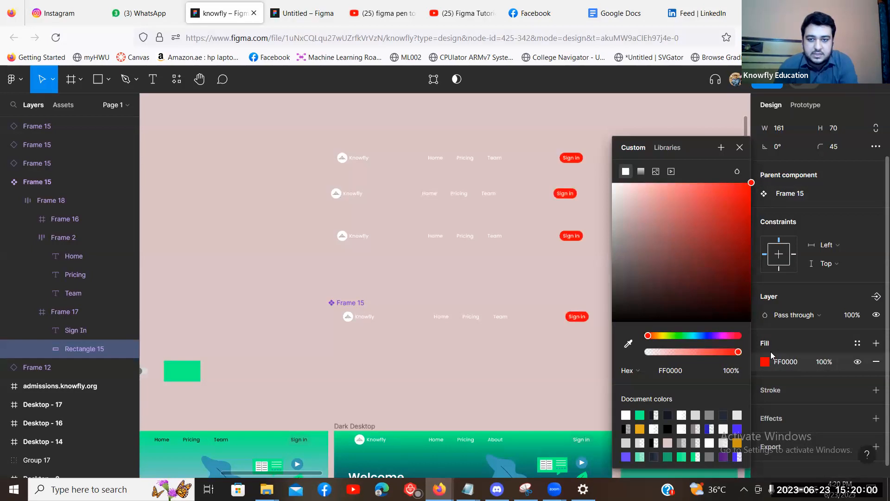
{"action": "mouse_move", "coordinate": [724, 237]}
{"action": "left_mouse_down"}
{"action": "mouse_move", "coordinate": [706, 188]}
{"action": "mouse_move", "coordinate": [753, 183]}
{"action": "left_mouse_up"}
{"action": "left_click_drag", "start_coordinate": [648, 336], "coordinate": [742, 340]}
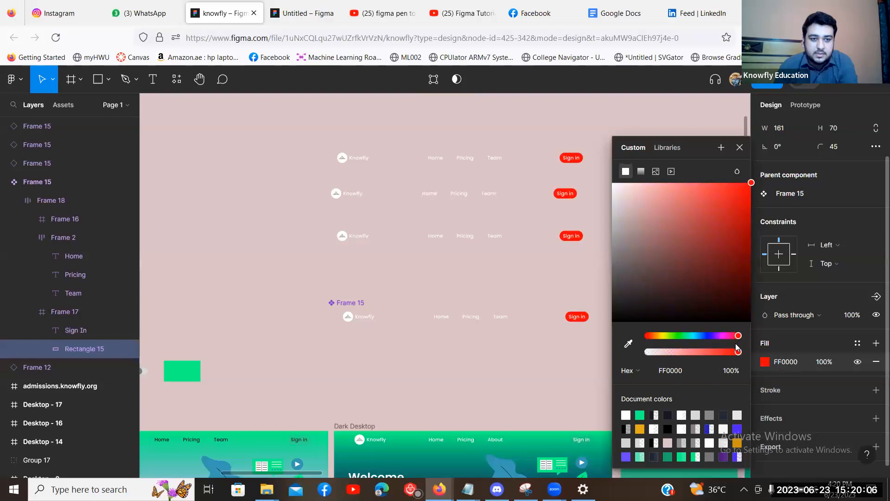
{"action": "left_click", "coordinate": [501, 282]}
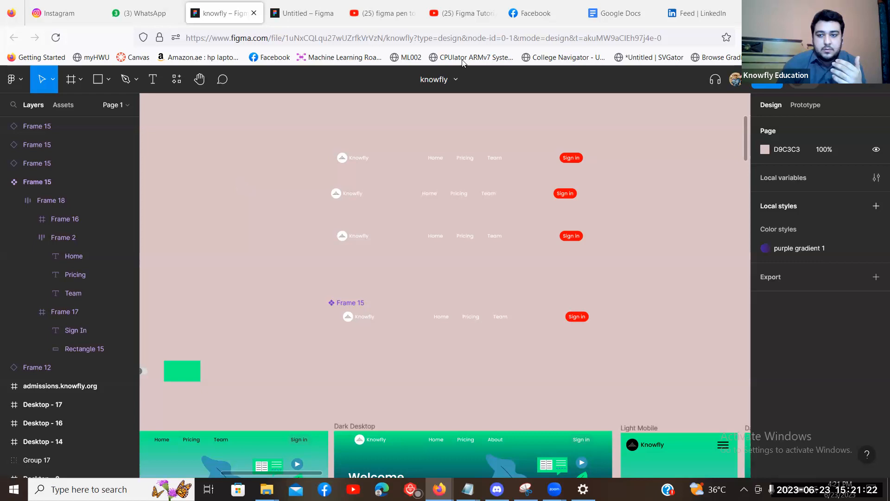
Add a white fill to Frame 15, then delete it and deselect the component.
{"action": "scroll", "coordinate": [353, 295], "scroll_direction": "down", "scroll_amount": 1}
{"action": "left_click", "coordinate": [352, 294]}
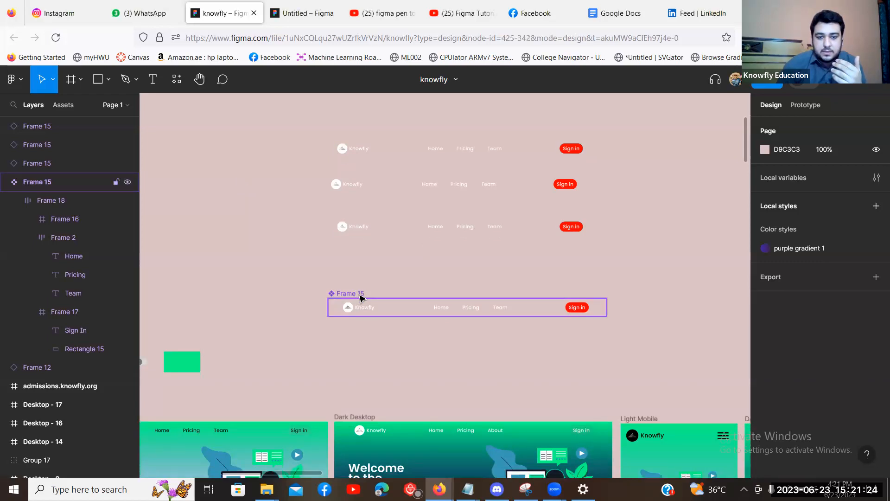
{"action": "scroll", "coordinate": [867, 297], "scroll_direction": "down", "scroll_amount": 3}
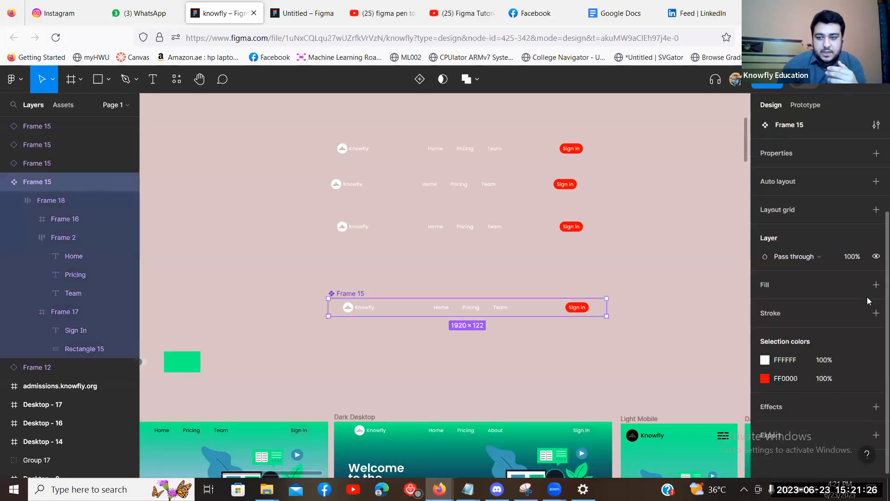
{"action": "left_click", "coordinate": [877, 284]}
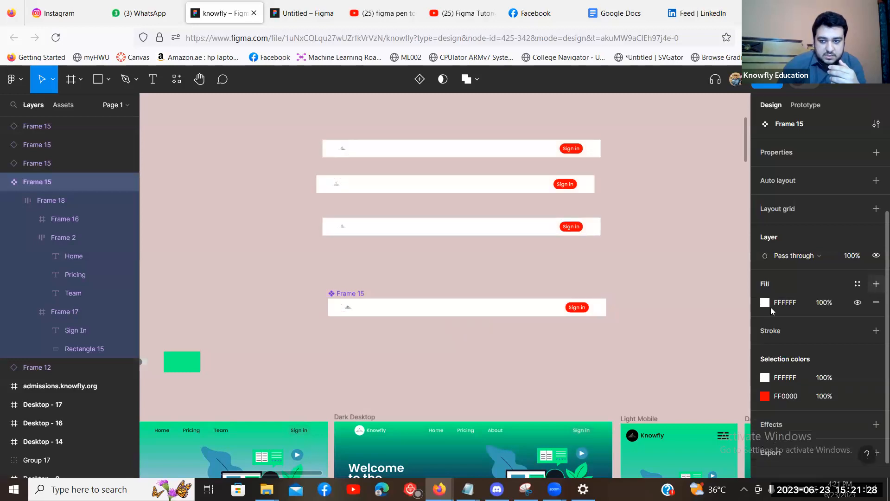
{"action": "left_click", "coordinate": [876, 303]}
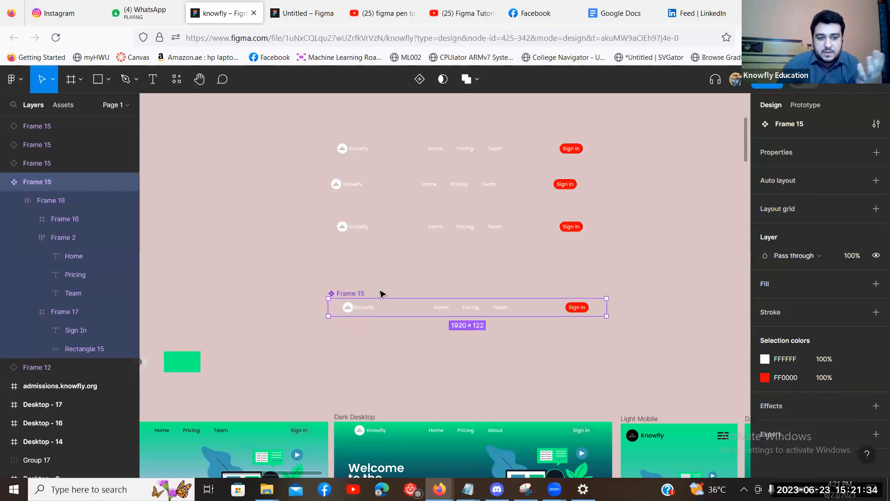
{"action": "scroll", "coordinate": [590, 226], "scroll_direction": "down", "scroll_amount": 2}
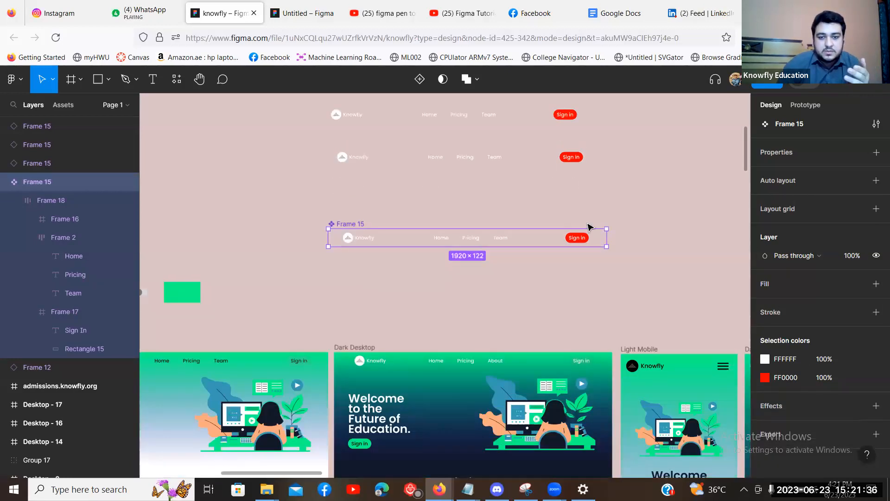
{"action": "scroll", "coordinate": [559, 227], "scroll_direction": "down", "scroll_amount": 3}
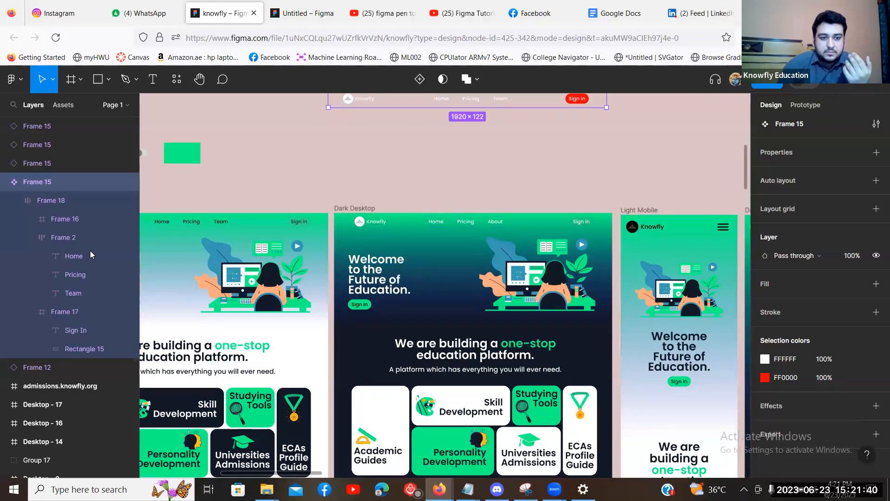
{"action": "scroll", "coordinate": [90, 251], "scroll_direction": "down", "scroll_amount": 3}
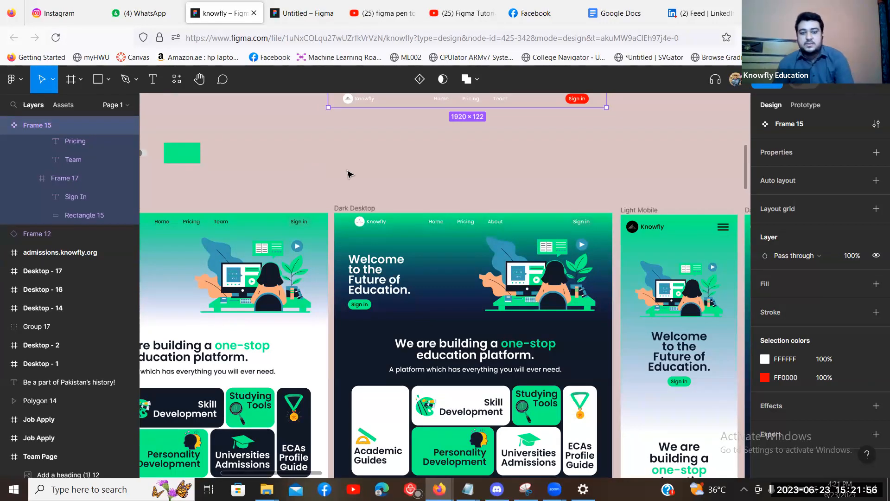
{"action": "left_click", "coordinate": [310, 182]}
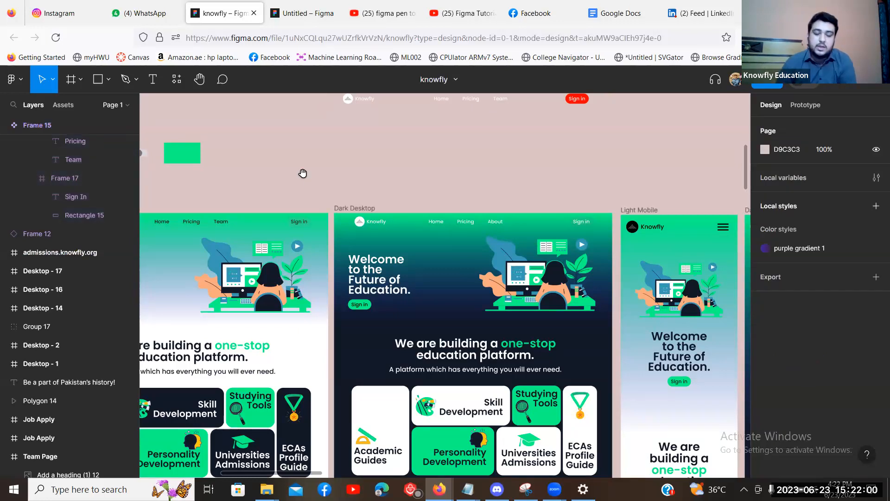
Zoom in on the Light Desktop design's Knowfly navbar.
{"action": "scroll", "coordinate": [567, 192], "scroll_direction": "left", "scroll_amount": 5}
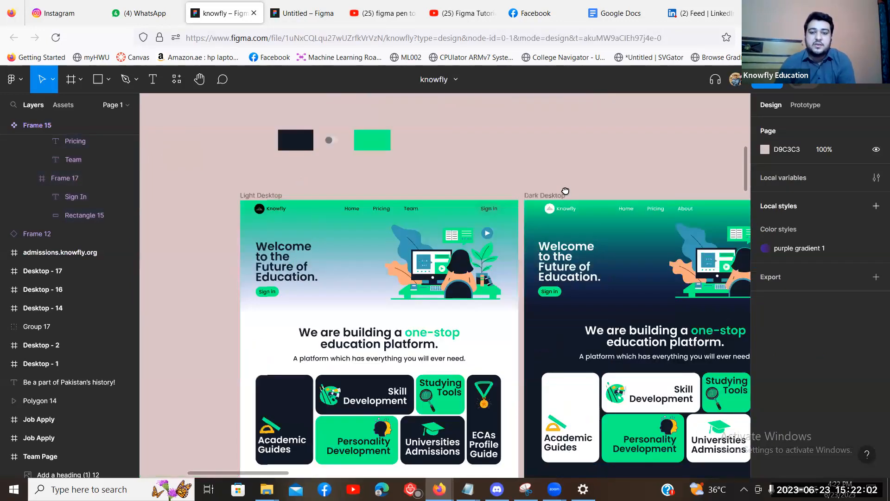
{"action": "scroll", "coordinate": [408, 232], "scroll_direction": "up", "scroll_amount": 1}
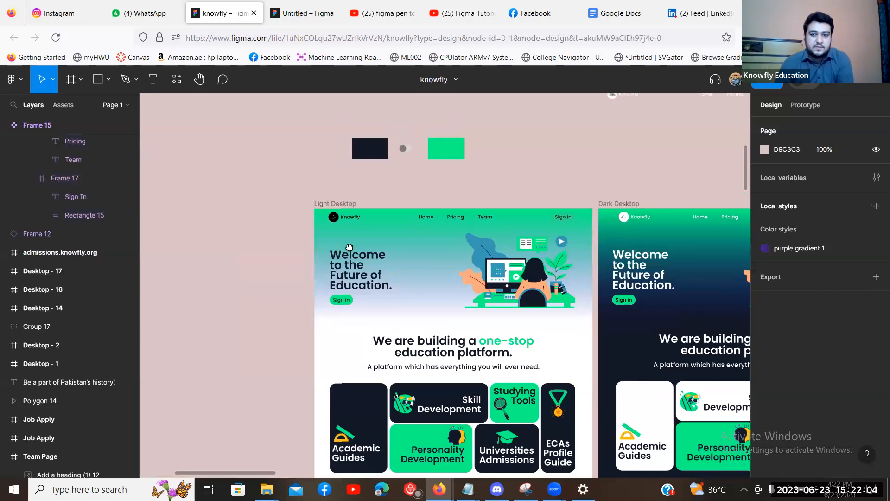
{"action": "scroll", "coordinate": [349, 246], "scroll_direction": "up", "scroll_amount": 1}
{"action": "key", "text": "ctrl+plus"}
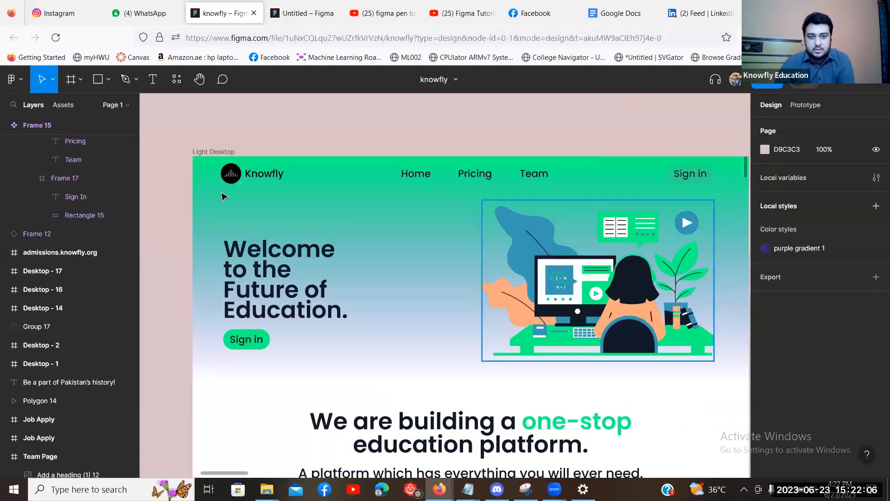
{"action": "scroll", "coordinate": [603, 201], "scroll_direction": "right", "scroll_amount": 2}
{"action": "scroll", "coordinate": [557, 201], "scroll_direction": "up", "scroll_amount": 1}
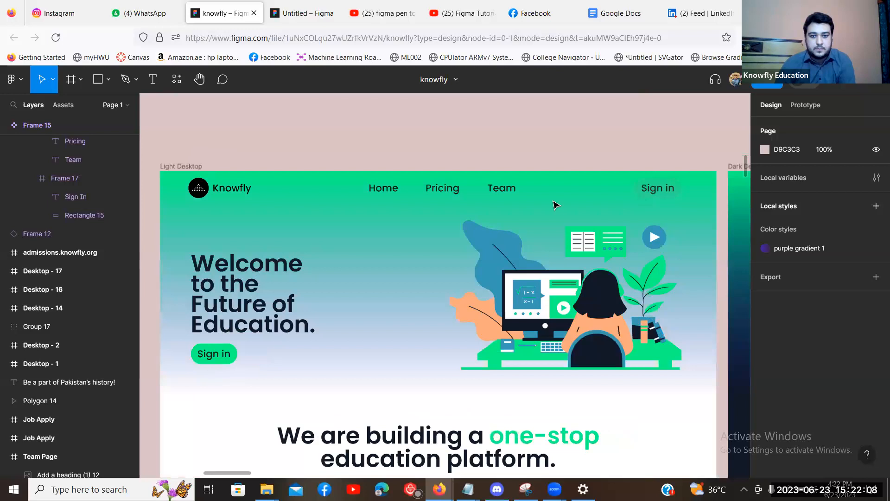
{"action": "scroll", "coordinate": [188, 202], "scroll_direction": "up", "scroll_amount": 1}
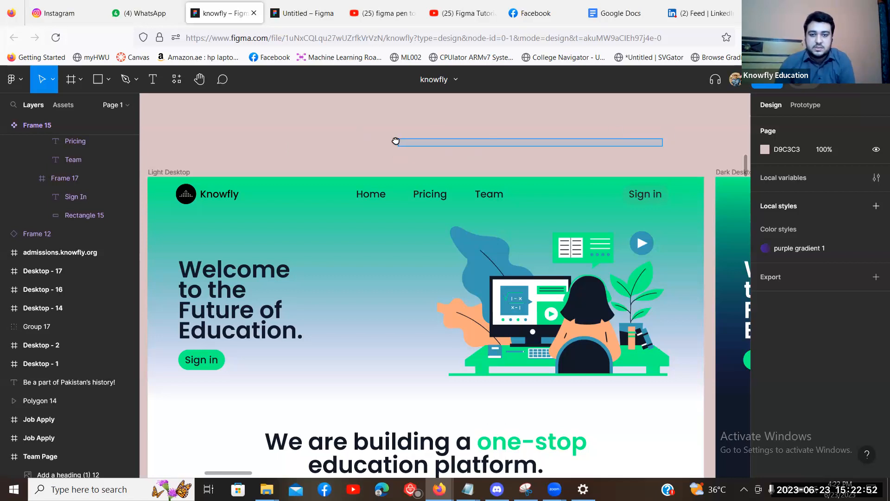
Pan across to the Dark Desktop navbar and back to Light Desktop.
{"action": "left_click_drag", "start_coordinate": [664, 198], "coordinate": [390, 215]}
{"action": "left_click_drag", "start_coordinate": [646, 215], "coordinate": [381, 214]}
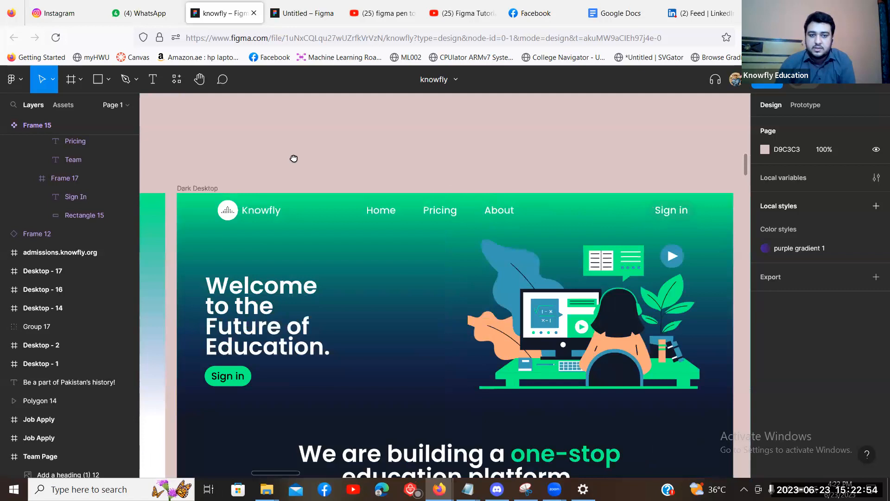
{"action": "left_click_drag", "start_coordinate": [287, 156], "coordinate": [588, 161]}
{"action": "left_click_drag", "start_coordinate": [240, 216], "coordinate": [511, 217]}
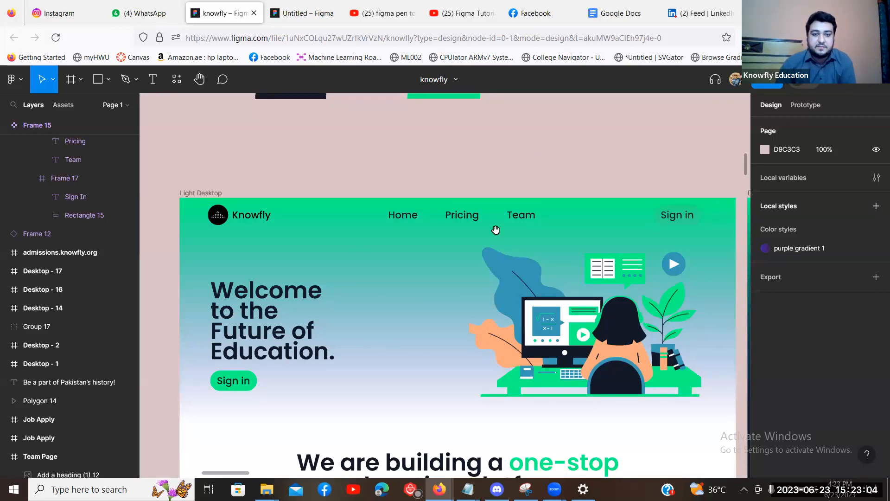
Scroll the canvas back to the Frame 15 navbar component.
{"action": "scroll", "coordinate": [424, 269], "scroll_direction": "up", "scroll_amount": 2}
{"action": "scroll", "coordinate": [424, 269], "scroll_direction": "right", "scroll_amount": 5}
{"action": "scroll", "coordinate": [428, 274], "scroll_direction": "up", "scroll_amount": 2}
{"action": "scroll", "coordinate": [427, 274], "scroll_direction": "right", "scroll_amount": 6}
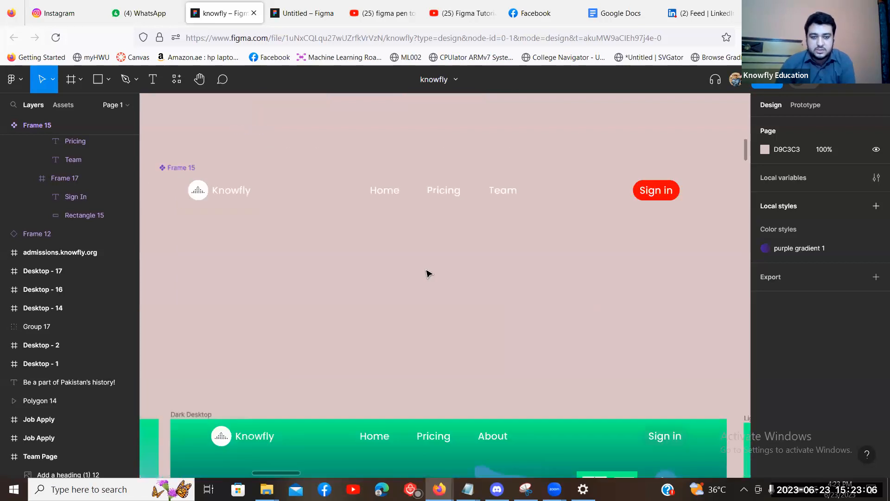
{"action": "scroll", "coordinate": [260, 209], "scroll_direction": "left", "scroll_amount": 1}
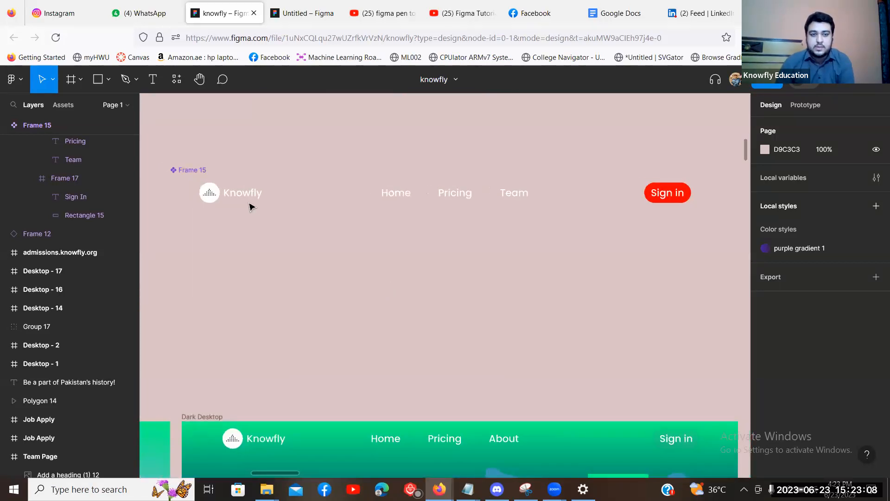
{"action": "scroll", "coordinate": [249, 207], "scroll_direction": "up", "scroll_amount": 1}
{"action": "scroll", "coordinate": [250, 206], "scroll_direction": "left", "scroll_amount": 2}
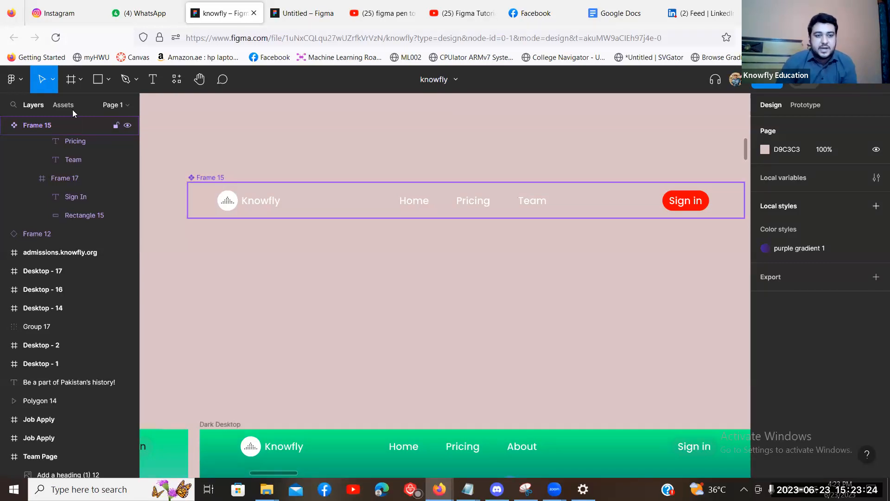
Deselect Frame 15 and show the Assets panel's local components with Alt+2.
{"action": "key", "text": "Escape"}
{"action": "key", "text": "alt+2"}
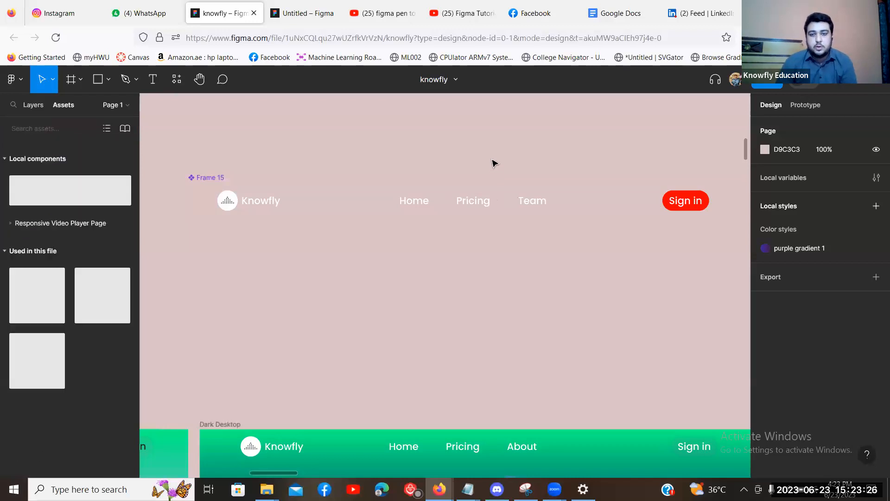
{"action": "scroll", "coordinate": [492, 165], "scroll_direction": "up", "scroll_amount": 3}
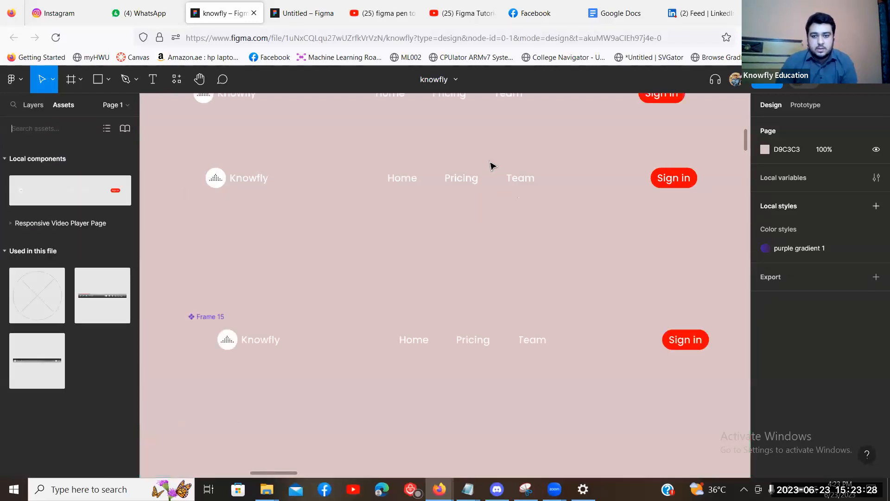
{"action": "scroll", "coordinate": [491, 165], "scroll_direction": "down", "scroll_amount": 2}
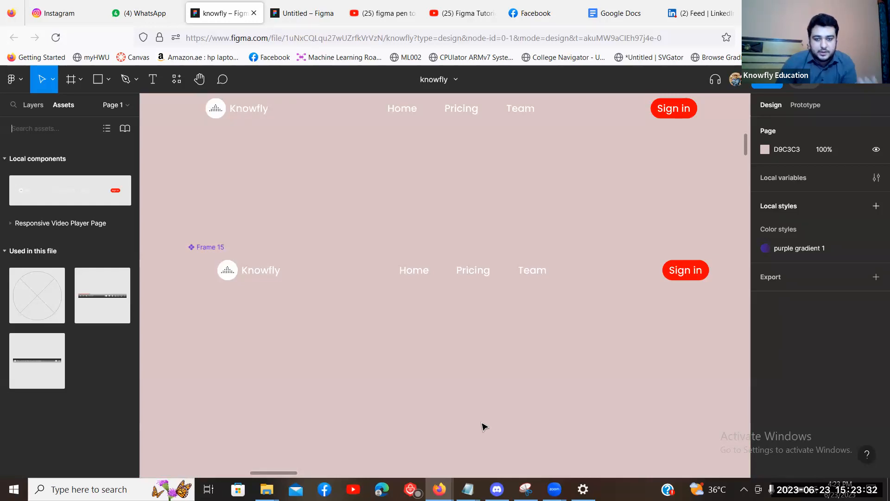
Select the Home, Pricing and Team link group in the Frame 15 navbar.
{"action": "left_click", "coordinate": [473, 277]}
{"action": "scroll", "coordinate": [466, 301], "scroll_direction": "up", "scroll_amount": 3}
{"action": "scroll", "coordinate": [465, 293], "scroll_direction": "up", "scroll_amount": 3}
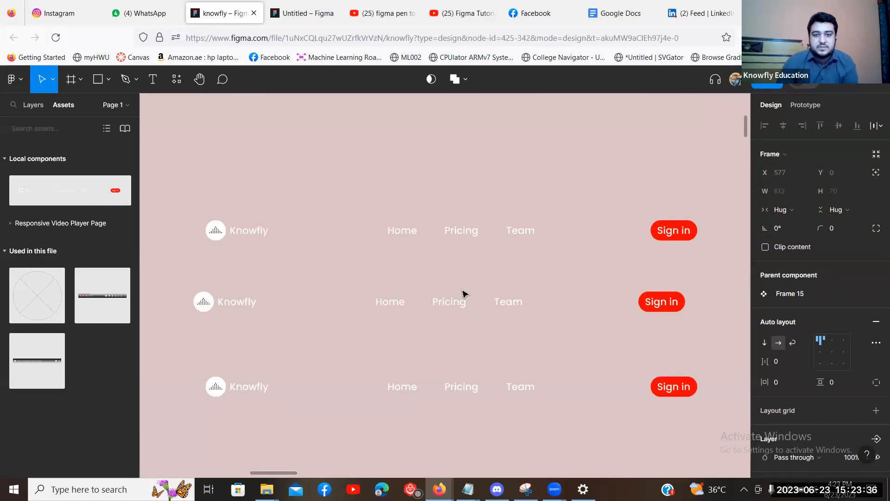
{"action": "scroll", "coordinate": [465, 296], "scroll_direction": "down", "scroll_amount": 3}
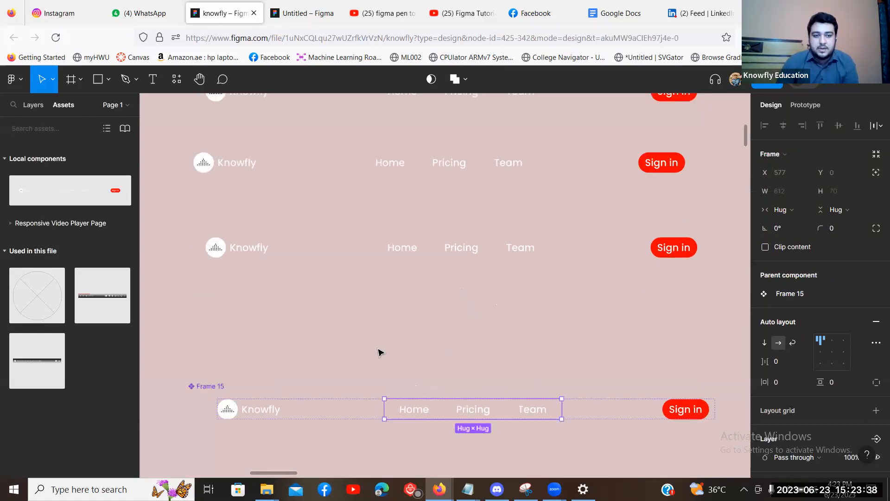
{"action": "scroll", "coordinate": [379, 351], "scroll_direction": "down", "scroll_amount": 2}
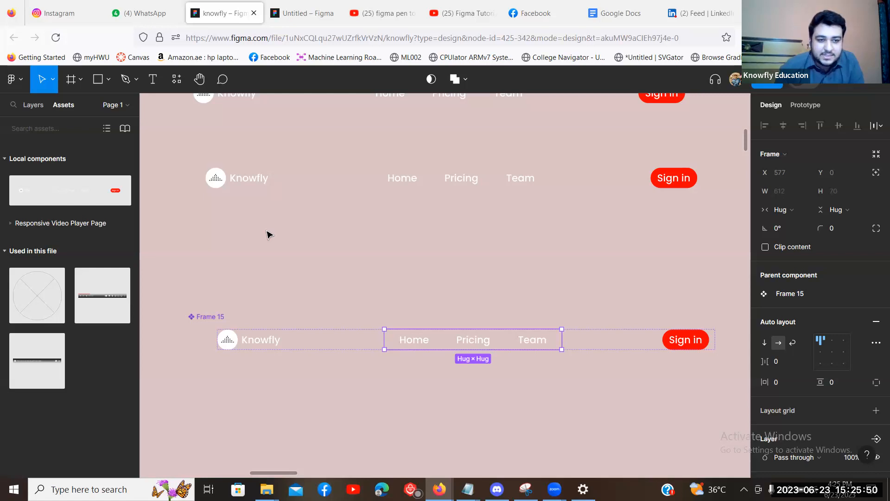
{"action": "left_click", "coordinate": [475, 342]}
{"action": "key", "text": "Return"}
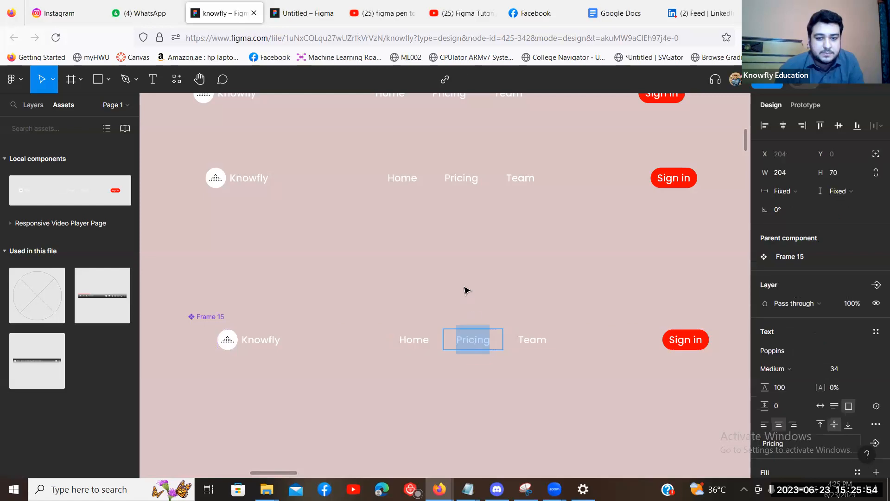
{"action": "key", "text": "Escape"}
{"action": "left_click", "coordinate": [454, 343]}
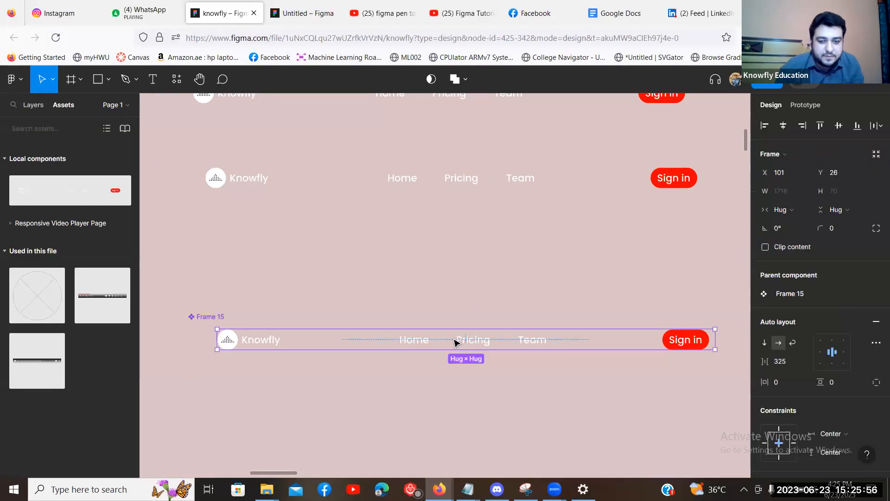
{"action": "double_click", "coordinate": [455, 341]}
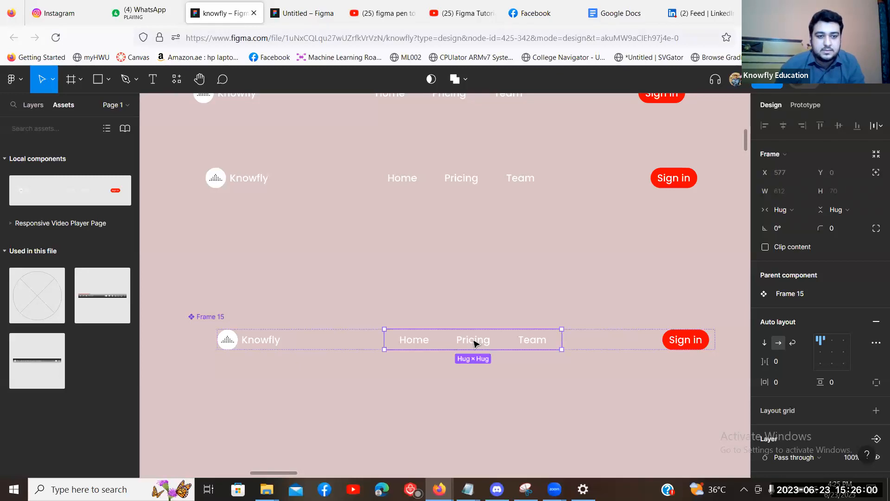
{"action": "double_click", "coordinate": [473, 343]}
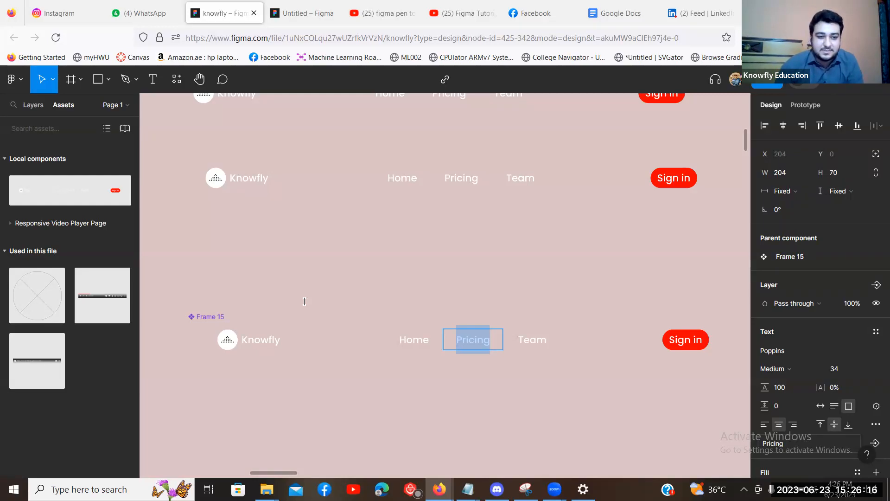
{"action": "key", "text": "Escape"}
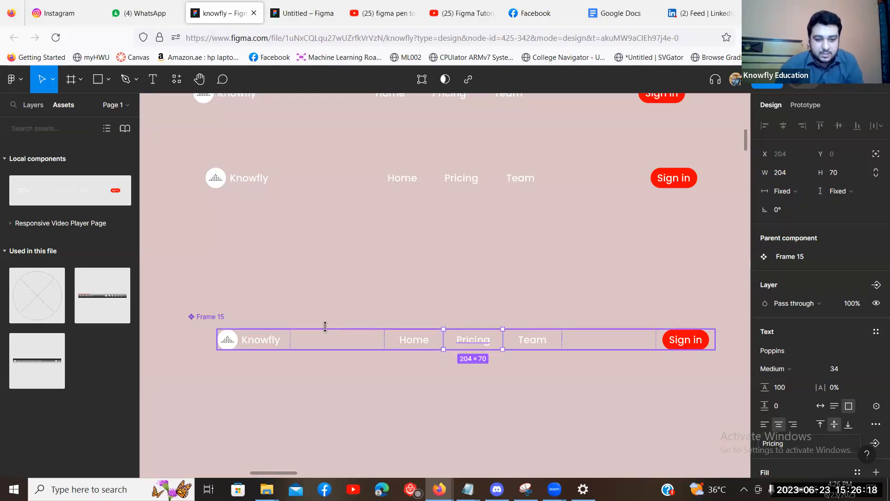
{"action": "key", "text": "Escape"}
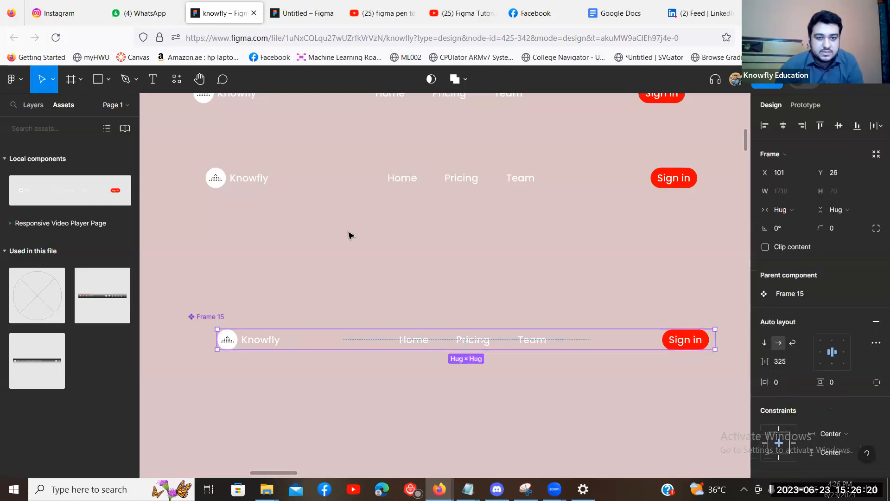
{"action": "left_click", "coordinate": [351, 183]}
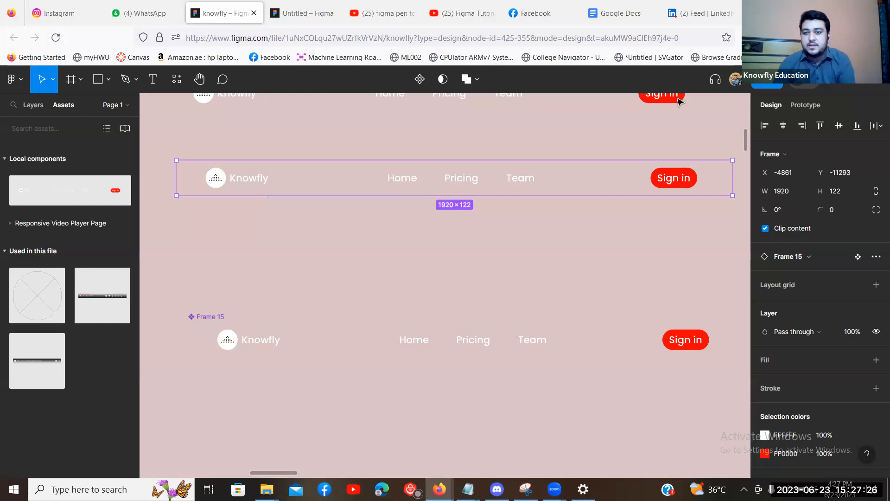
Zoom out, delete the three spare navbar copies, and select Frame 15.
{"action": "left_click", "coordinate": [453, 224]}
{"action": "key", "text": "minus"}
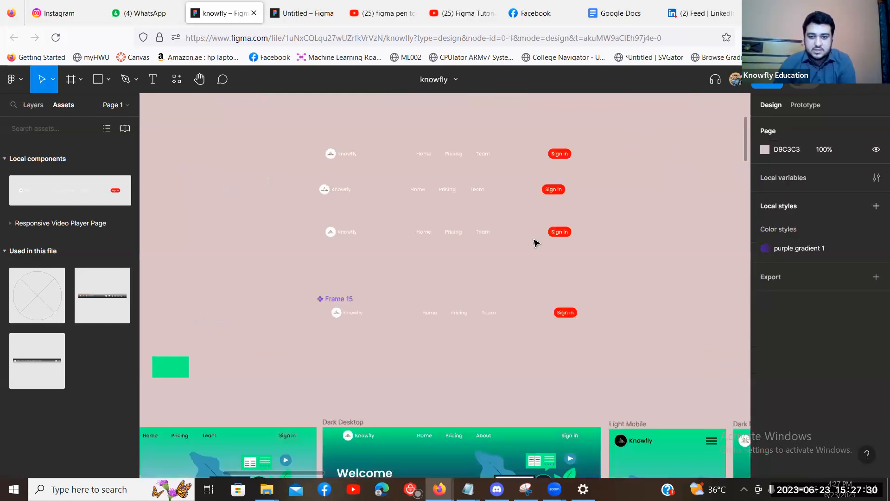
{"action": "left_click_drag", "start_coordinate": [471, 262], "coordinate": [640, 126]}
{"action": "key", "text": "Delete"}
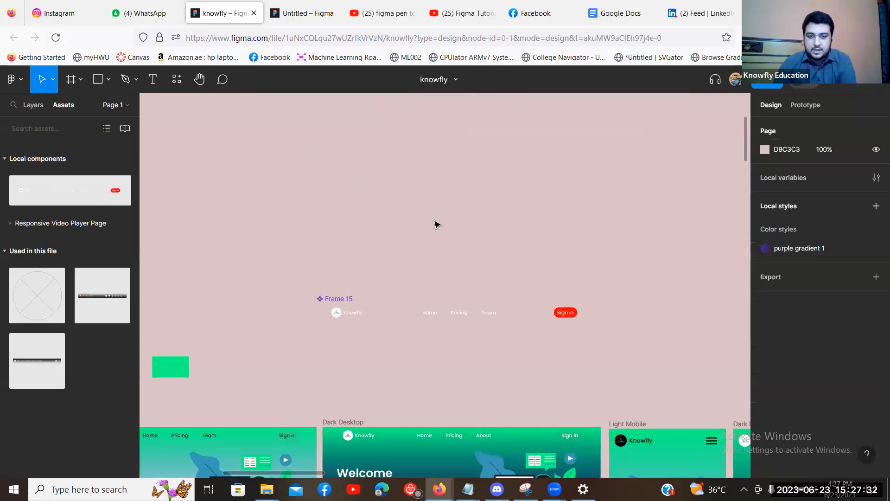
{"action": "scroll", "coordinate": [316, 167], "scroll_direction": "down", "scroll_amount": 3}
{"action": "left_click", "coordinate": [317, 167]}
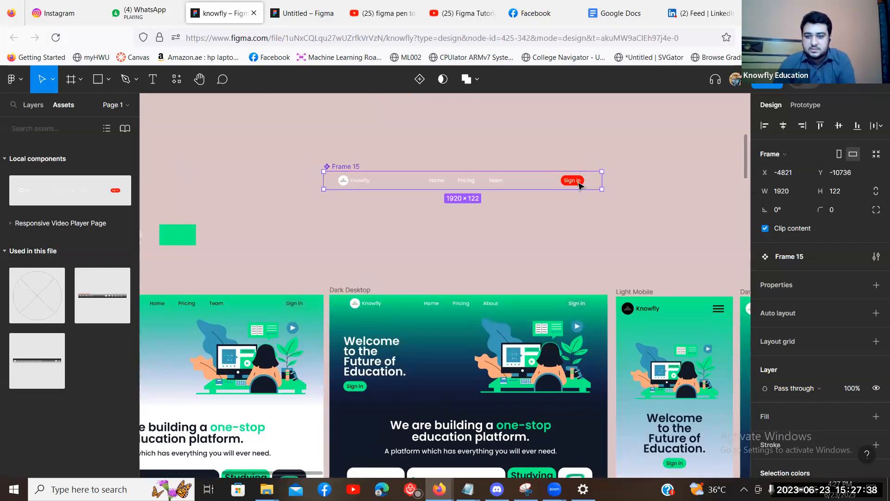
Recolour the Sign in button's Rectangle 15 fill to pale grey C3BBBB.
{"action": "left_click", "coordinate": [579, 186]}
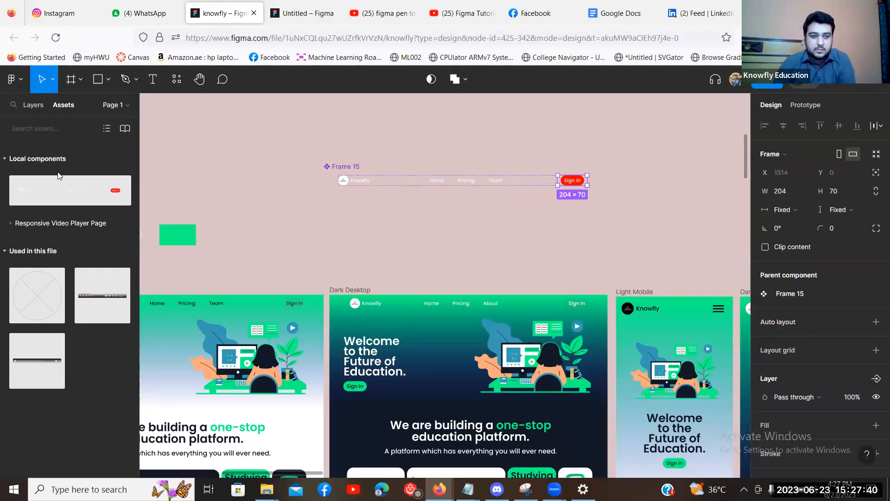
{"action": "left_click", "coordinate": [34, 105]}
{"action": "left_click", "coordinate": [76, 161]}
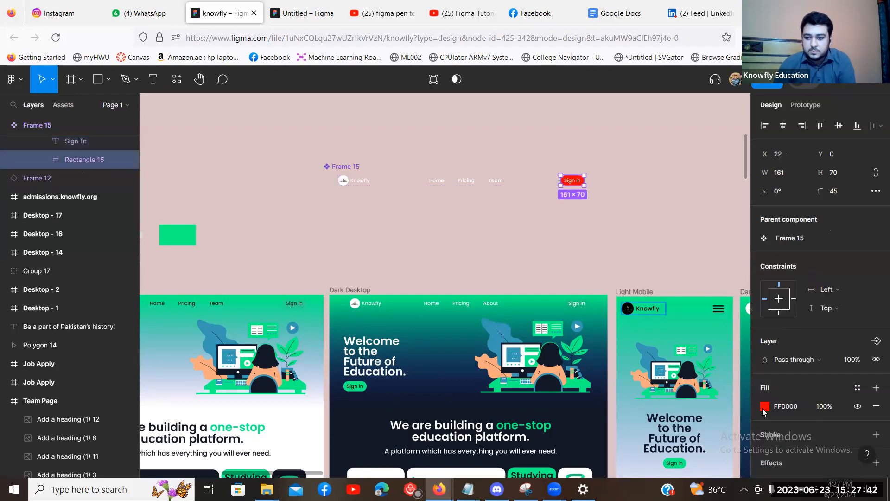
{"action": "left_click", "coordinate": [765, 406]}
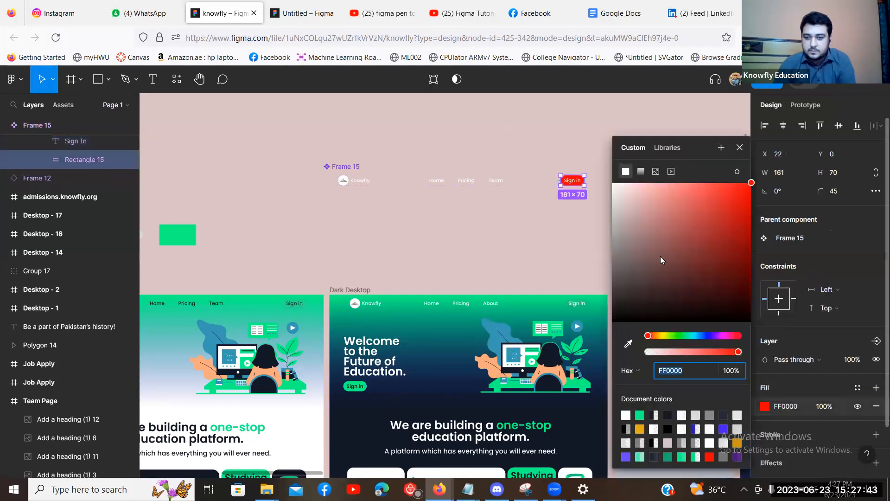
{"action": "left_click", "coordinate": [618, 298]}
{"action": "left_click", "coordinate": [618, 224]}
{"action": "left_click", "coordinate": [617, 216]}
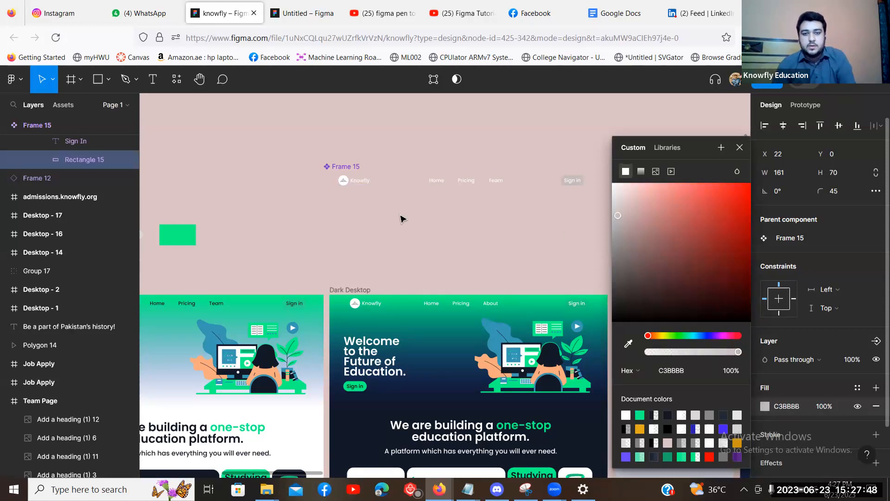
{"action": "left_click", "coordinate": [401, 218]}
{"action": "scroll", "coordinate": [373, 174], "scroll_direction": "right", "scroll_amount": 2}
{"action": "left_click", "coordinate": [374, 173]}
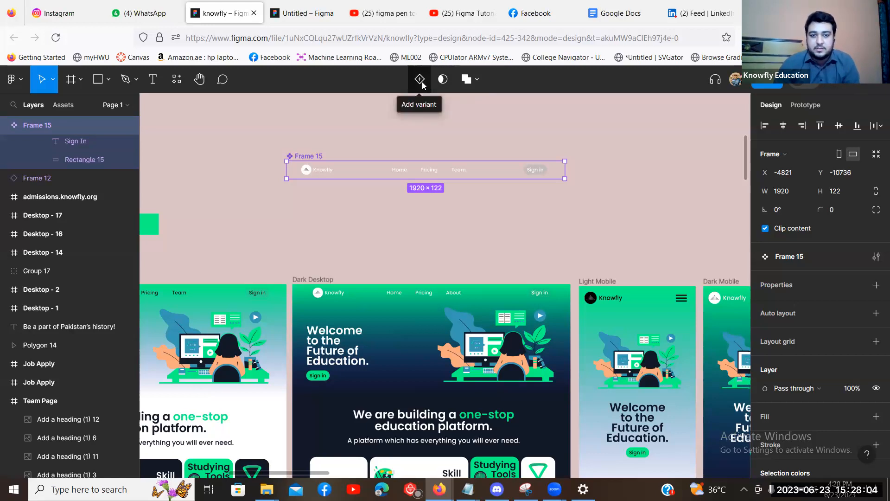
Add a second variant, Variant2, to the navbar component.
{"action": "left_click", "coordinate": [420, 80]}
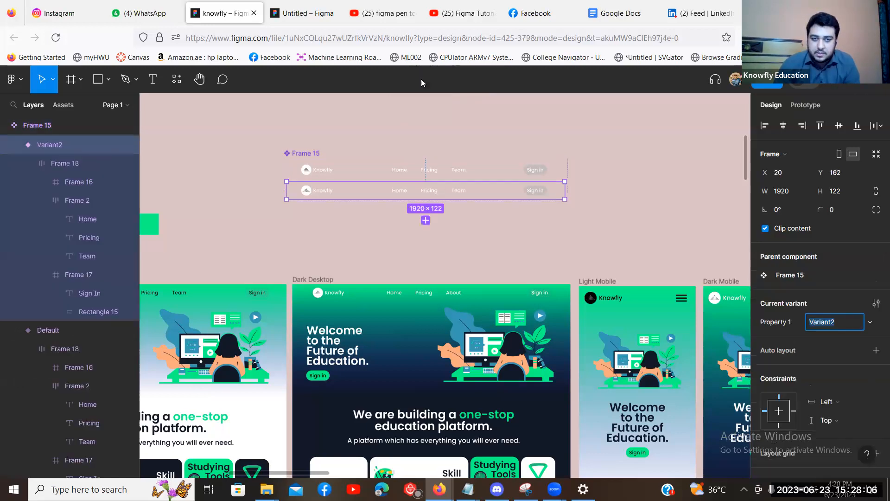
{"action": "left_click", "coordinate": [349, 177]}
{"action": "left_click", "coordinate": [344, 192]}
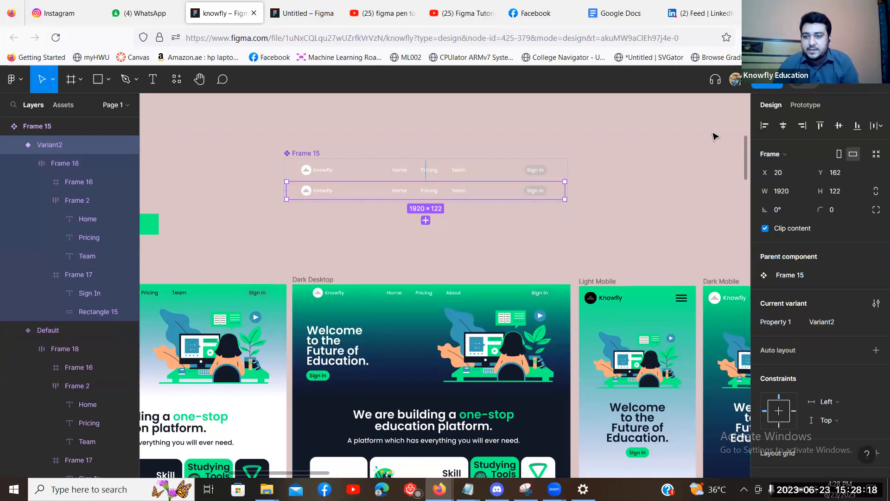
{"action": "scroll", "coordinate": [816, 313], "scroll_direction": "down", "scroll_amount": 2}
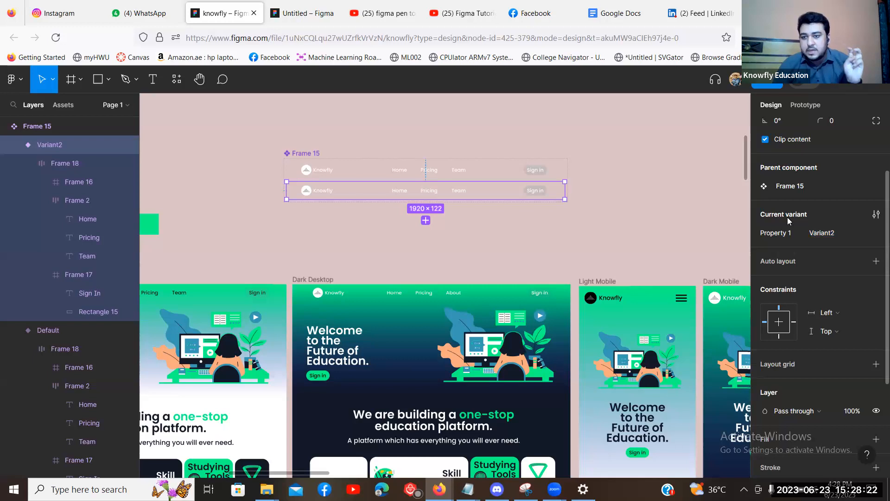
Rename the variant values Default to Light Mode and Variant2 to Dark Mode.
{"action": "left_click", "coordinate": [328, 175]}
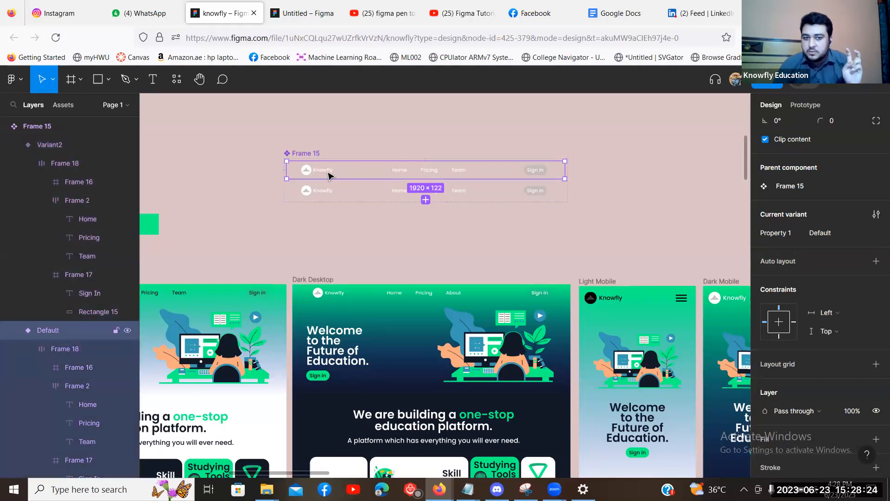
{"action": "left_click", "coordinate": [825, 238]}
{"action": "type", "text": "Light Mode"}
{"action": "key", "text": "Return"}
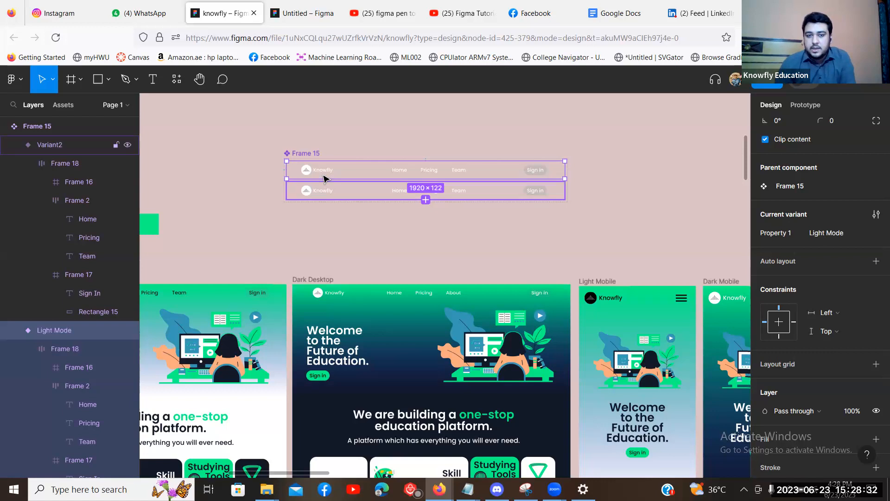
{"action": "left_click", "coordinate": [330, 191]}
{"action": "left_click", "coordinate": [836, 237]}
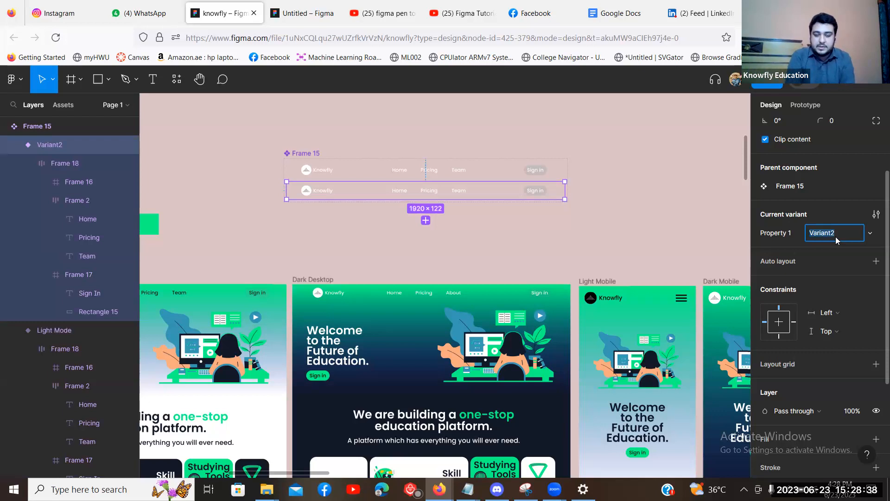
{"action": "type", "text": "Dark Mode"}
{"action": "key", "text": "Return"}
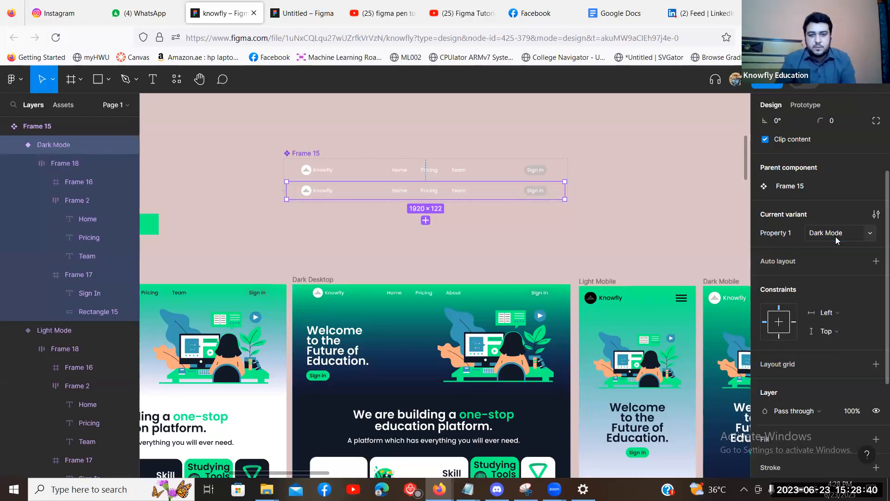
{"action": "left_click", "coordinate": [563, 223]}
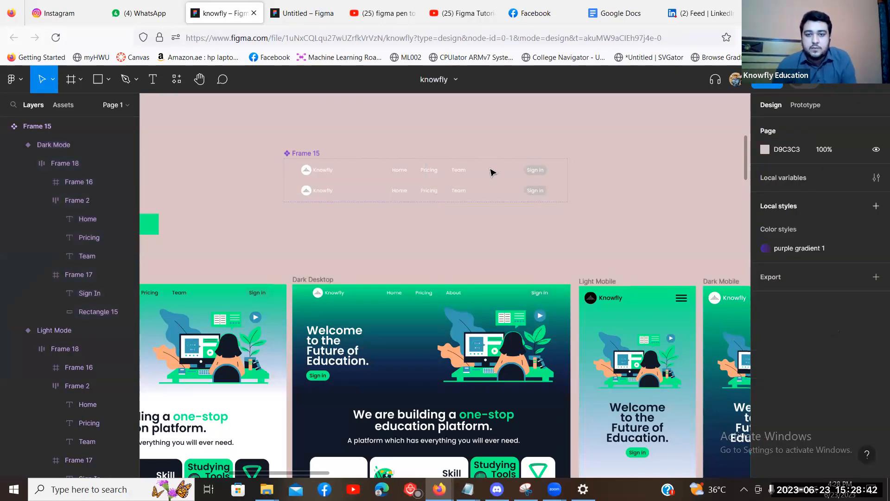
Select the Dark Mode variant, zoom in, and drill into its navbar contents.
{"action": "scroll", "coordinate": [493, 171], "scroll_direction": "left", "scroll_amount": 2}
{"action": "left_click", "coordinate": [467, 172]}
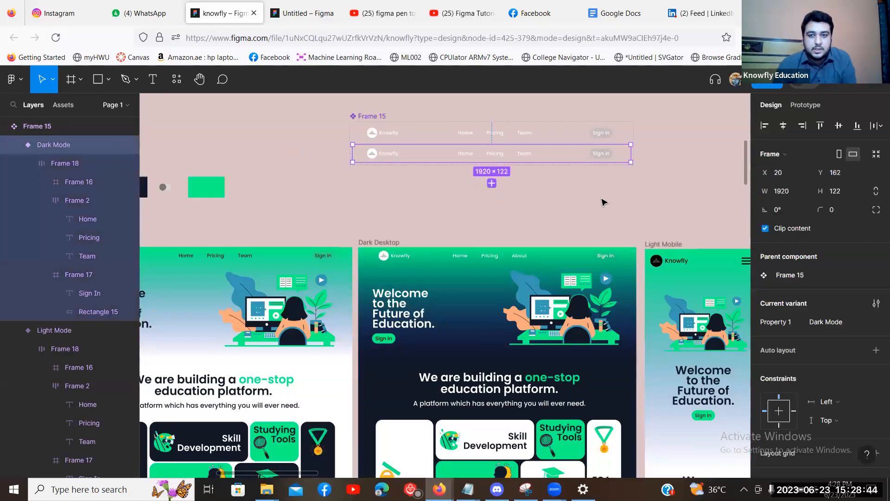
{"action": "scroll", "coordinate": [444, 285], "scroll_direction": "up", "scroll_amount": 3}
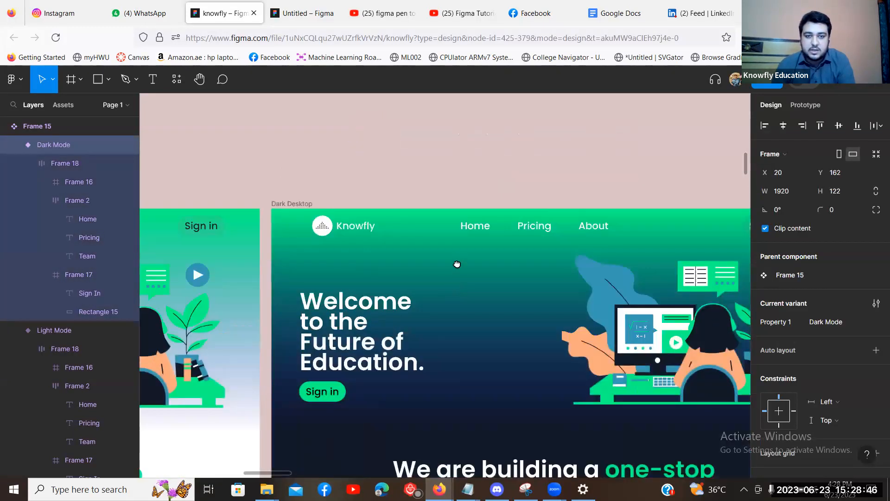
{"action": "scroll", "coordinate": [231, 186], "scroll_direction": "up", "scroll_amount": 4}
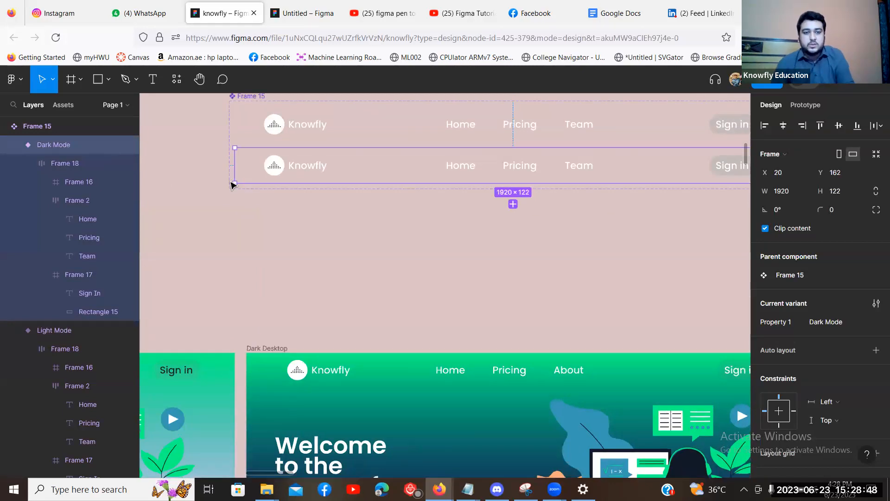
{"action": "scroll", "coordinate": [231, 185], "scroll_direction": "right", "scroll_amount": 2}
{"action": "scroll", "coordinate": [231, 182], "scroll_direction": "right", "scroll_amount": 1}
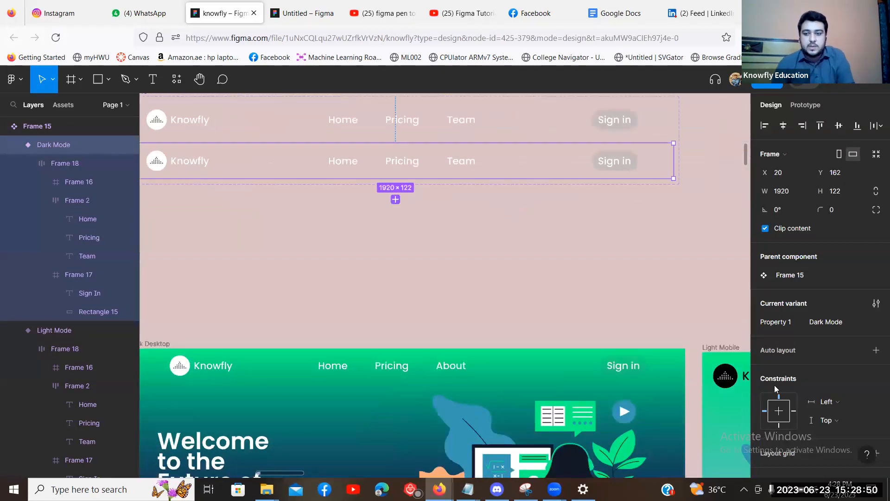
{"action": "scroll", "coordinate": [231, 182], "scroll_direction": "left", "scroll_amount": 1}
{"action": "double_click", "coordinate": [231, 182]}
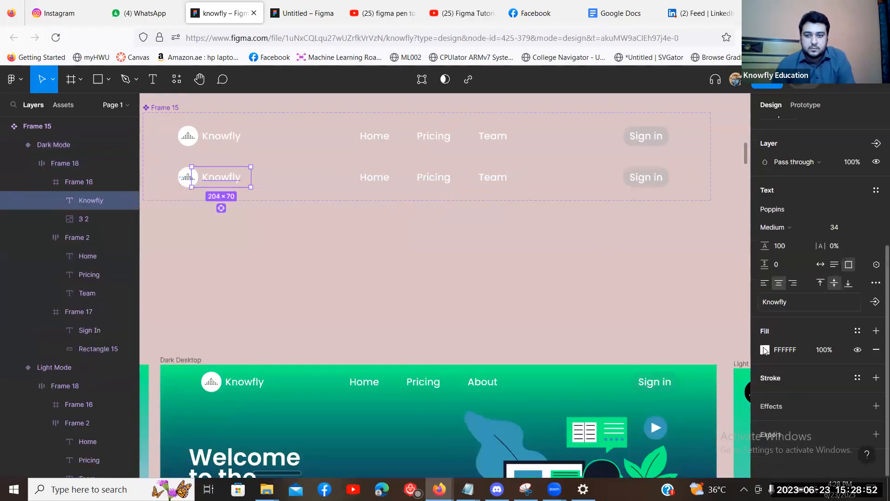
Set the Knowfly wordmark and the Home, Pricing, Team links to black 000000.
{"action": "left_click", "coordinate": [764, 349]}
{"action": "left_click", "coordinate": [376, 185]}
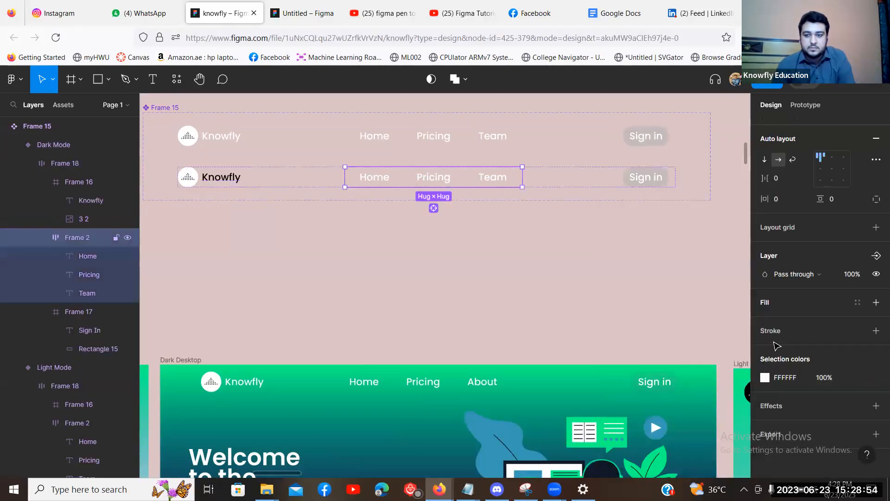
{"action": "left_click", "coordinate": [764, 377]}
{"action": "left_click_drag", "start_coordinate": [674, 280], "coordinate": [536, 281]}
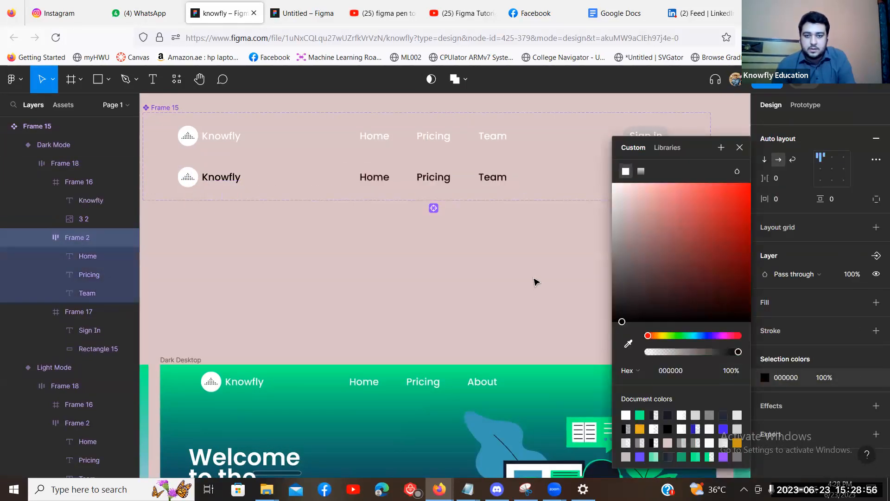
{"action": "left_click", "coordinate": [543, 260]}
Select the Sign in text layer and bring up its fill colour picker.
{"action": "scroll", "coordinate": [592, 203], "scroll_direction": "right", "scroll_amount": 2}
{"action": "double_click", "coordinate": [572, 183]}
{"action": "double_click", "coordinate": [572, 183]}
{"action": "double_click", "coordinate": [572, 184]}
{"action": "double_click", "coordinate": [572, 184]}
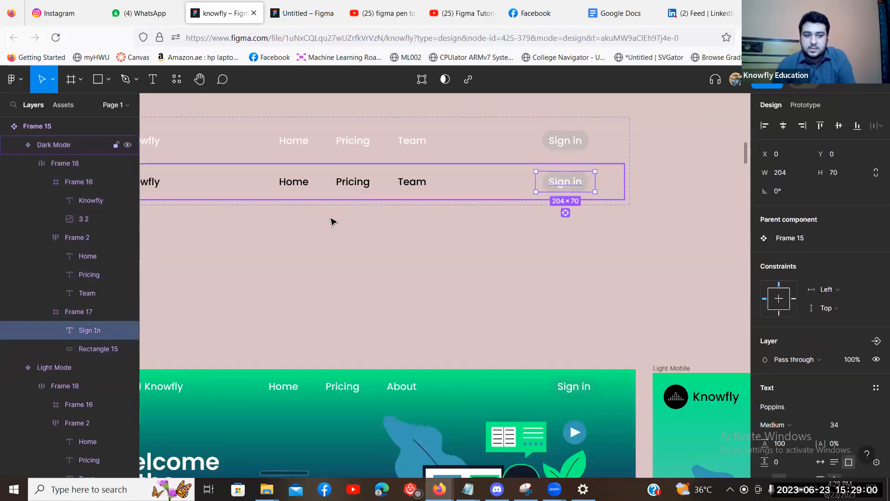
{"action": "scroll", "coordinate": [790, 391], "scroll_direction": "down", "scroll_amount": 3}
{"action": "left_click", "coordinate": [765, 414]}
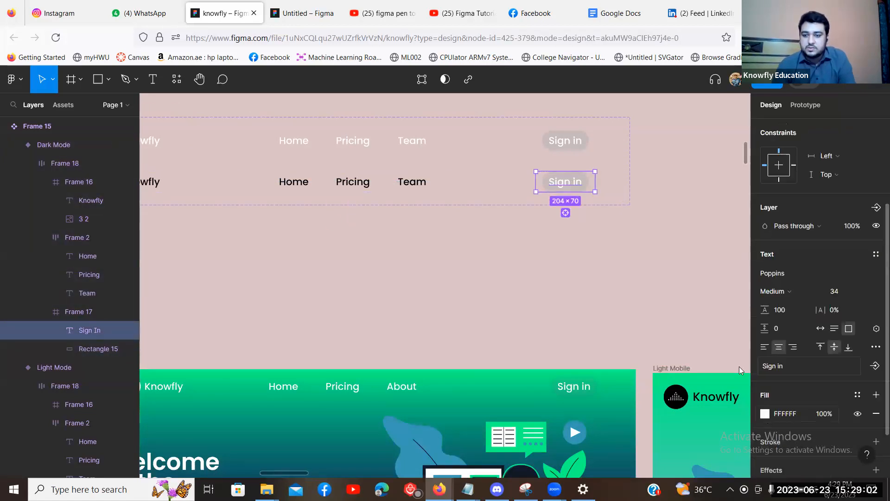
Set the Sign in button's Rectangle 15 fill to 827878.
{"action": "left_click", "coordinate": [558, 272]}
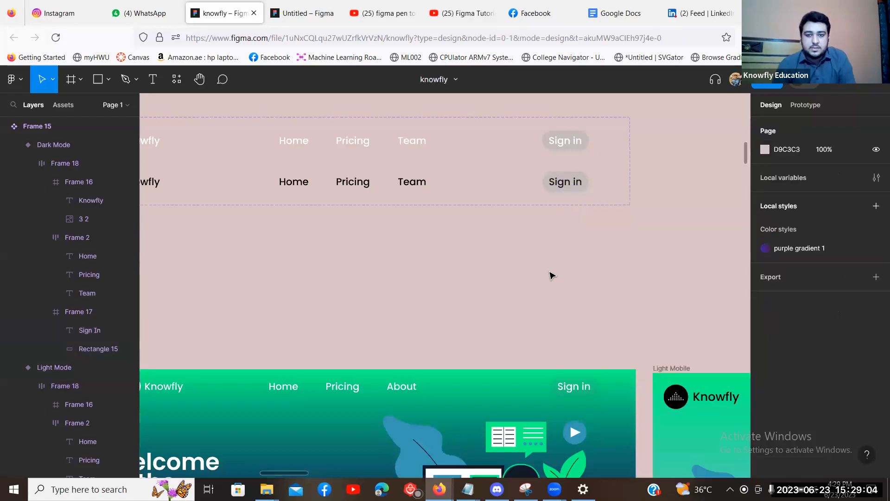
{"action": "left_click", "coordinate": [99, 347]}
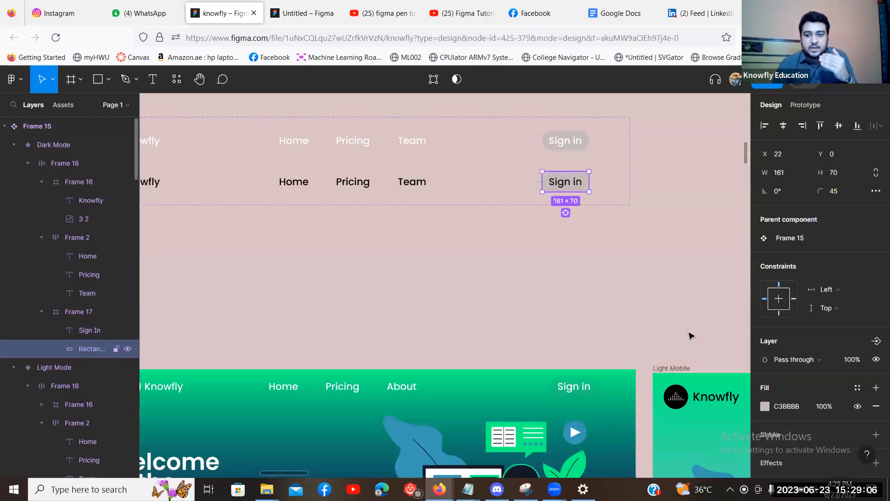
{"action": "scroll", "coordinate": [691, 334], "scroll_direction": "down", "scroll_amount": 5}
{"action": "scroll", "coordinate": [695, 301], "scroll_direction": "up", "scroll_amount": 2}
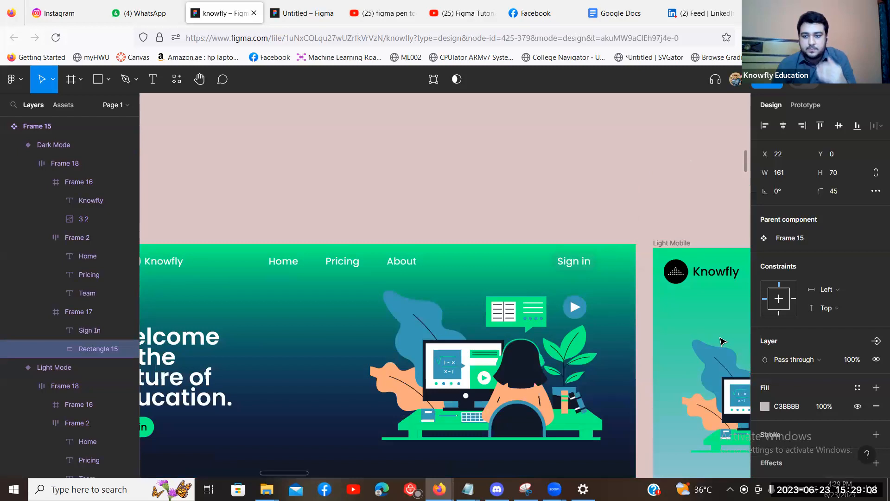
{"action": "scroll", "coordinate": [676, 265], "scroll_direction": "up", "scroll_amount": 3}
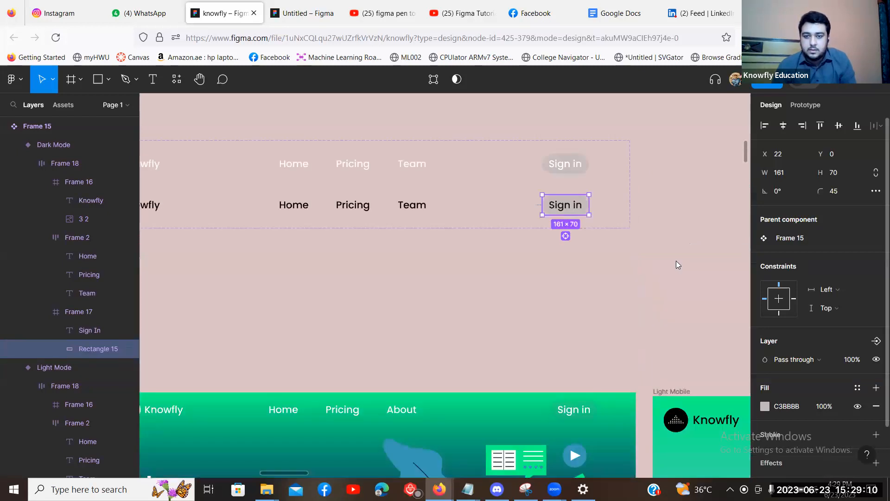
{"action": "left_click", "coordinate": [765, 406]}
{"action": "left_click_drag", "start_coordinate": [622, 269], "coordinate": [622, 250]}
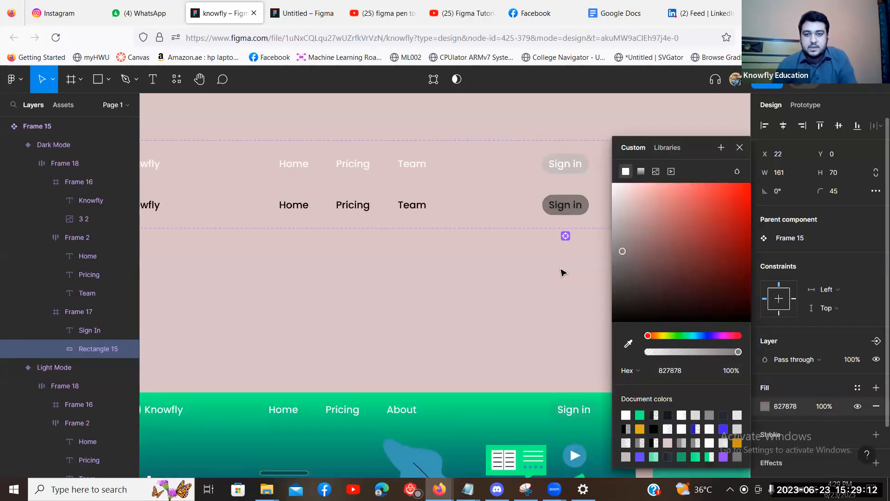
{"action": "left_click", "coordinate": [562, 272]}
Delete the white logo image '3 2' from the Dark Mode navbar's Frame 16.
{"action": "key", "text": "space"}
{"action": "left_click_drag", "start_coordinate": [610, 292], "coordinate": [652, 286]}
{"action": "left_click_drag", "start_coordinate": [167, 177], "coordinate": [228, 172]}
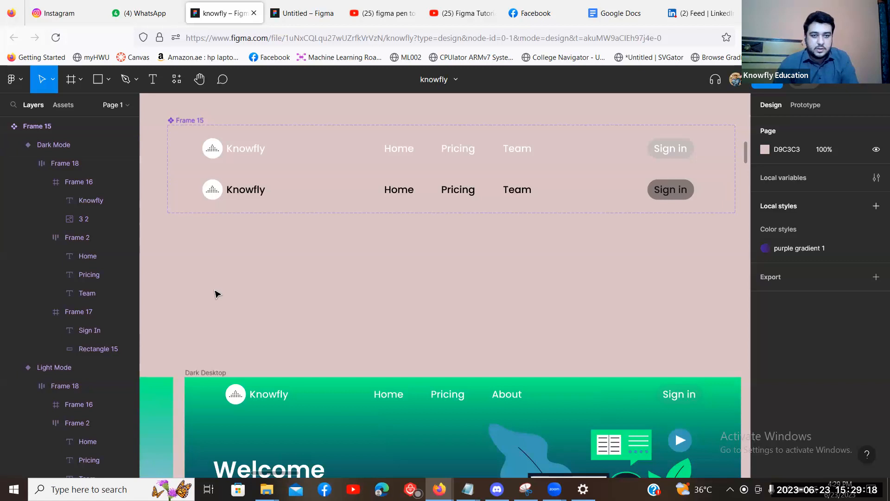
{"action": "left_click_drag", "start_coordinate": [308, 273], "coordinate": [333, 262]}
{"action": "scroll", "coordinate": [345, 188], "scroll_direction": "left", "scroll_amount": 5}
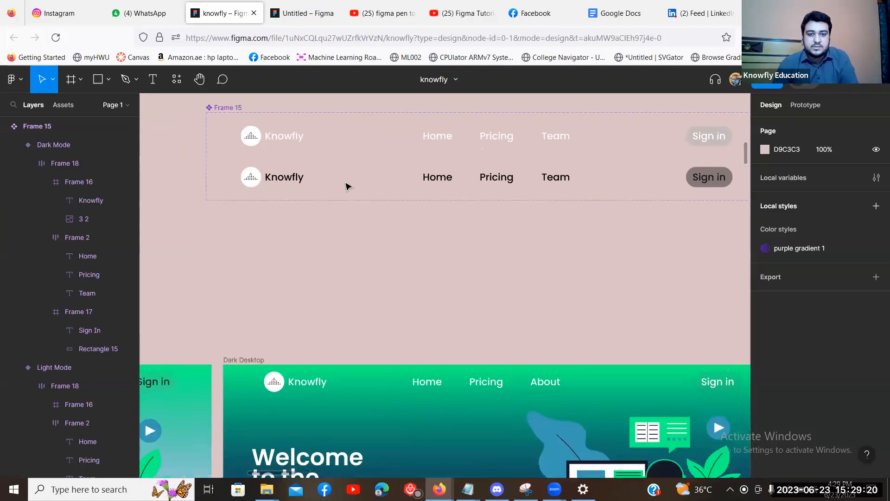
{"action": "left_click", "coordinate": [347, 182]}
{"action": "left_click", "coordinate": [347, 181]}
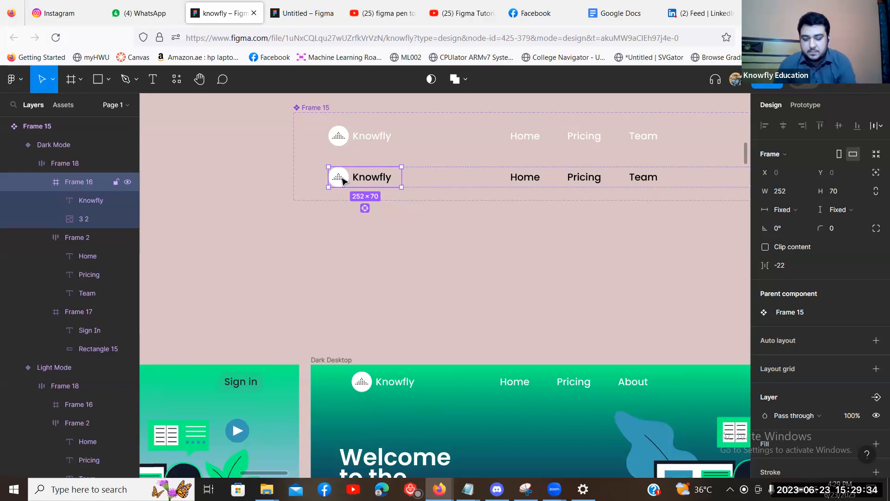
{"action": "left_click", "coordinate": [343, 181]}
{"action": "key", "text": "Delete"}
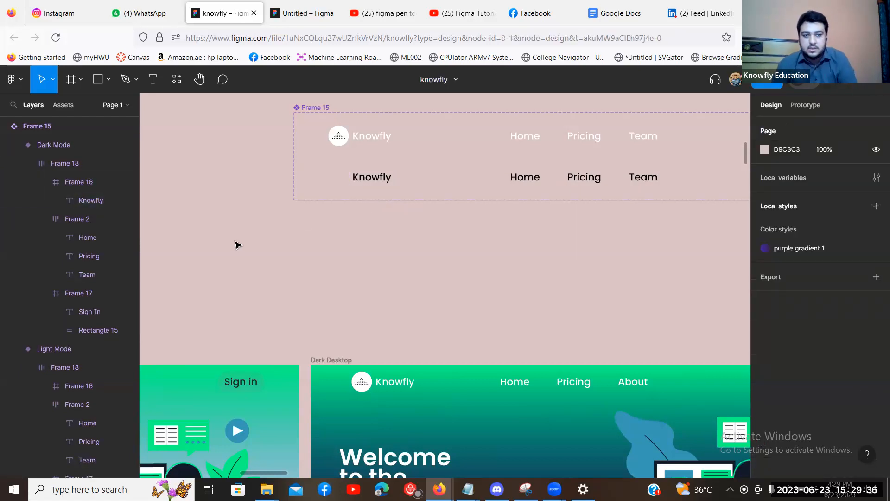
Copy the black logo '3 1' from Light Desktop into the Dark Mode navbar's Frame 16.
{"action": "scroll", "coordinate": [360, 204], "scroll_direction": "left", "scroll_amount": 3}
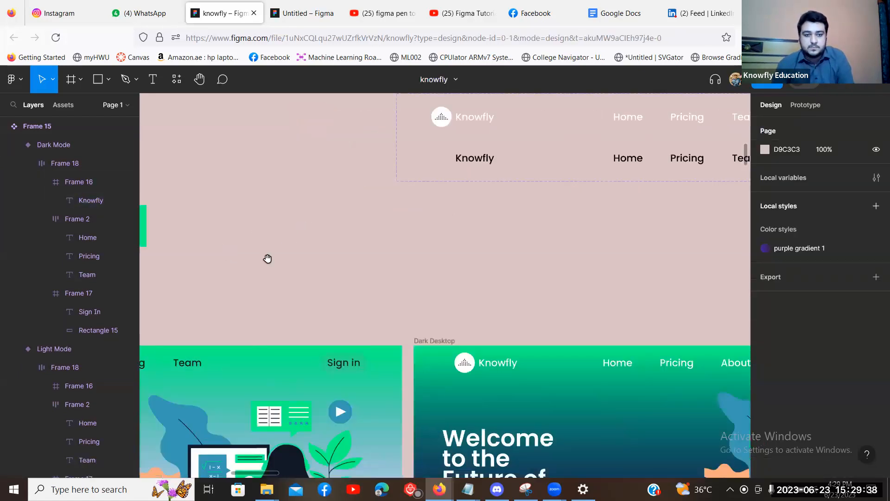
{"action": "scroll", "coordinate": [268, 258], "scroll_direction": "left", "scroll_amount": 5}
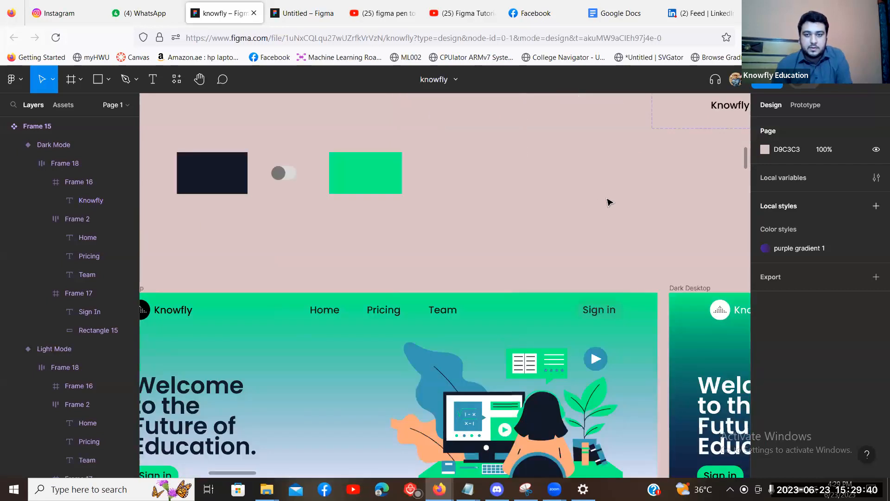
{"action": "scroll", "coordinate": [610, 202], "scroll_direction": "left", "scroll_amount": 2}
{"action": "double_click", "coordinate": [250, 279]}
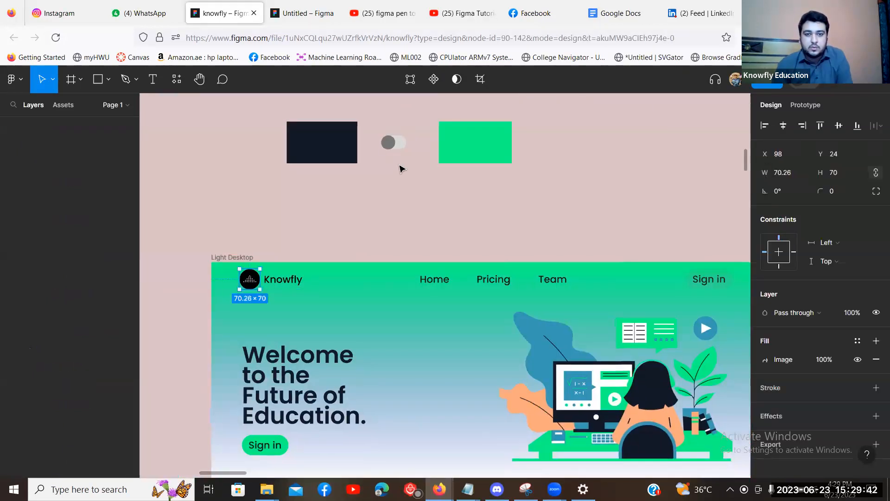
{"action": "left_click", "coordinate": [401, 168]}
{"action": "scroll", "coordinate": [459, 231], "scroll_direction": "right", "scroll_amount": 3}
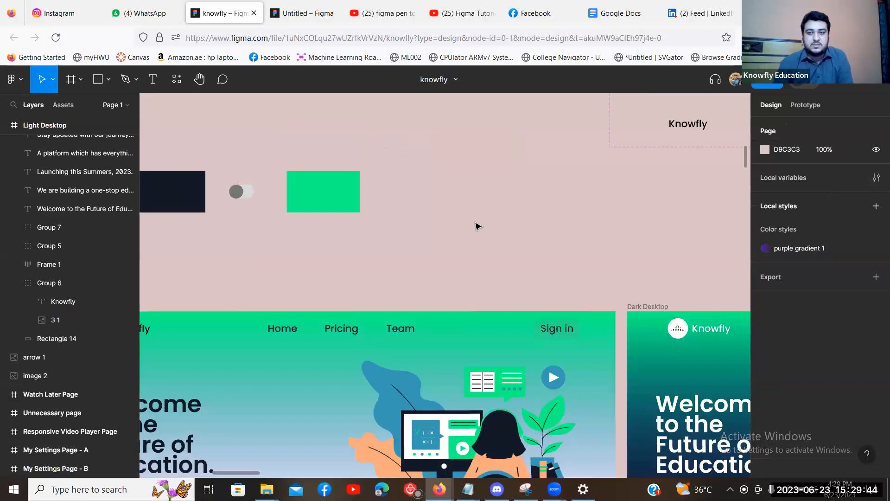
{"action": "scroll", "coordinate": [478, 227], "scroll_direction": "right", "scroll_amount": 5}
{"action": "key", "text": "ctrl+z"}
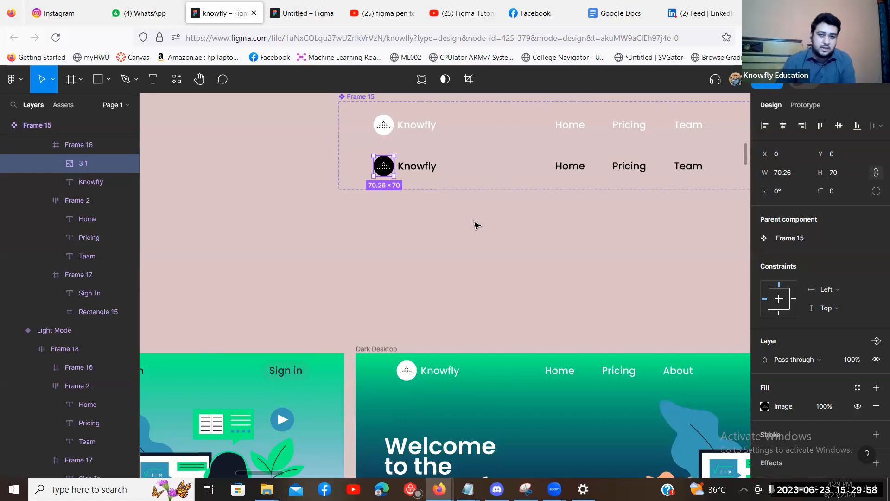
Inspect the Dark Mode variant and its inner auto-layout row Frame 18.
{"action": "left_click", "coordinate": [562, 226]}
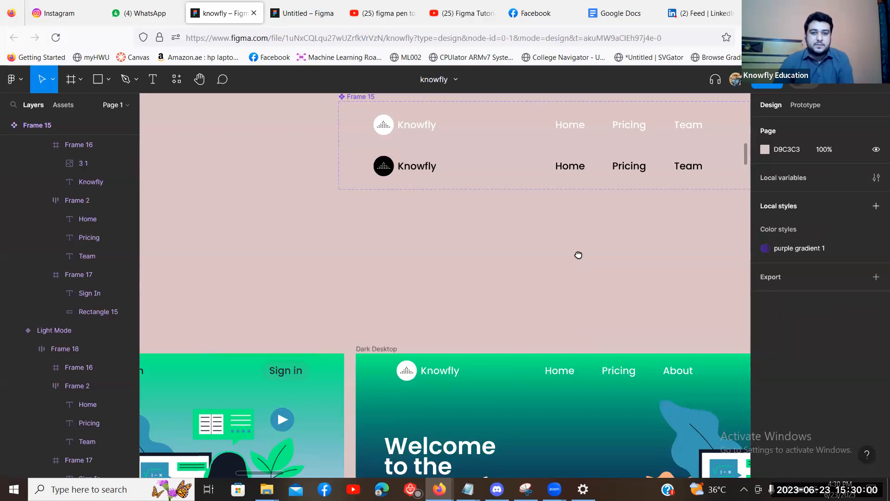
{"action": "scroll", "coordinate": [576, 255], "scroll_direction": "right", "scroll_amount": 5}
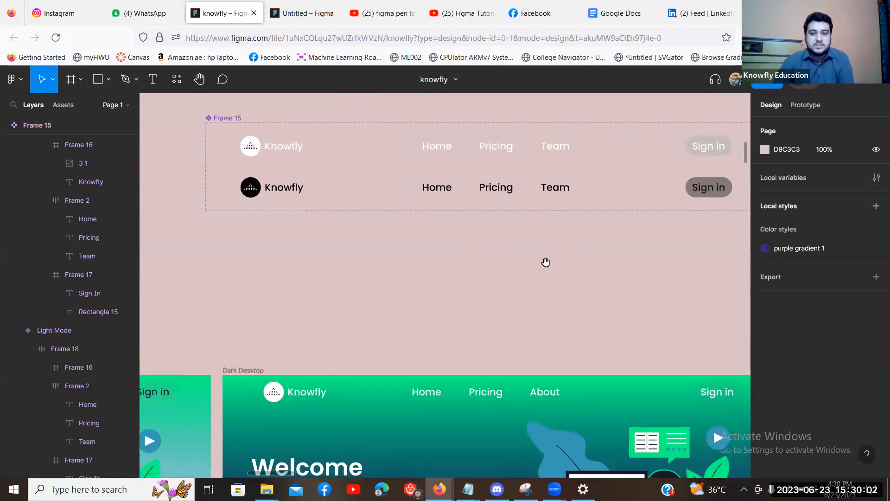
{"action": "scroll", "coordinate": [276, 193], "scroll_direction": "right", "scroll_amount": 1}
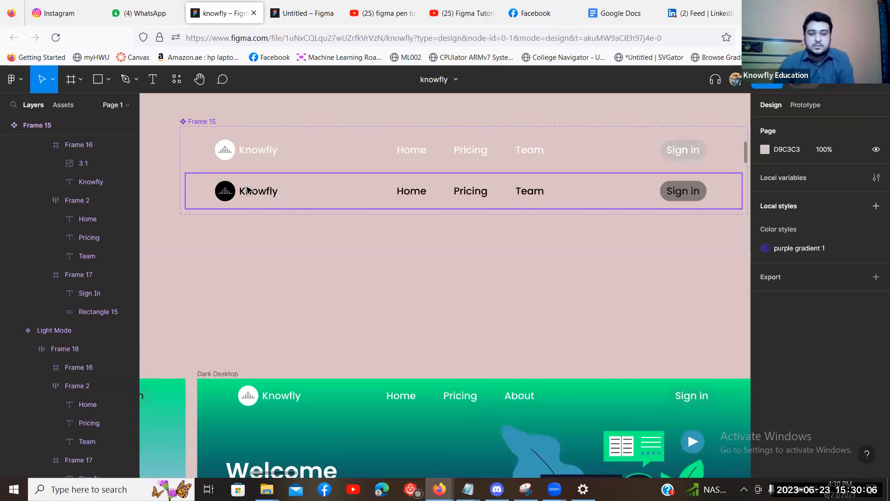
{"action": "left_click", "coordinate": [247, 190]}
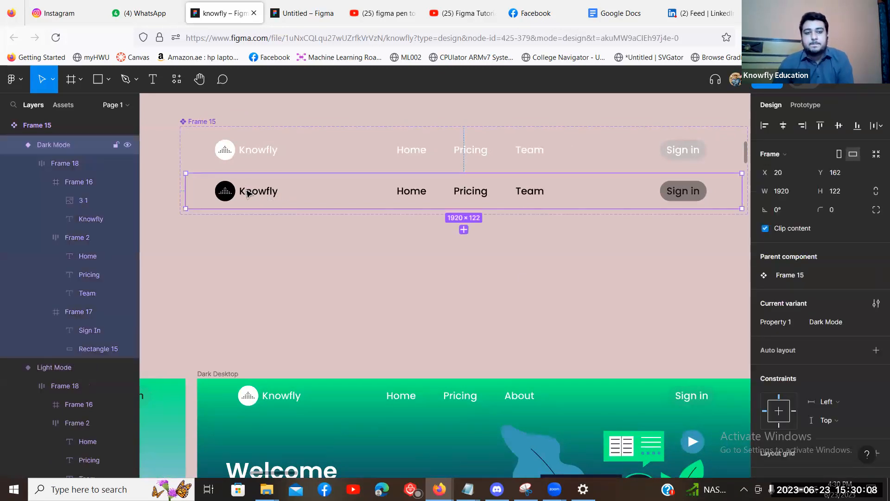
{"action": "left_click", "coordinate": [513, 190]}
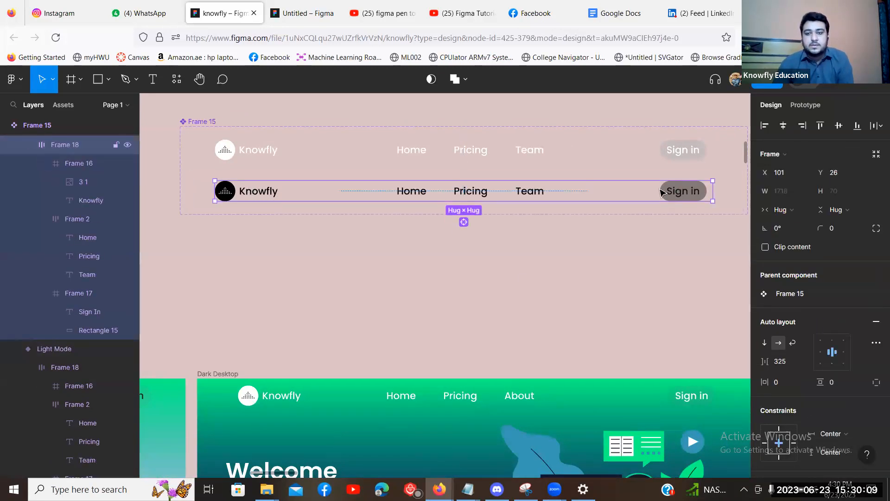
Deselect and show the Assets panel listing the Knowfly navbar component set.
{"action": "left_click", "coordinate": [224, 252]}
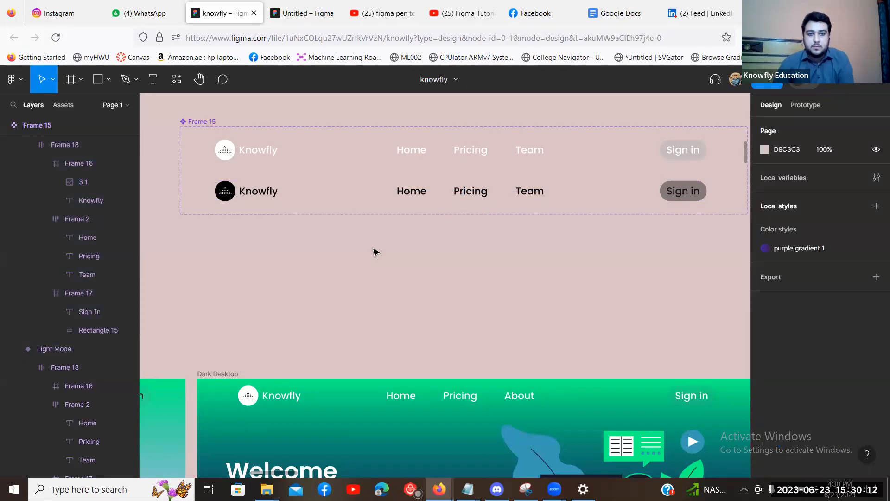
{"action": "left_click", "coordinate": [65, 104]}
{"action": "scroll", "coordinate": [221, 286], "scroll_direction": "up", "scroll_amount": 5}
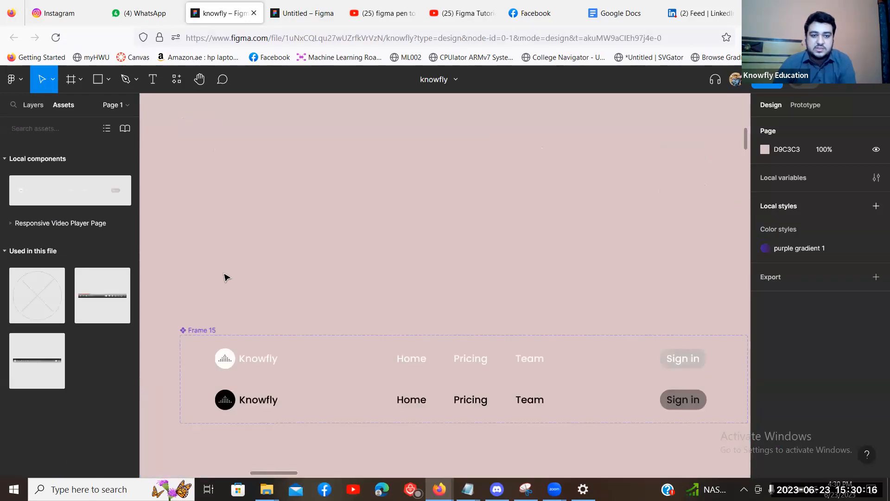
Place a Frame 15 navbar instance on the canvas and switch it to Dark Mode.
{"action": "type", "text": "-"}
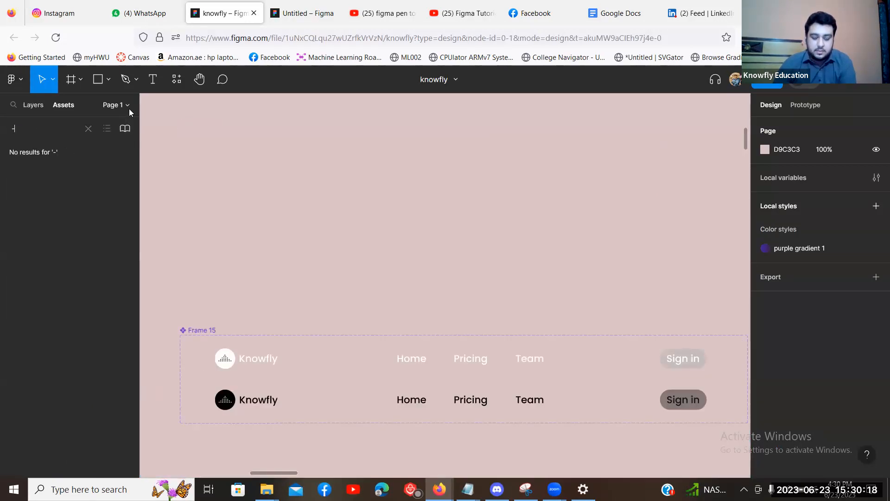
{"action": "key", "text": "BackSpace"}
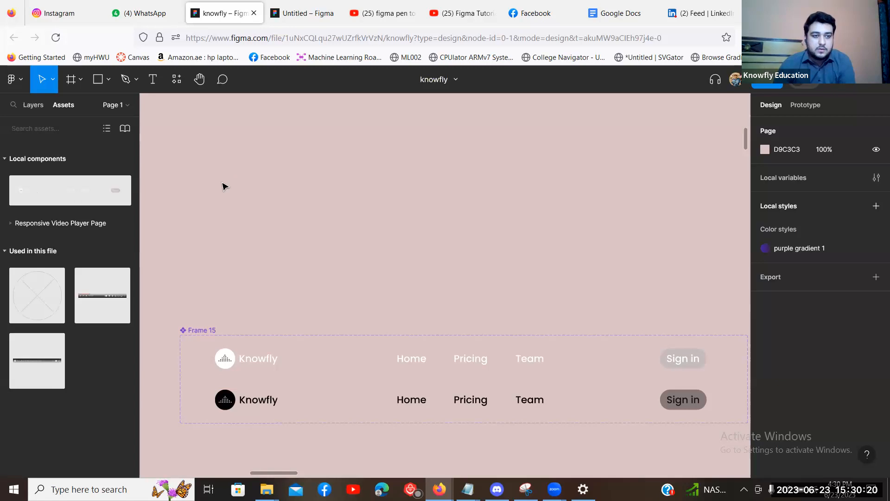
{"action": "scroll", "coordinate": [222, 186], "scroll_direction": "up", "scroll_amount": 5}
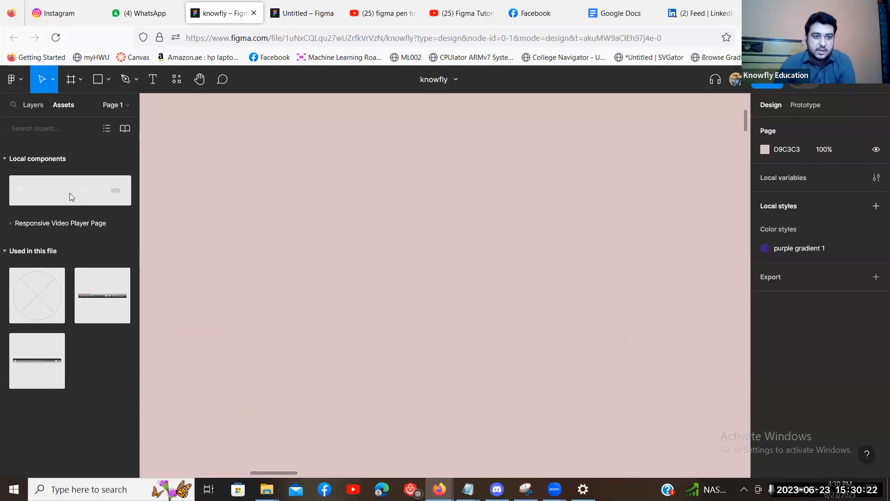
{"action": "left_click_drag", "start_coordinate": [29, 189], "coordinate": [336, 166]}
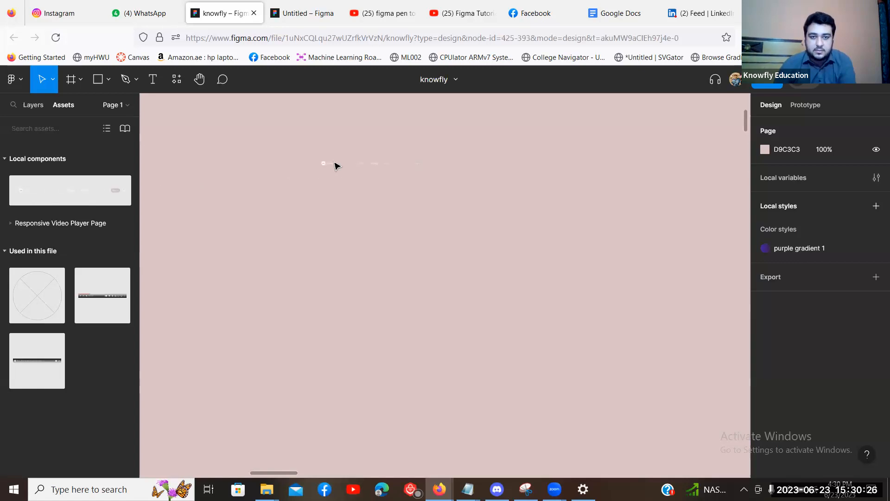
{"action": "scroll", "coordinate": [827, 234], "scroll_direction": "down", "scroll_amount": 1}
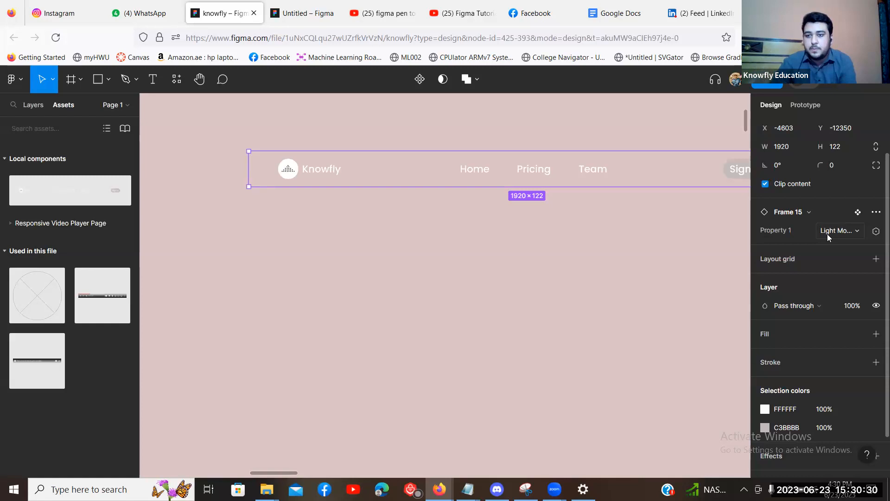
{"action": "left_click", "coordinate": [827, 235]}
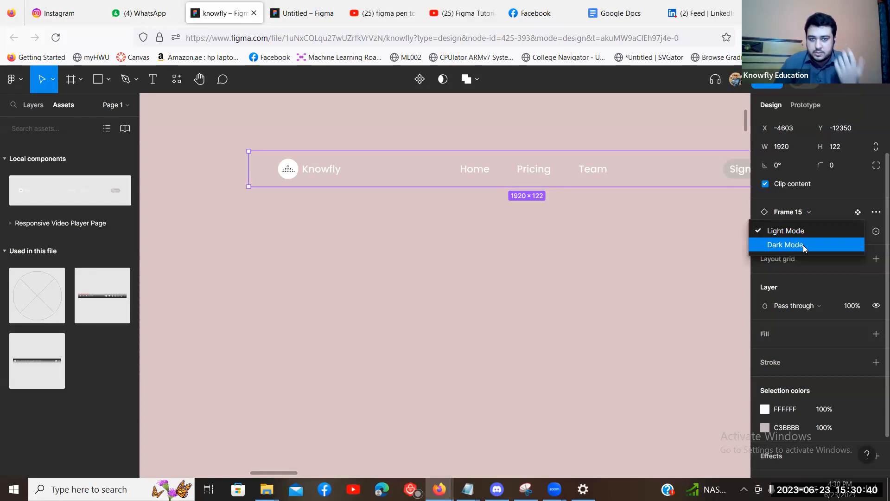
{"action": "left_click", "coordinate": [803, 244]}
Zoom out and place a second navbar instance, left in Light Mode.
{"action": "left_click_drag", "start_coordinate": [603, 226], "coordinate": [465, 219]}
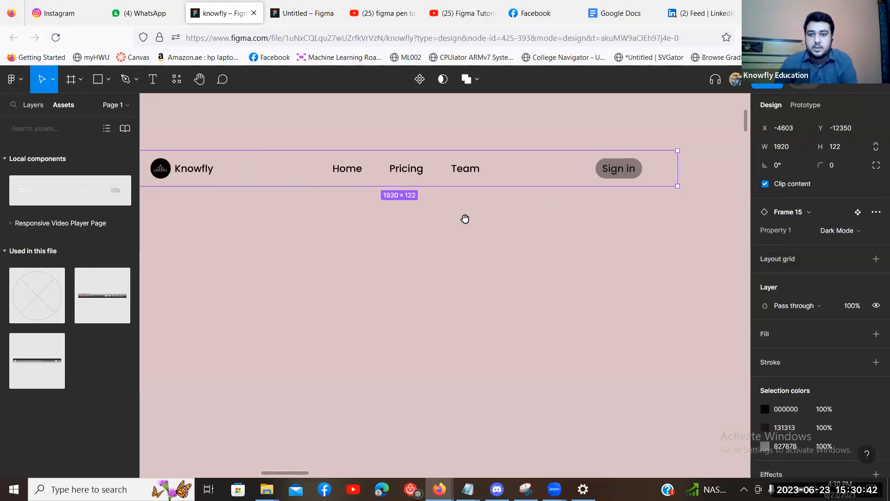
{"action": "key", "text": "ctrl+minus"}
{"action": "left_click_drag", "start_coordinate": [58, 190], "coordinate": [354, 173]}
Line up the light navbar instance above the dark one.
{"action": "left_click", "coordinate": [262, 192]}
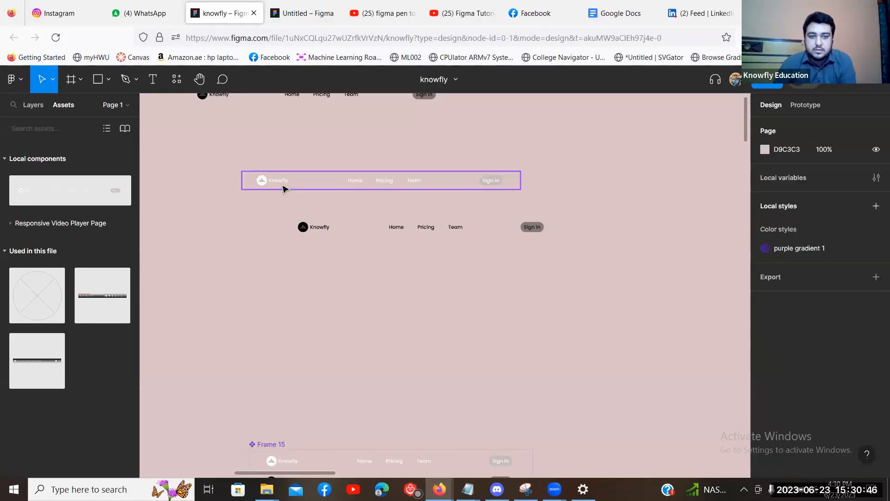
{"action": "left_click_drag", "start_coordinate": [301, 184], "coordinate": [349, 203]}
{"action": "left_click", "coordinate": [531, 261]}
{"action": "scroll", "coordinate": [531, 260], "scroll_direction": "down", "scroll_amount": 3}
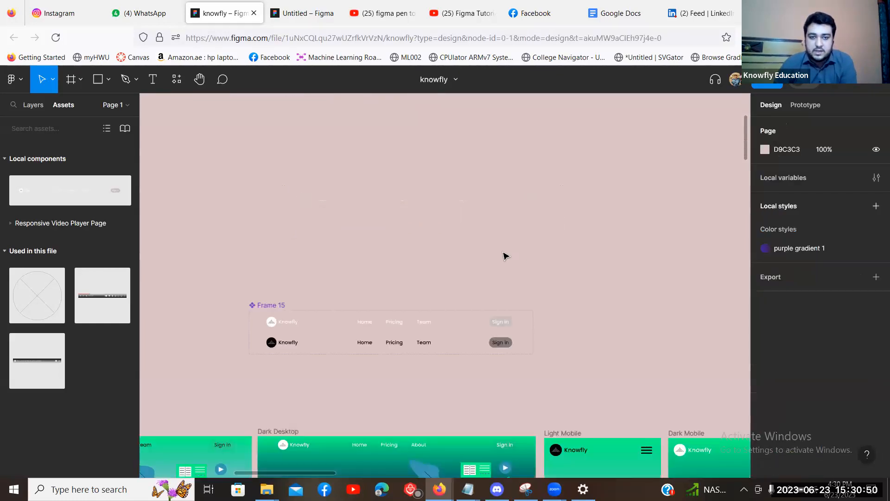
{"action": "scroll", "coordinate": [505, 256], "scroll_direction": "down", "scroll_amount": 3}
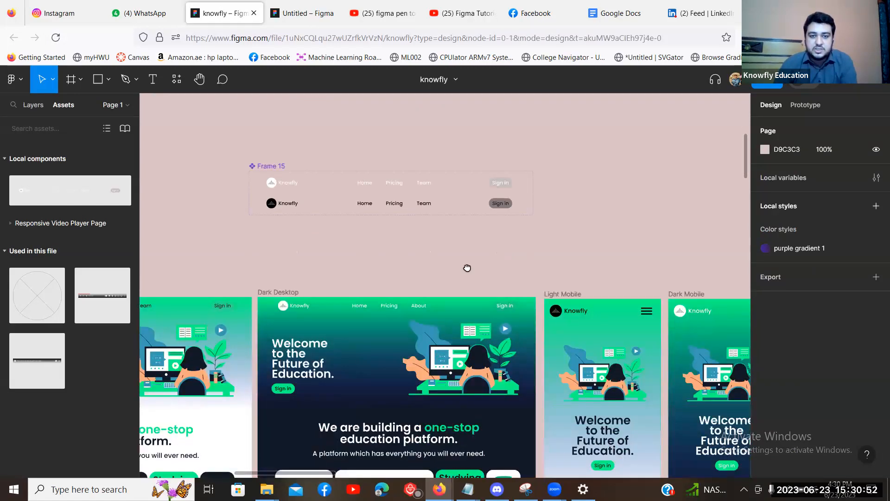
{"action": "scroll", "coordinate": [467, 268], "scroll_direction": "up", "scroll_amount": 3}
{"action": "scroll", "coordinate": [522, 168], "scroll_direction": "up", "scroll_amount": 1}
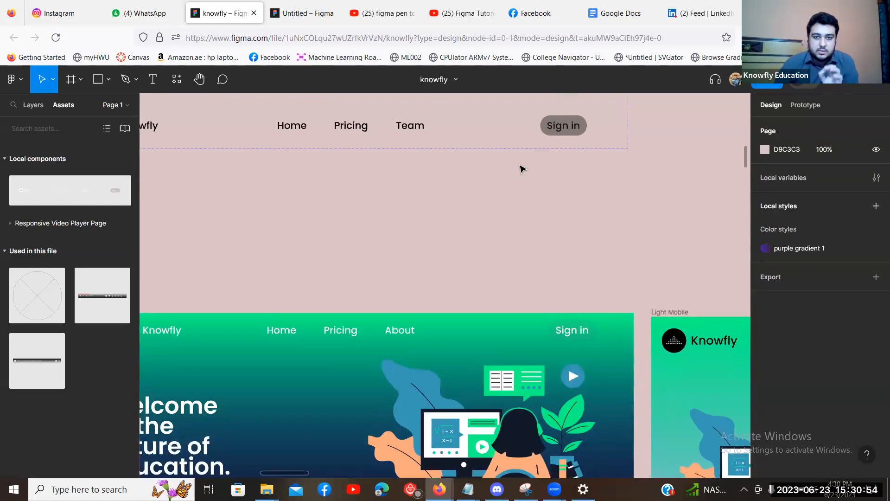
Change the light navbar's third link text from Team to About.
{"action": "double_click", "coordinate": [520, 165]}
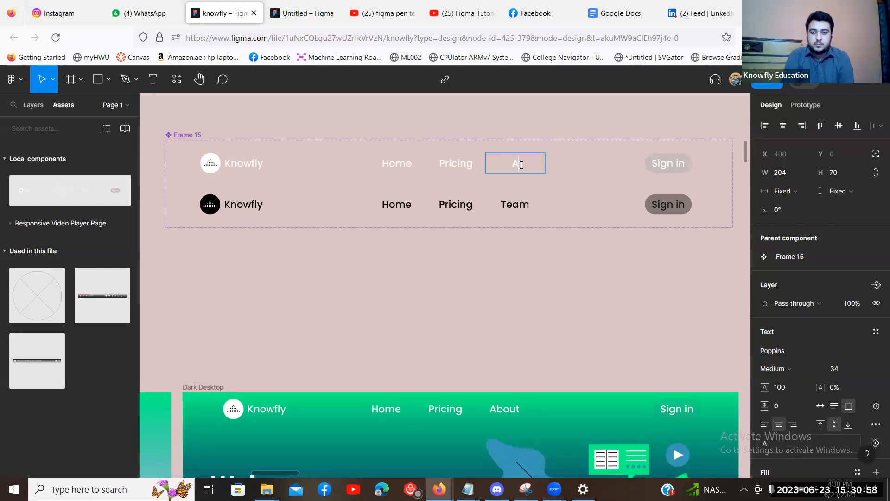
{"action": "type", "text": "bout"}
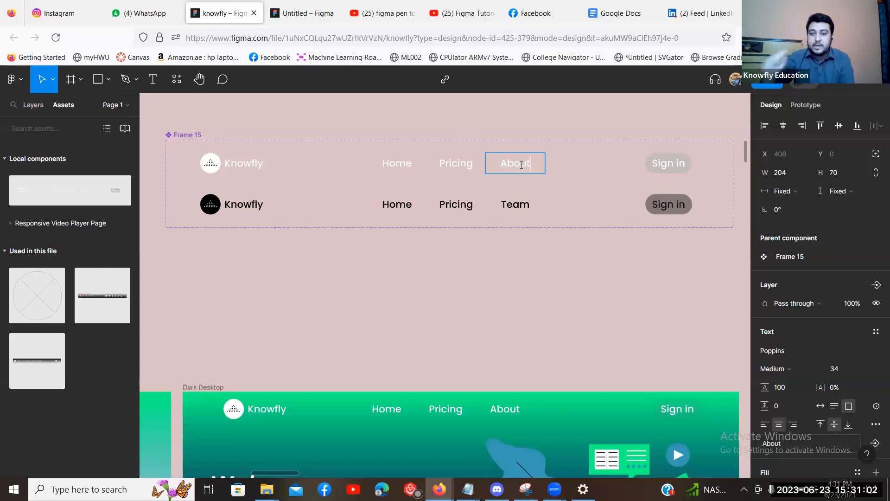
{"action": "key", "text": "Escape"}
{"action": "left_click", "coordinate": [584, 280]}
{"action": "left_click", "coordinate": [584, 280]}
{"action": "scroll", "coordinate": [584, 280], "scroll_direction": "up", "scroll_amount": 3}
{"action": "key", "text": "ctrl+minus"}
{"action": "scroll", "coordinate": [580, 283], "scroll_direction": "up", "scroll_amount": 5}
{"action": "key", "text": "ctrl+plus"}
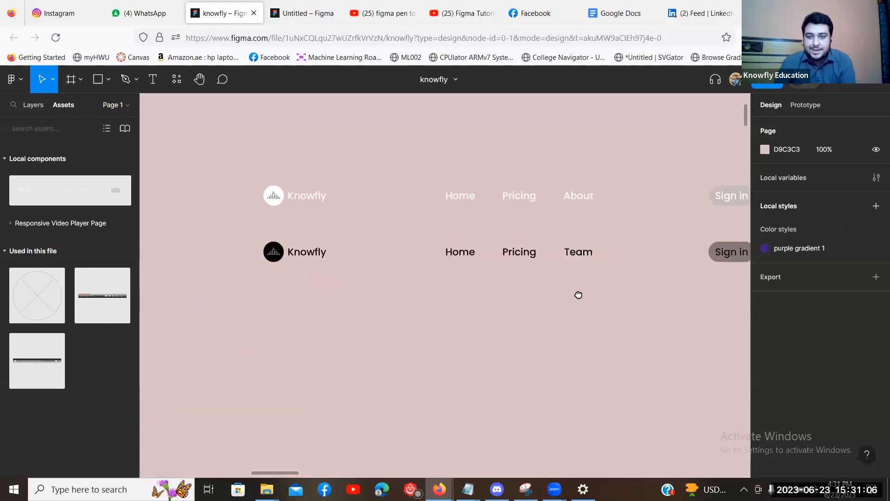
{"action": "scroll", "coordinate": [579, 295], "scroll_direction": "right", "scroll_amount": 3}
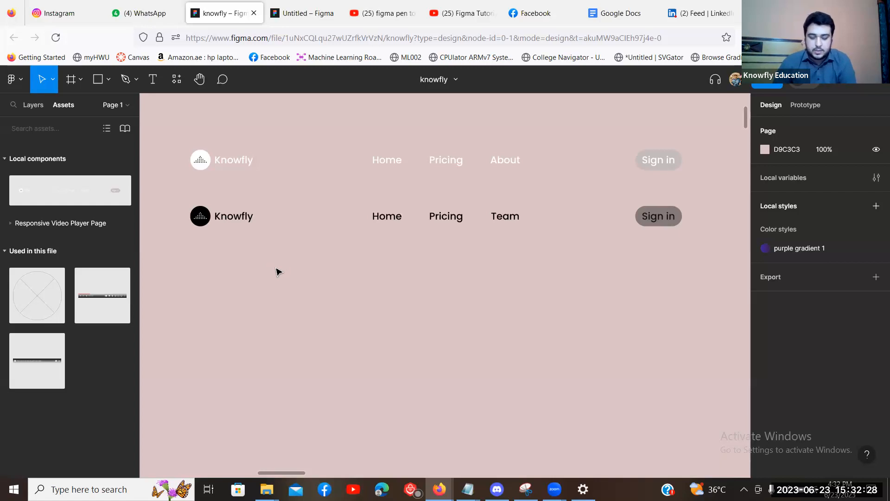
Delete the dark navbar variant from the Frame 15 component set.
{"action": "scroll", "coordinate": [277, 272], "scroll_direction": "down", "scroll_amount": 3}
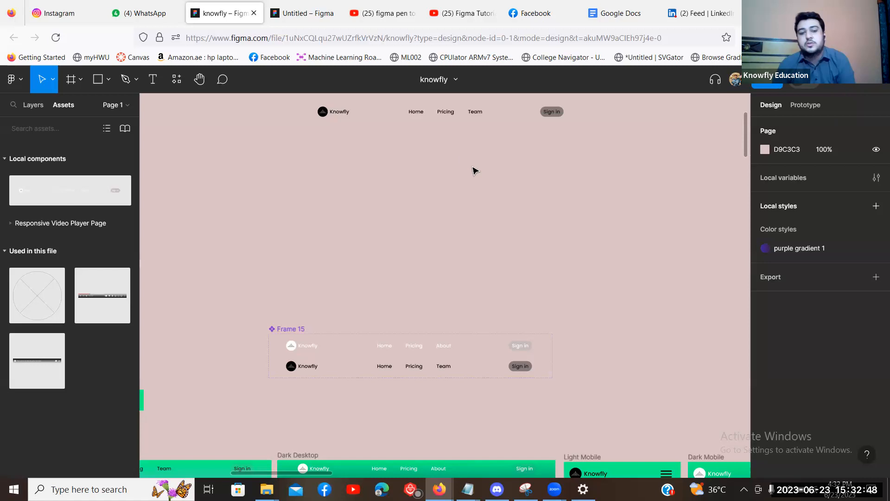
{"action": "scroll", "coordinate": [473, 170], "scroll_direction": "down", "scroll_amount": 3}
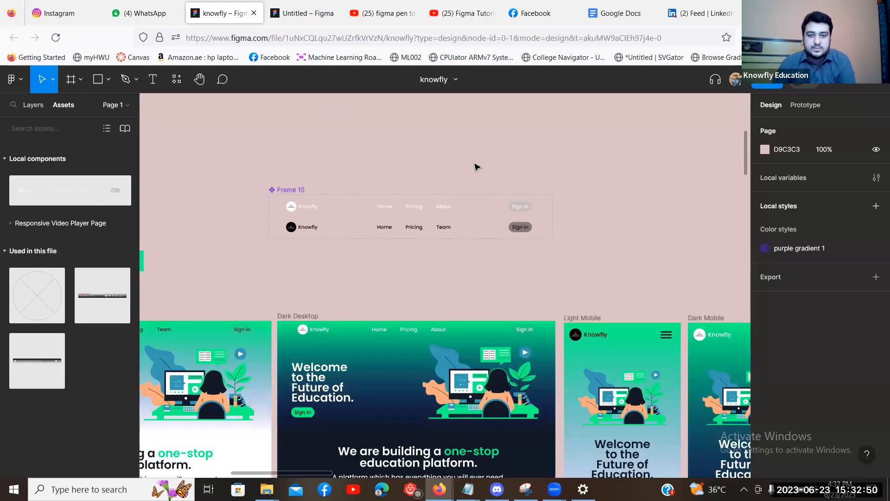
{"action": "left_click", "coordinate": [301, 227]}
{"action": "key", "text": "Delete"}
{"action": "left_click", "coordinate": [306, 209]}
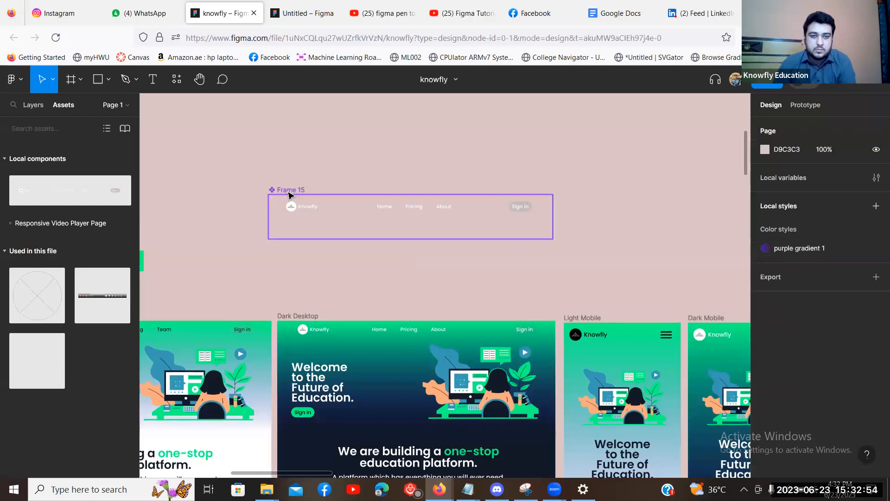
Select the remaining Light Mode variant, then its parent Frame 15 component set.
{"action": "scroll", "coordinate": [306, 192], "scroll_direction": "down", "scroll_amount": 2}
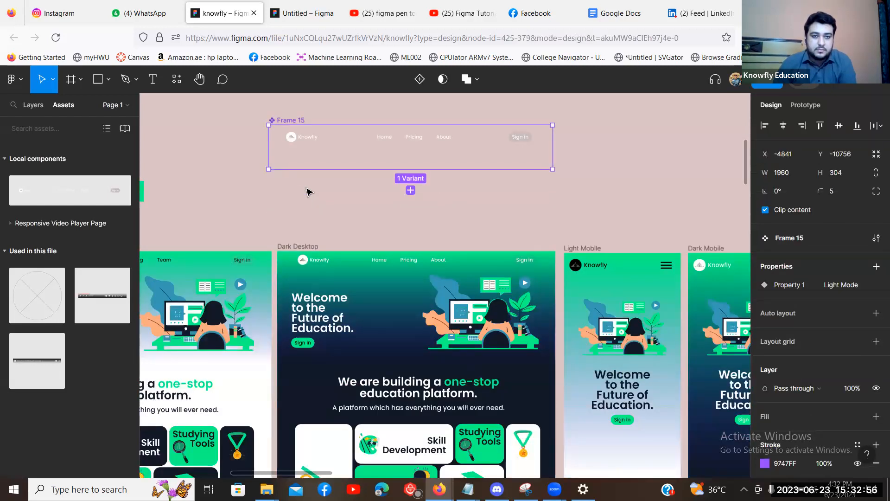
{"action": "key", "text": "ctrl+plus"}
{"action": "scroll", "coordinate": [313, 202], "scroll_direction": "up", "scroll_amount": 3}
{"action": "key", "text": "ctrl+minus"}
{"action": "scroll", "coordinate": [324, 182], "scroll_direction": "down", "scroll_amount": 1}
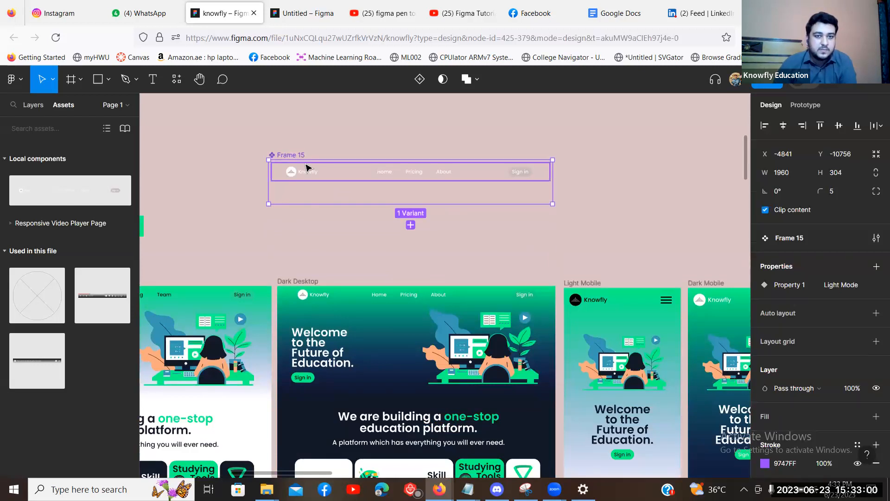
{"action": "left_click", "coordinate": [328, 175]}
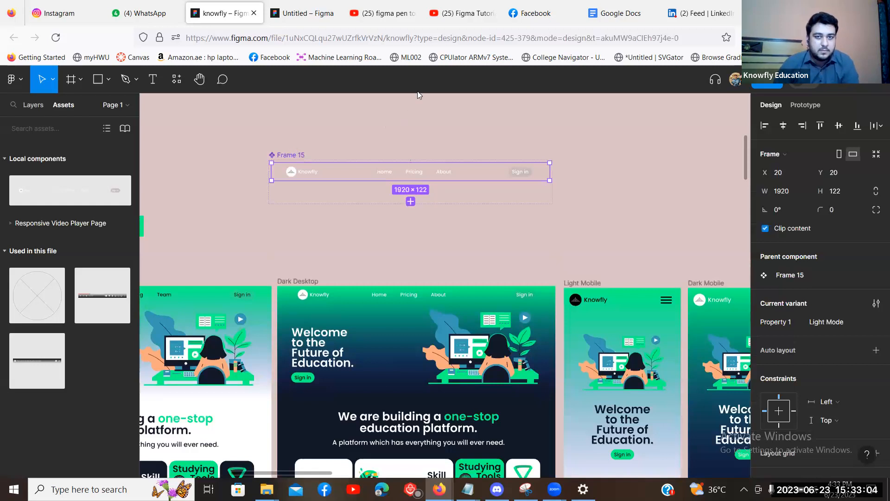
{"action": "key", "text": "Escape"}
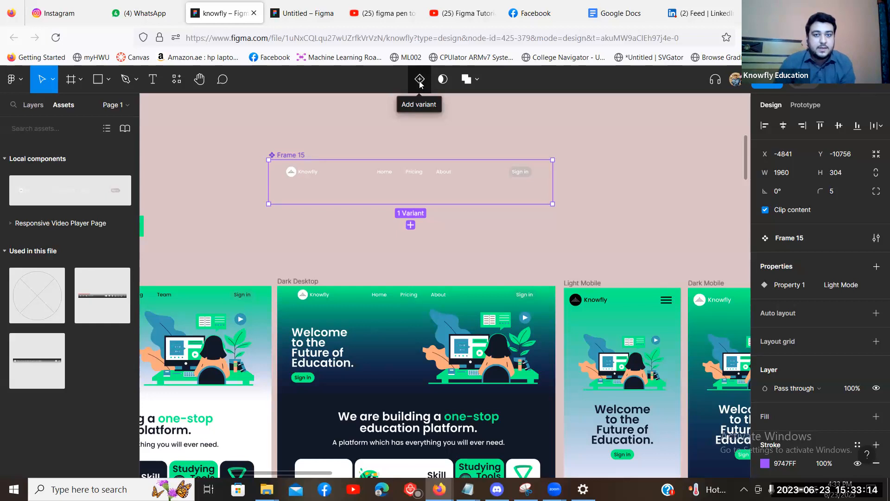
Add a second navbar variant and make its Knowfly wordmark black.
{"action": "left_click", "coordinate": [420, 83]}
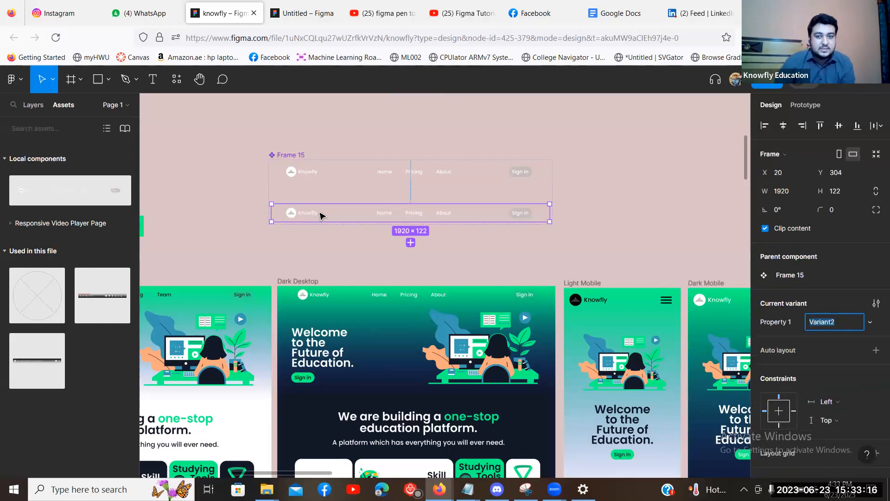
{"action": "scroll", "coordinate": [322, 213], "scroll_direction": "down", "scroll_amount": 3}
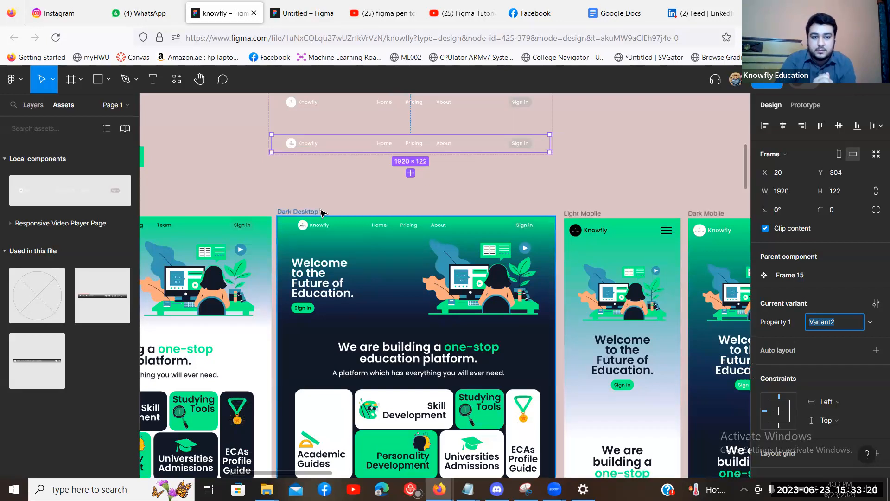
{"action": "double_click", "coordinate": [306, 148]}
{"action": "double_click", "coordinate": [306, 146]}
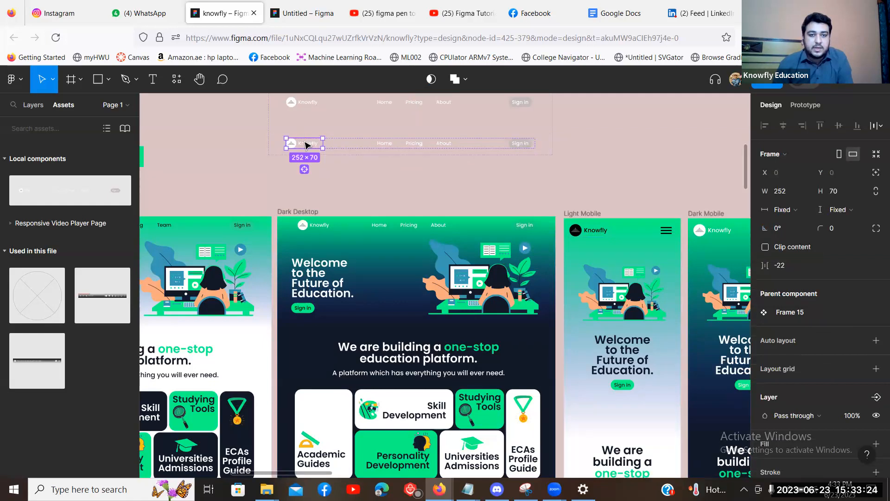
{"action": "double_click", "coordinate": [306, 145]}
{"action": "scroll", "coordinate": [791, 394], "scroll_direction": "down", "scroll_amount": 5}
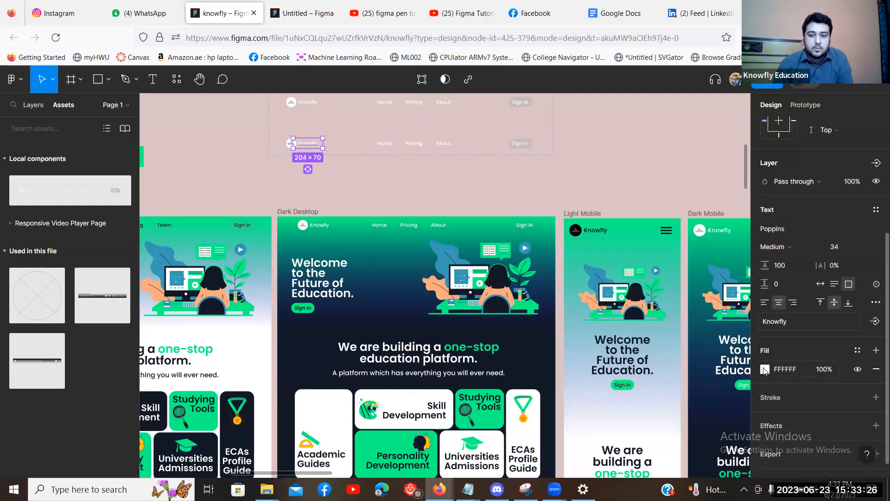
{"action": "left_click", "coordinate": [764, 369]}
{"action": "left_click_drag", "start_coordinate": [739, 311], "coordinate": [754, 326]}
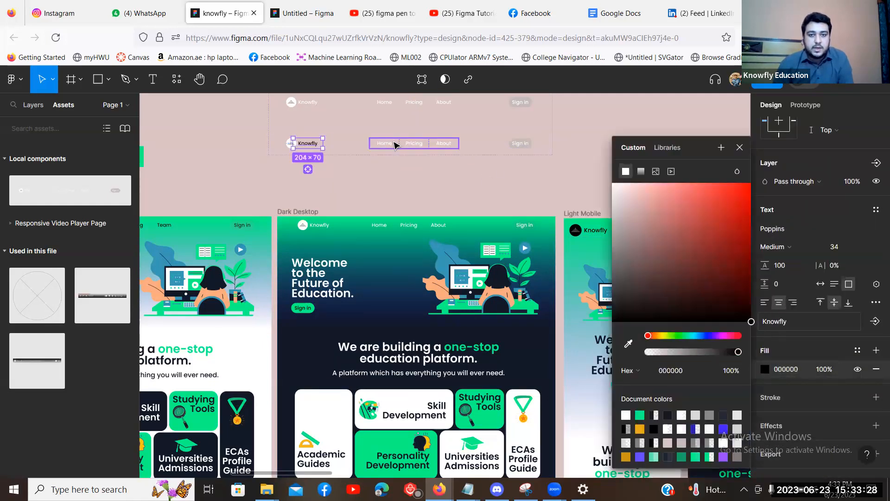
Set the Home, Pricing, About links and Sign in label to black 000000.
{"action": "left_click", "coordinate": [395, 145]}
{"action": "left_click", "coordinate": [765, 377]}
{"action": "left_click_drag", "start_coordinate": [694, 281], "coordinate": [753, 324]}
{"action": "left_click", "coordinate": [520, 145]}
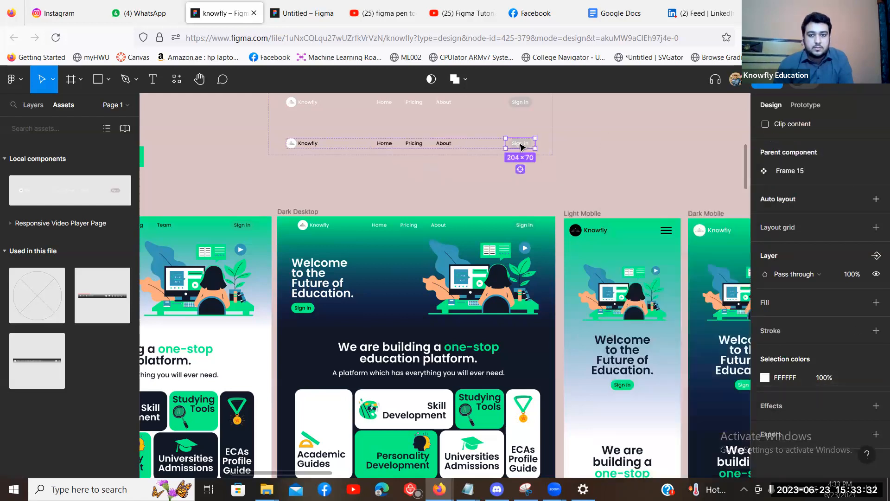
{"action": "key", "text": "Return"}
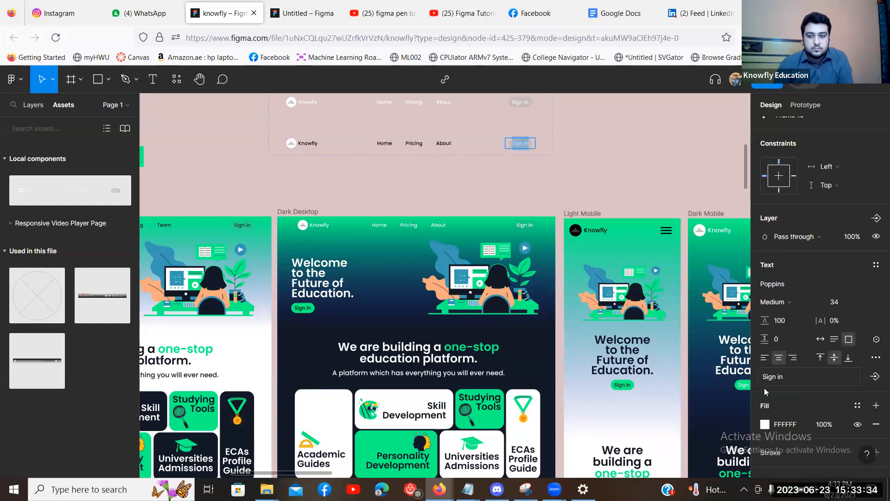
{"action": "left_click", "coordinate": [765, 425]}
{"action": "left_click_drag", "start_coordinate": [643, 248], "coordinate": [753, 324]}
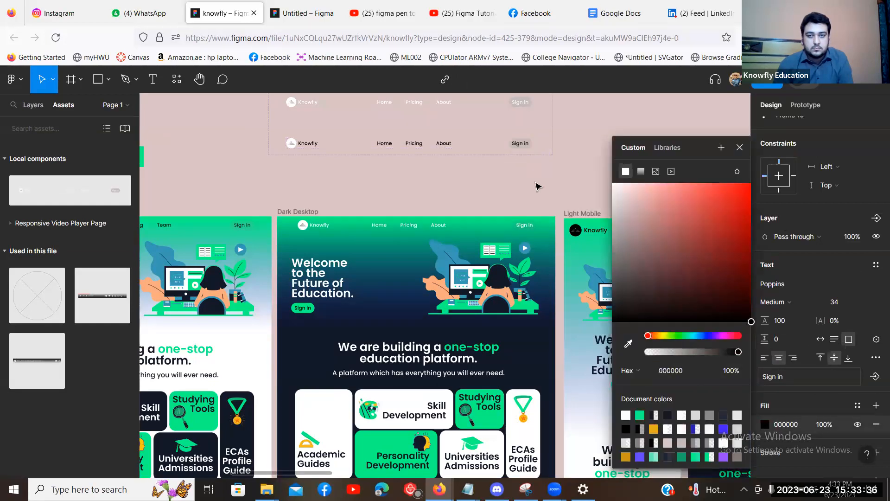
{"action": "left_click", "coordinate": [536, 185]}
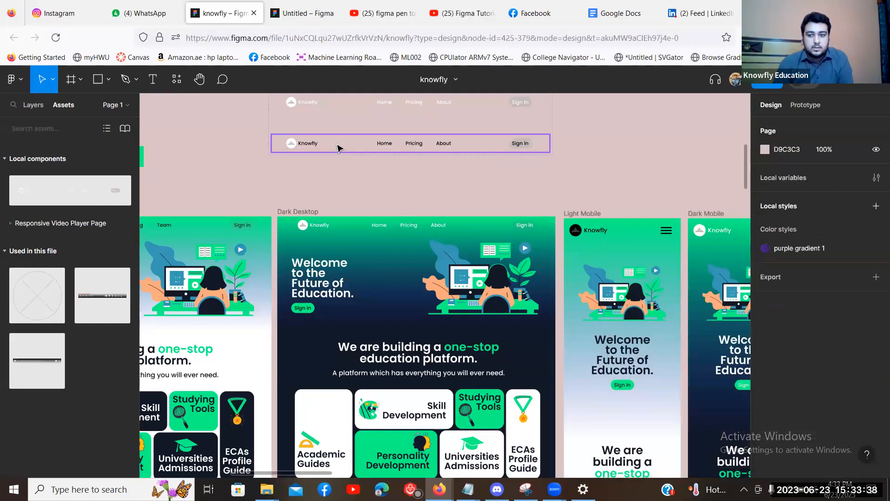
Rename the new variant's Property 1 value to Dark Mode.
{"action": "left_click", "coordinate": [327, 145]}
{"action": "scroll", "coordinate": [810, 276], "scroll_direction": "down", "scroll_amount": 1}
{"action": "left_click", "coordinate": [810, 276]}
{"action": "type", "text": "Dark Mode"}
{"action": "key", "text": "Return"}
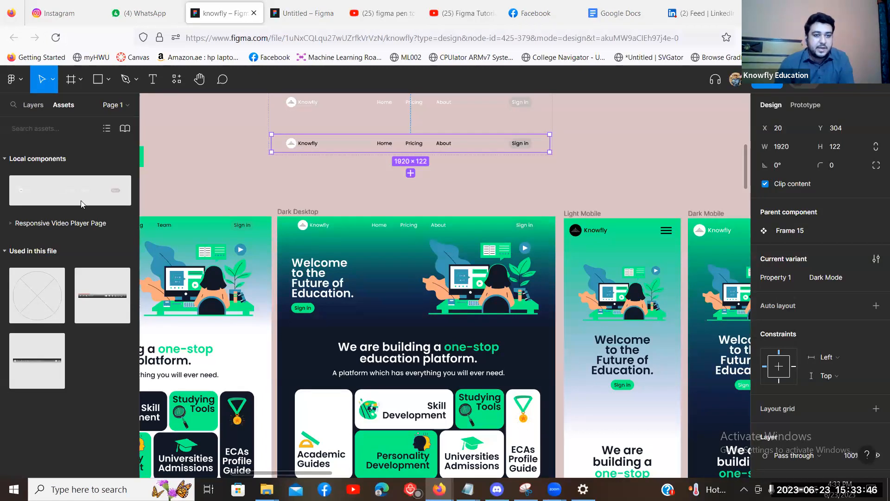
{"action": "scroll", "coordinate": [317, 200], "scroll_direction": "up", "scroll_amount": 5}
Set the standalone navbar instance's Property 1 to Dark Mode.
{"action": "left_click", "coordinate": [594, 199]}
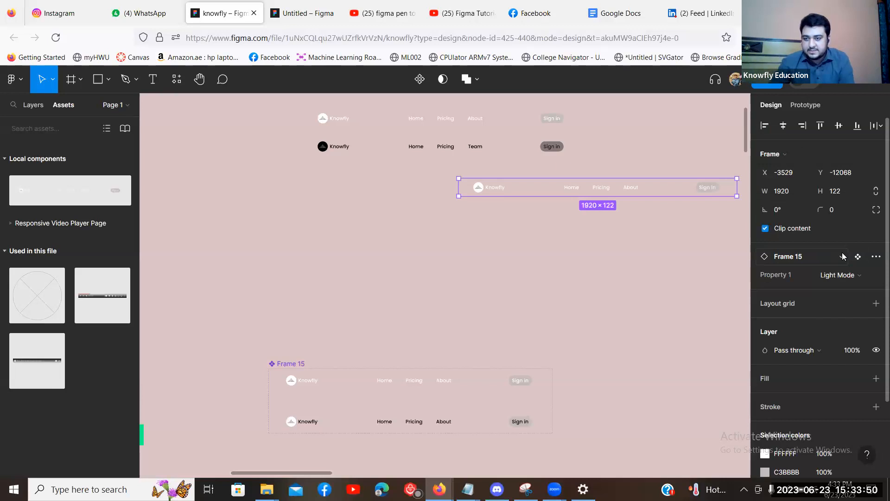
{"action": "left_click", "coordinate": [848, 276]}
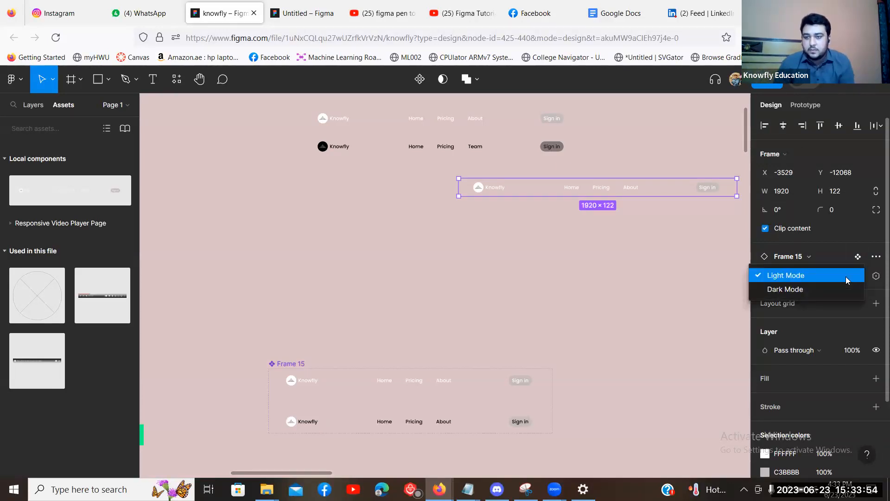
{"action": "left_click", "coordinate": [830, 289]}
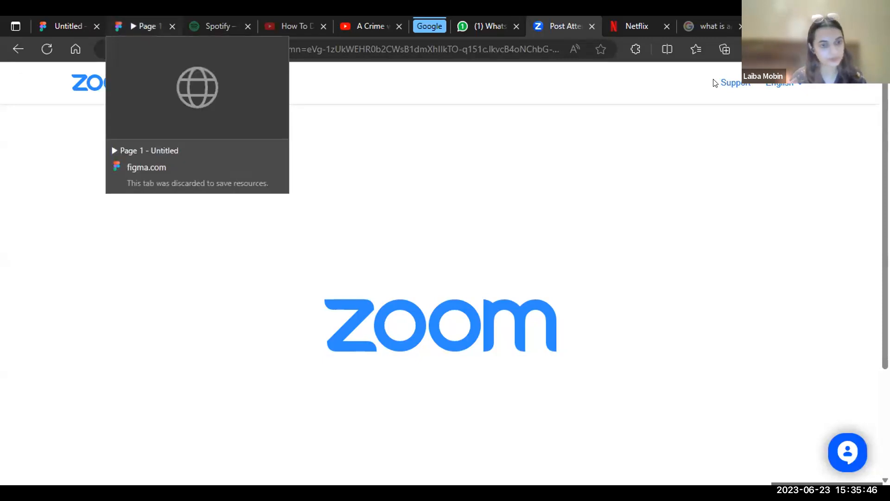
Switch back to the Figma 'Page 1' tab in Edge.
{"action": "left_click", "coordinate": [144, 26]}
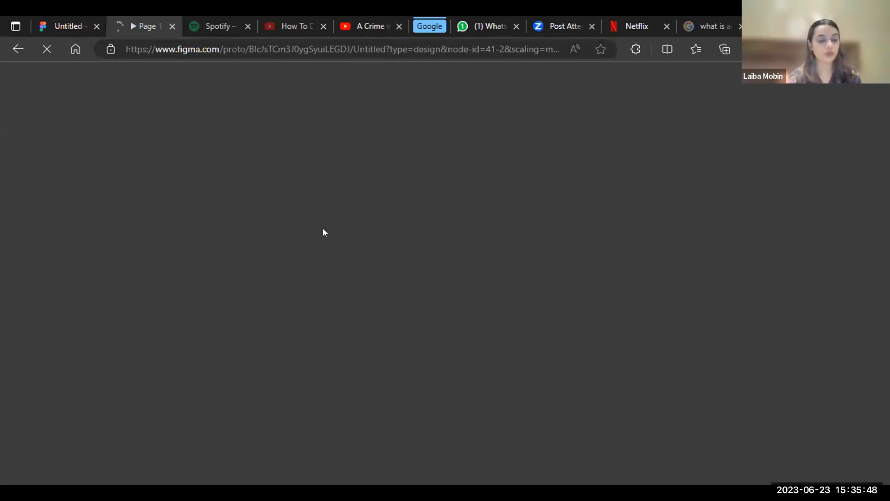
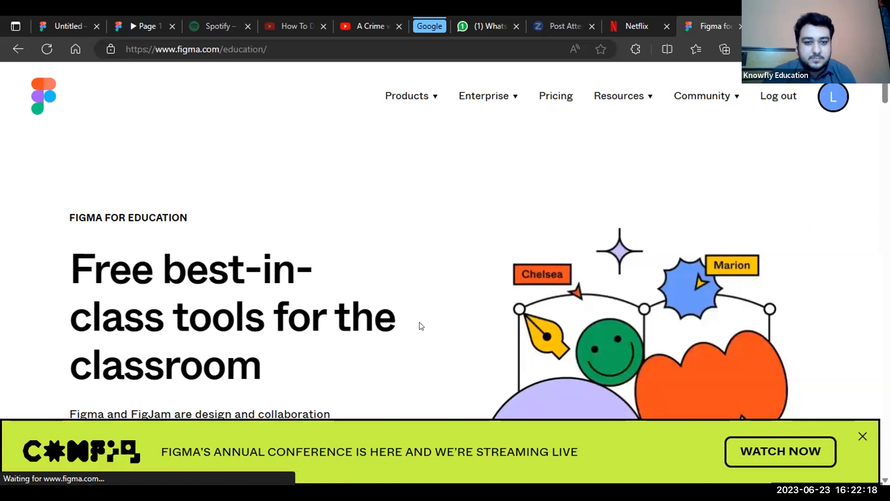
Start verification on the Figma for Education page with Get verified.
{"action": "scroll", "coordinate": [421, 326], "scroll_direction": "down", "scroll_amount": 3}
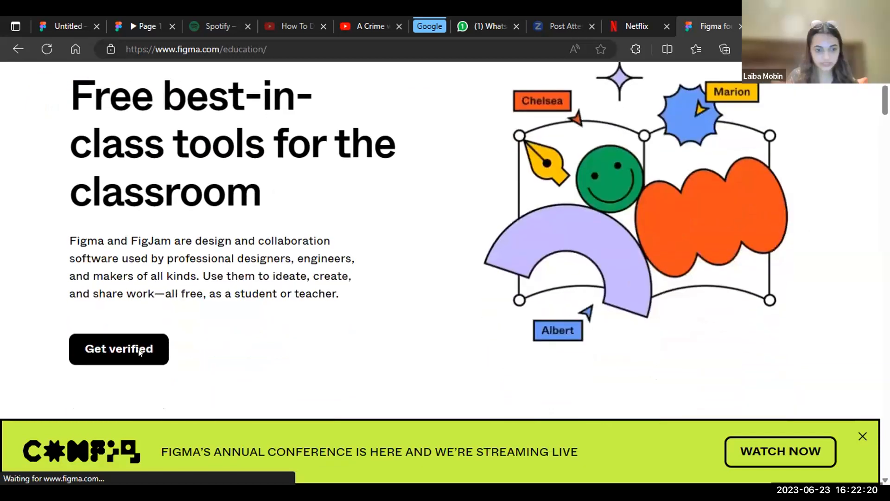
{"action": "left_click", "coordinate": [145, 356]}
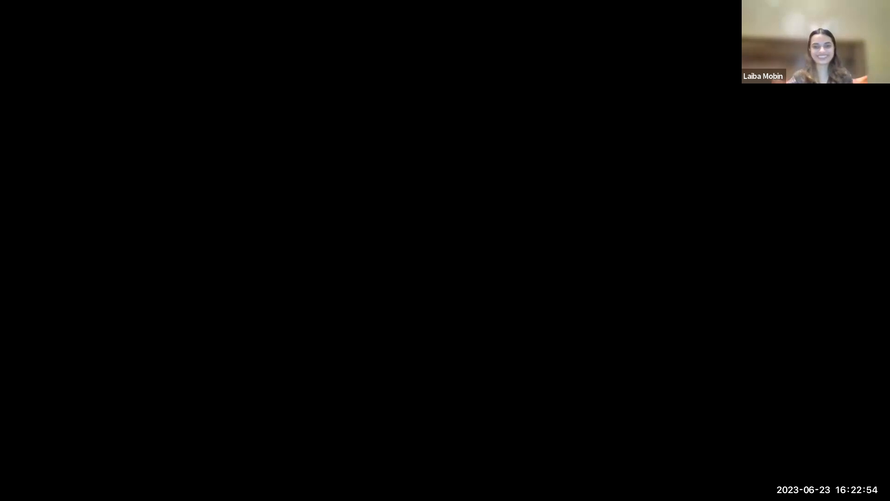
Choose Educator as the applicant type on the education form.
{"action": "scroll", "coordinate": [384, 263], "scroll_direction": "up", "scroll_amount": 5}
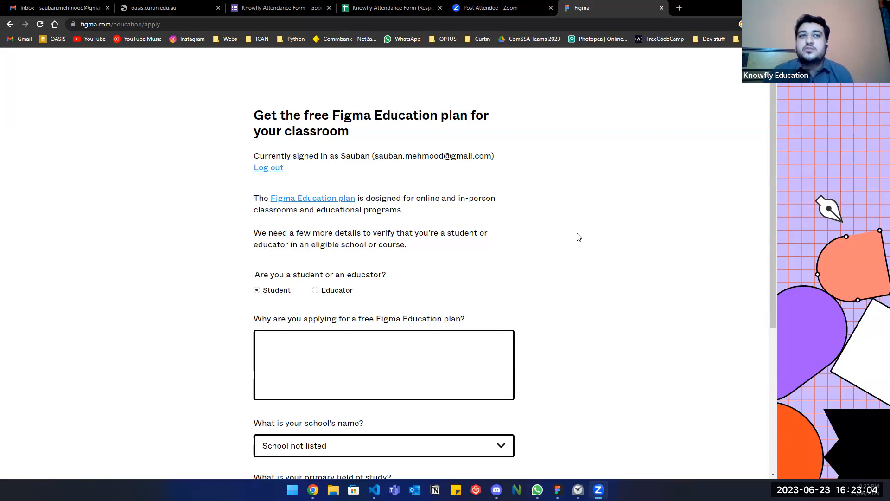
{"action": "scroll", "coordinate": [578, 237], "scroll_direction": "down", "scroll_amount": 2}
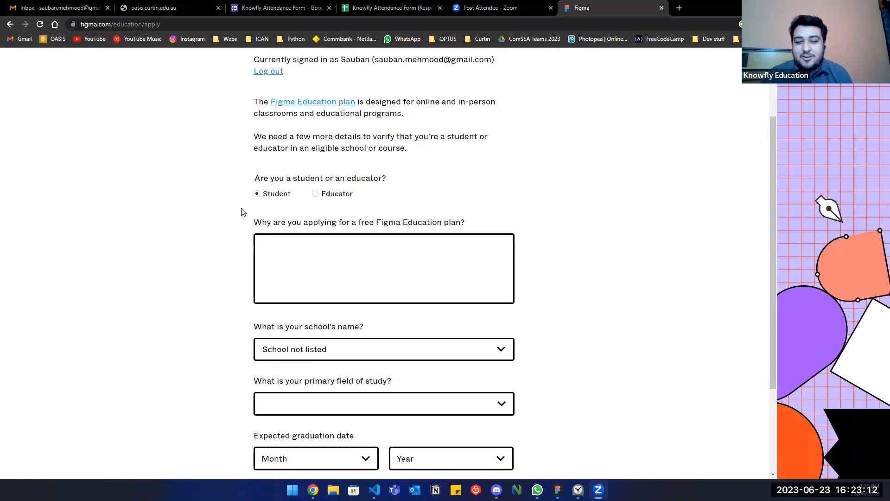
{"action": "left_click", "coordinate": [317, 193]}
{"action": "scroll", "coordinate": [216, 276], "scroll_direction": "down", "scroll_amount": 1}
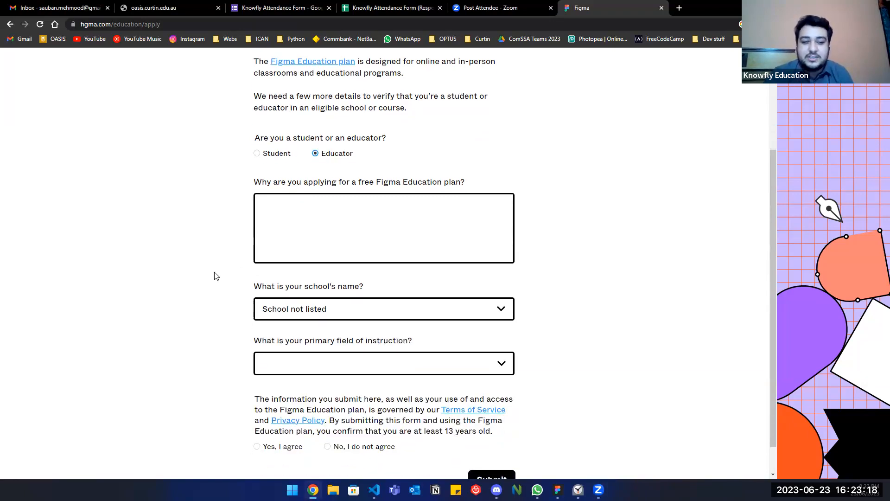
{"action": "scroll", "coordinate": [214, 276], "scroll_direction": "down", "scroll_amount": 1}
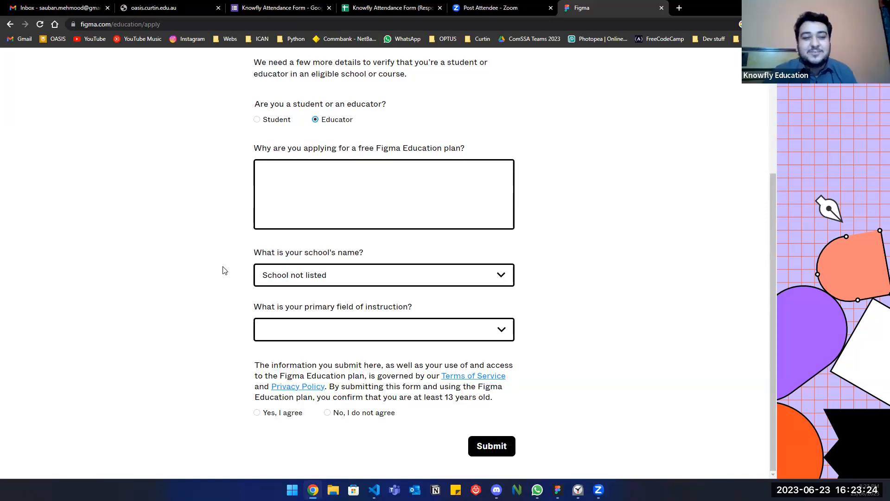
Enter the reason: a web designing teacher wanting to use this feature to teach my students about figma.
{"action": "left_click", "coordinate": [305, 187]}
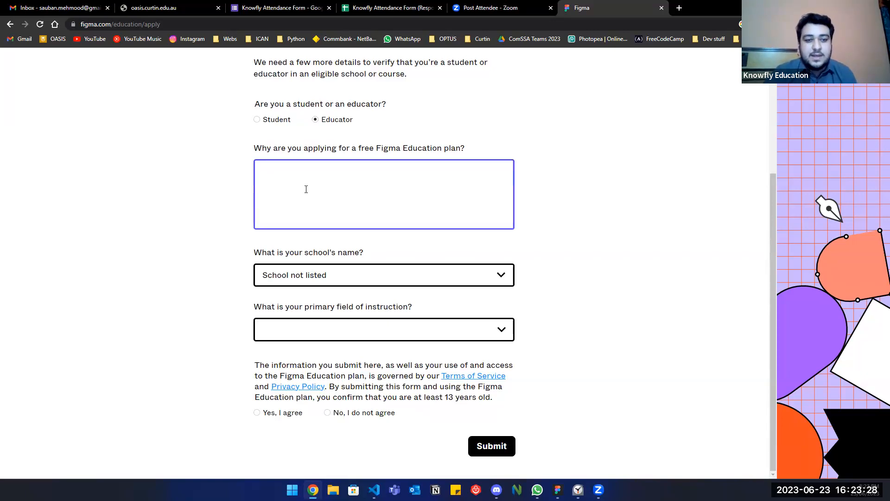
{"action": "type", "text": "Im a "}
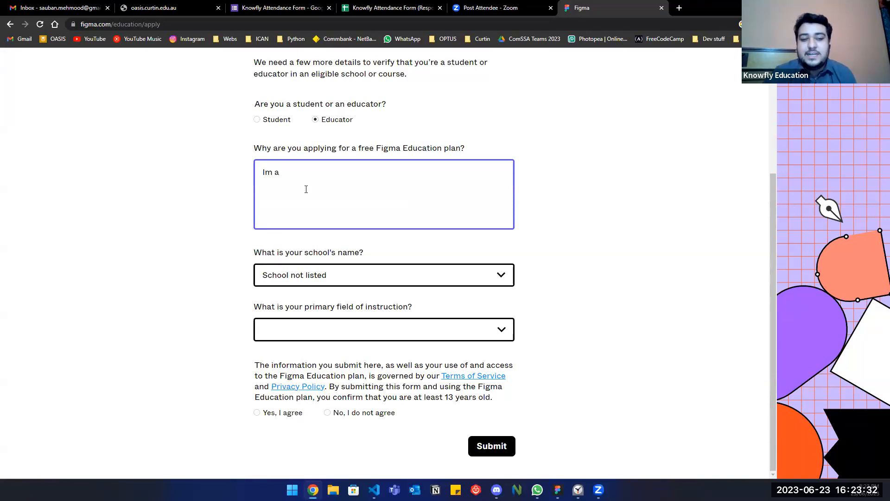
{"action": "type", "text": "web designing teacher and i want to tu"}
{"action": "key", "text": "BackSpace"}
{"action": "key", "text": "BackSpace"}
{"action": "type", "text": "use this feature to teach students about figma"}
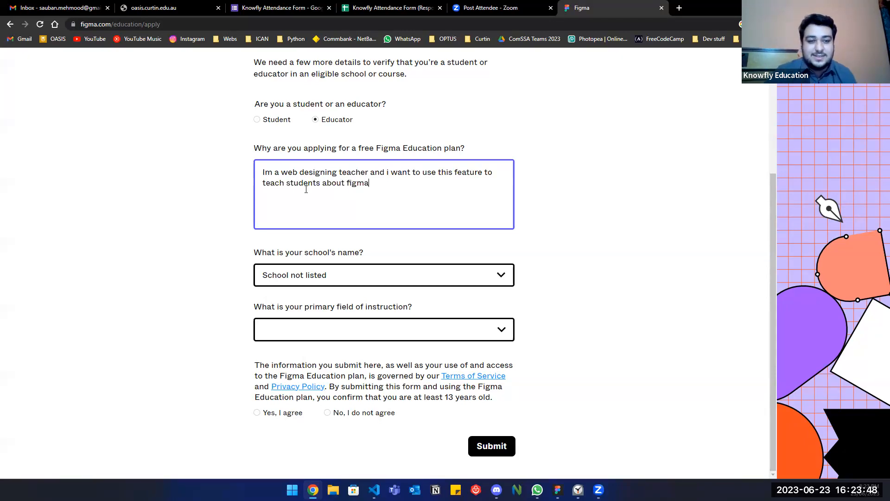
{"action": "left_click", "coordinate": [287, 184]}
{"action": "type", "text": "my"}
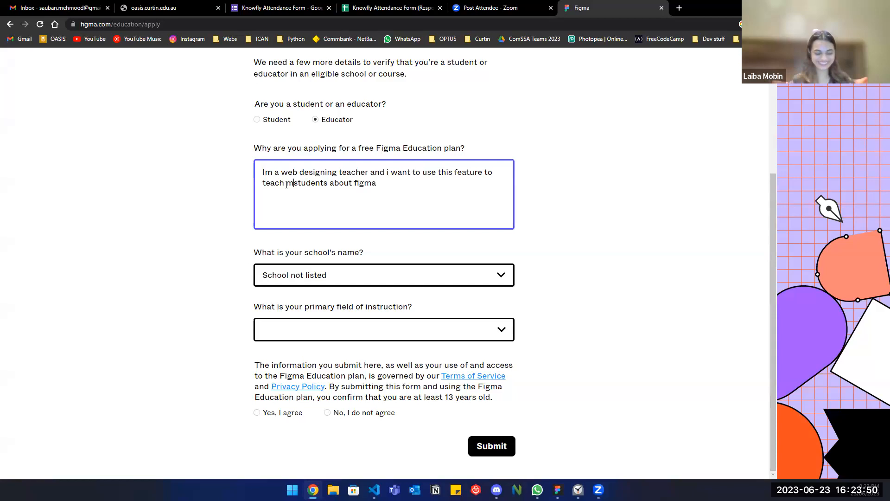
{"action": "left_click", "coordinate": [396, 188]}
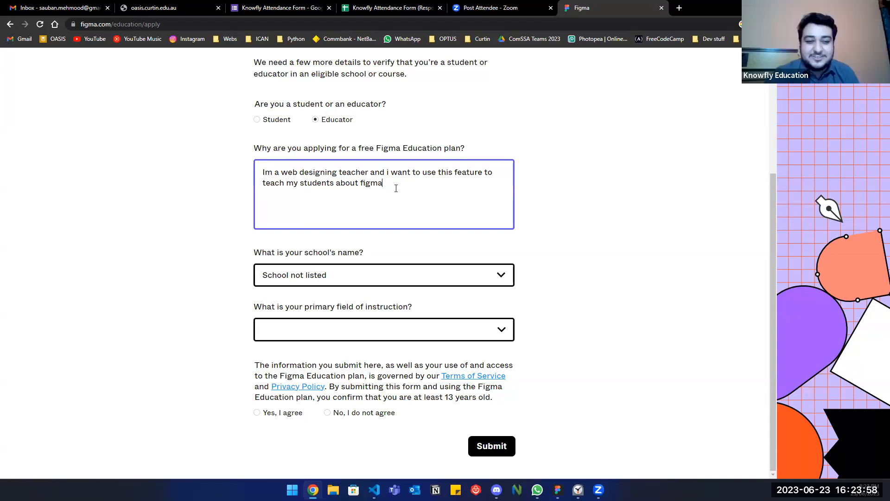
Keep School not listed, choose Computer Science as the field, agree to the terms and submit.
{"action": "left_click", "coordinate": [351, 284]}
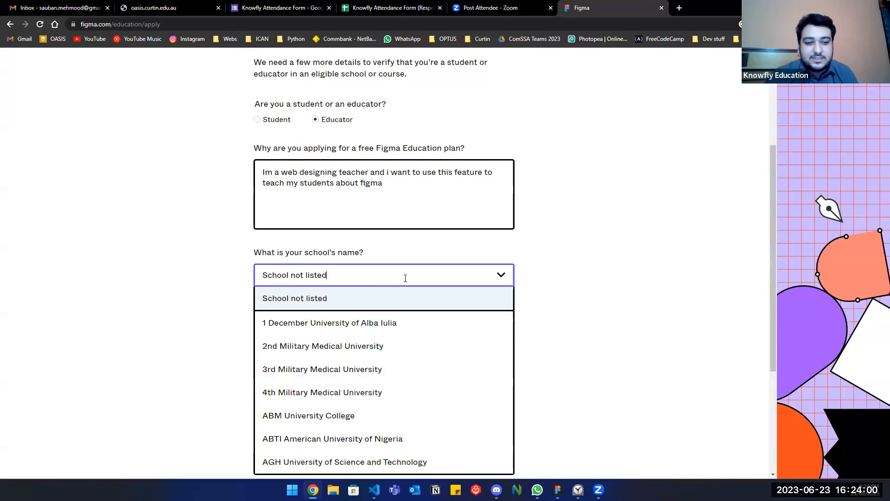
{"action": "scroll", "coordinate": [357, 268], "scroll_direction": "down", "scroll_amount": 1}
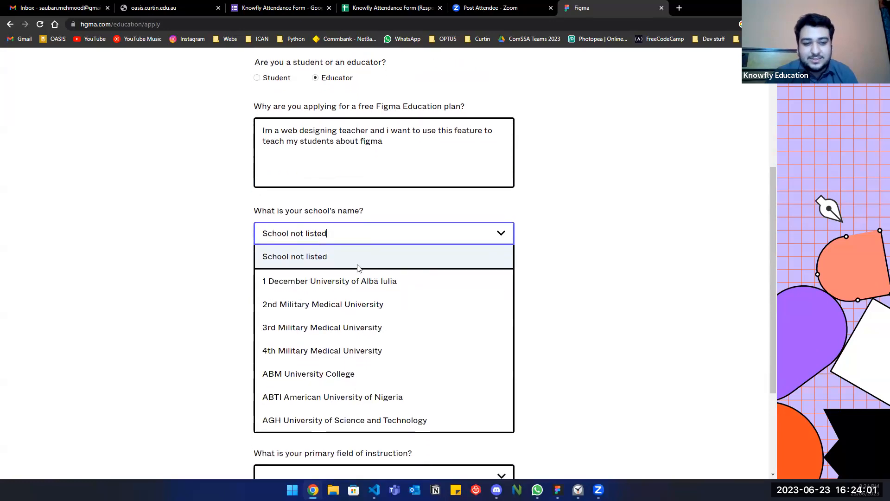
{"action": "left_click", "coordinate": [537, 284]}
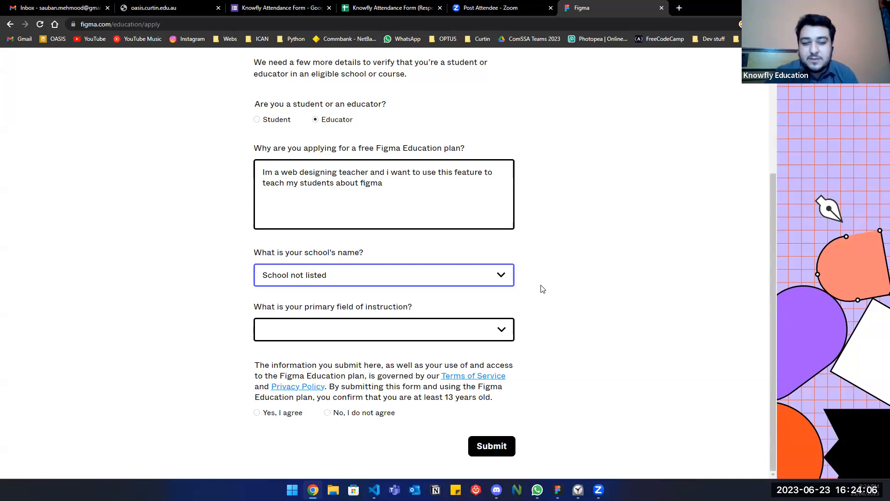
{"action": "left_click", "coordinate": [501, 330]}
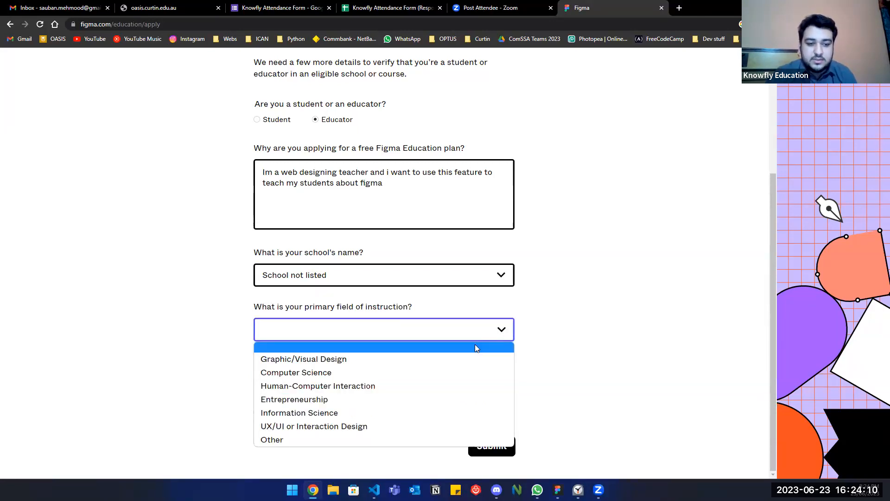
{"action": "left_click", "coordinate": [438, 371]}
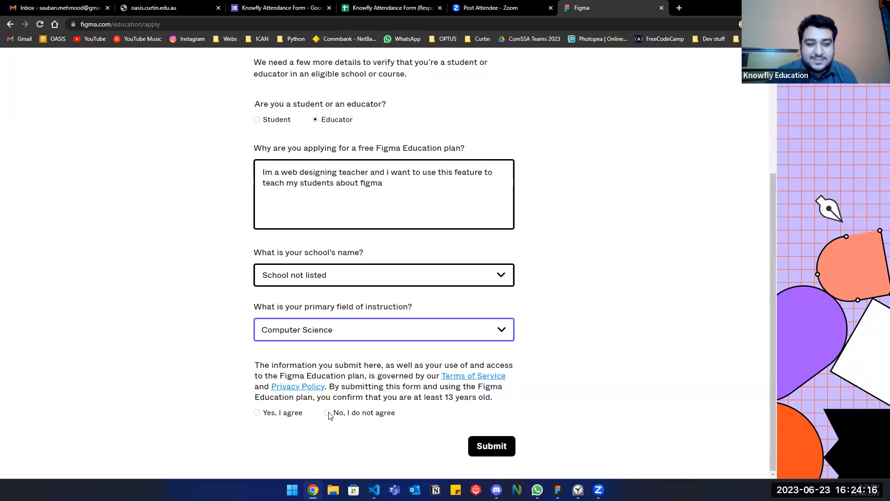
{"action": "left_click", "coordinate": [256, 412]}
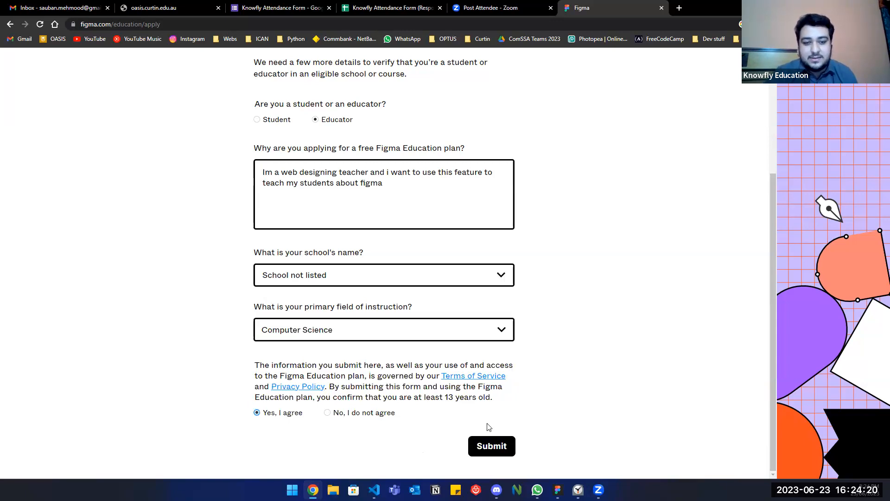
{"action": "left_click", "coordinate": [487, 449]}
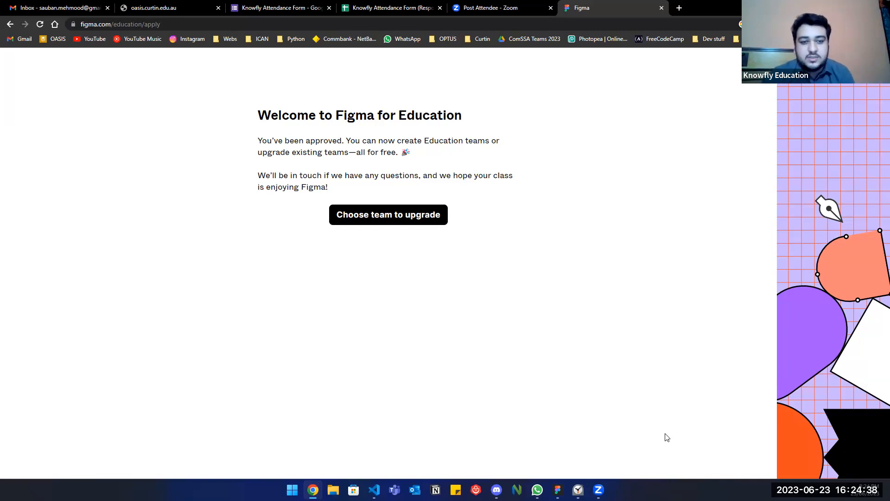
Pick the team and complete its upgrade to the free Education plan.
{"action": "left_click", "coordinate": [393, 220]}
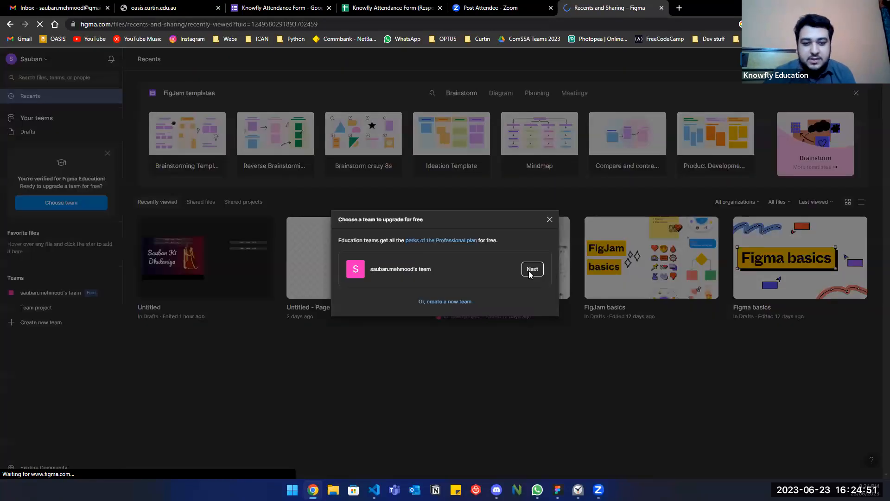
{"action": "left_click", "coordinate": [531, 269]}
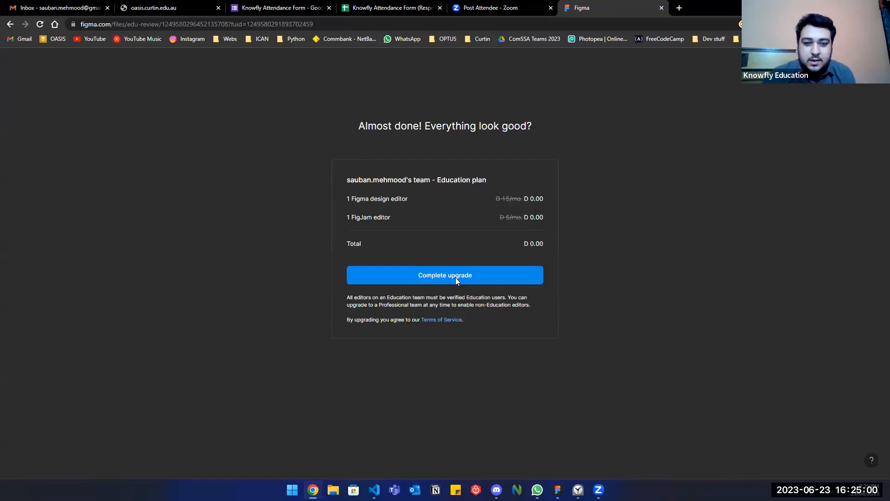
{"action": "left_click", "coordinate": [456, 279]}
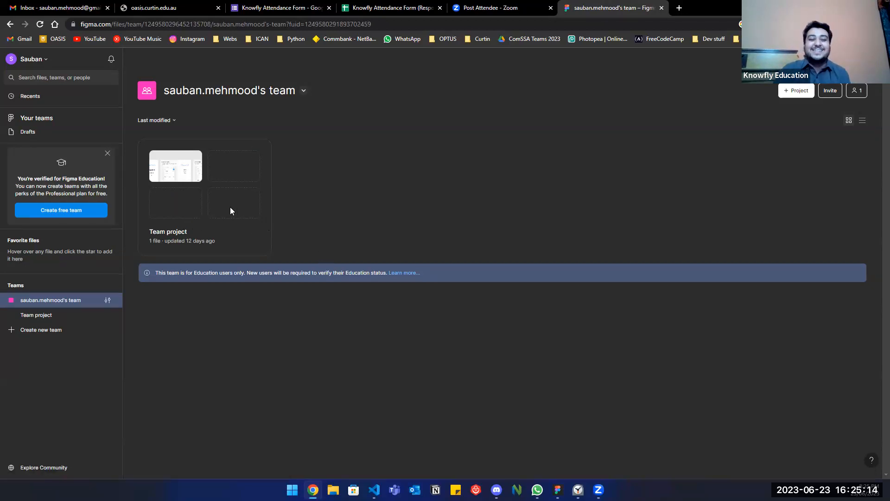
Open the Team project and create a new Untitled design file in it.
{"action": "left_click", "coordinate": [43, 316]}
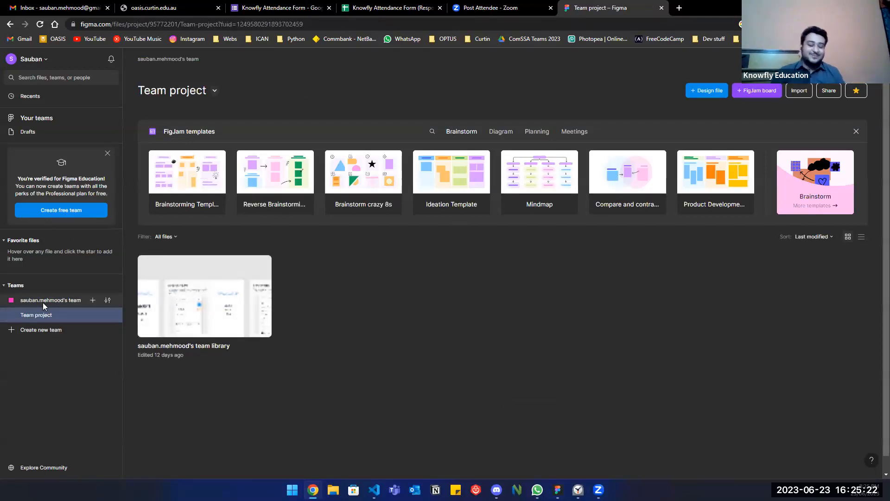
{"action": "left_click", "coordinate": [65, 300]}
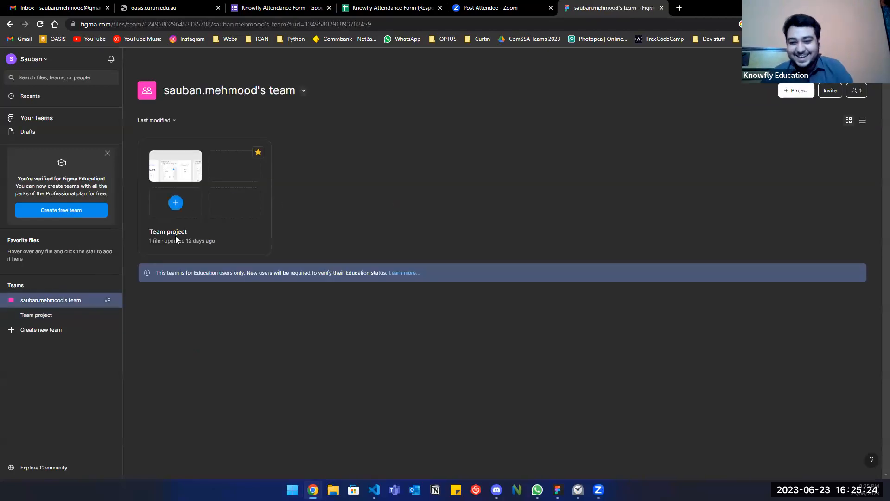
{"action": "mouse_move", "coordinate": [199, 190]}
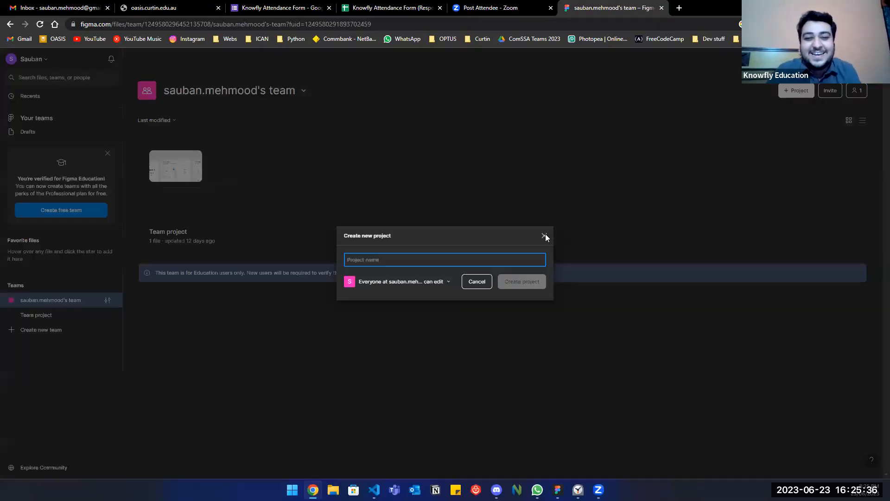
{"action": "left_click", "coordinate": [546, 234]}
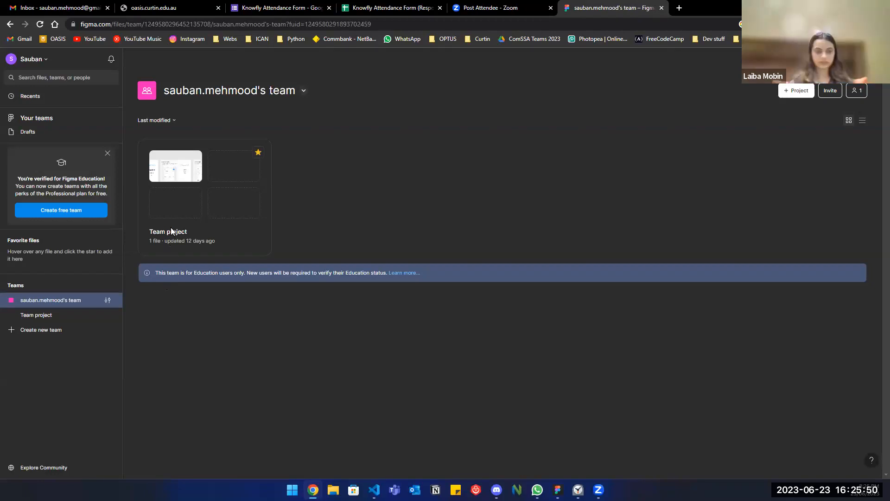
{"action": "left_click", "coordinate": [68, 314]}
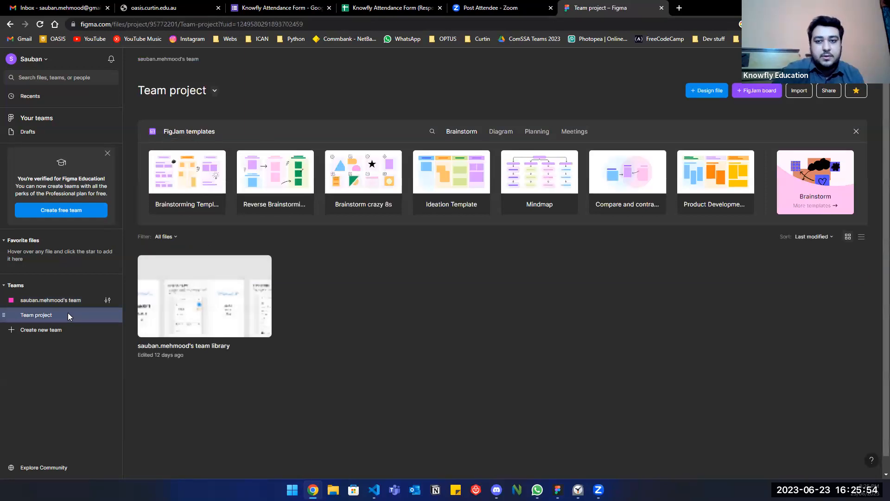
{"action": "left_click", "coordinate": [700, 91]}
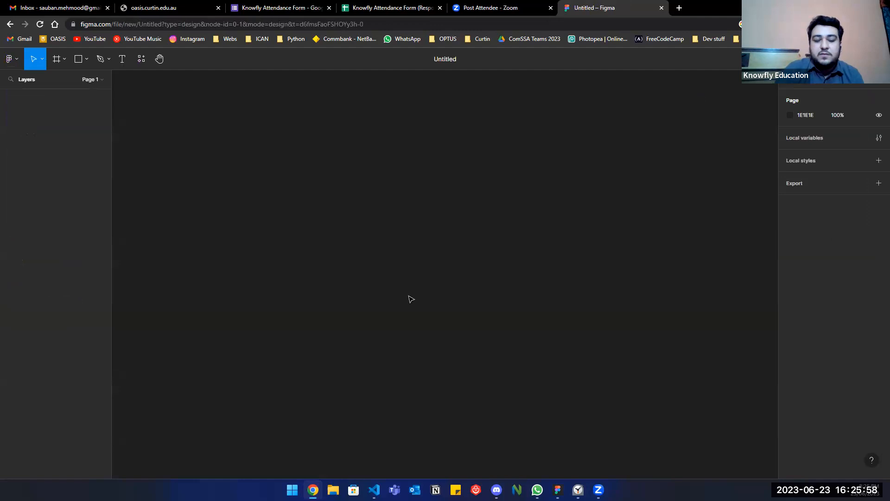
Draw a wide frame and add the text 'THANKS ASHAR <3' inside it.
{"action": "left_click", "coordinate": [56, 59]}
{"action": "left_click_drag", "start_coordinate": [221, 139], "coordinate": [588, 285]}
{"action": "left_click", "coordinate": [122, 59]}
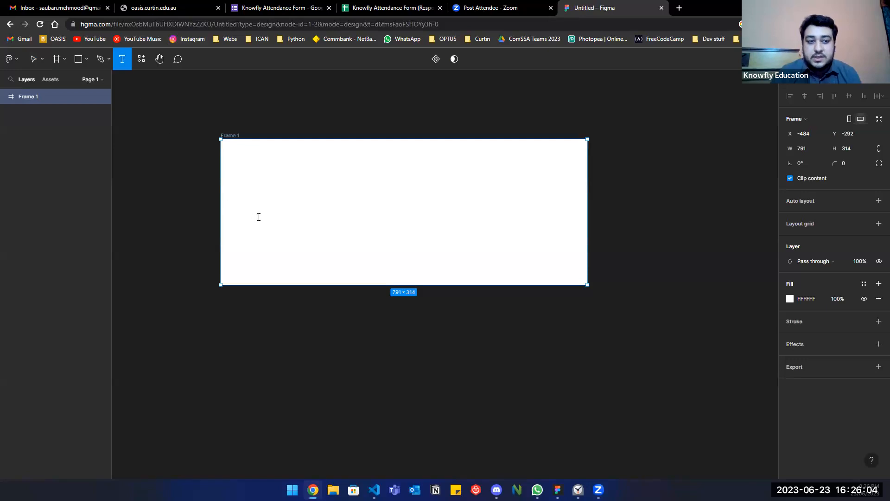
{"action": "left_click", "coordinate": [259, 217]}
{"action": "type", "text": "TH"}
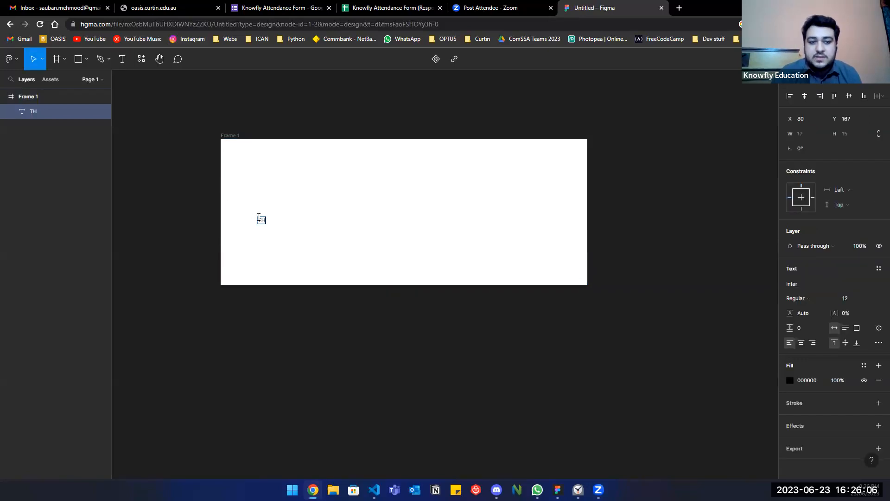
{"action": "type", "text": "ANKS ASH"}
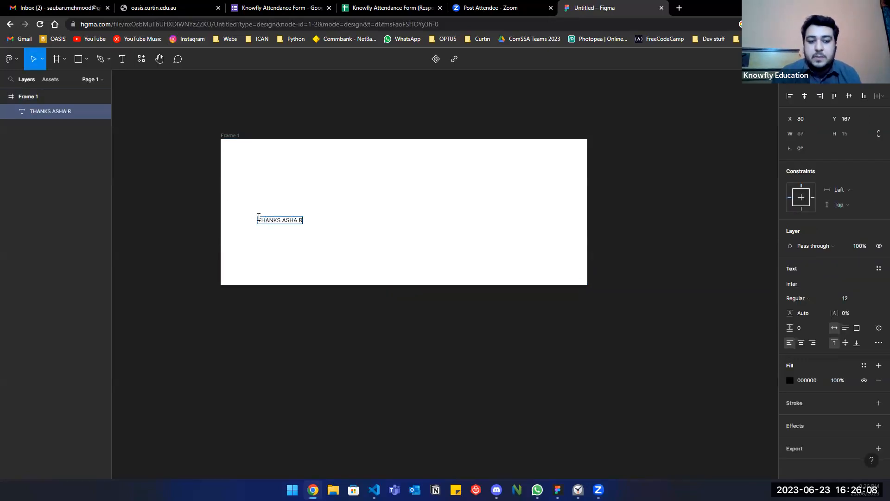
{"action": "type", "text": "A R"}
{"action": "key", "text": "BackSpace"}
{"action": "key", "text": "BackSpace"}
{"action": "type", "text": "R"}
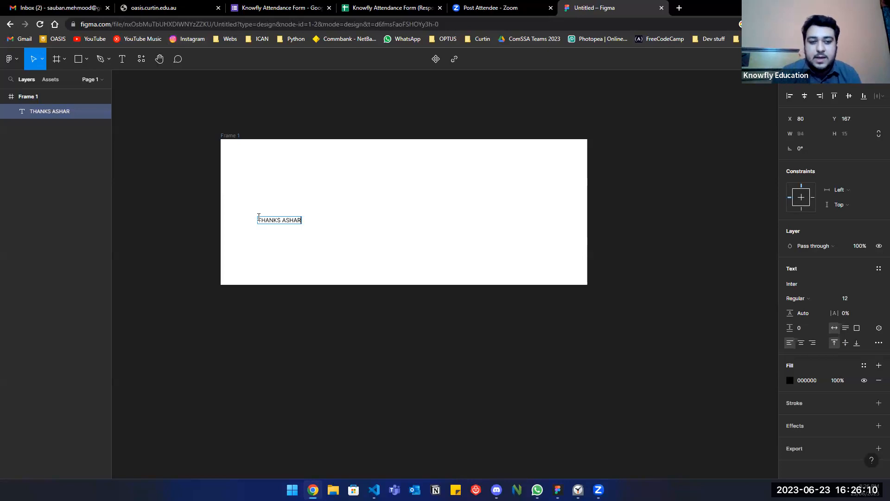
{"action": "type", "text": " <3"}
{"action": "key", "text": "Escape"}
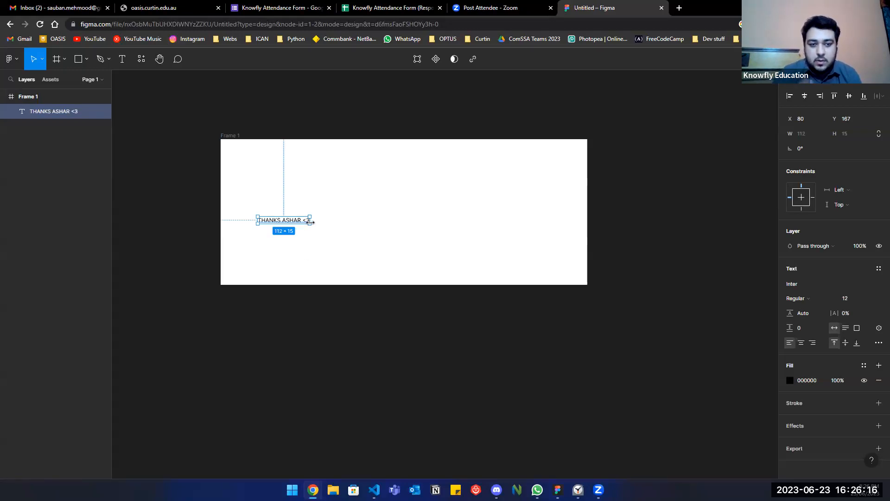
Widen the text box to 411 and set its font size to 25.
{"action": "left_click_drag", "start_coordinate": [311, 222], "coordinate": [447, 234]}
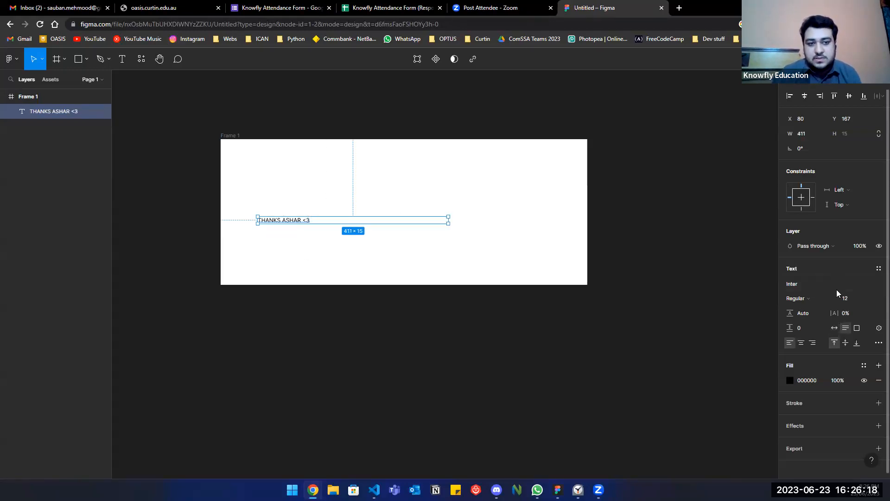
{"action": "key", "text": "BackSpace"}
{"action": "key", "text": "BackSpace"}
{"action": "type", "text": "900"}
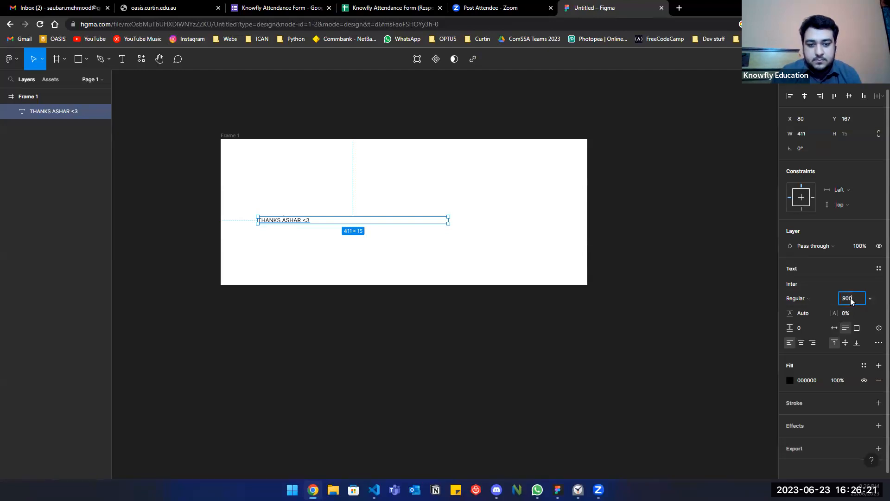
{"action": "key", "text": "Return"}
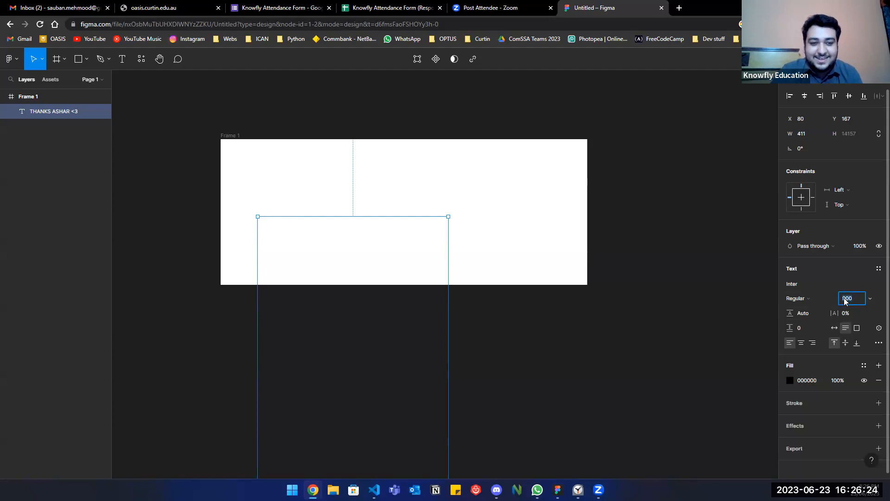
{"action": "type", "text": "25"}
{"action": "key", "text": "Return"}
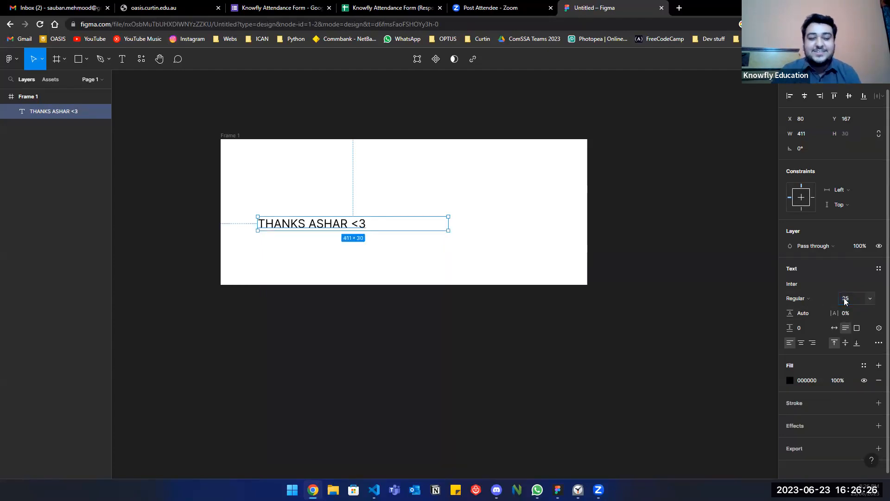
{"action": "left_click", "coordinate": [581, 338]}
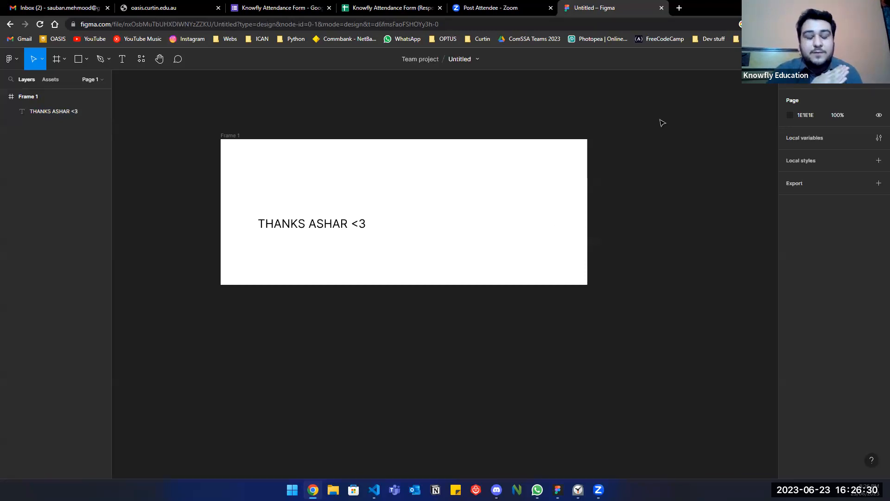
In a new tab, search 'canva for education' and open Canva's education page.
{"action": "left_click", "coordinate": [679, 7]}
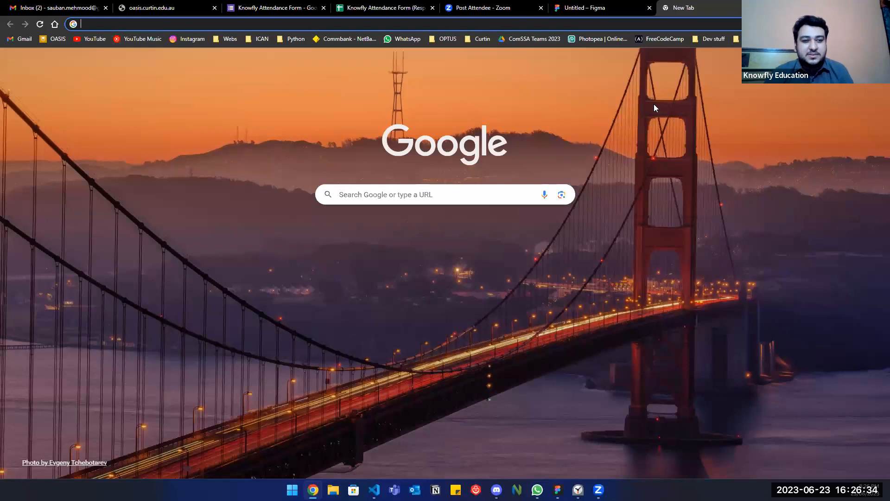
{"action": "type", "text": "CANVA "}
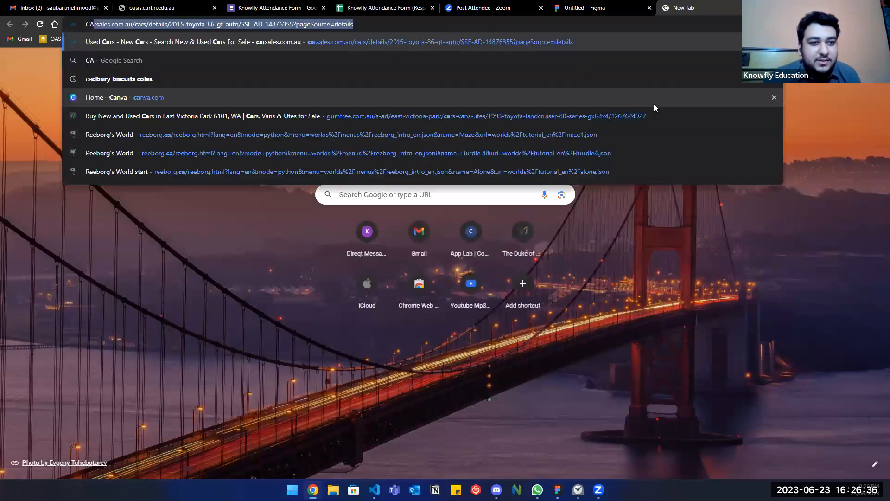
{"action": "type", "text": "for e"}
{"action": "key", "text": "Return"}
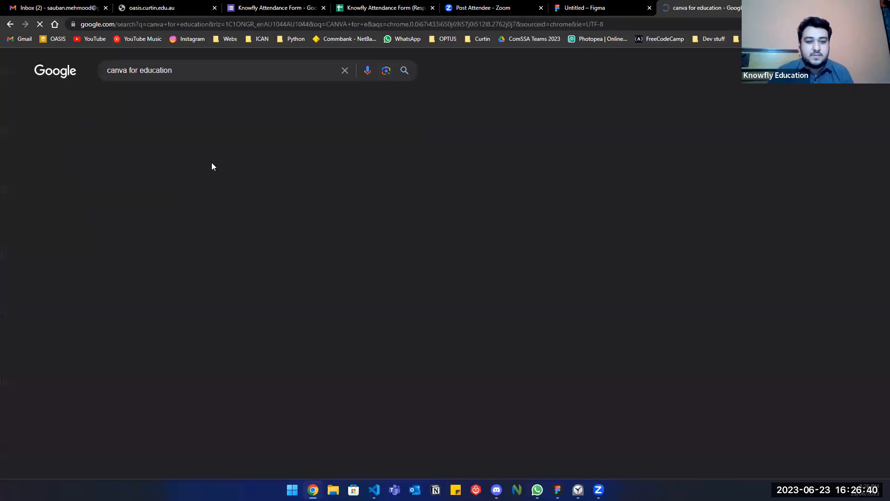
{"action": "left_click", "coordinate": [213, 165]}
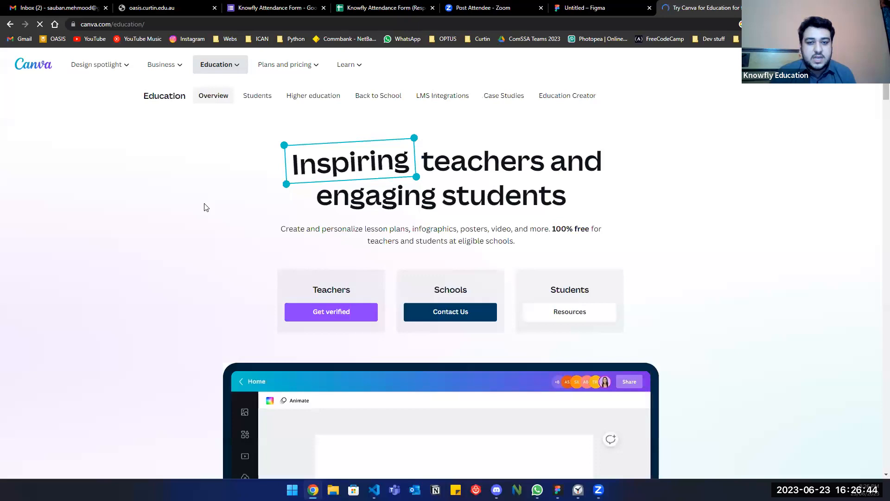
Start teacher verification for Canva for Education with Get verified.
{"action": "scroll", "coordinate": [206, 207], "scroll_direction": "down", "scroll_amount": 5}
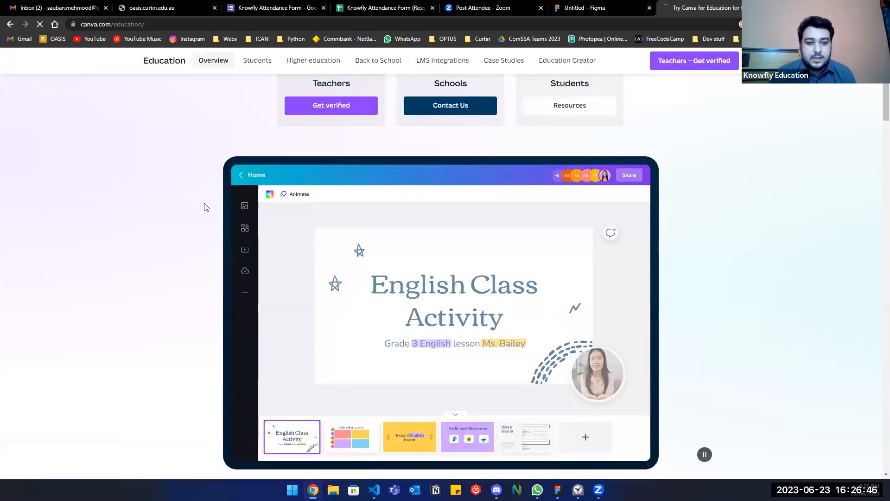
{"action": "scroll", "coordinate": [206, 207], "scroll_direction": "up", "scroll_amount": 4}
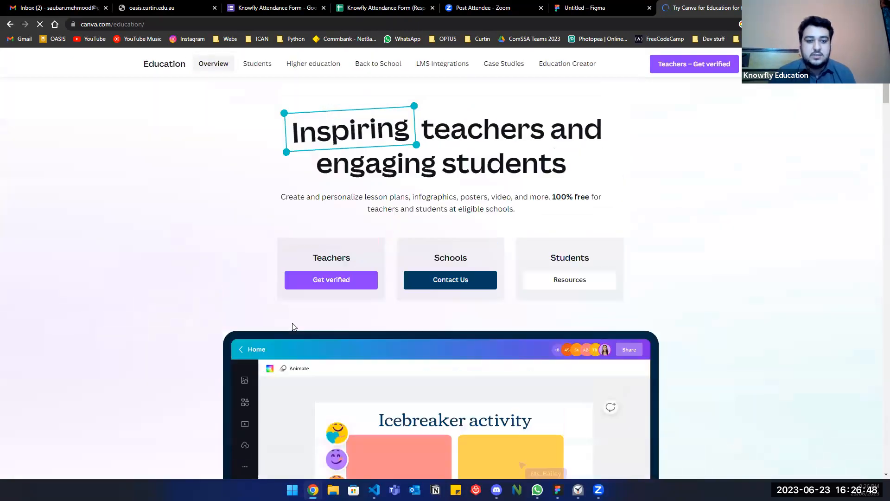
{"action": "scroll", "coordinate": [320, 316], "scroll_direction": "up", "scroll_amount": 1}
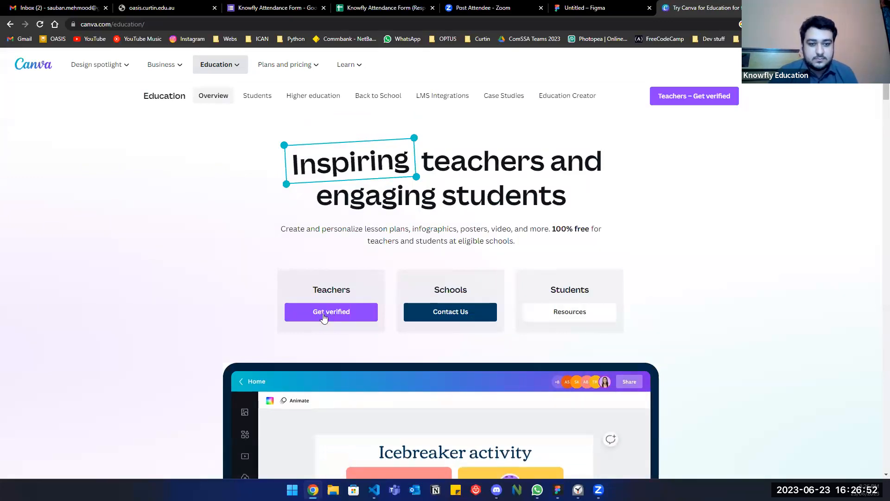
{"action": "left_click", "coordinate": [324, 318]}
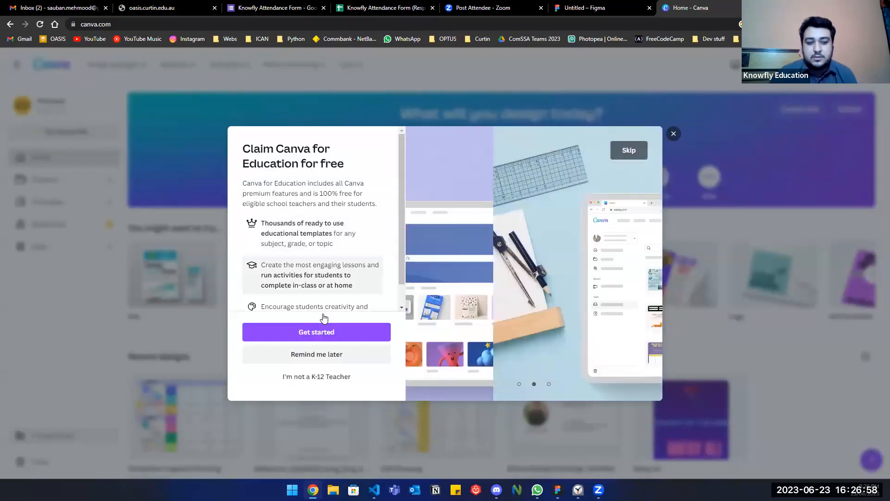
{"action": "scroll", "coordinate": [331, 249], "scroll_direction": "down", "scroll_amount": 1}
{"action": "scroll", "coordinate": [332, 250], "scroll_direction": "down", "scroll_amount": 1}
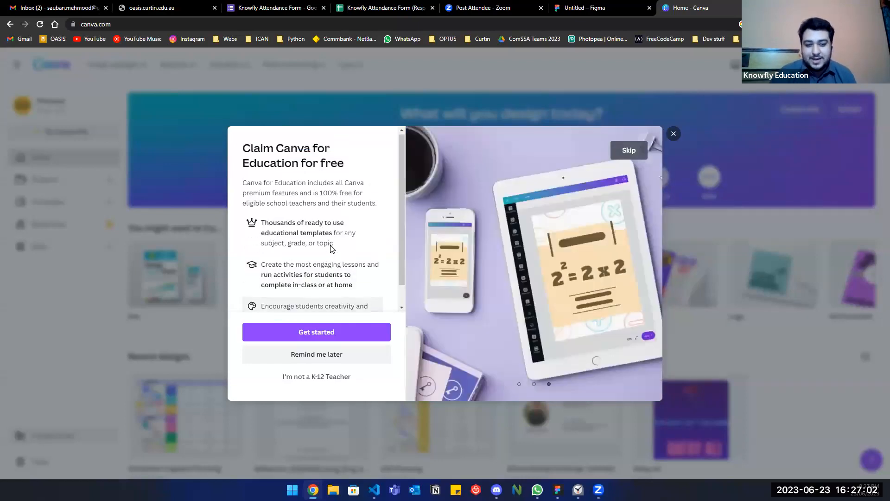
Begin the free claim, autofill your name, and enter school name 'Sauban Academy'.
{"action": "left_click", "coordinate": [306, 331]}
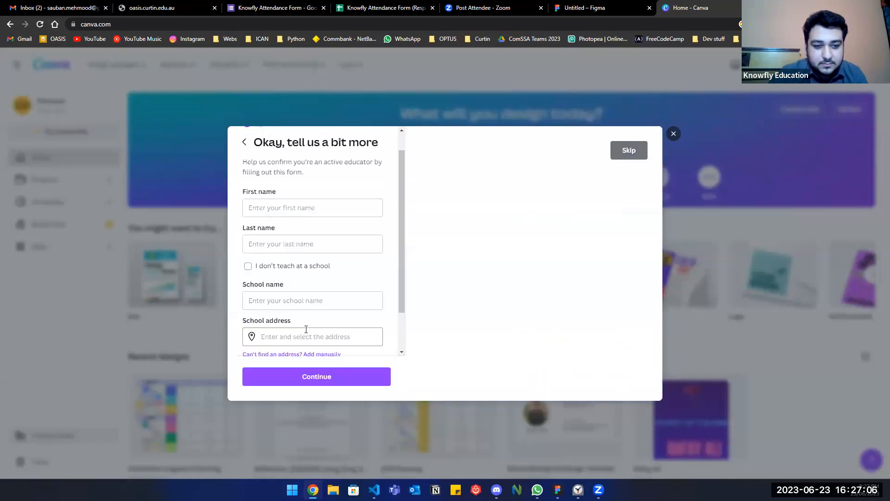
{"action": "left_click", "coordinate": [307, 231]}
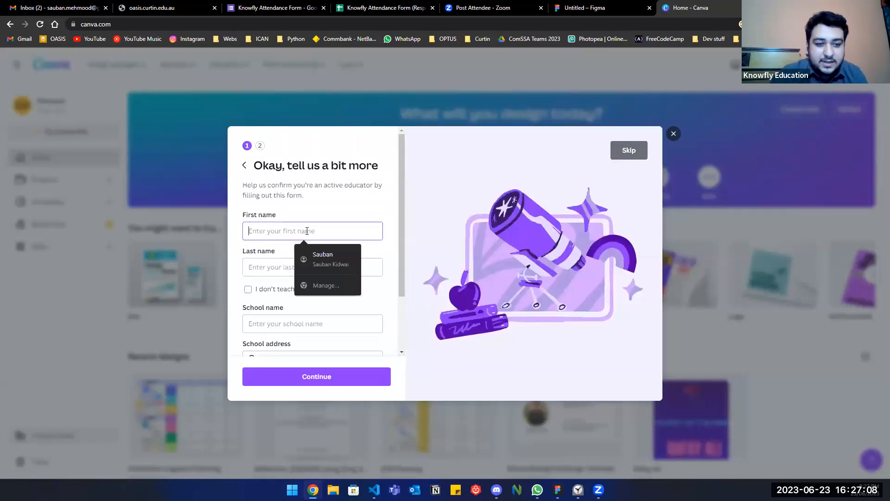
{"action": "left_click", "coordinate": [313, 255]}
{"action": "scroll", "coordinate": [314, 224], "scroll_direction": "down", "scroll_amount": 2}
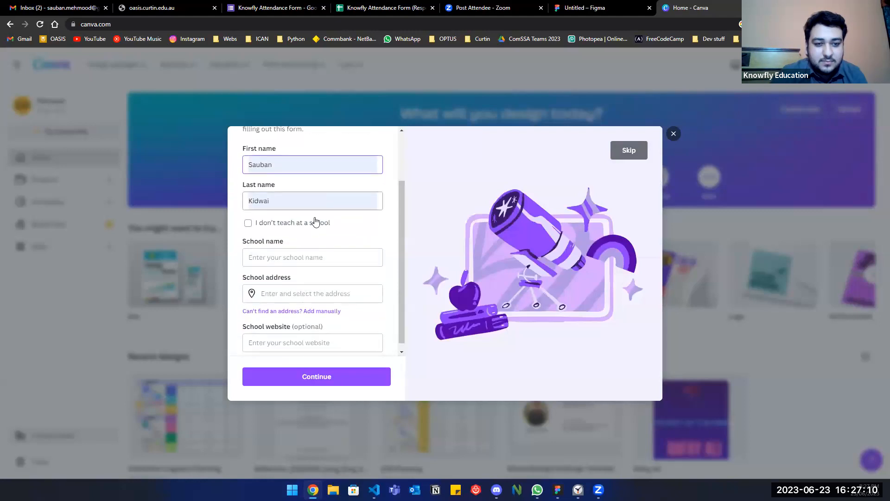
{"action": "left_click", "coordinate": [330, 252]}
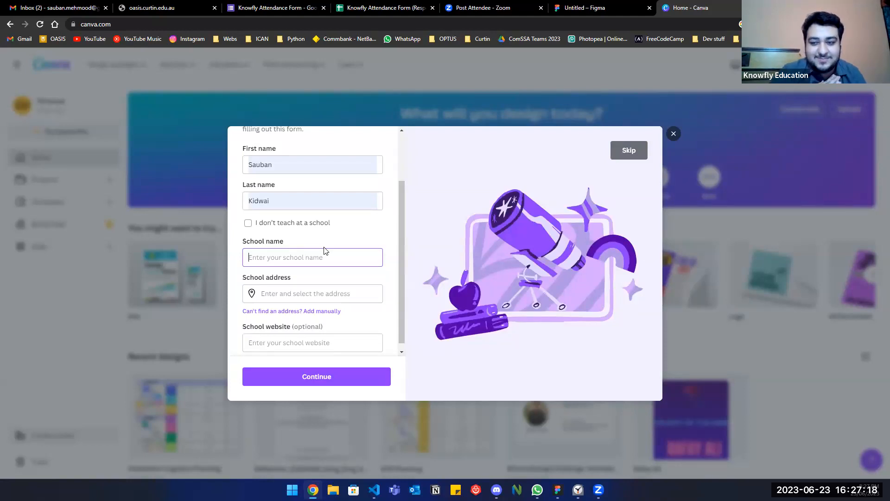
{"action": "type", "text": "Sauban"}
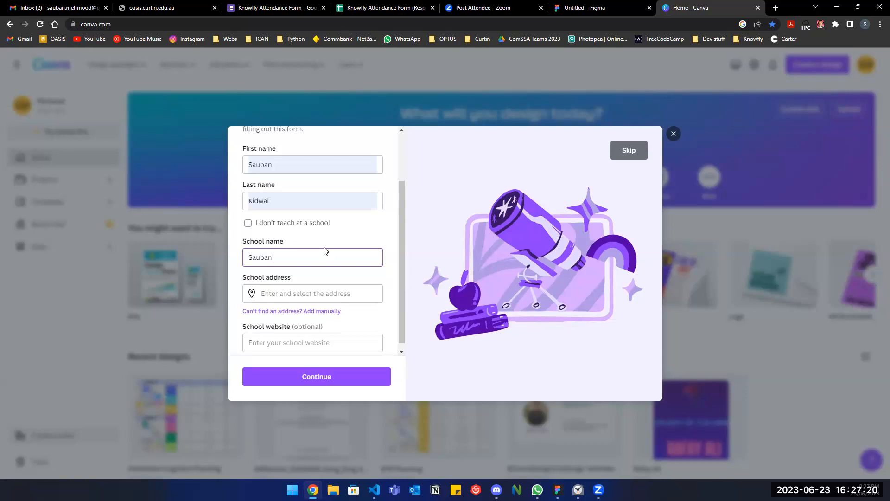
{"action": "type", "text": " Academy"}
Enter the school address by choosing the suggested Perth, WA address.
{"action": "scroll", "coordinate": [349, 301], "scroll_direction": "down", "scroll_amount": 1}
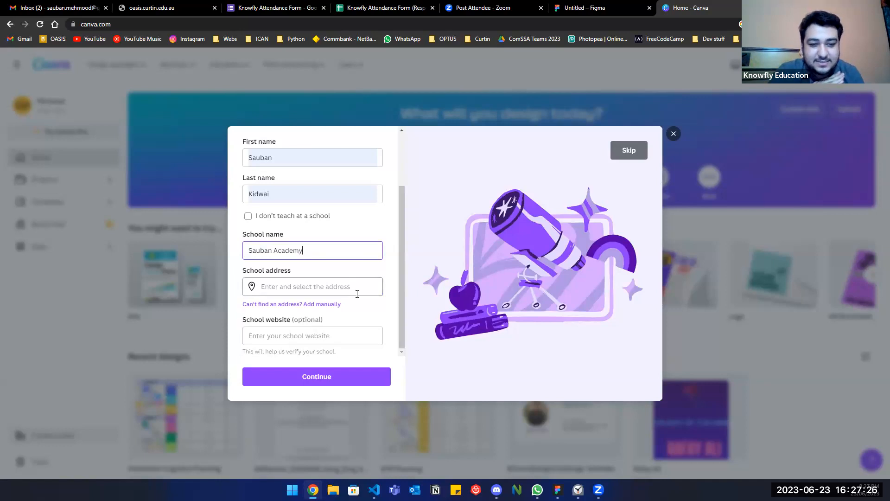
{"action": "left_click", "coordinate": [358, 290]}
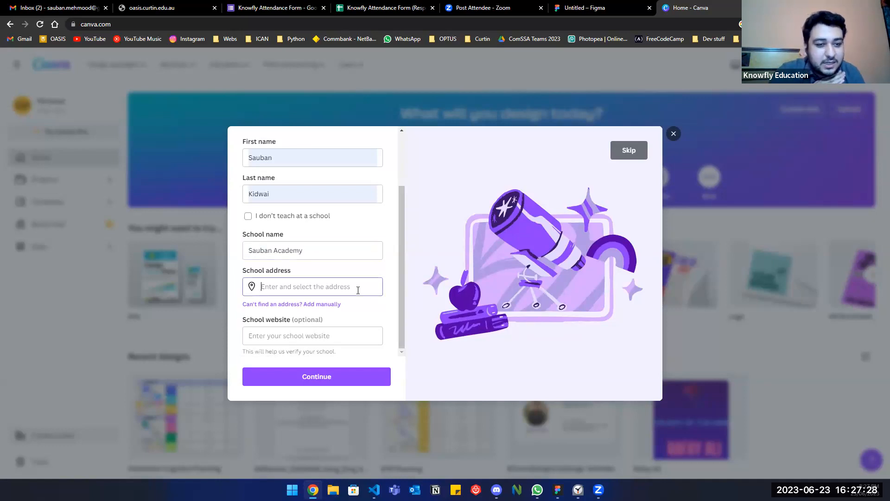
{"action": "type", "text": "F"}
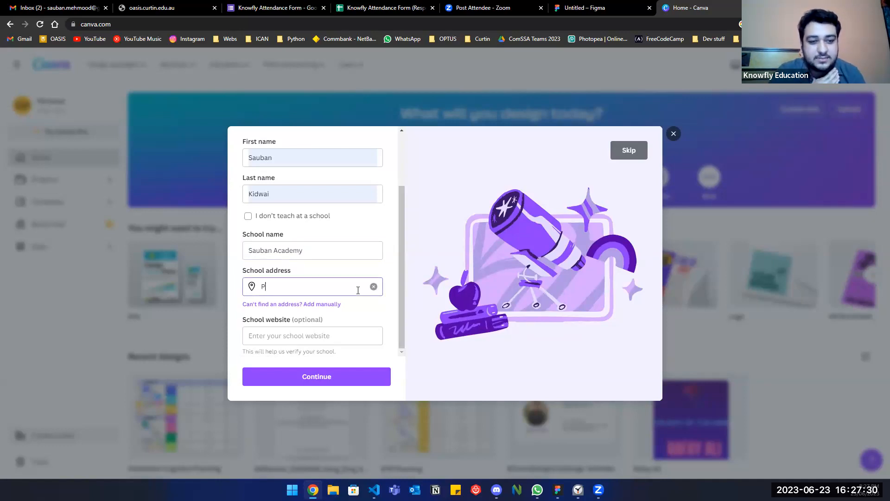
{"action": "type", "text": "erth, WA"}
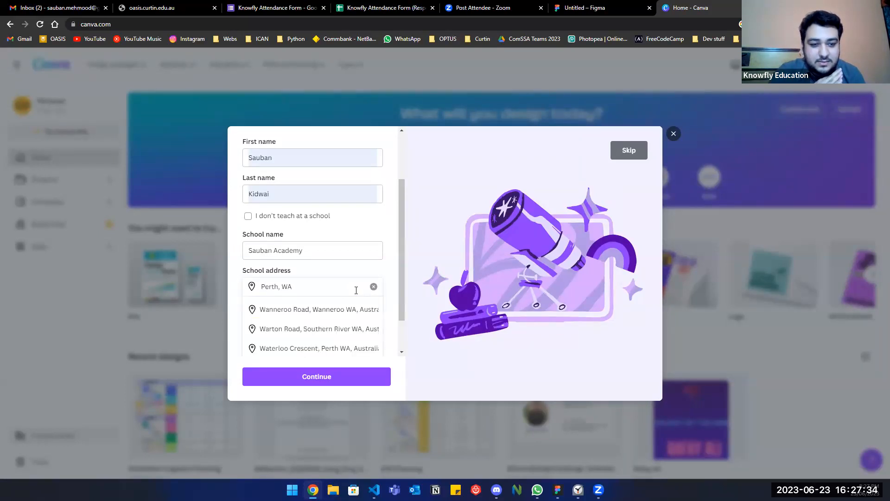
{"action": "key", "text": "BackSpace"}
{"action": "type", "text": "ester"}
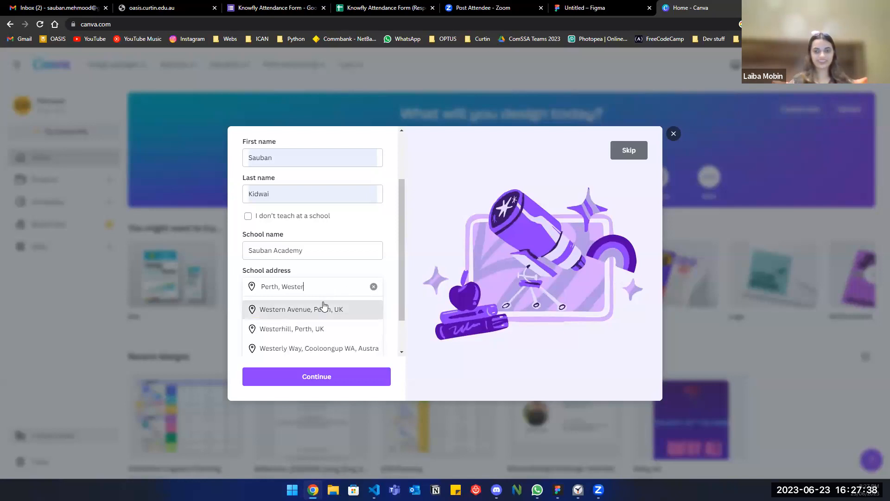
{"action": "left_click", "coordinate": [324, 309]}
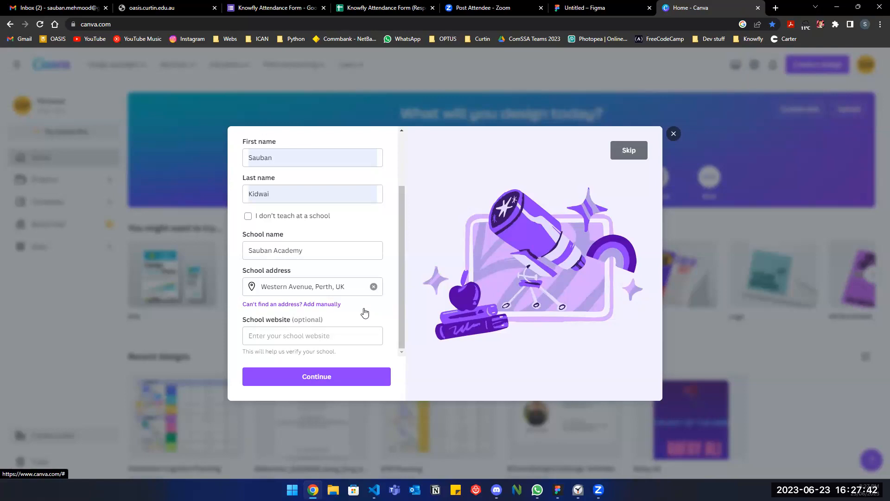
Leave the school website empty, continue to the teaching-proof upload step, then open a new tab.
{"action": "left_click", "coordinate": [349, 331]}
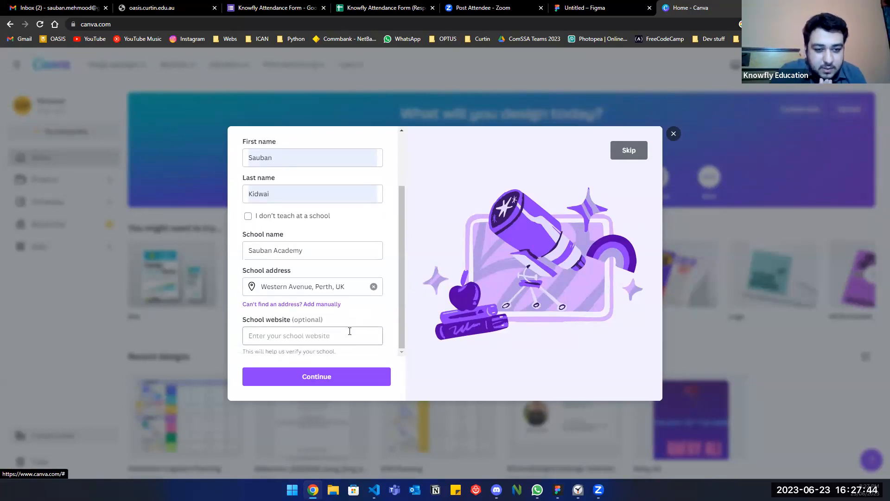
{"action": "type", "text": "ht"}
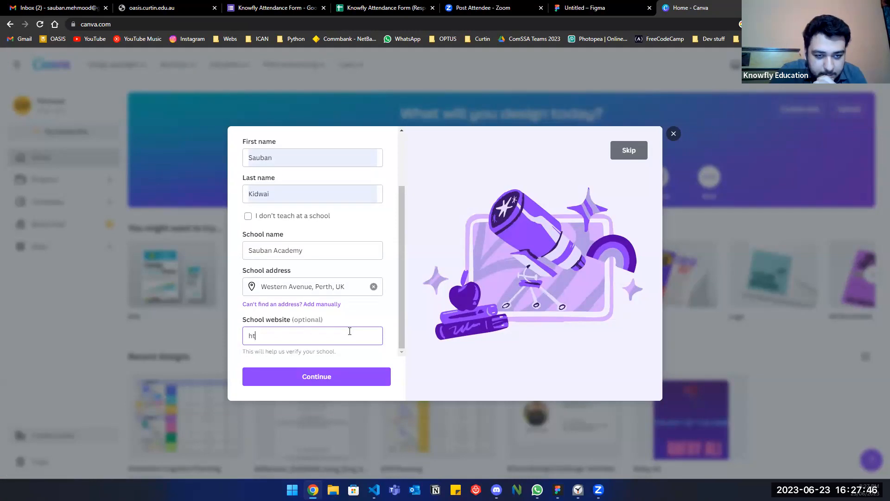
{"action": "type", "text": "tps://insiders."}
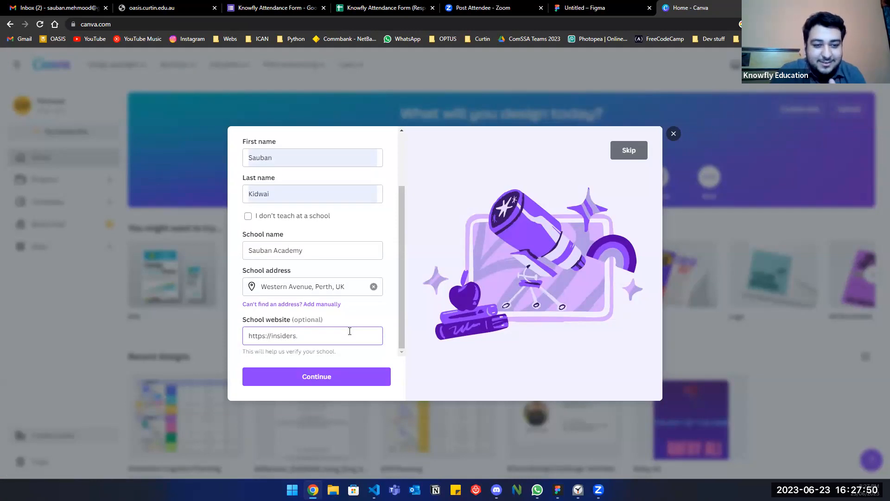
{"action": "key", "text": "BackSpace"}
{"action": "key", "text": "BackSpace"}
{"action": "key", "text": "BackSpace"}
{"action": "key", "text": "BackSpace"}
{"action": "key", "text": "BackSpace"}
{"action": "key", "text": "BackSpace"}
{"action": "key", "text": "BackSpace"}
{"action": "key", "text": "BackSpace"}
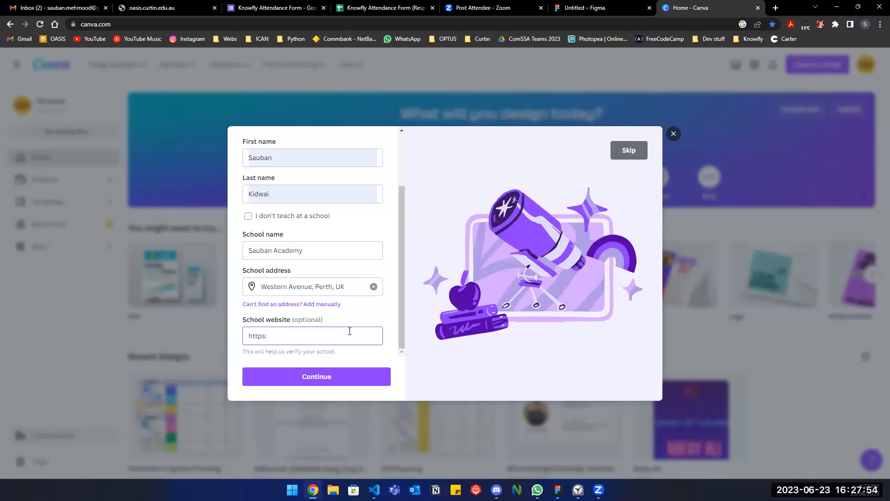
{"action": "key", "text": "BackSpace"}
{"action": "key", "text": "BackSpace"}
{"action": "key", "text": "BackSpace"}
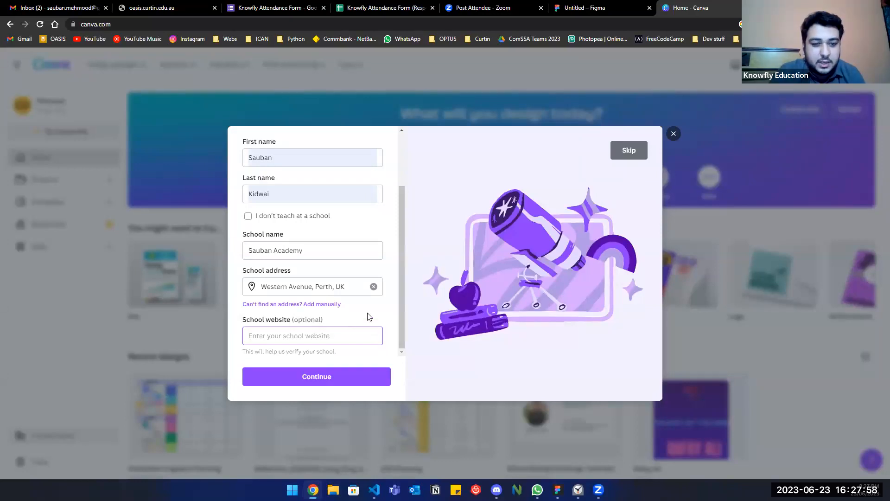
{"action": "left_click", "coordinate": [338, 377]}
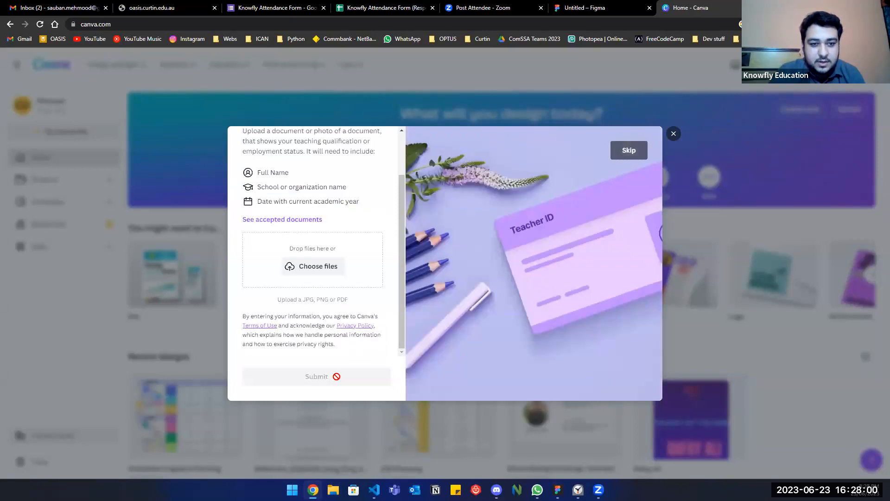
{"action": "scroll", "coordinate": [352, 266], "scroll_direction": "up", "scroll_amount": 2}
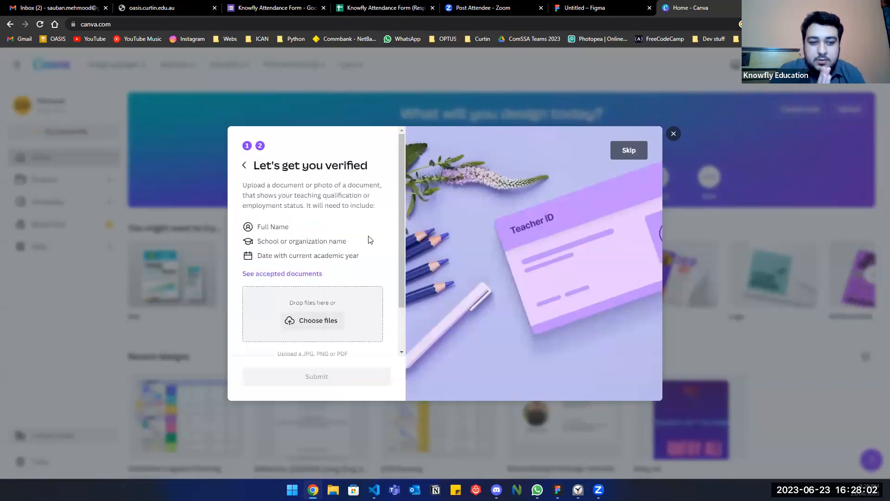
{"action": "scroll", "coordinate": [370, 239], "scroll_direction": "down", "scroll_amount": 1}
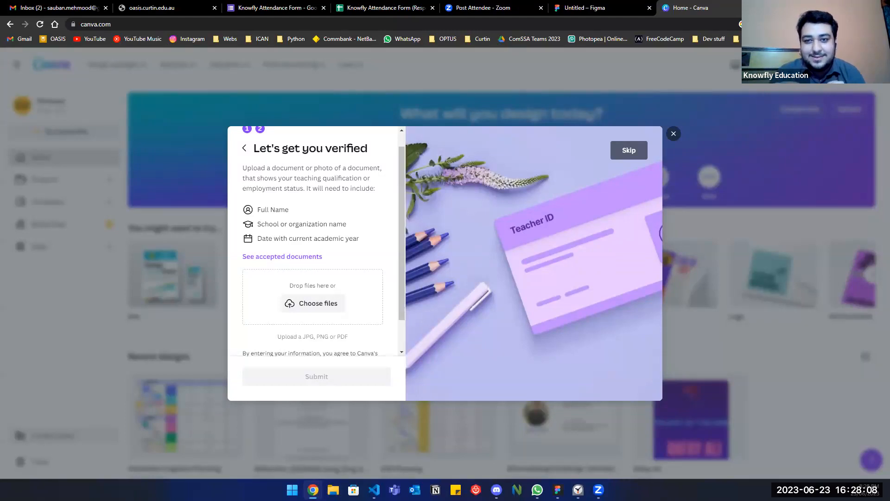
{"action": "key", "text": "ctrl+t"}
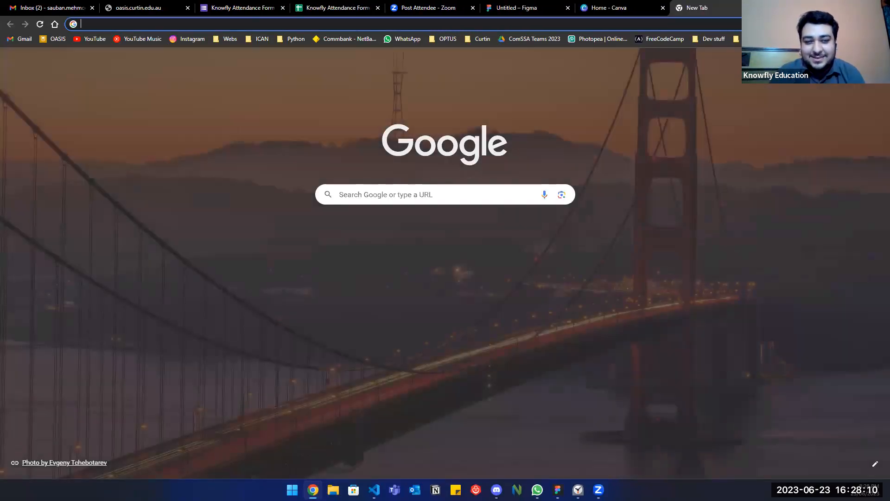
Go to canva.com in the new tab.
{"action": "type", "text": "canva.com"}
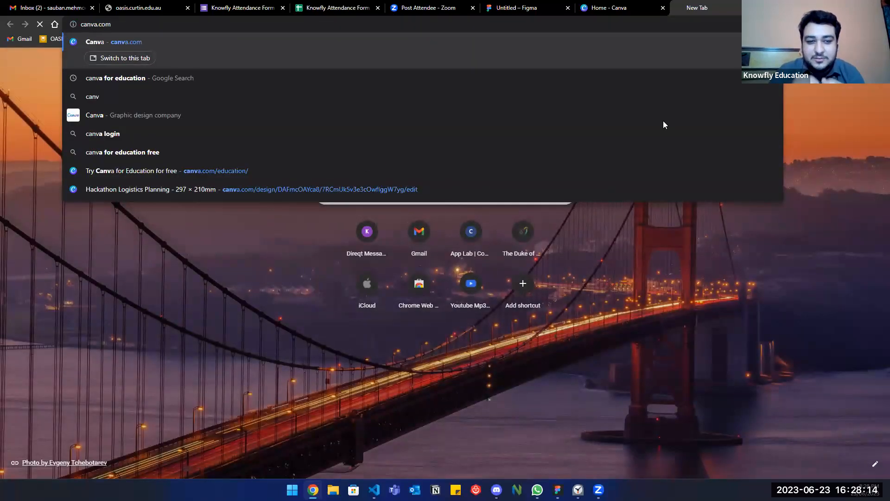
{"action": "key", "text": "Return"}
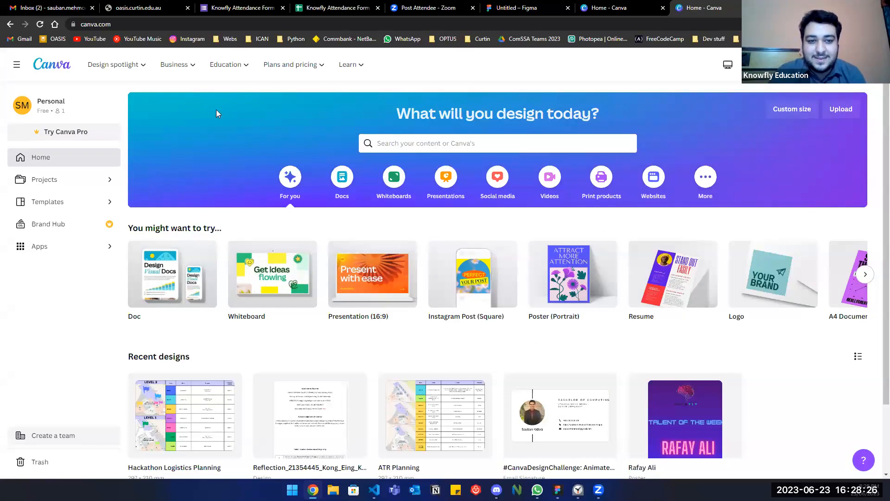
Search templates for 'letter' and open the Dusty Grey Simple Professional Cover Letter.
{"action": "left_click", "coordinate": [422, 144]}
{"action": "type", "text": "letter"}
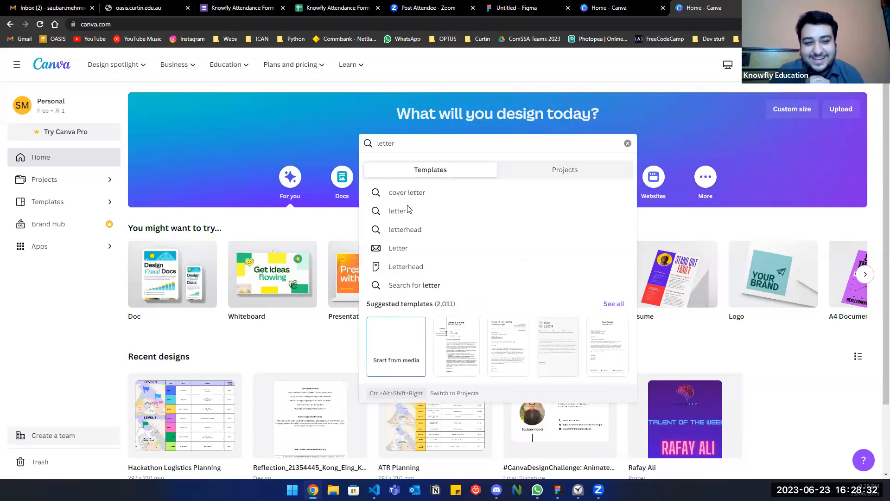
{"action": "left_click", "coordinate": [409, 209]}
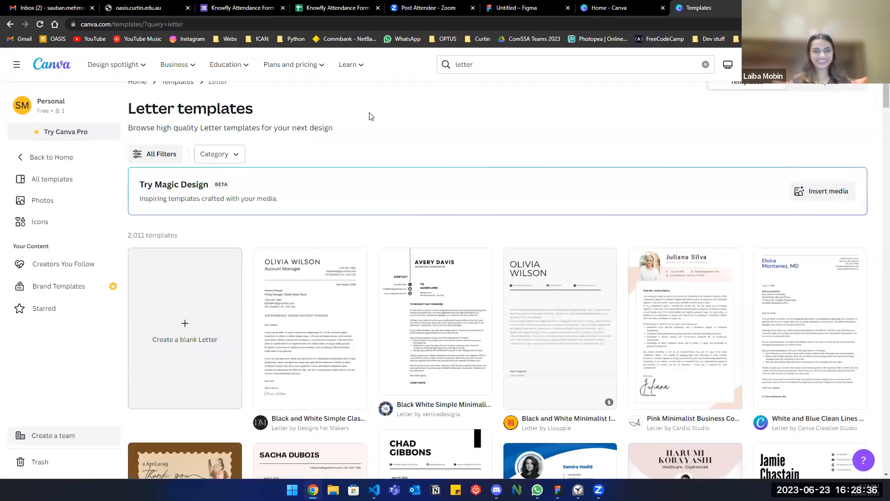
{"action": "scroll", "coordinate": [371, 115], "scroll_direction": "down", "scroll_amount": 2}
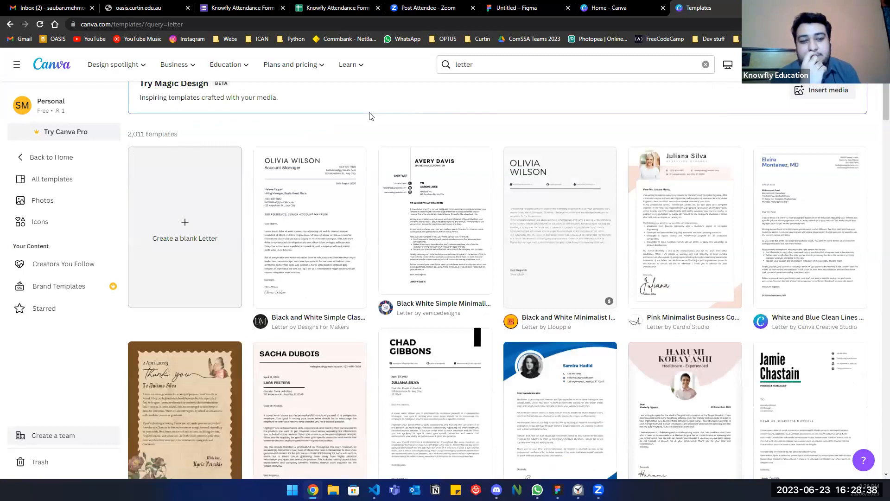
{"action": "scroll", "coordinate": [371, 116], "scroll_direction": "down", "scroll_amount": 2}
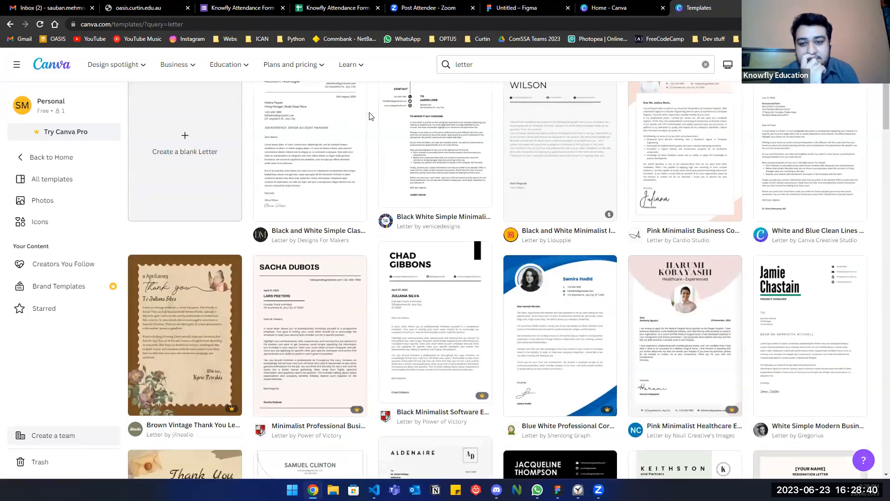
{"action": "scroll", "coordinate": [371, 115], "scroll_direction": "down", "scroll_amount": 1}
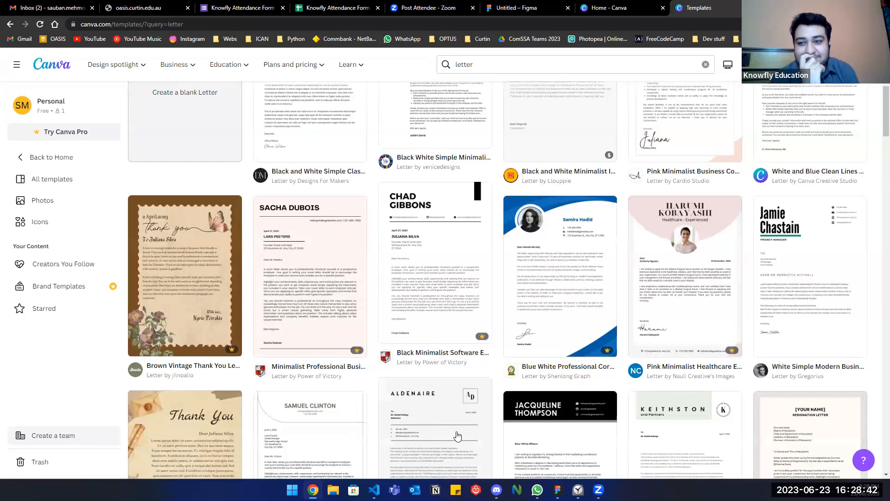
{"action": "scroll", "coordinate": [457, 436], "scroll_direction": "down", "scroll_amount": 2}
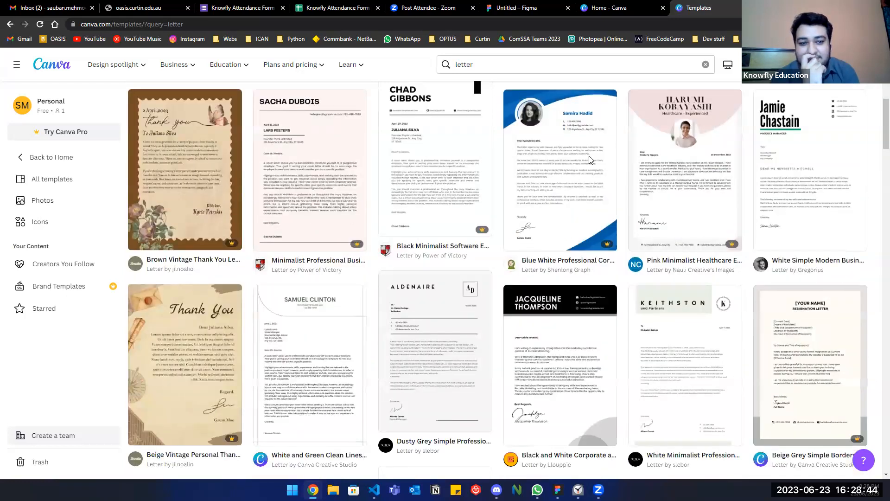
{"action": "left_click", "coordinate": [441, 186]}
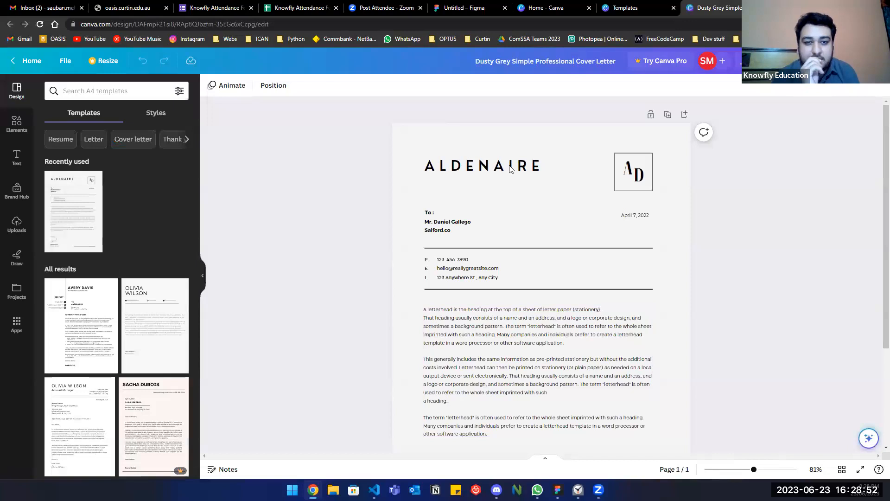
Replace the ALDENAIRE heading with 'SAUBANS ACADEMY'.
{"action": "left_click", "coordinate": [510, 168]}
{"action": "double_click", "coordinate": [510, 166]}
{"action": "type", "text": "SAUBAN"}
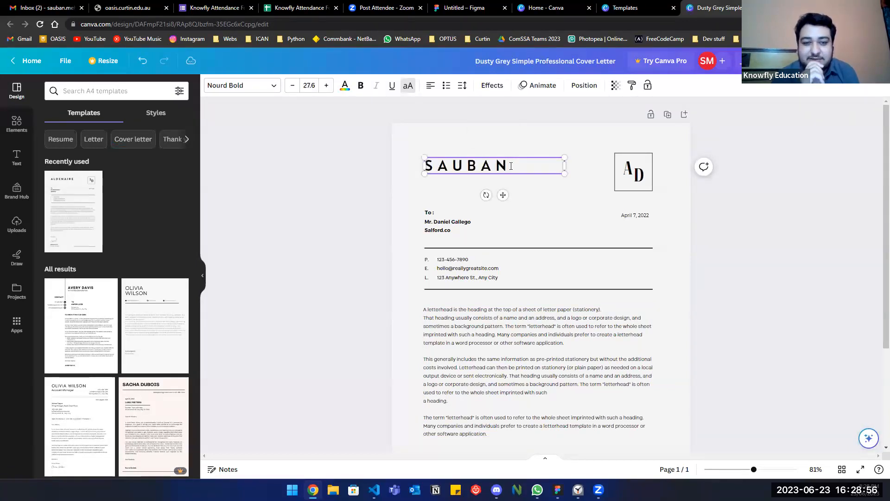
{"action": "type", "text": "S ACADEMY"}
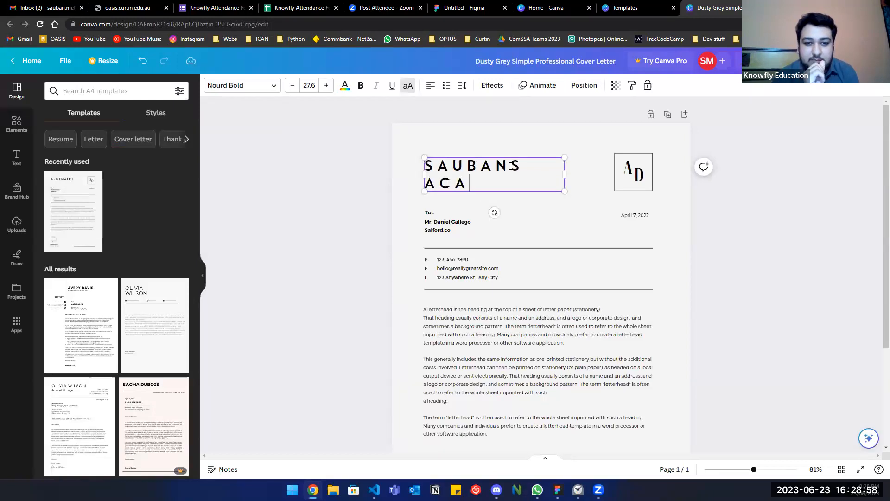
{"action": "left_click", "coordinate": [792, 284]}
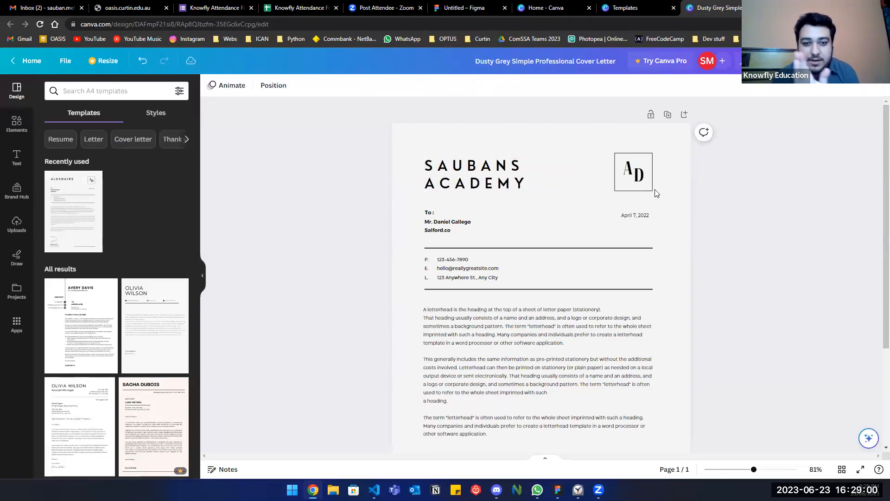
Change the monogram letters to S and A so it reads SA.
{"action": "left_click", "coordinate": [635, 176]}
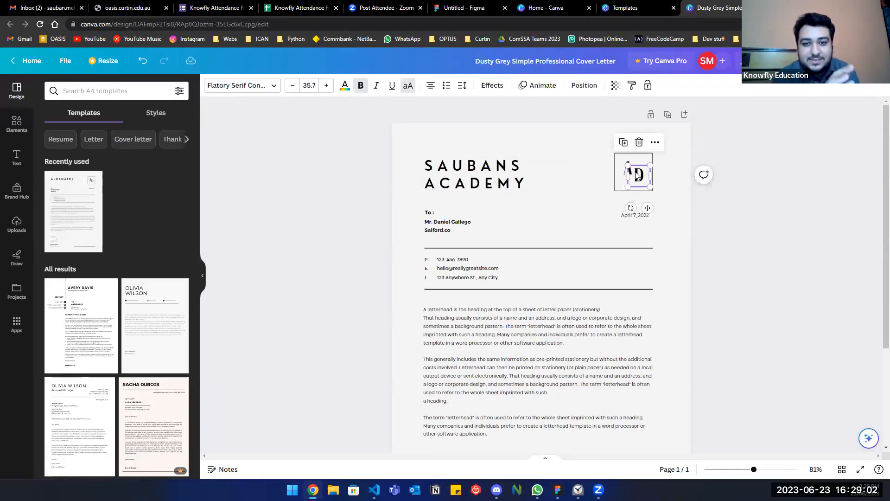
{"action": "left_click", "coordinate": [636, 175]}
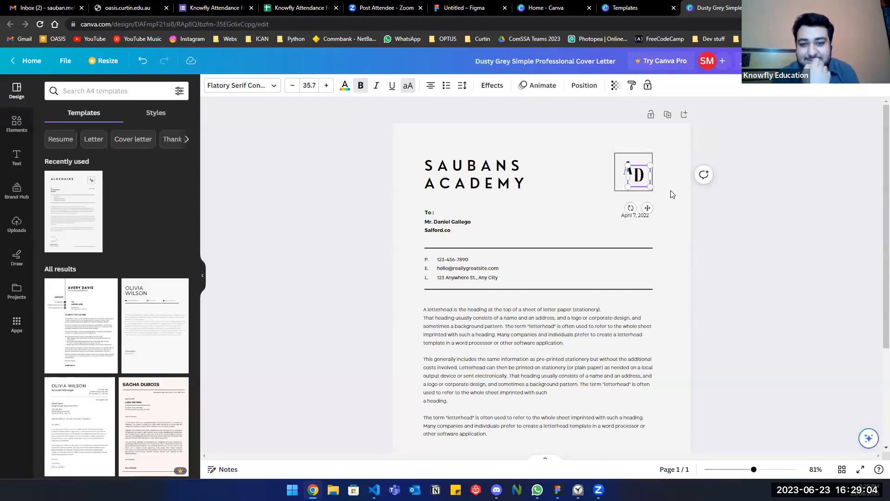
{"action": "left_click", "coordinate": [670, 187]}
{"action": "left_click", "coordinate": [642, 175]}
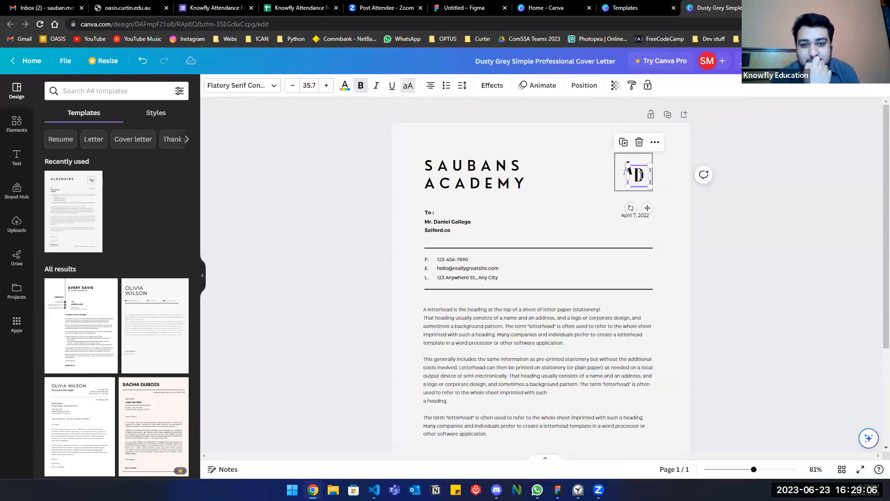
{"action": "double_click", "coordinate": [641, 175]}
{"action": "type", "text": "A"}
{"action": "left_click", "coordinate": [703, 213]}
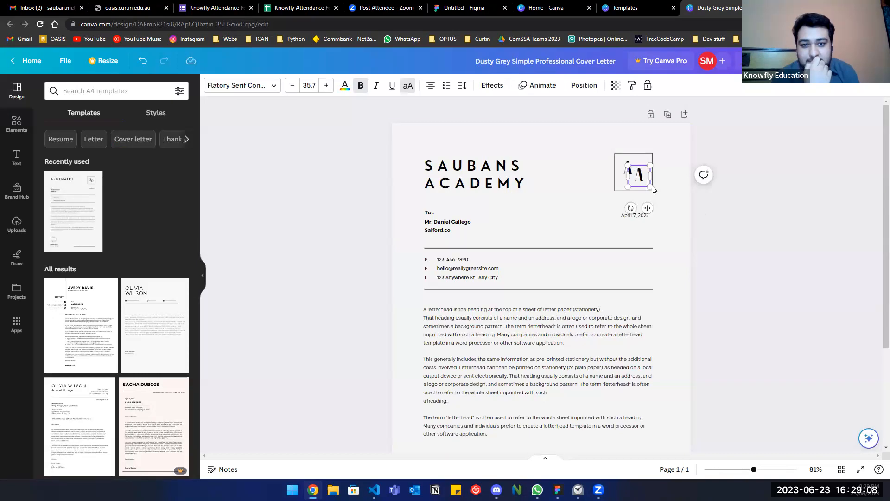
{"action": "double_click", "coordinate": [625, 170]}
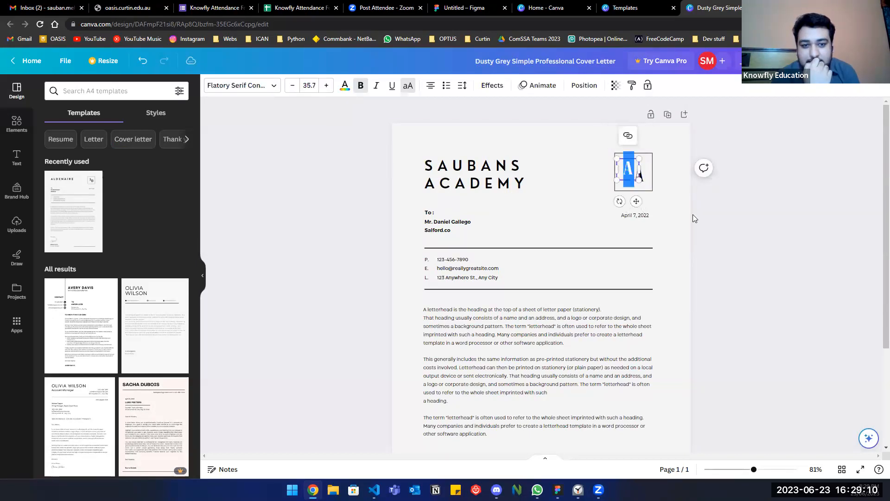
{"action": "type", "text": "S"}
{"action": "left_click", "coordinate": [738, 254]}
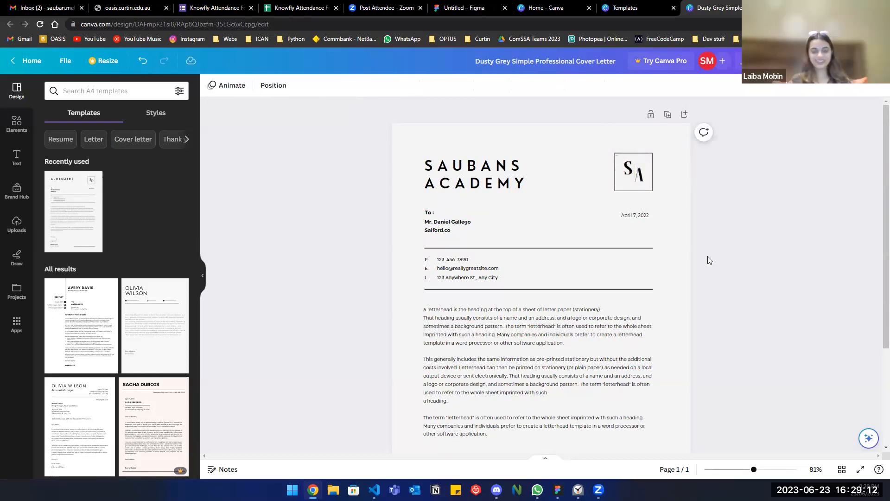
Change the letter's date day to 23, then return to the template's details page.
{"action": "scroll", "coordinate": [613, 294], "scroll_direction": "down", "scroll_amount": 2}
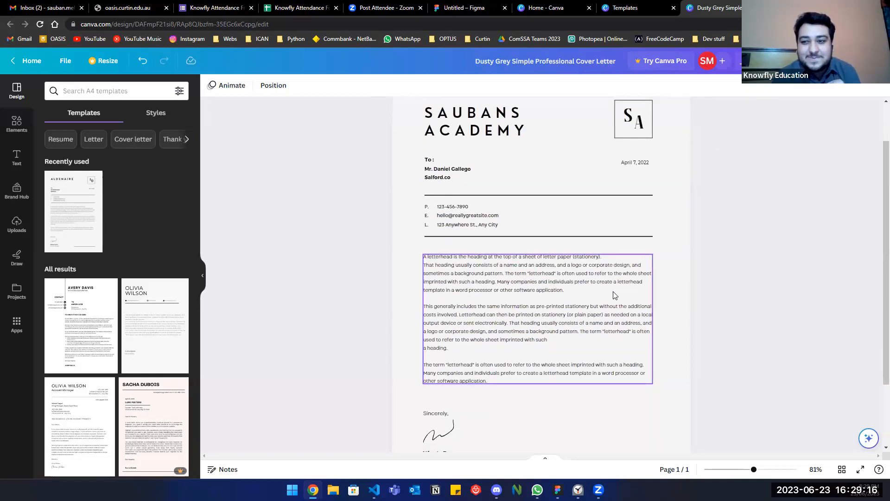
{"action": "scroll", "coordinate": [613, 295], "scroll_direction": "down", "scroll_amount": 3}
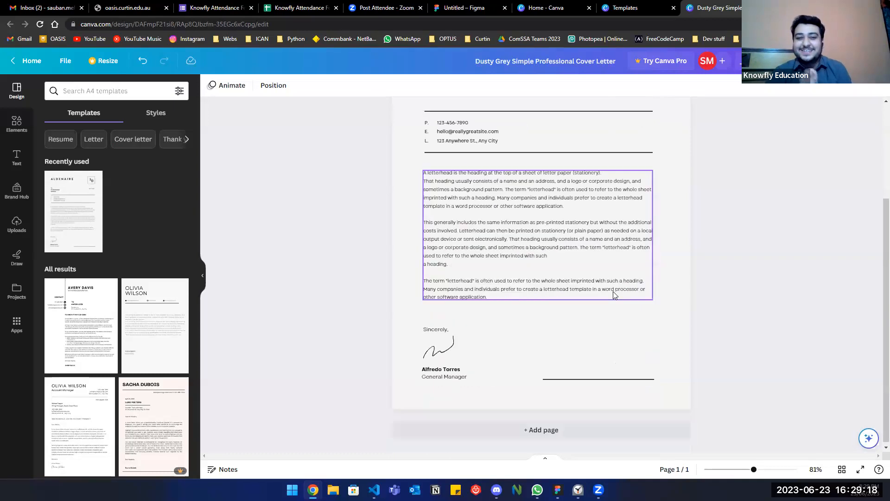
{"action": "scroll", "coordinate": [635, 194], "scroll_direction": "up", "scroll_amount": 5}
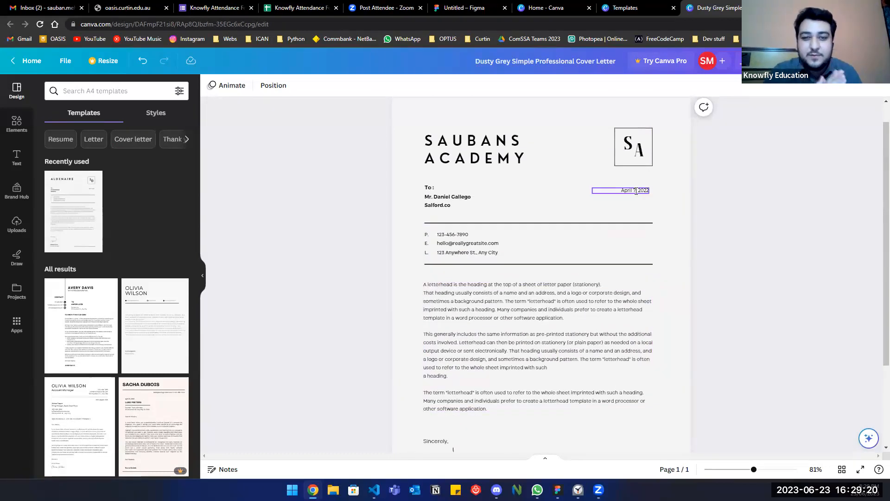
{"action": "left_click", "coordinate": [636, 193]}
{"action": "key", "text": "BackSpace"}
{"action": "type", "text": "23"}
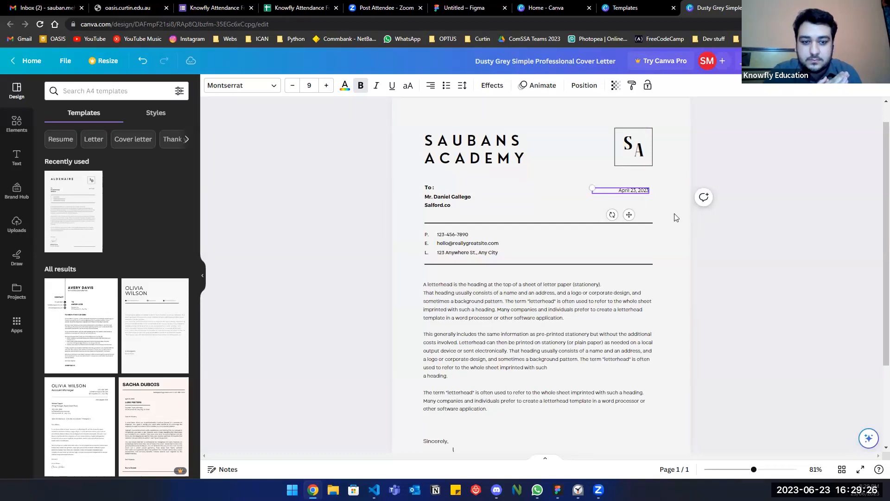
{"action": "left_click", "coordinate": [725, 265]}
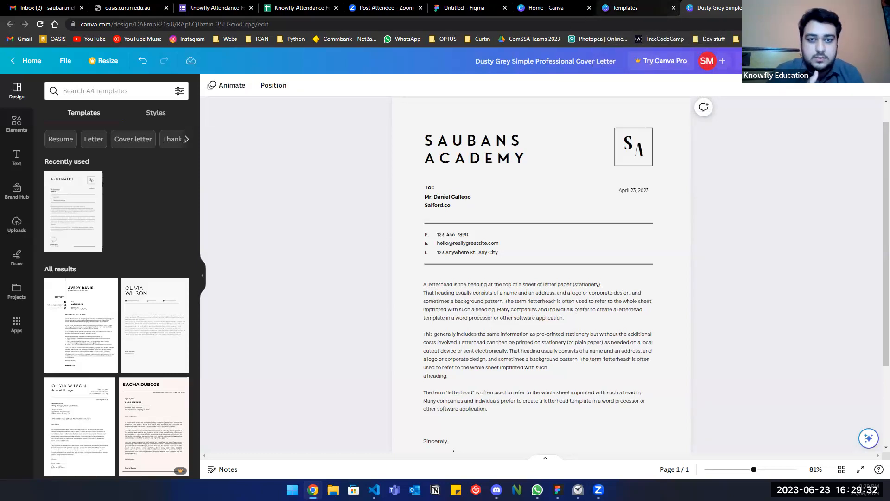
{"action": "left_click", "coordinate": [665, 13]}
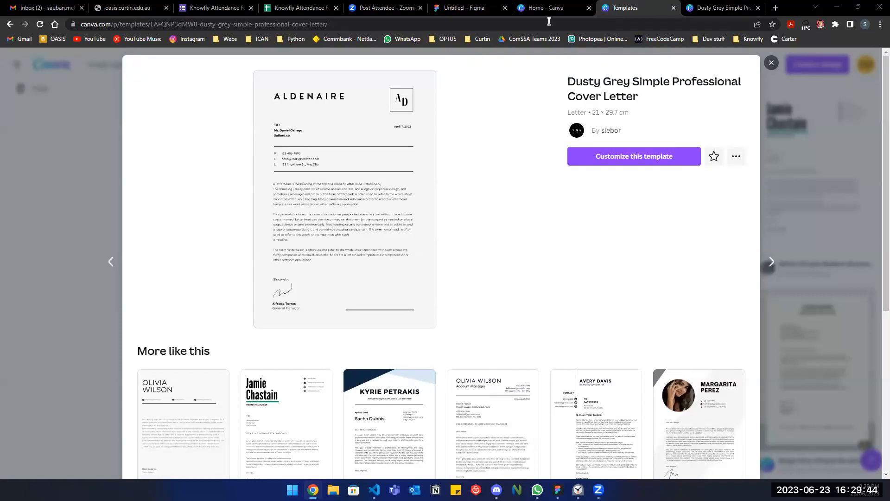
Go back to the Canva home verification prompt and open a new browser tab.
{"action": "key", "text": "ctrl+shift+Tab"}
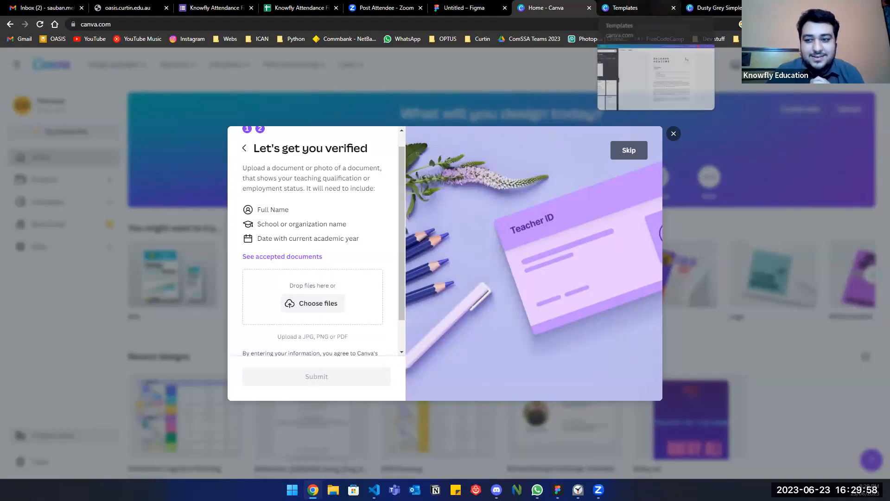
{"action": "left_click", "coordinate": [773, 6]}
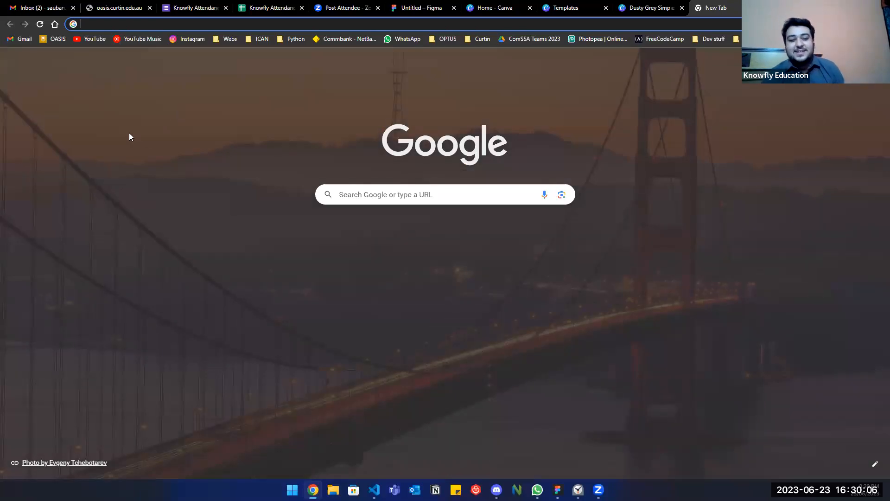
Ask ChatGPT for an employment status letter for a computer science teacher at Sauban's Academy.
{"action": "type", "text": "chat.openai.com"}
{"action": "key", "text": "Return"}
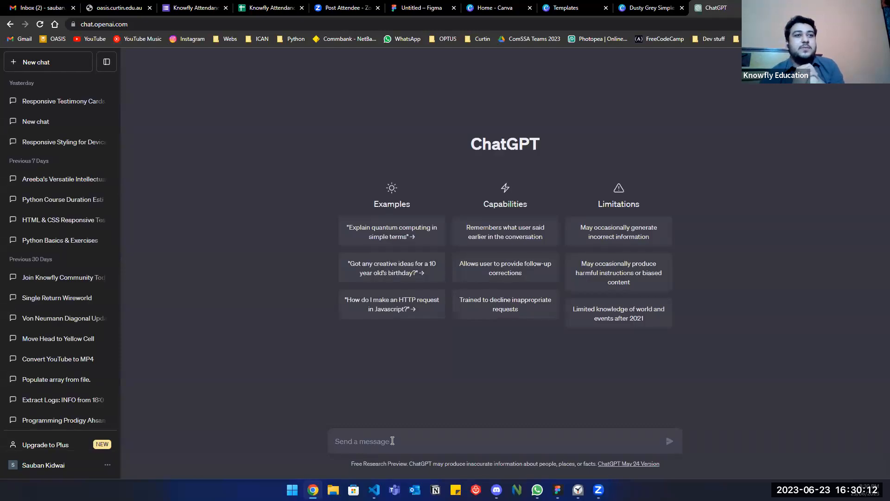
{"action": "type", "text": "write an emp"}
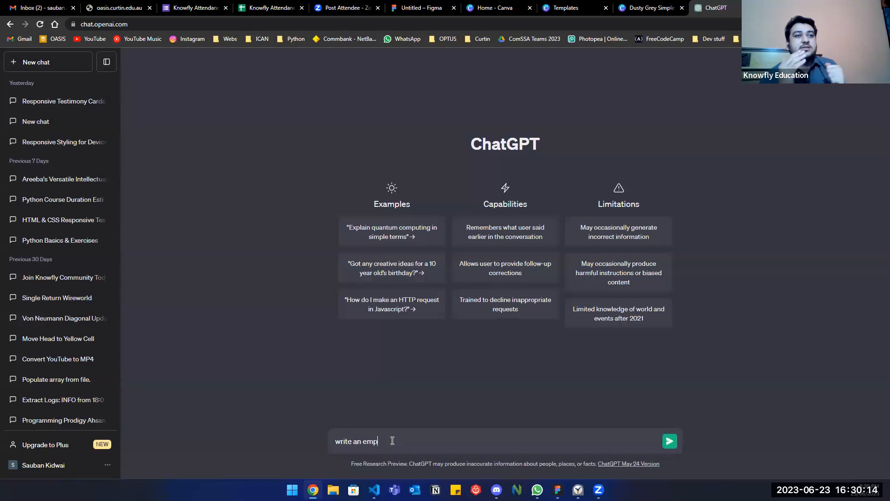
{"action": "type", "text": "loyment "}
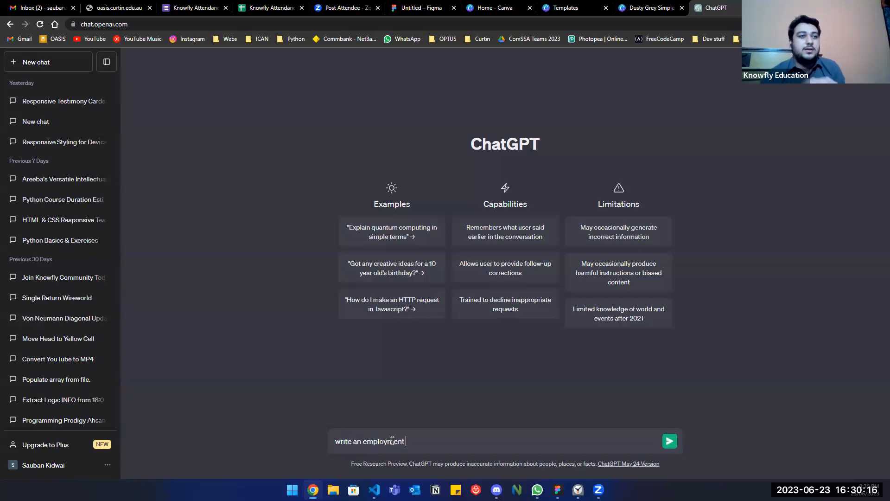
{"action": "type", "text": "teacher at Sauban's Academy"}
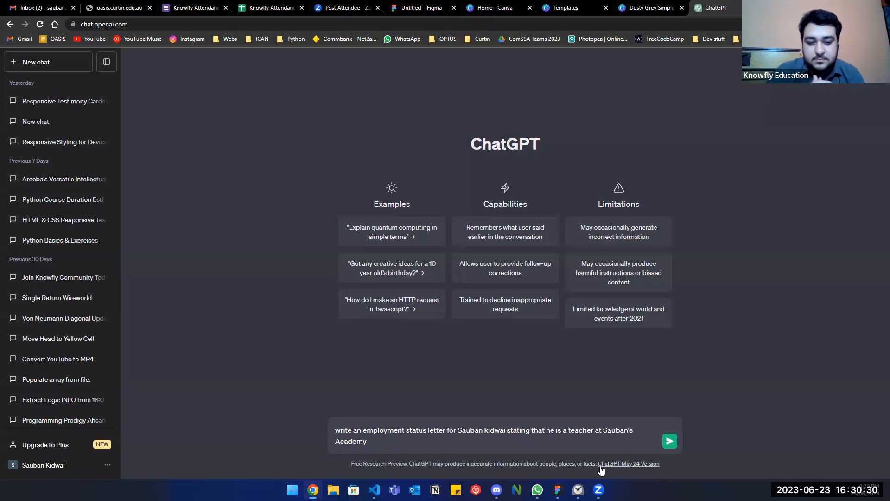
{"action": "left_click", "coordinate": [567, 432]}
{"action": "type", "text": "computer science"}
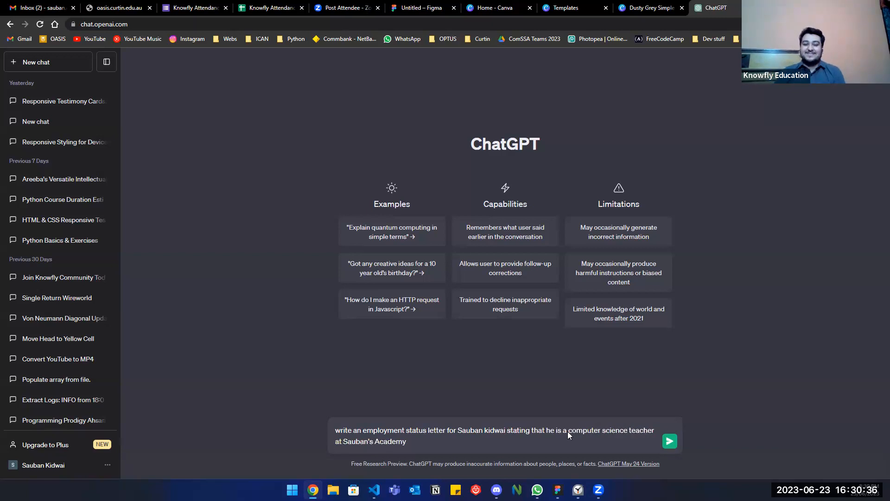
{"action": "key", "text": "Return"}
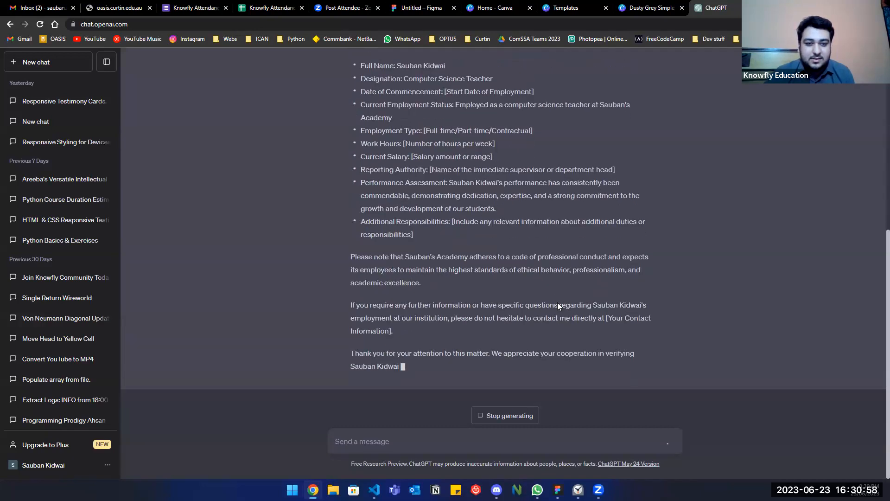
Select the generated letter from 'Subject:' through '[Your Organization]' for copying.
{"action": "scroll", "coordinate": [557, 302], "scroll_direction": "up", "scroll_amount": 4}
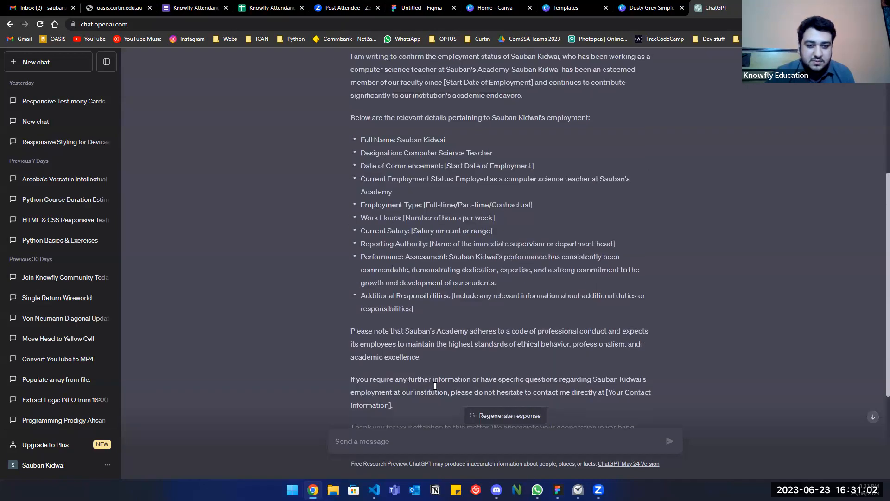
{"action": "scroll", "coordinate": [435, 385], "scroll_direction": "up", "scroll_amount": 4}
{"action": "left_click_drag", "start_coordinate": [351, 220], "coordinate": [435, 385]}
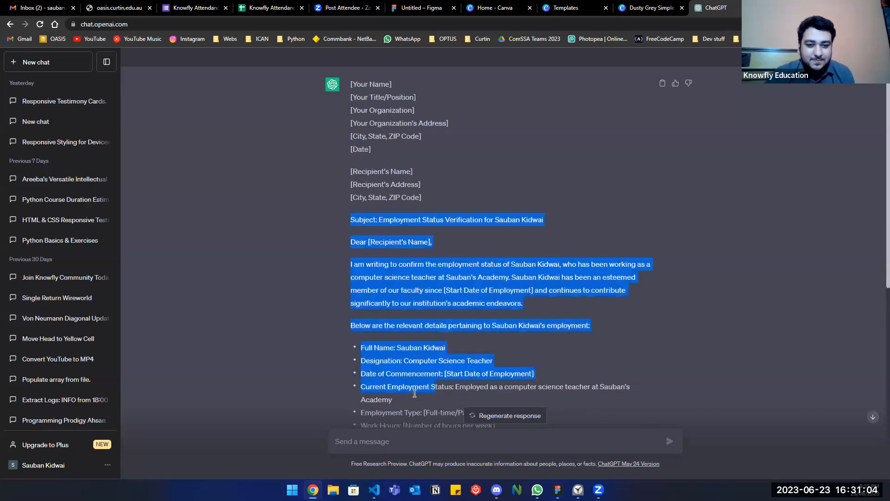
{"action": "scroll", "coordinate": [417, 394], "scroll_direction": "down", "scroll_amount": 7}
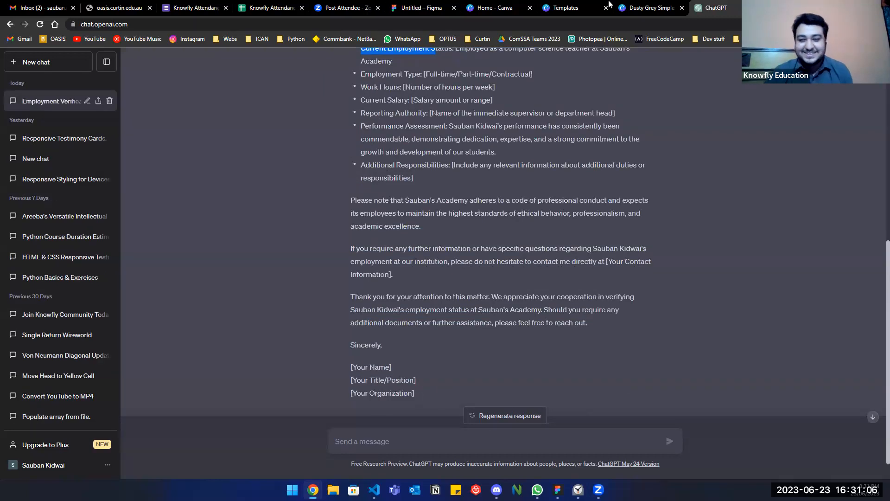
{"action": "left_click", "coordinate": [466, 324], "text": "shift"}
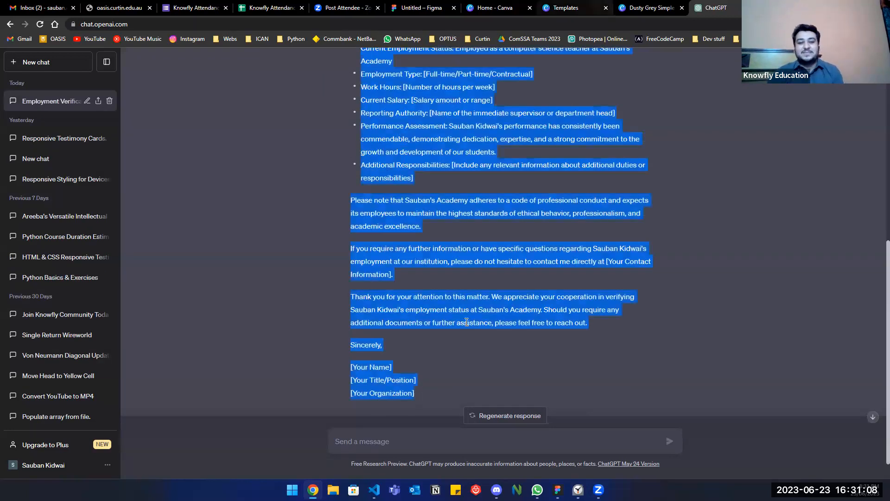
Paste the ChatGPT letter over the sample body and delete the phone, email and address block.
{"action": "key", "text": "ctrl+shift+Tab"}
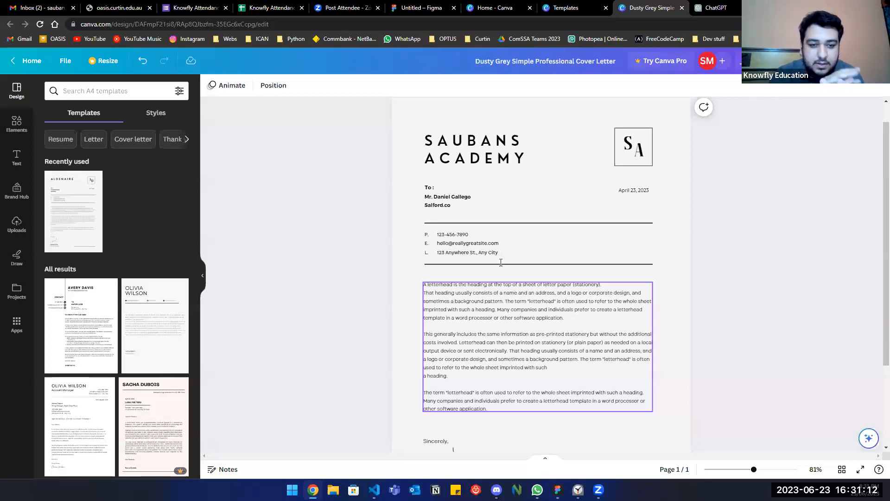
{"action": "key", "text": "ctrl+a"}
{"action": "key", "text": "ctrl+v"}
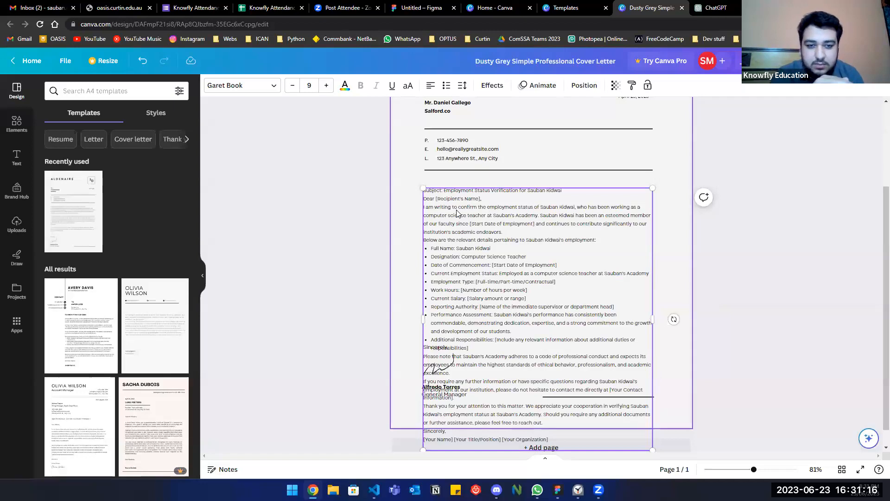
{"action": "scroll", "coordinate": [493, 209], "scroll_direction": "up", "scroll_amount": 2}
{"action": "left_click_drag", "start_coordinate": [413, 199], "coordinate": [668, 247]}
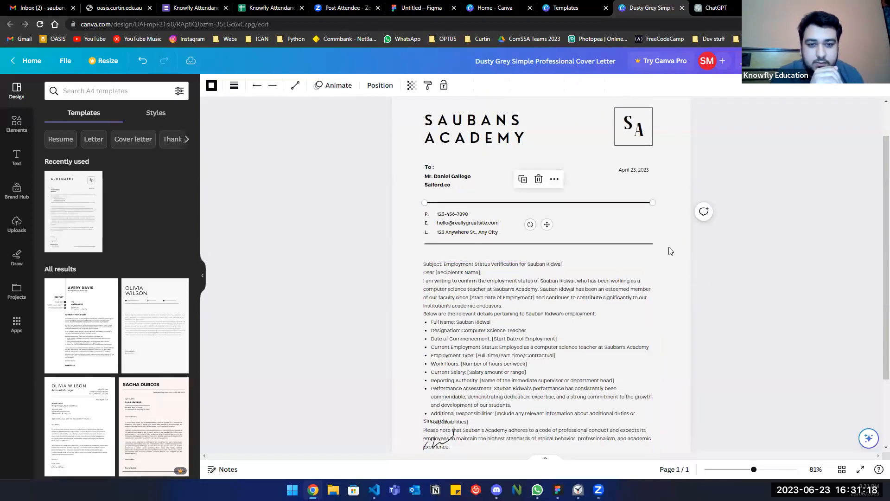
{"action": "key", "text": "Delete"}
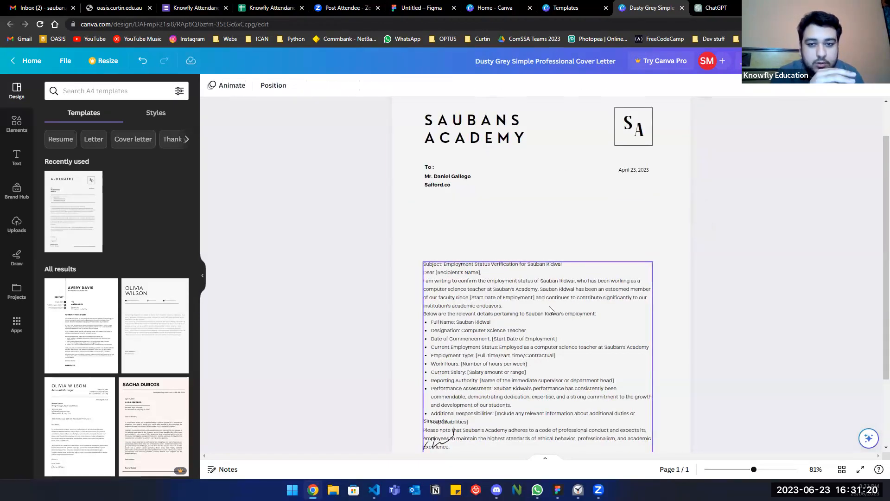
Move the letter text box up beneath the To: block.
{"action": "left_click_drag", "start_coordinate": [461, 264], "coordinate": [461, 187]}
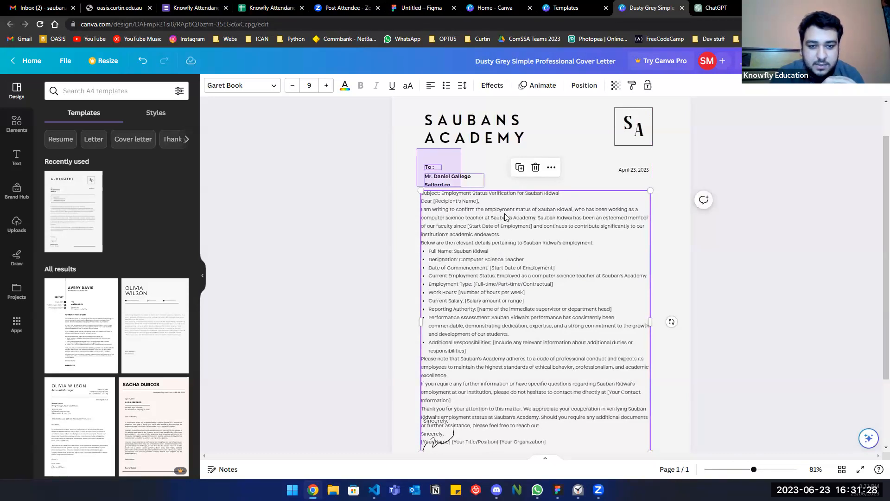
{"action": "left_click", "coordinate": [459, 167]}
{"action": "left_click", "coordinate": [522, 235]}
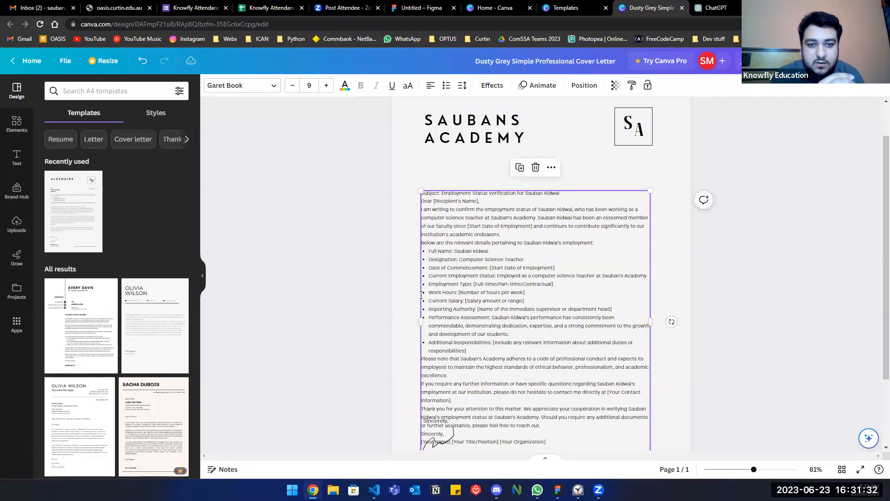
{"action": "left_click_drag", "start_coordinate": [484, 287], "coordinate": [488, 276]}
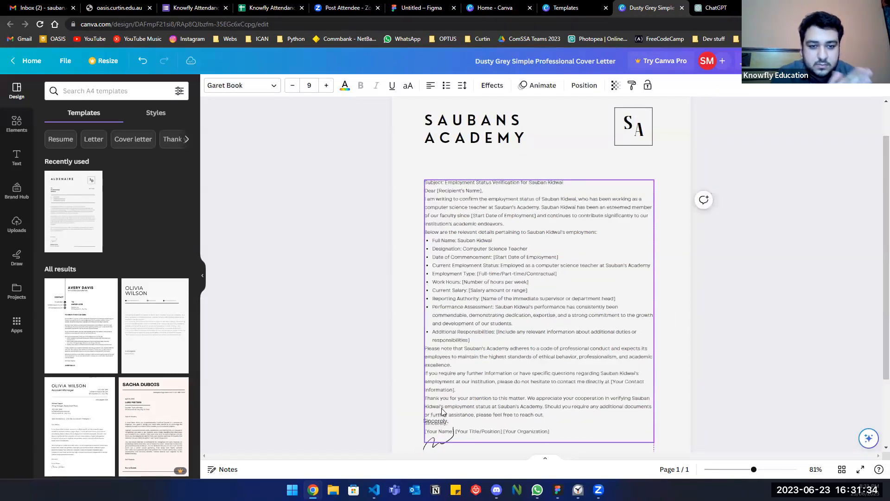
{"action": "left_click_drag", "start_coordinate": [488, 384], "coordinate": [481, 362]}
{"action": "scroll", "coordinate": [552, 378], "scroll_direction": "down", "scroll_amount": 1}
Add blank lines around the bullet list and delete the duplicate sign-off and name lines.
{"action": "left_click", "coordinate": [592, 165]}
{"action": "key", "text": "Return"}
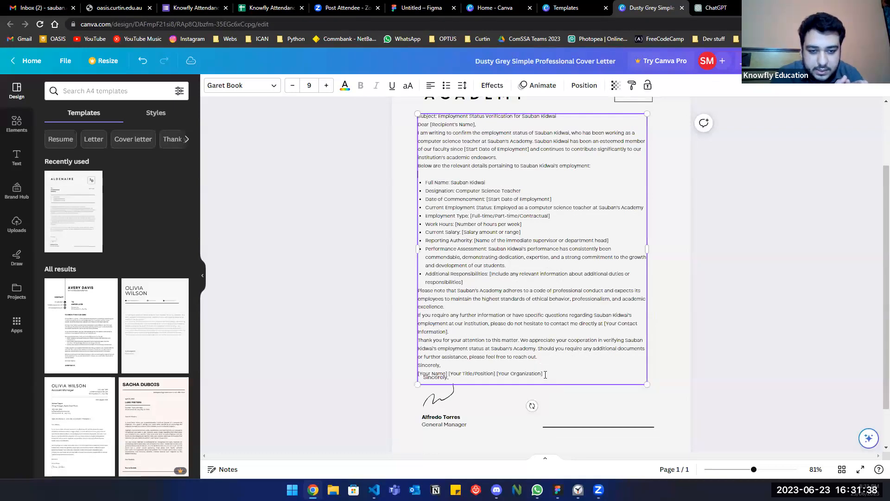
{"action": "left_click", "coordinate": [469, 282]}
{"action": "key", "text": "Return"}
{"action": "left_click", "coordinate": [515, 432]}
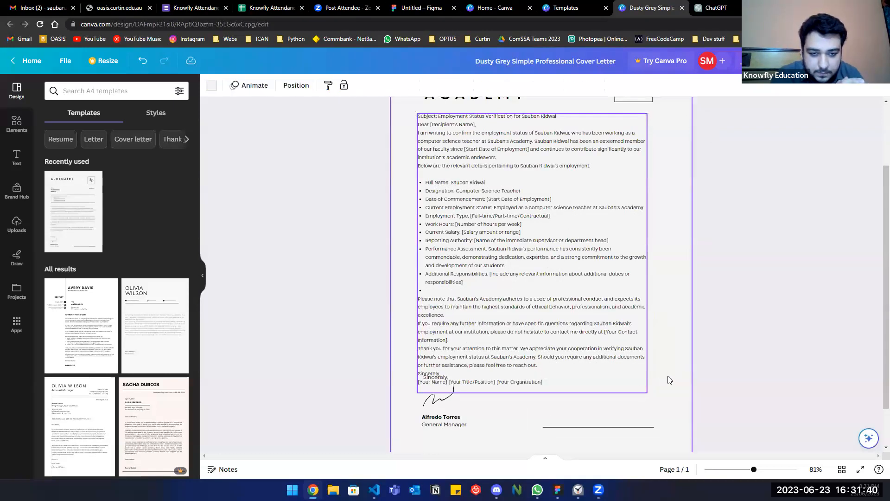
{"action": "left_click", "coordinate": [668, 379]}
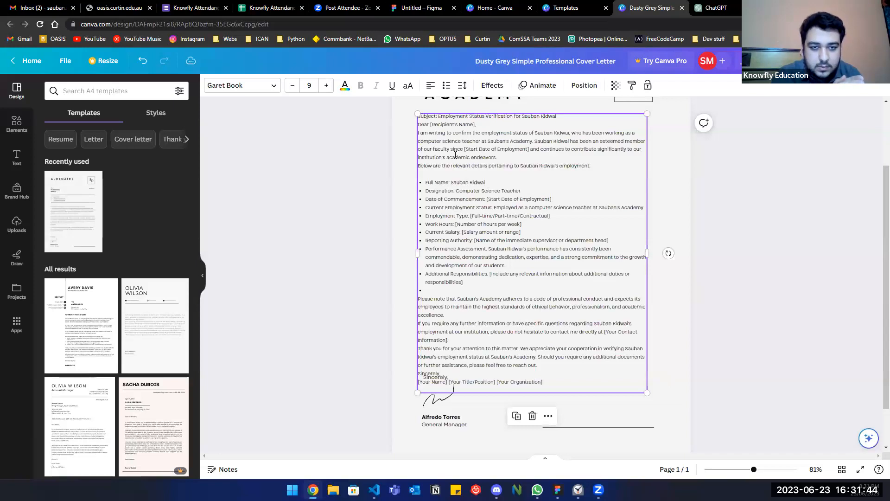
{"action": "key", "text": "BackSpace"}
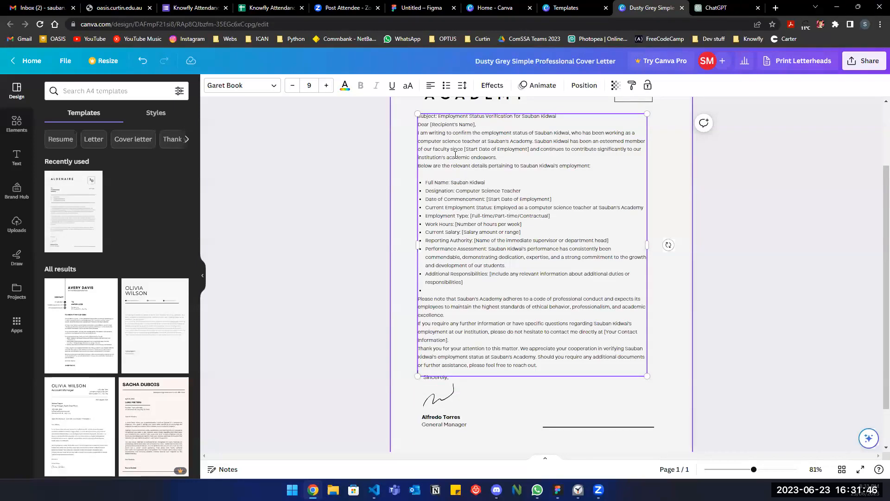
{"action": "scroll", "coordinate": [455, 155], "scroll_direction": "up", "scroll_amount": 1}
{"action": "double_click", "coordinate": [456, 155]}
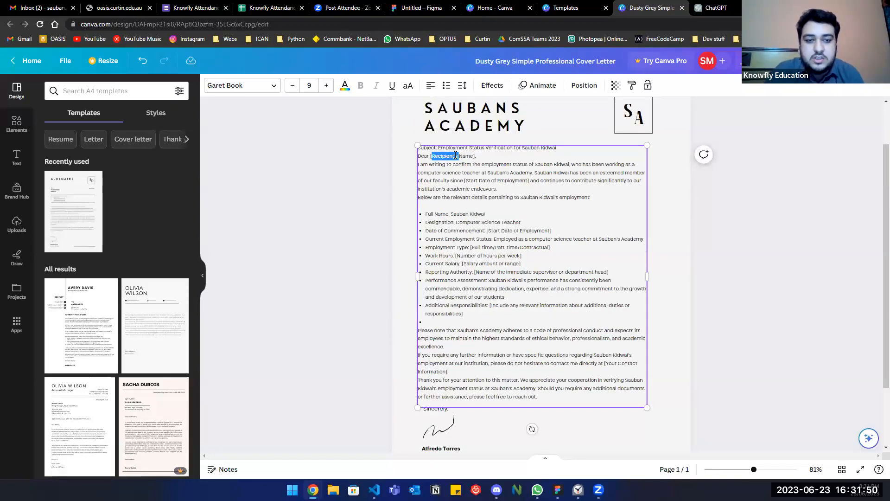
Change the greeting to 'To who it may concern,'.
{"action": "key", "text": "shift+End"}
{"action": "key", "text": "BackSpace"}
{"action": "key", "text": "BackSpace"}
{"action": "key", "text": "BackSpace"}
{"action": "key", "text": "BackSpace"}
{"action": "key", "text": "BackSpace"}
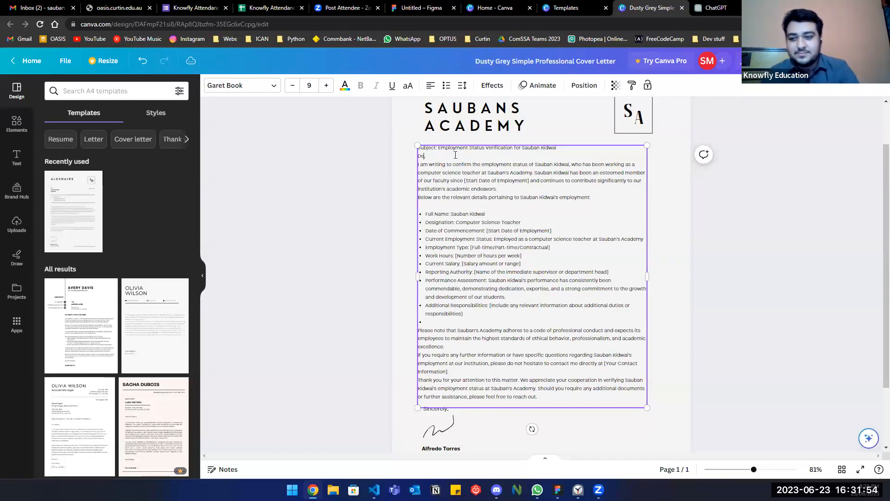
{"action": "key", "text": "BackSpace"}
{"action": "key", "text": "BackSpace"}
{"action": "type", "text": "To who it may concern"}
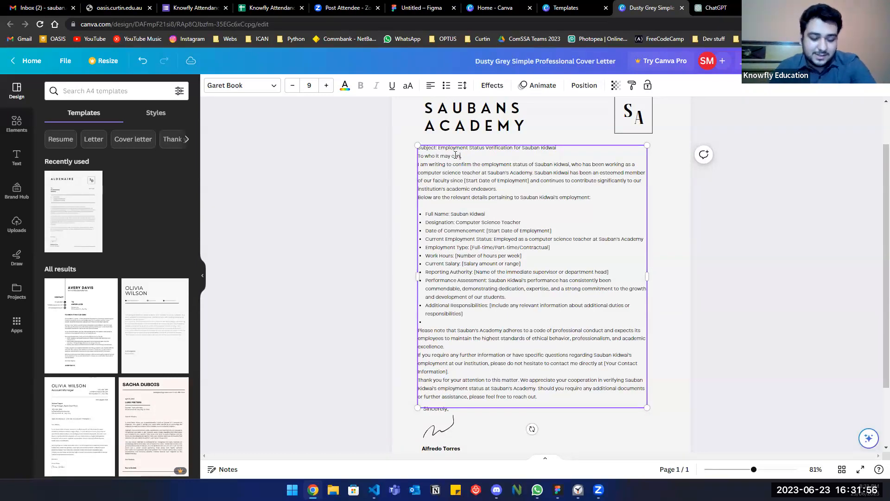
{"action": "type", "text": ","}
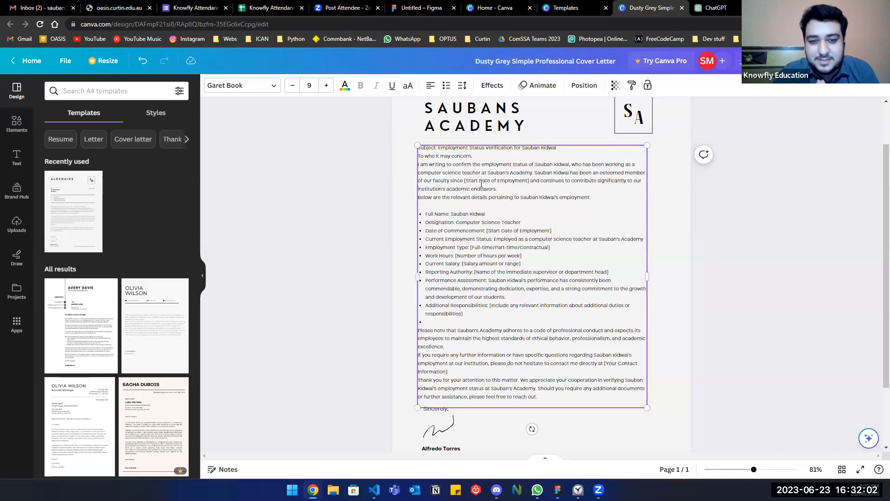
Replace the start-date placeholder in the Date of Commencement bullet with 'March 2023'.
{"action": "left_click_drag", "start_coordinate": [464, 181], "coordinate": [528, 182]}
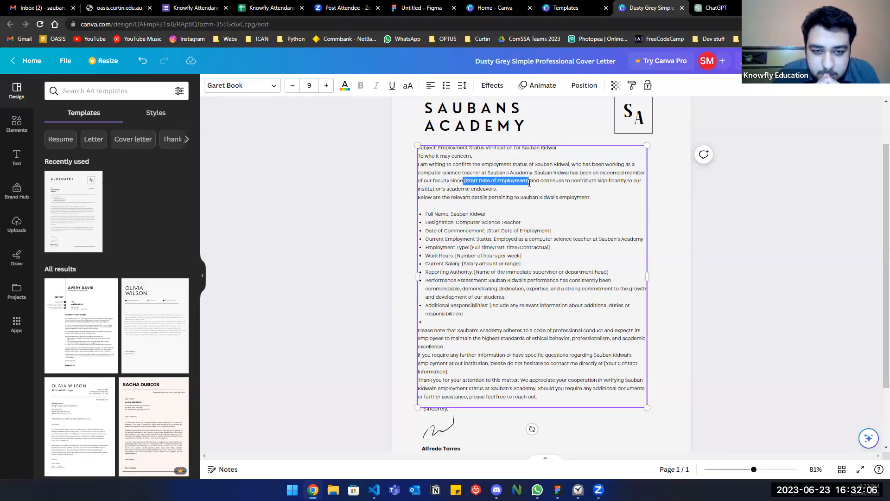
{"action": "key", "text": "BackSpace"}
{"action": "type", "text": "March 2023"}
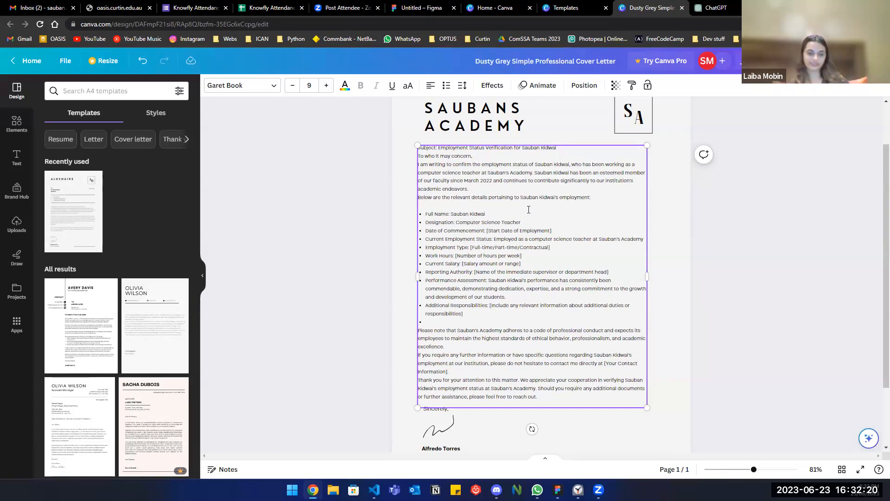
{"action": "scroll", "coordinate": [529, 210], "scroll_direction": "down", "scroll_amount": 1}
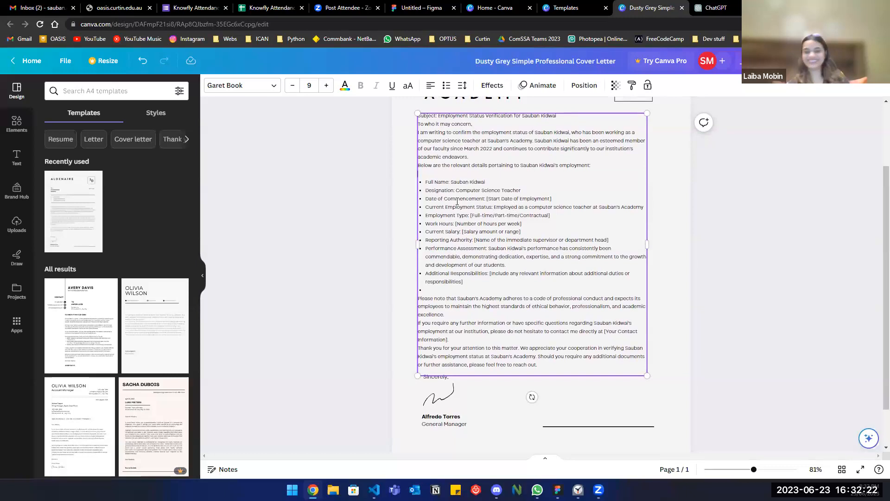
{"action": "left_click_drag", "start_coordinate": [489, 199], "coordinate": [552, 200]}
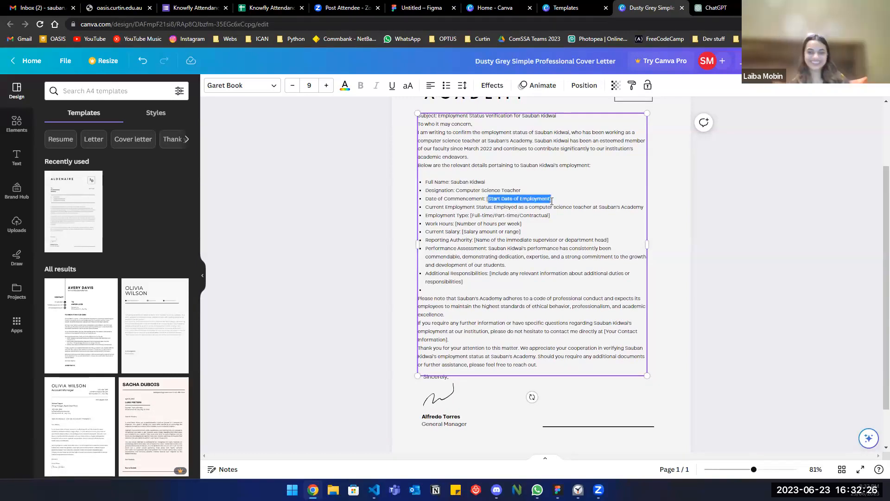
{"action": "key", "text": "BackSpace"}
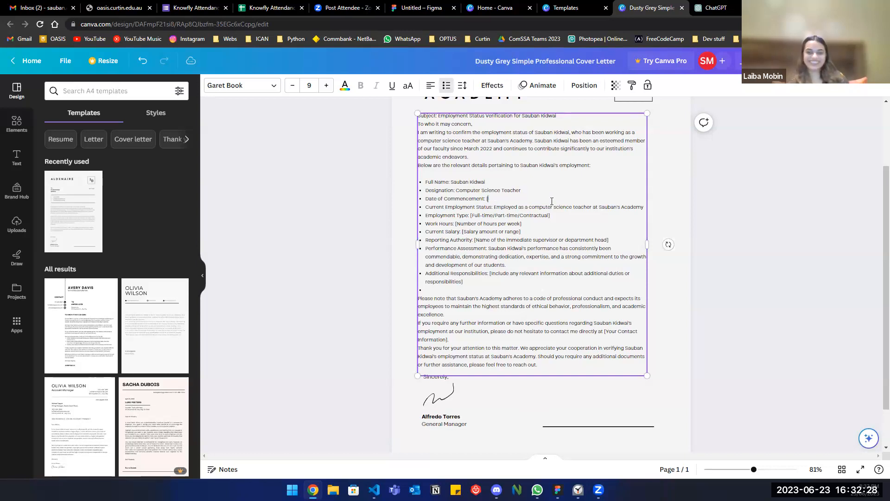
{"action": "type", "text": "March"}
{"action": "type", "text": " 2023"}
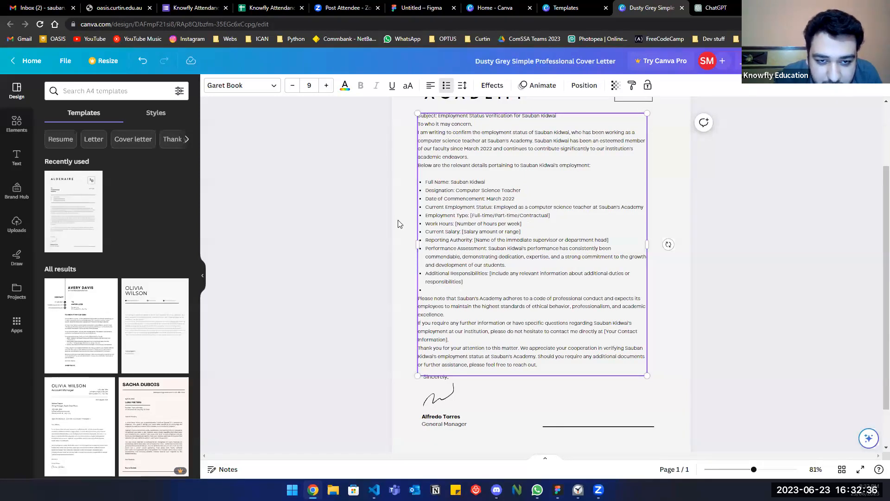
Delete the Reporting Authority through Additional Responsibilities, Work Hours and Current Salary bullets.
{"action": "left_click_drag", "start_coordinate": [426, 240], "coordinate": [597, 281]}
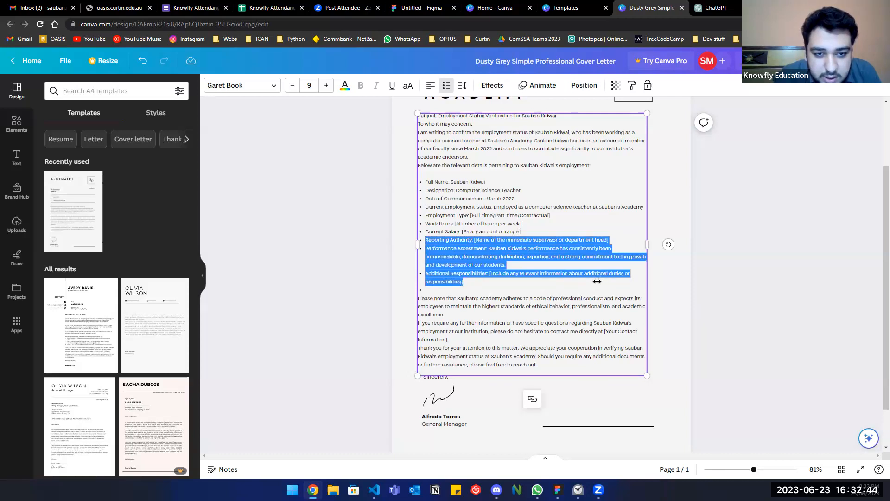
{"action": "key", "text": "BackSpace"}
{"action": "left_click_drag", "start_coordinate": [512, 242], "coordinate": [559, 217]}
{"action": "key", "text": "BackSpace"}
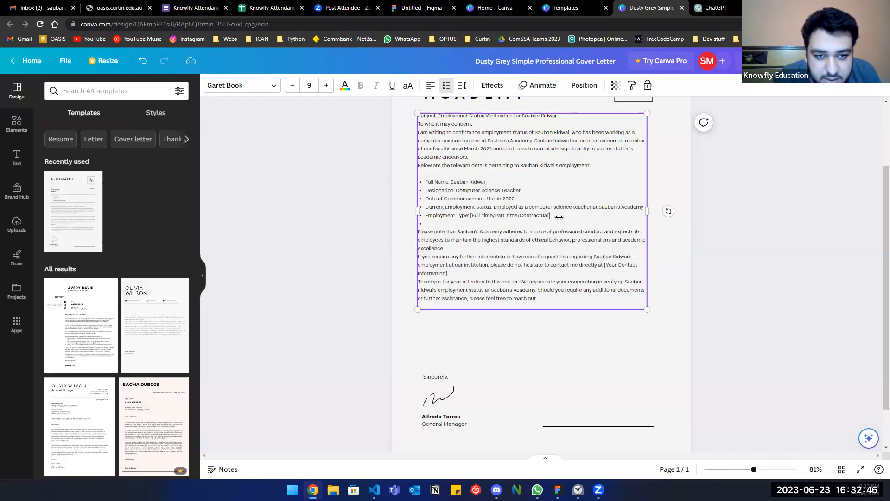
{"action": "key", "text": "BackSpace"}
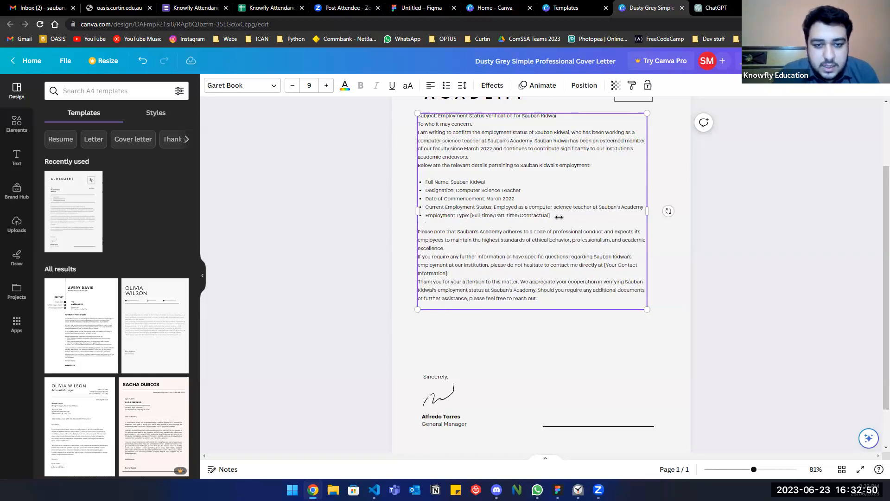
{"action": "left_click", "coordinate": [516, 357]}
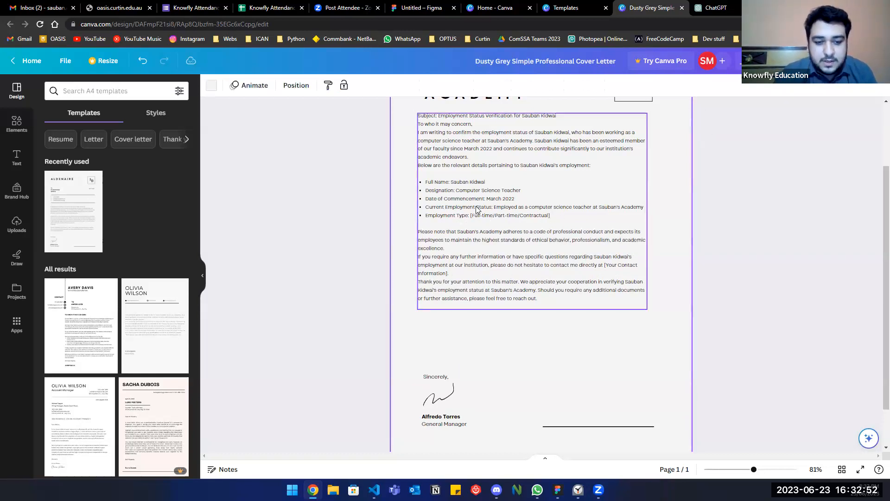
{"action": "left_click", "coordinate": [518, 218]}
Trim the Employment Type bullet to just 'Full-time'.
{"action": "left_click", "coordinate": [541, 216]}
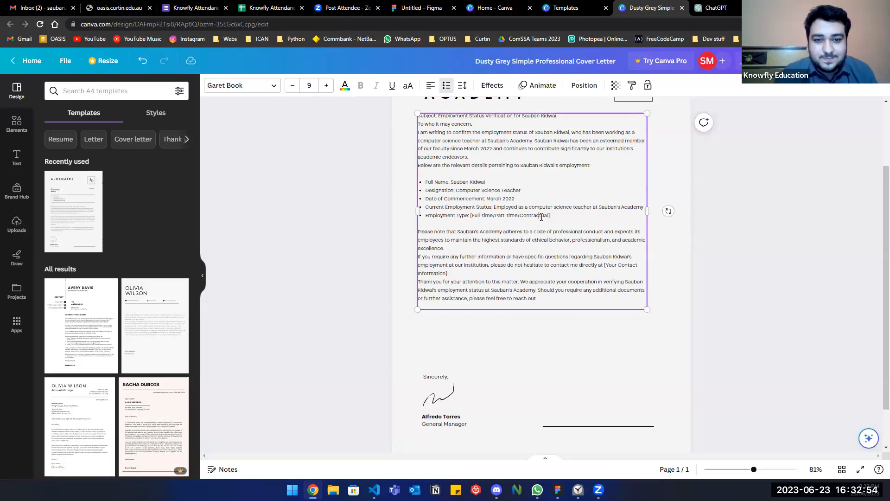
{"action": "left_click_drag", "start_coordinate": [553, 217], "coordinate": [494, 217]}
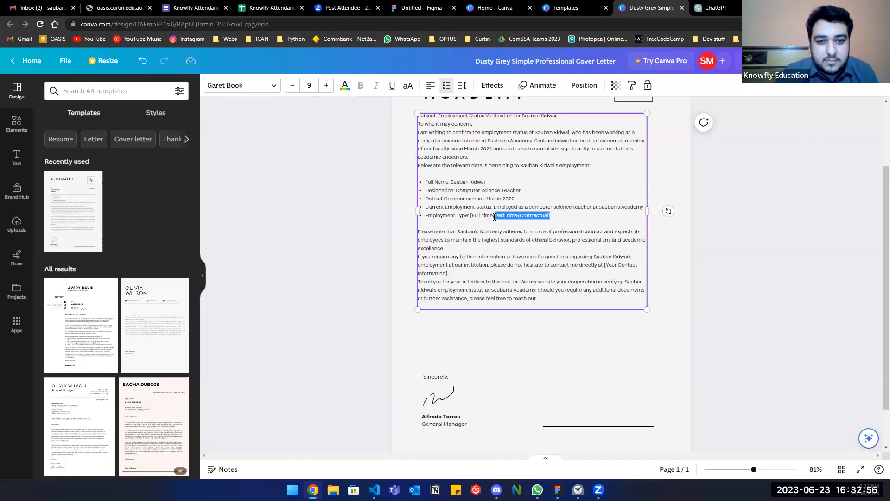
{"action": "key", "text": "BackSpace"}
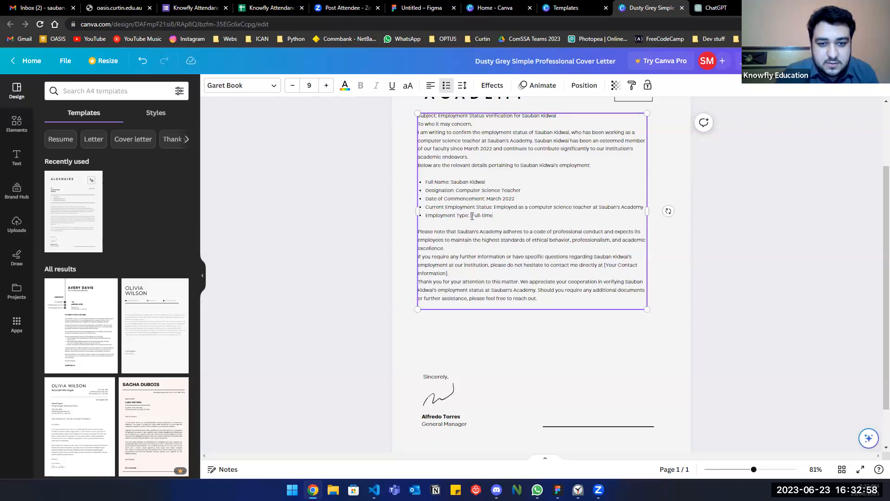
{"action": "left_click", "coordinate": [472, 216]}
{"action": "key", "text": "BackSpace"}
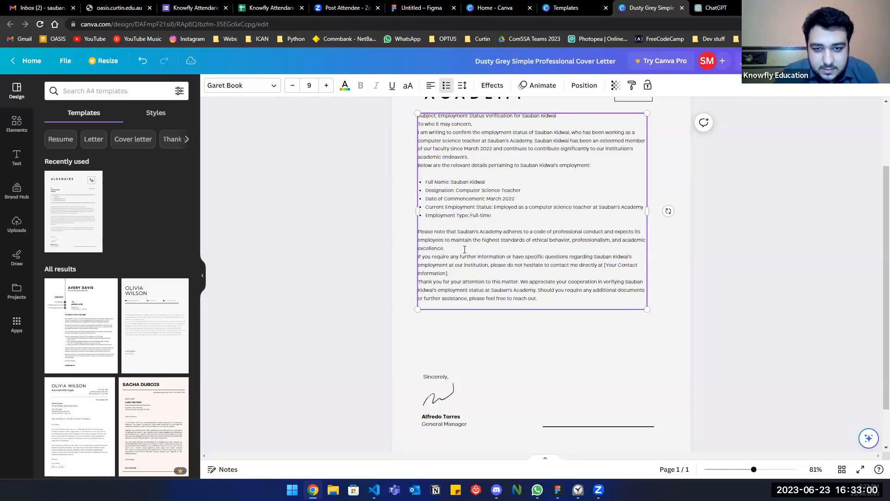
Add blank lines between paragraphs and remove the contact-information placeholder, ending 'contact me directly.'.
{"action": "left_click", "coordinate": [443, 247]}
{"action": "key", "text": "Return"}
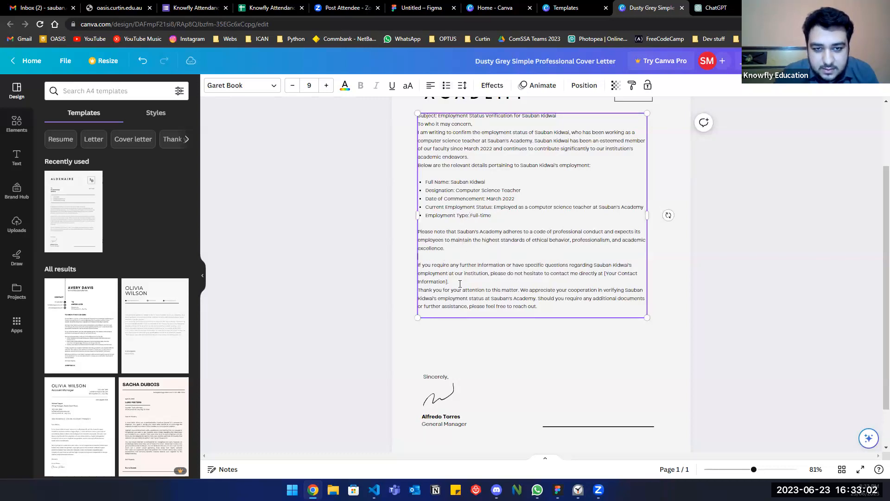
{"action": "left_click", "coordinate": [564, 281]}
{"action": "key", "text": "Return"}
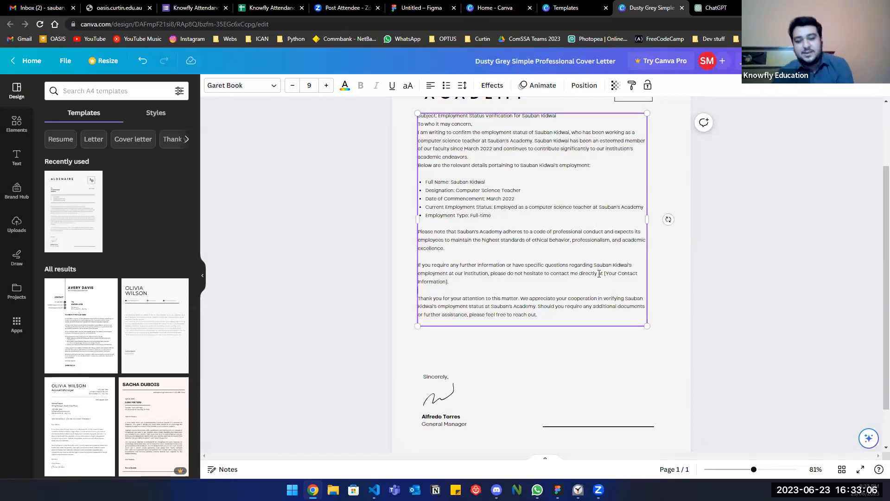
{"action": "left_click_drag", "start_coordinate": [598, 274], "coordinate": [603, 279]}
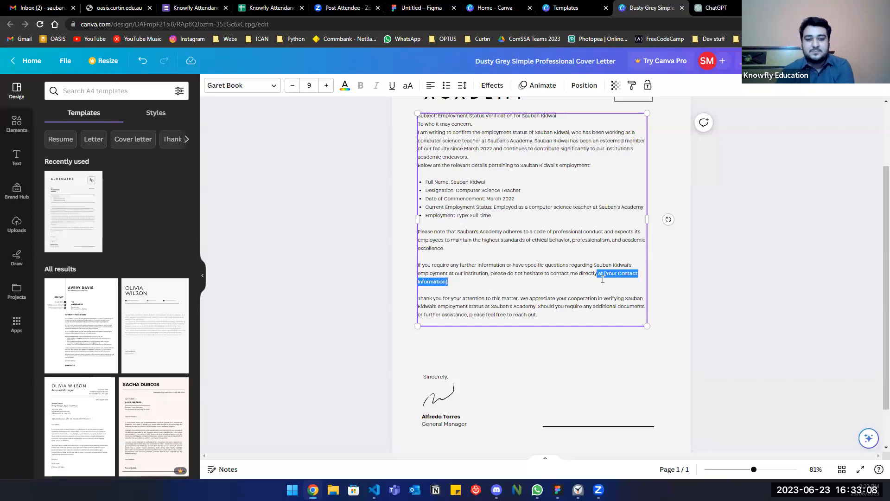
{"action": "key", "text": "BackSpace"}
{"action": "type", "text": "."}
Shift the letter body text box slightly lower on the page.
{"action": "left_click", "coordinate": [605, 350]}
{"action": "scroll", "coordinate": [606, 350], "scroll_direction": "up", "scroll_amount": 2}
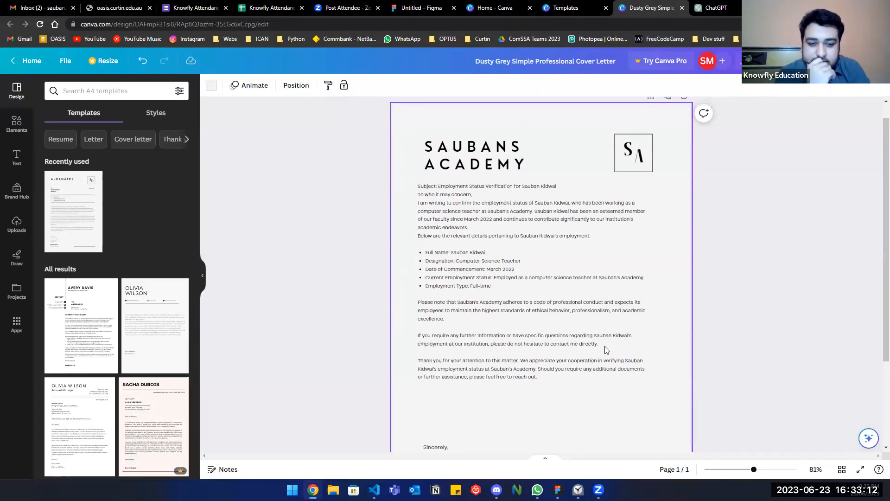
{"action": "left_click", "coordinate": [587, 280]}
{"action": "left_click_drag", "start_coordinate": [588, 280], "coordinate": [590, 295]}
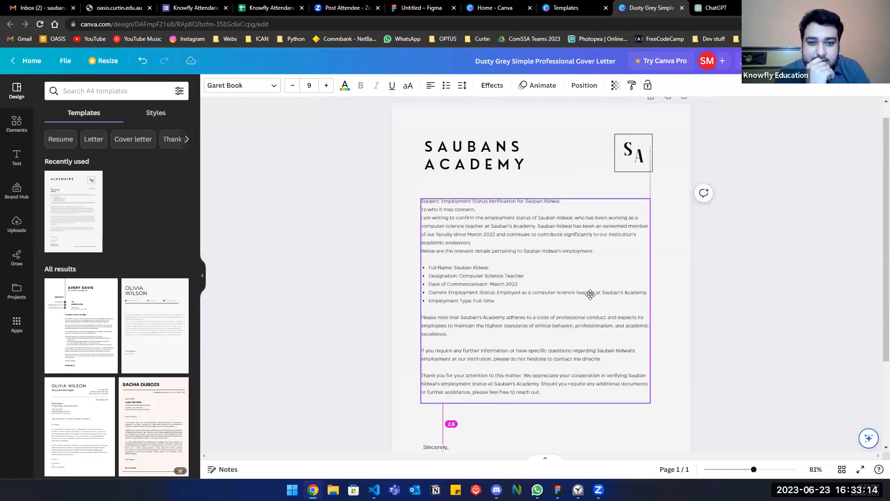
{"action": "key", "text": "Down"}
{"action": "key", "text": "Down"}
{"action": "key", "text": "Down"}
{"action": "key", "text": "Up"}
{"action": "key", "text": "Up"}
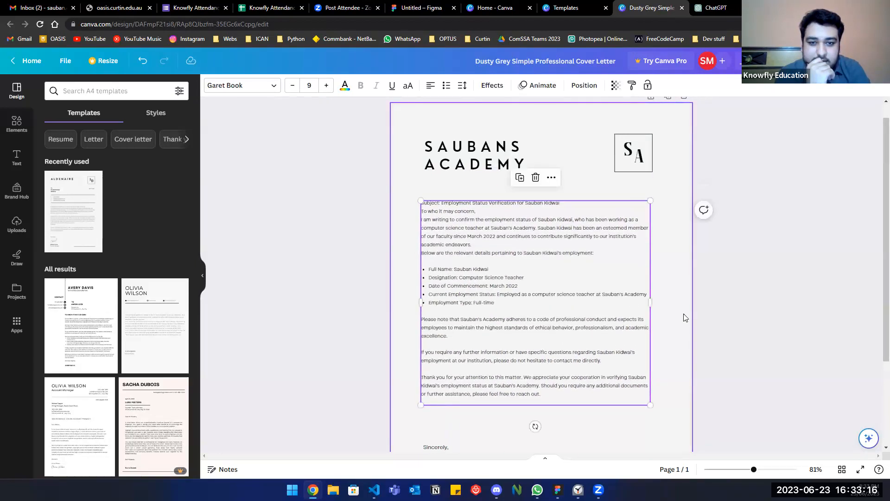
{"action": "left_click", "coordinate": [685, 317]}
{"action": "scroll", "coordinate": [668, 324], "scroll_direction": "down", "scroll_amount": 3}
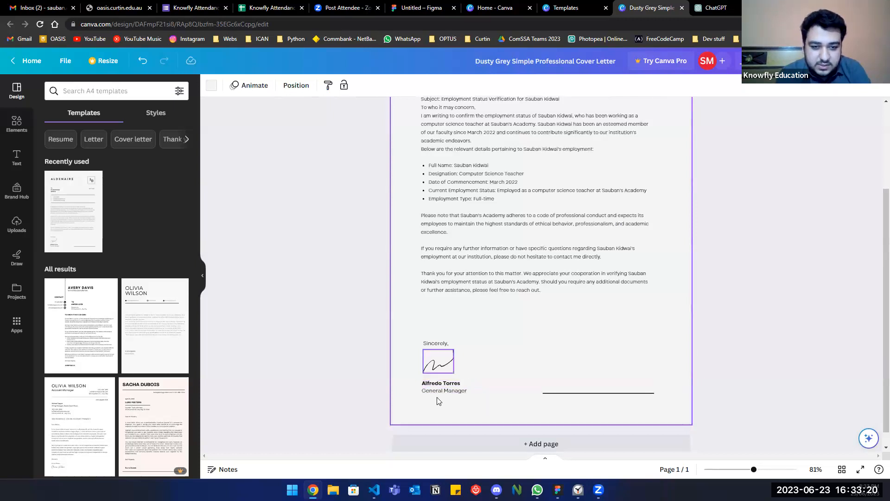
Enter the employee's name in the signature name box.
{"action": "left_click", "coordinate": [461, 383]}
{"action": "left_click", "coordinate": [461, 383]}
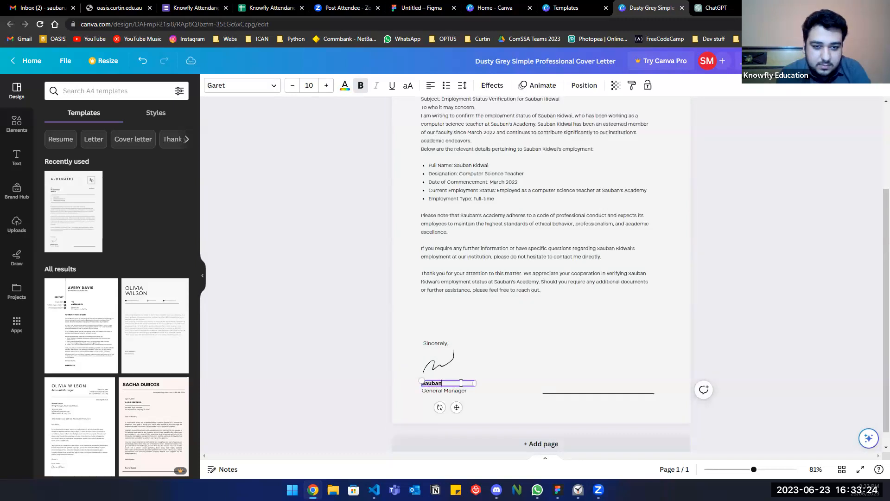
Change the title under the name to 'Computer Science Instrutor' and widen it to one line.
{"action": "left_click", "coordinate": [466, 392]}
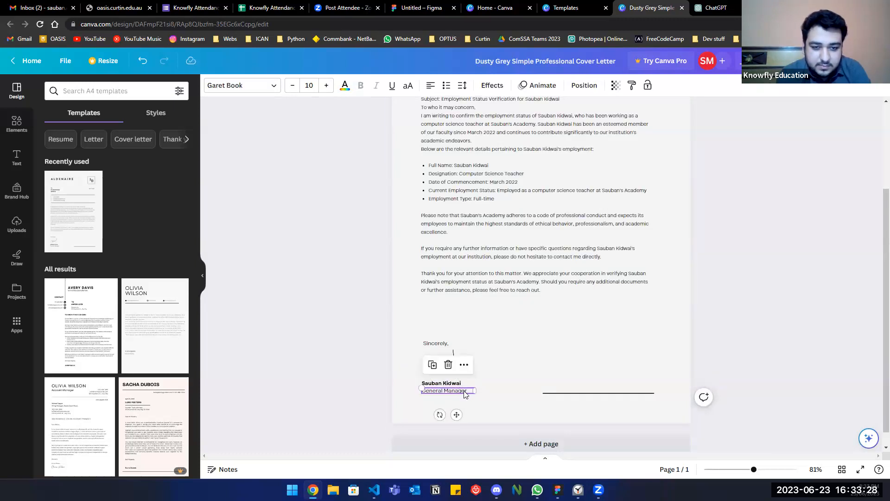
{"action": "key", "text": "Delete"}
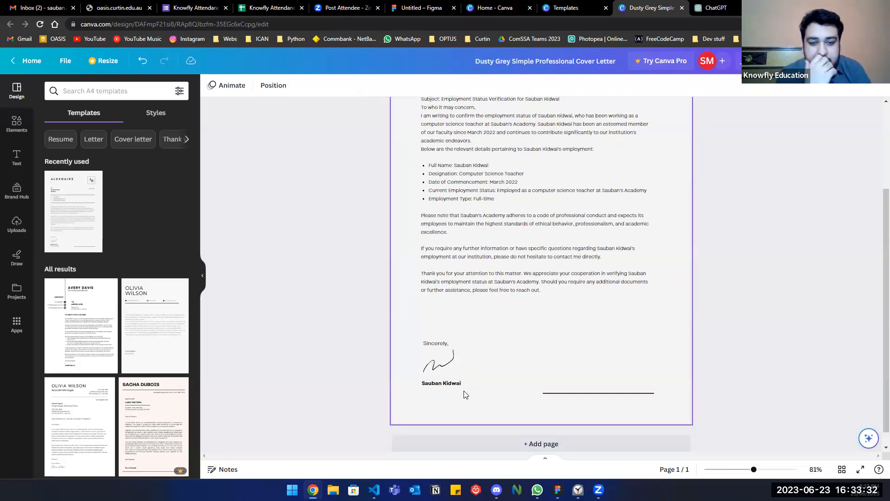
{"action": "key", "text": "ctrl+z"}
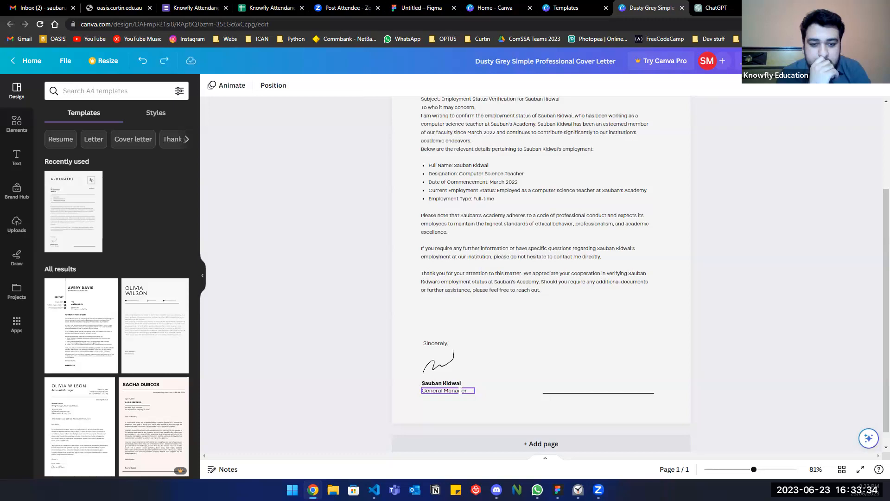
{"action": "left_click", "coordinate": [460, 391]}
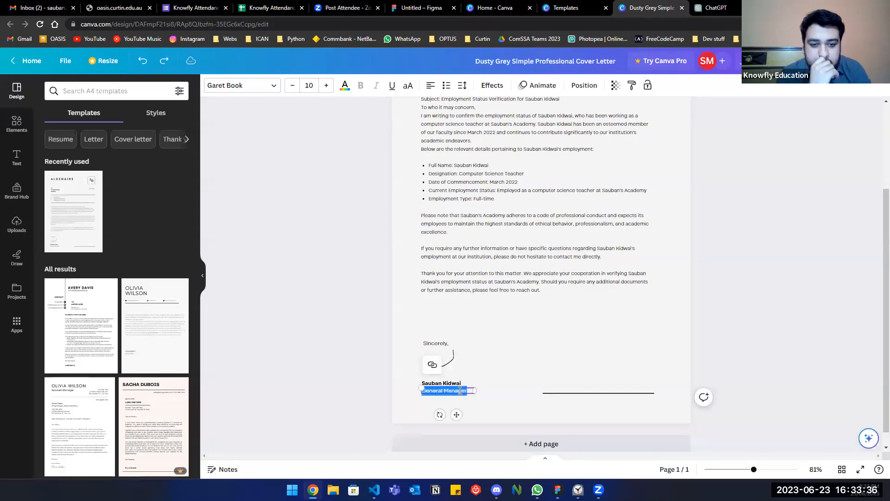
{"action": "type", "text": "Computer Science Ins"}
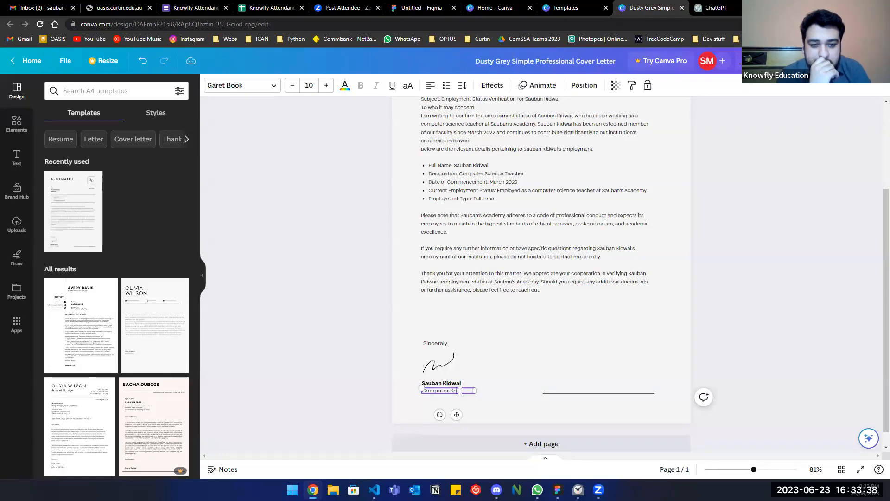
{"action": "left_click", "coordinate": [505, 413]}
{"action": "left_click", "coordinate": [469, 397]}
{"action": "left_click_drag", "start_coordinate": [475, 396], "coordinate": [503, 395]}
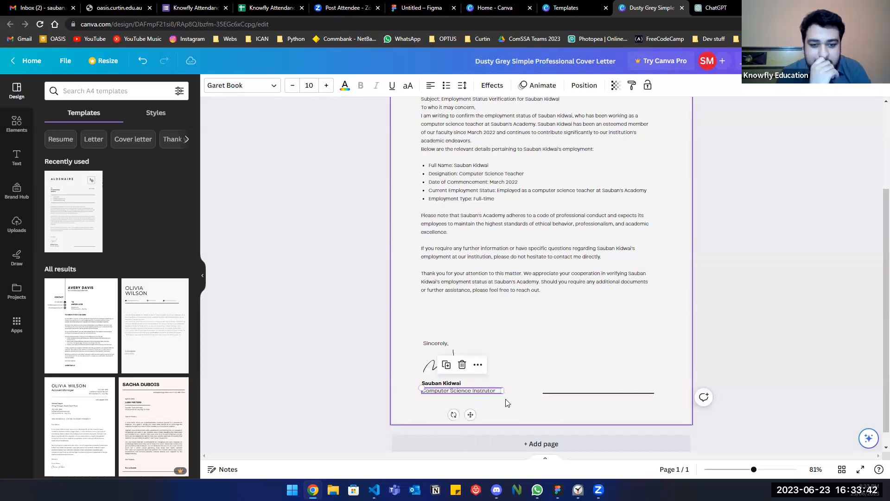
{"action": "left_click", "coordinate": [555, 423]}
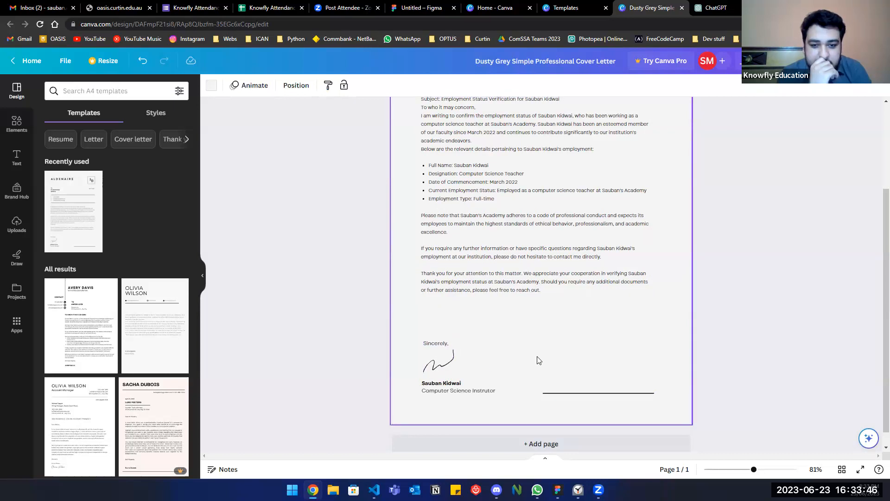
{"action": "scroll", "coordinate": [537, 361], "scroll_direction": "up", "scroll_amount": 2}
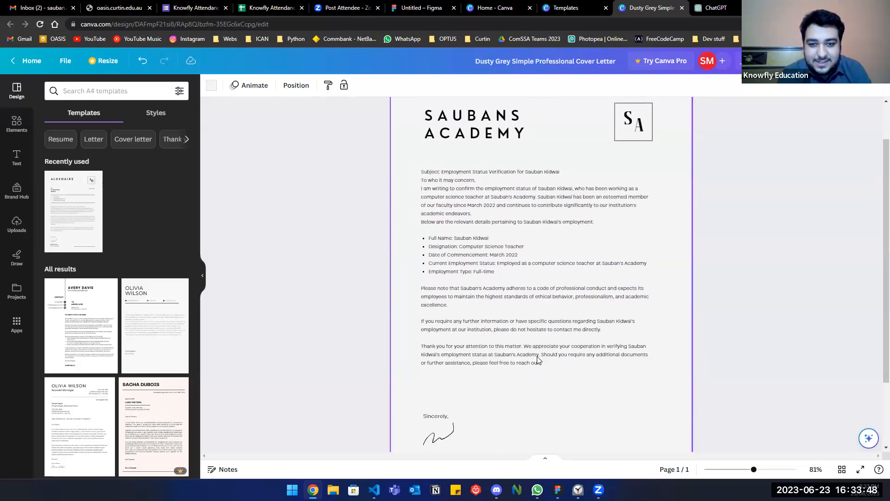
Delete the signature line beside the signer's name.
{"action": "scroll", "coordinate": [538, 360], "scroll_direction": "down", "scroll_amount": 2}
{"action": "left_click", "coordinate": [545, 382]}
{"action": "key", "text": "Delete"}
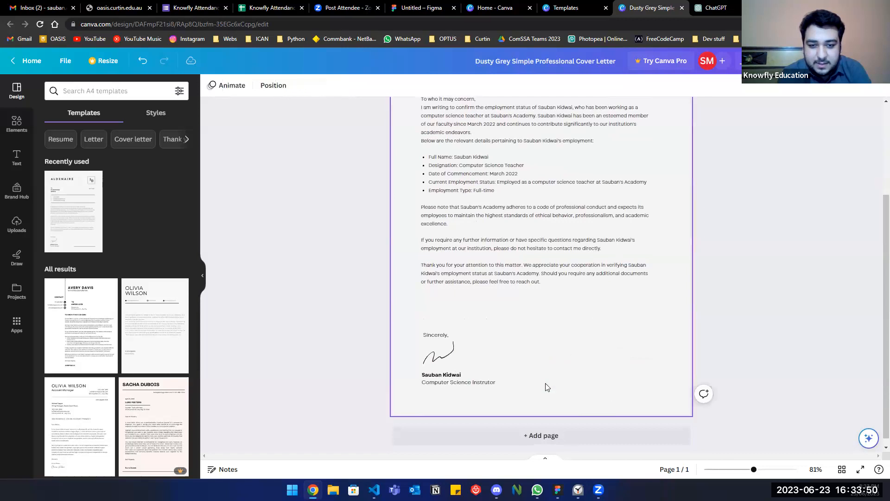
{"action": "scroll", "coordinate": [706, 318], "scroll_direction": "up", "scroll_amount": 3}
{"action": "scroll", "coordinate": [706, 315], "scroll_direction": "down", "scroll_amount": 3, "text": "ctrl"}
{"action": "scroll", "coordinate": [706, 316], "scroll_direction": "down", "scroll_amount": 2, "text": "ctrl"}
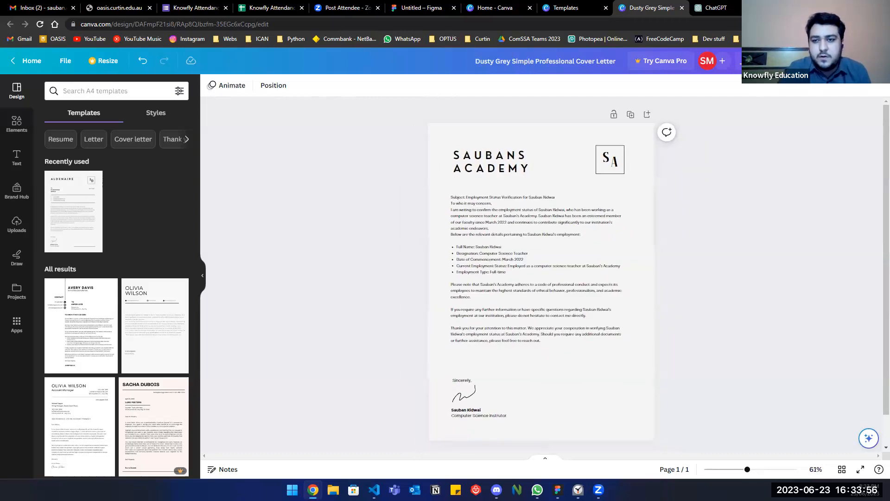
Bring up the Print Letterheads panel quoting an A$27 subtotal.
{"action": "left_click", "coordinate": [801, 61]}
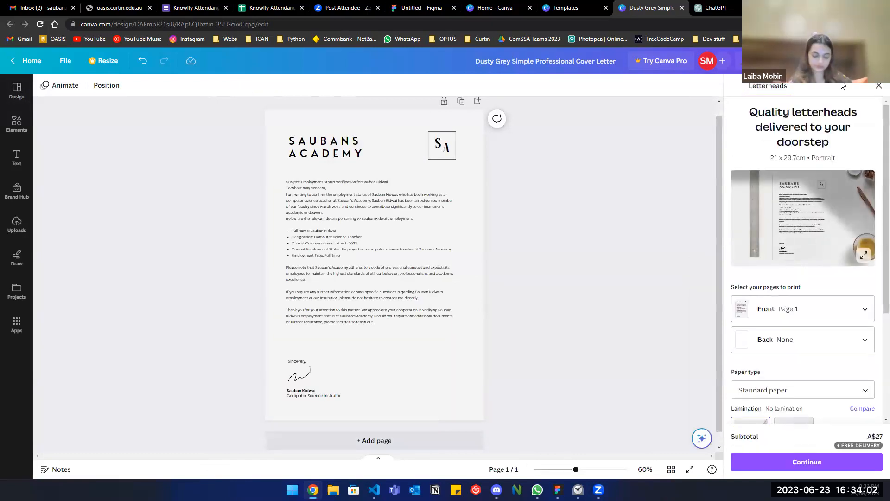
{"action": "scroll", "coordinate": [877, 95], "scroll_direction": "down", "scroll_amount": 3}
{"action": "scroll", "coordinate": [716, 85], "scroll_direction": "up", "scroll_amount": 3}
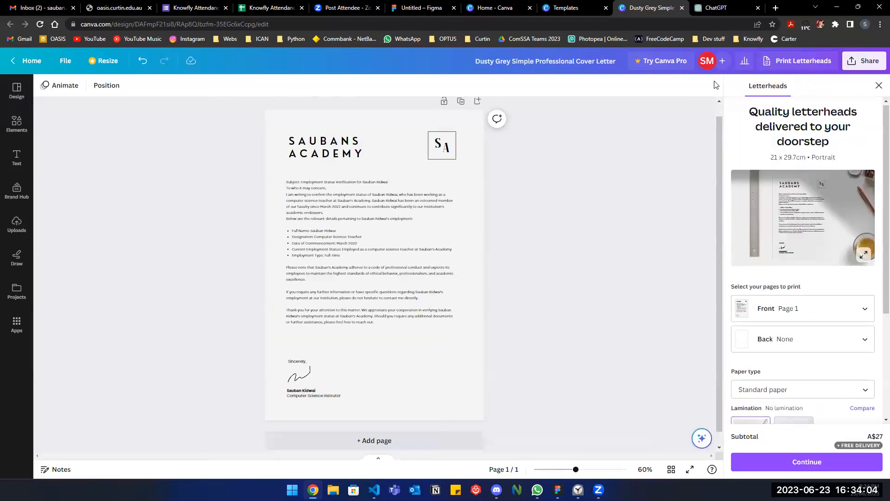
Download the letter as a PDF Standard file to the Desktop and open it.
{"action": "left_click", "coordinate": [864, 61]}
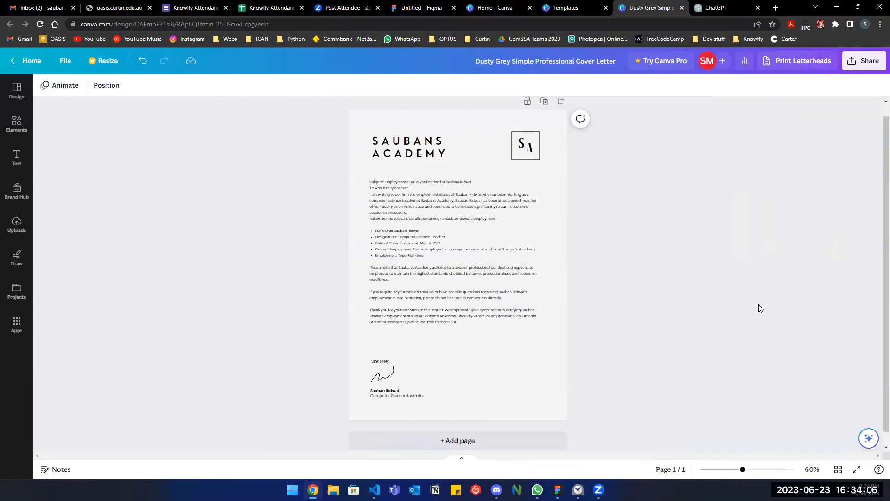
{"action": "left_click", "coordinate": [739, 297]}
{"action": "left_click", "coordinate": [759, 203]}
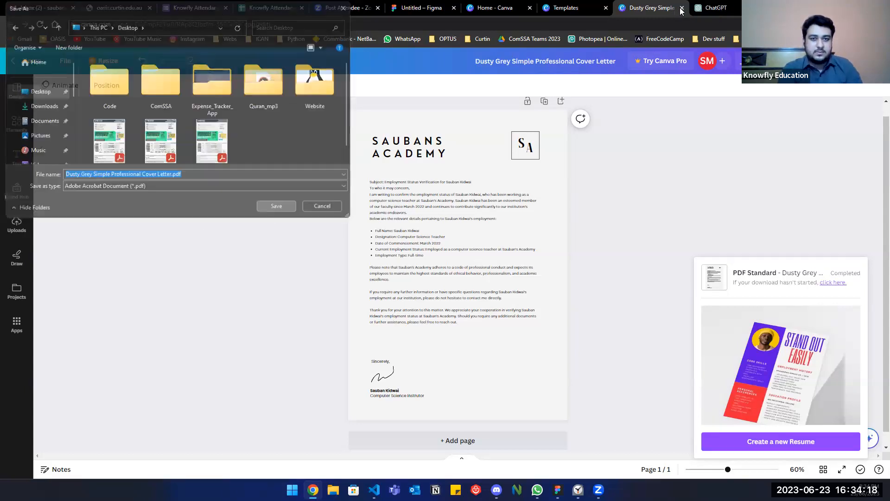
{"action": "key", "text": "Return"}
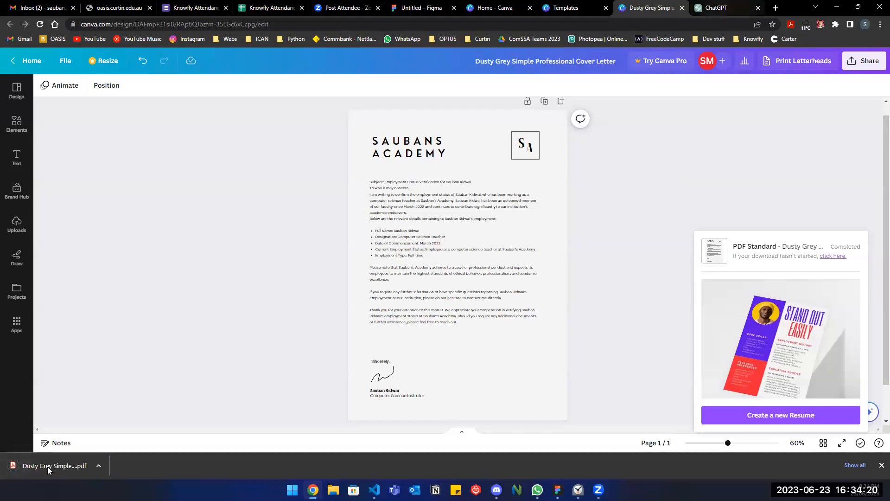
{"action": "left_click", "coordinate": [48, 468]}
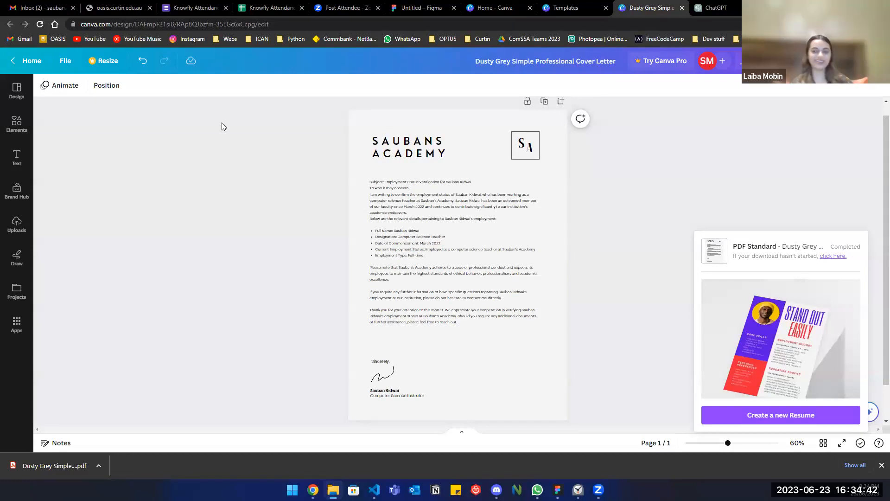
Upload Sauban's Academy.pdf as proof of employment in Canva and submit it for verification.
{"action": "left_click", "coordinate": [474, 4]}
{"action": "left_click", "coordinate": [304, 291]}
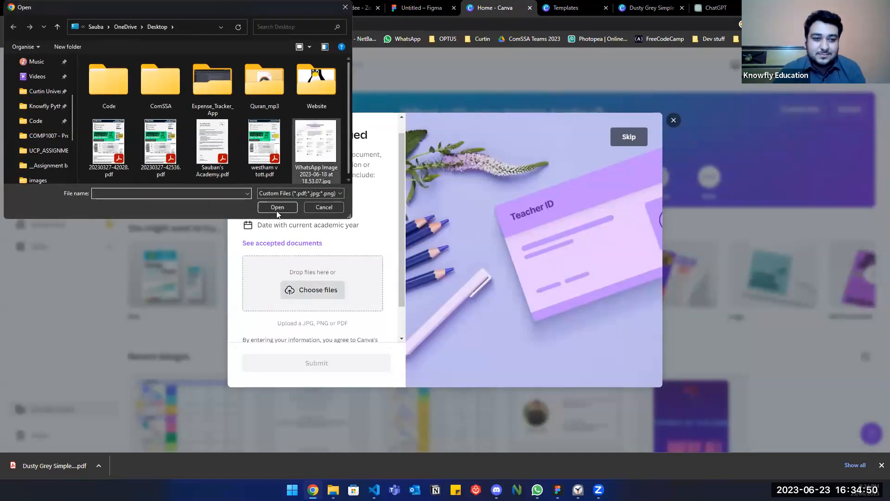
{"action": "left_click", "coordinate": [212, 143]}
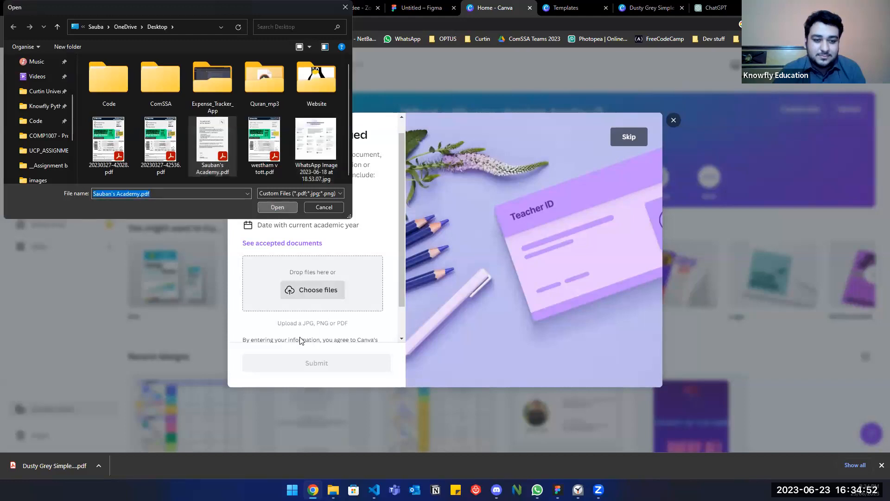
{"action": "key", "text": "Return"}
{"action": "scroll", "coordinate": [300, 341], "scroll_direction": "up", "scroll_amount": 2}
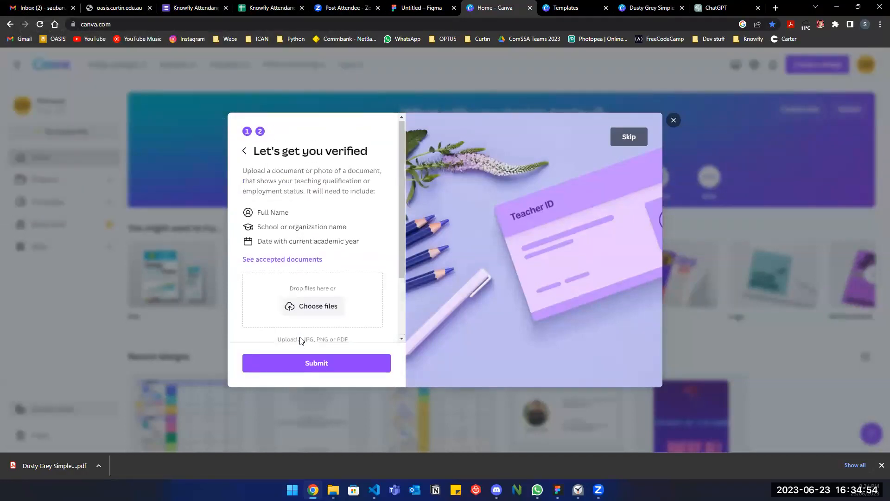
{"action": "scroll", "coordinate": [301, 341], "scroll_direction": "down", "scroll_amount": 2}
{"action": "left_click", "coordinate": [304, 361]}
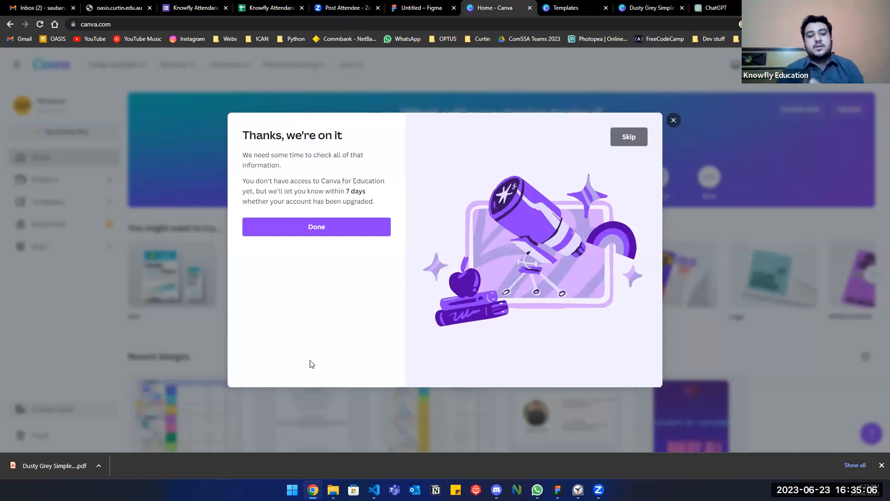
Dismiss the verification confirmation and choose Art as the subject taught.
{"action": "left_click", "coordinate": [338, 222]}
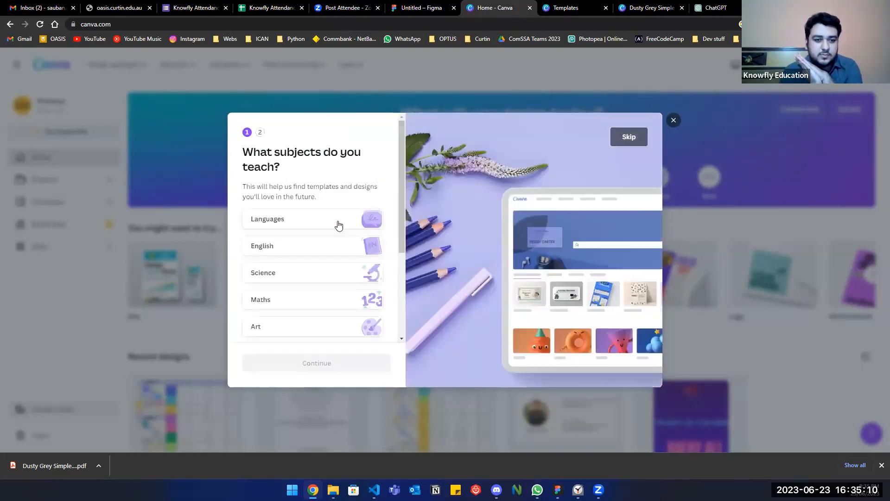
{"action": "scroll", "coordinate": [339, 225], "scroll_direction": "down", "scroll_amount": 5}
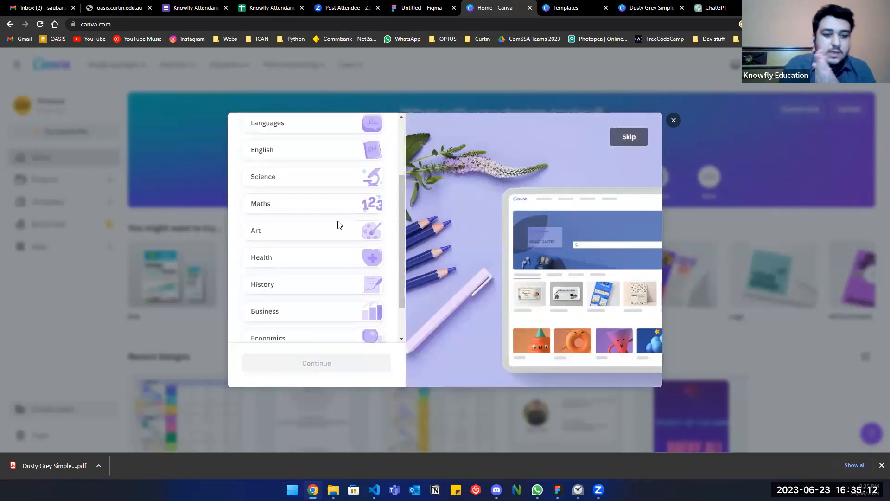
{"action": "scroll", "coordinate": [338, 224], "scroll_direction": "up", "scroll_amount": 5}
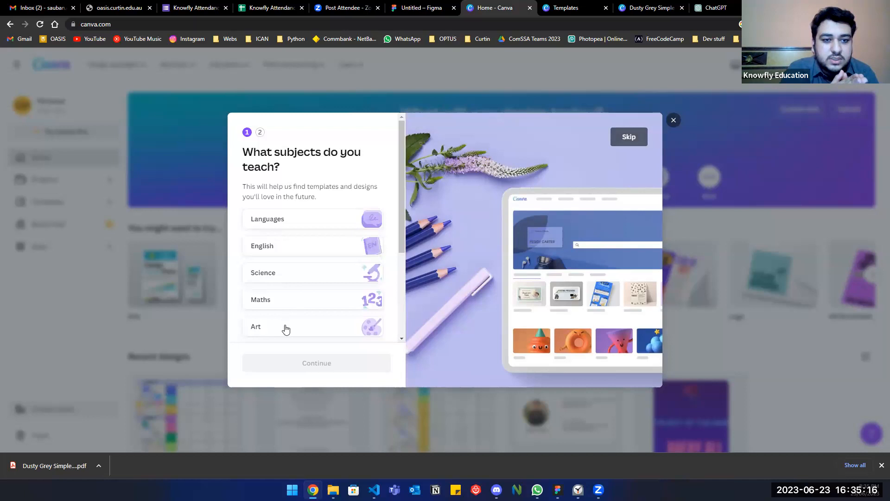
{"action": "left_click", "coordinate": [287, 329]}
{"action": "scroll", "coordinate": [357, 325], "scroll_direction": "down", "scroll_amount": 2}
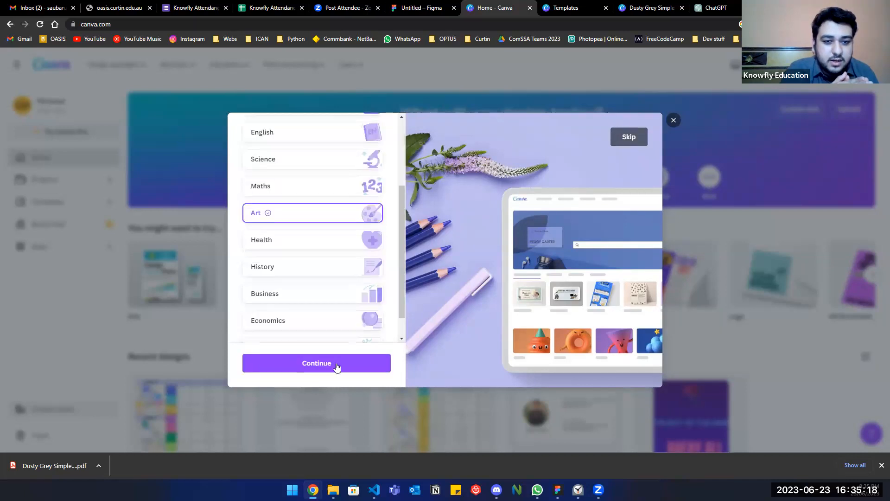
{"action": "left_click", "coordinate": [339, 363]}
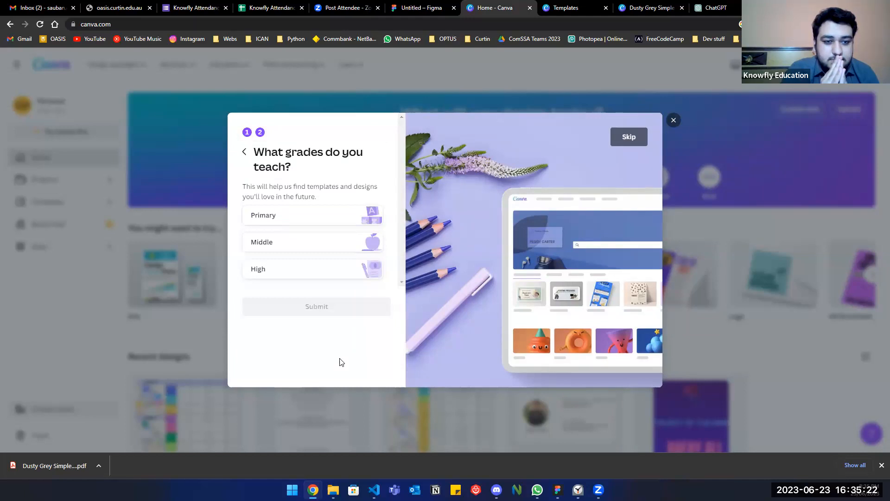
Select High school with grades 11 and 12 and submit the choices.
{"action": "left_click", "coordinate": [326, 277]}
{"action": "left_click", "coordinate": [362, 316]}
{"action": "left_click", "coordinate": [343, 317]}
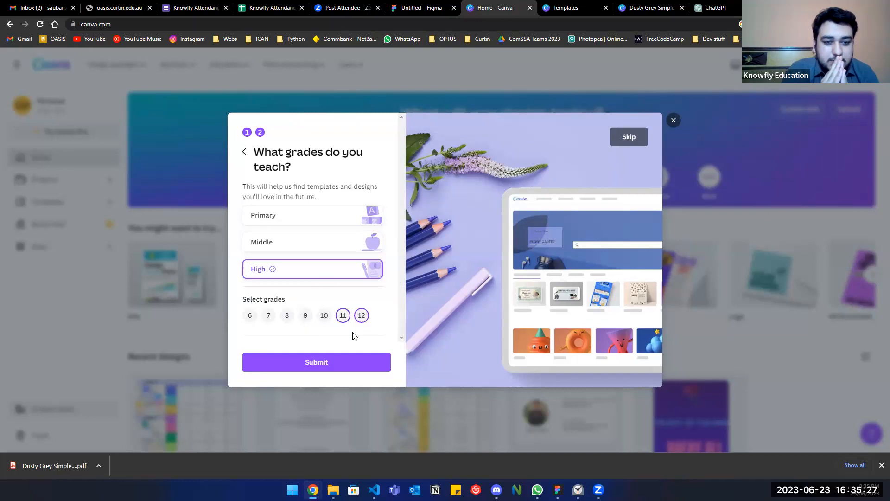
{"action": "left_click", "coordinate": [321, 363]}
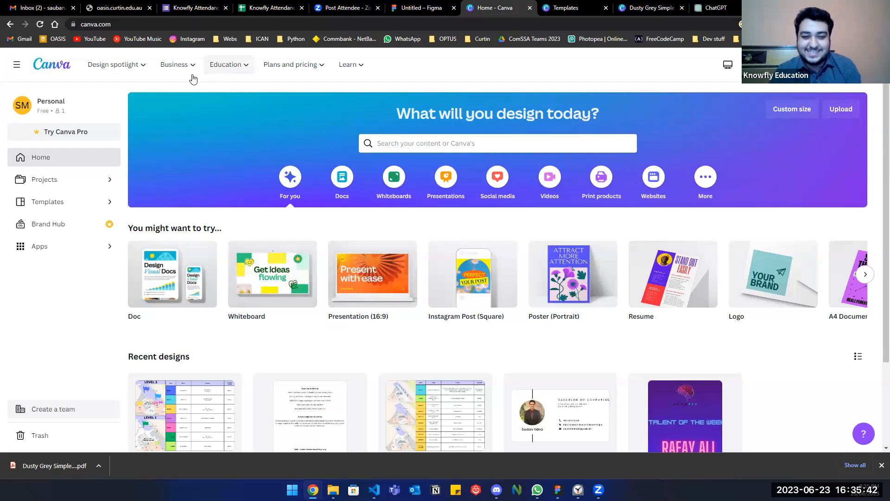
Switch from the Canva tab to the Gmail inbox tab.
{"action": "mouse_move", "coordinate": [166, 83]}
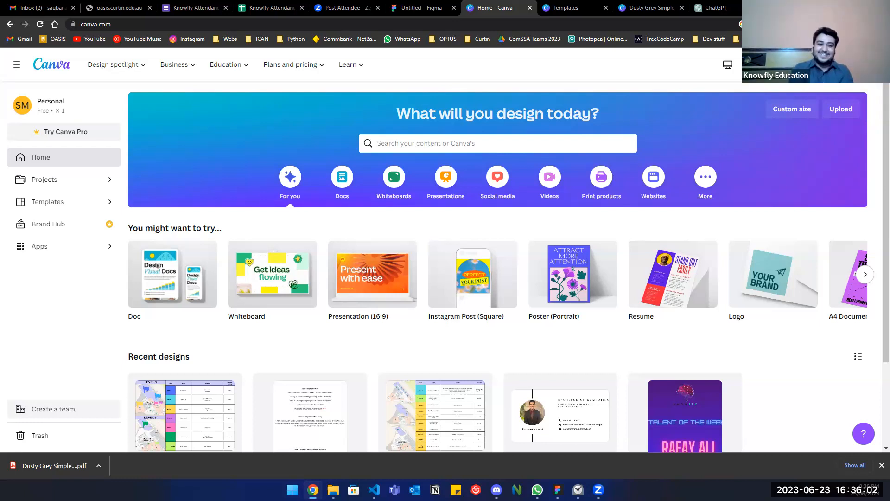
{"action": "left_click", "coordinate": [57, 4]}
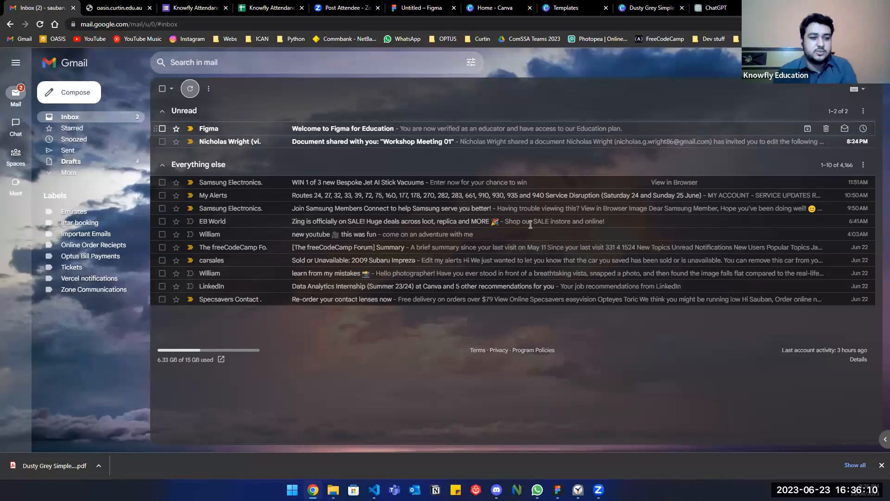
Read the Welcome to Figma for Education email, including the Education plan heading.
{"action": "left_click", "coordinate": [529, 129]}
{"action": "scroll", "coordinate": [531, 226], "scroll_direction": "down", "scroll_amount": 1}
{"action": "scroll", "coordinate": [531, 225], "scroll_direction": "down", "scroll_amount": 2}
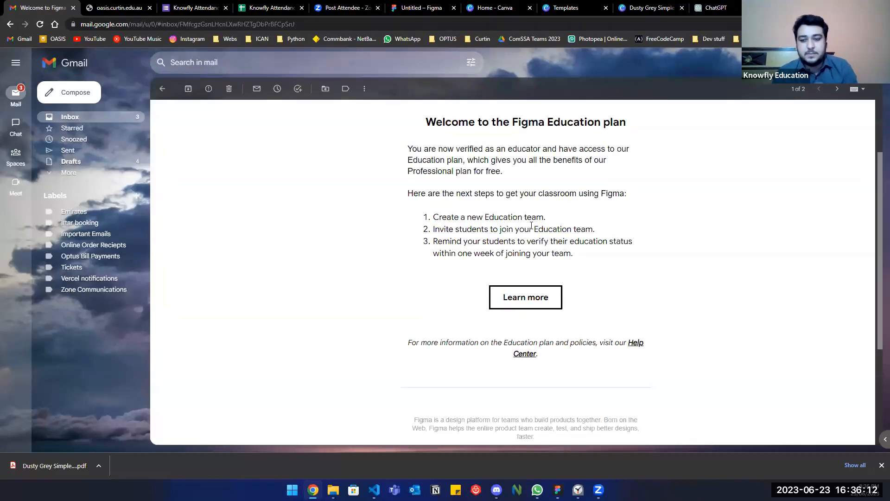
{"action": "scroll", "coordinate": [532, 227], "scroll_direction": "up", "scroll_amount": 2}
{"action": "triple_click", "coordinate": [532, 226]}
{"action": "left_click", "coordinate": [532, 227]}
{"action": "scroll", "coordinate": [532, 227], "scroll_direction": "up", "scroll_amount": 1}
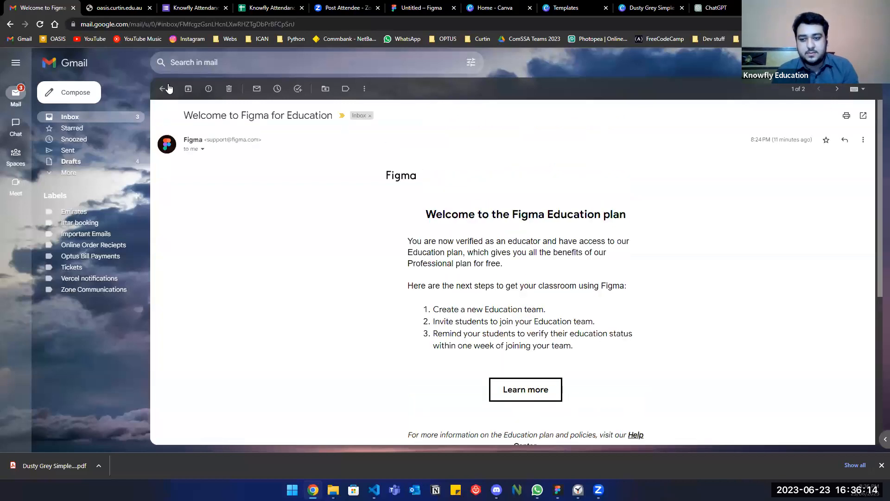
Back in the inbox, read the 'Canva for Education application has been received' email.
{"action": "key", "text": "alt+Left"}
{"action": "left_click", "coordinate": [470, 128]}
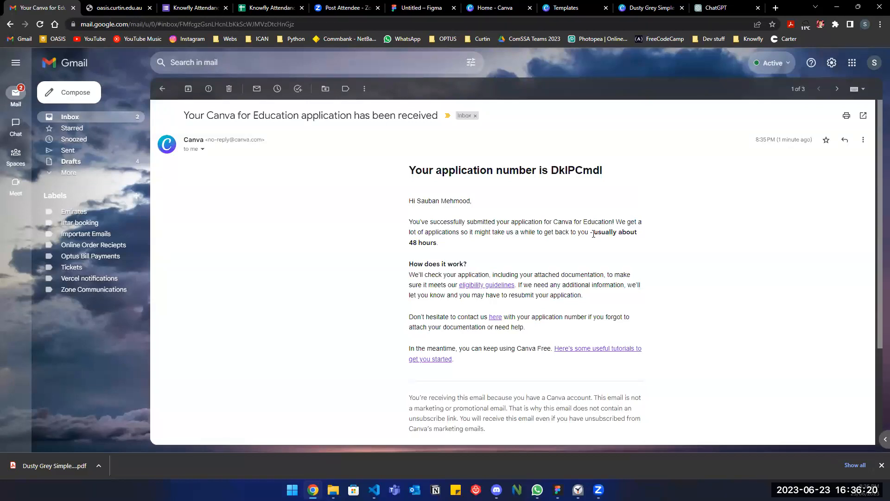
{"action": "scroll", "coordinate": [538, 241], "scroll_direction": "down", "scroll_amount": 1}
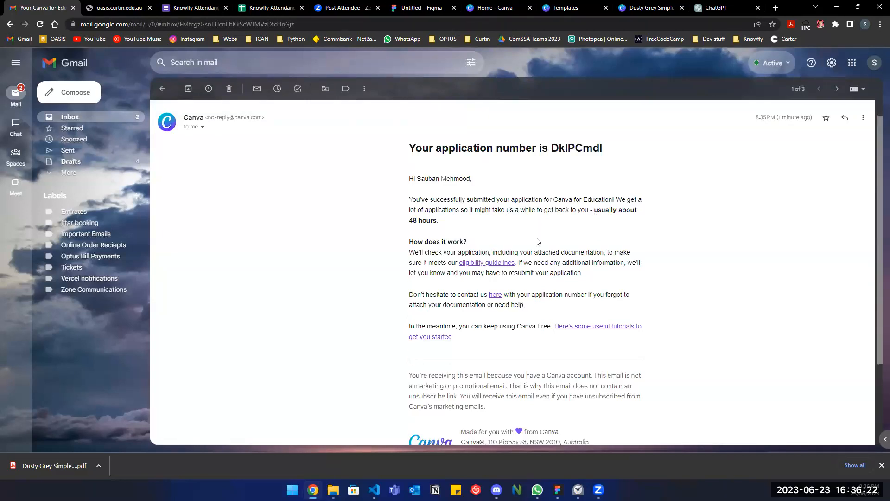
{"action": "scroll", "coordinate": [536, 241], "scroll_direction": "down", "scroll_amount": 5}
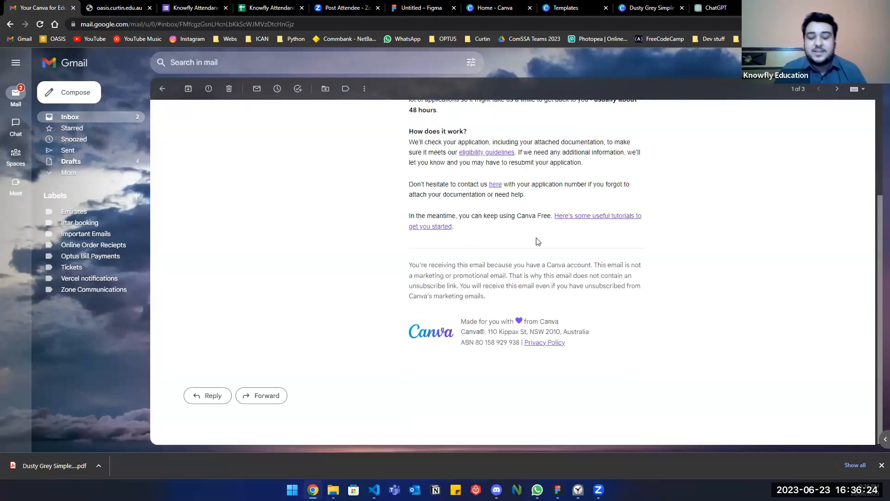
{"action": "scroll", "coordinate": [537, 241], "scroll_direction": "up", "scroll_amount": 6}
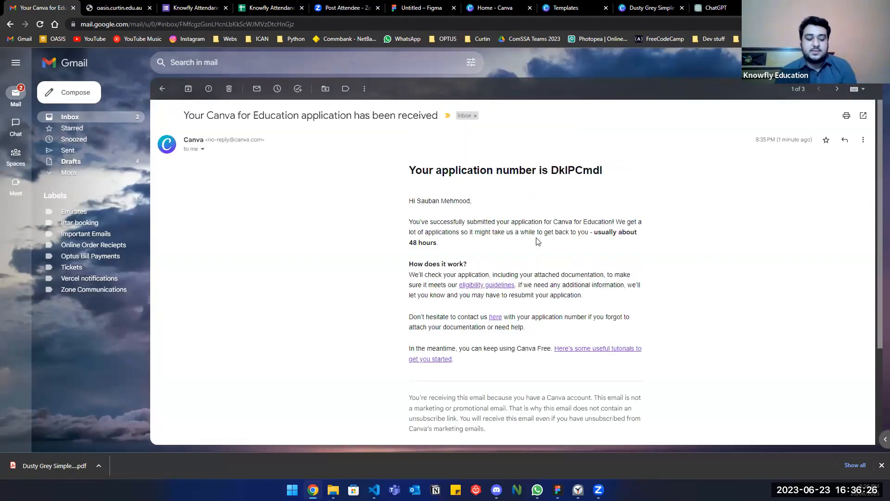